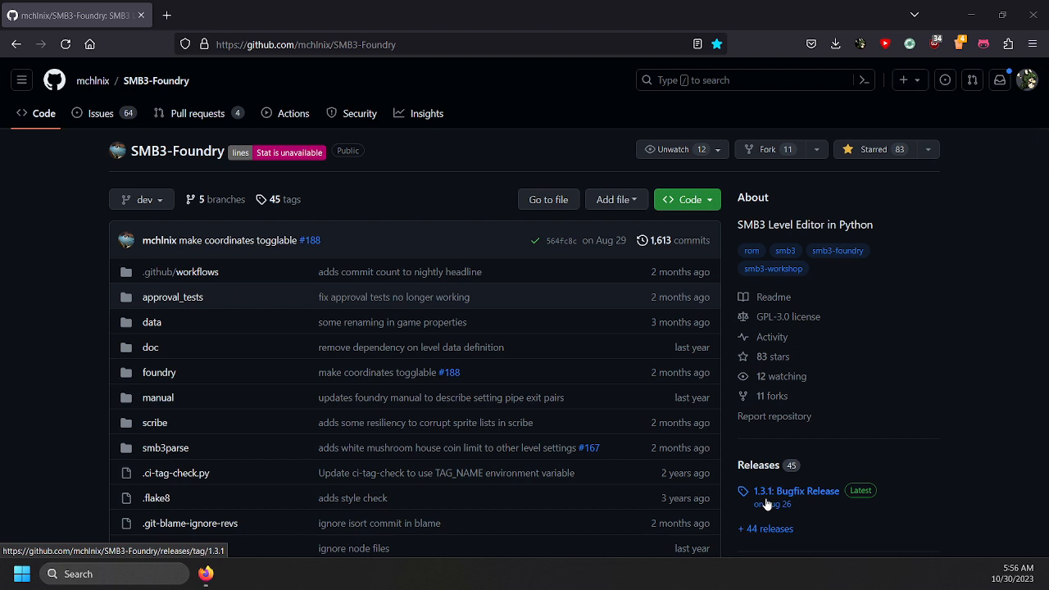
Open the SMB3-Foundry 1.3.1 Bugfix Release page and review its release notes and downloadable assets
left_click(768, 497)
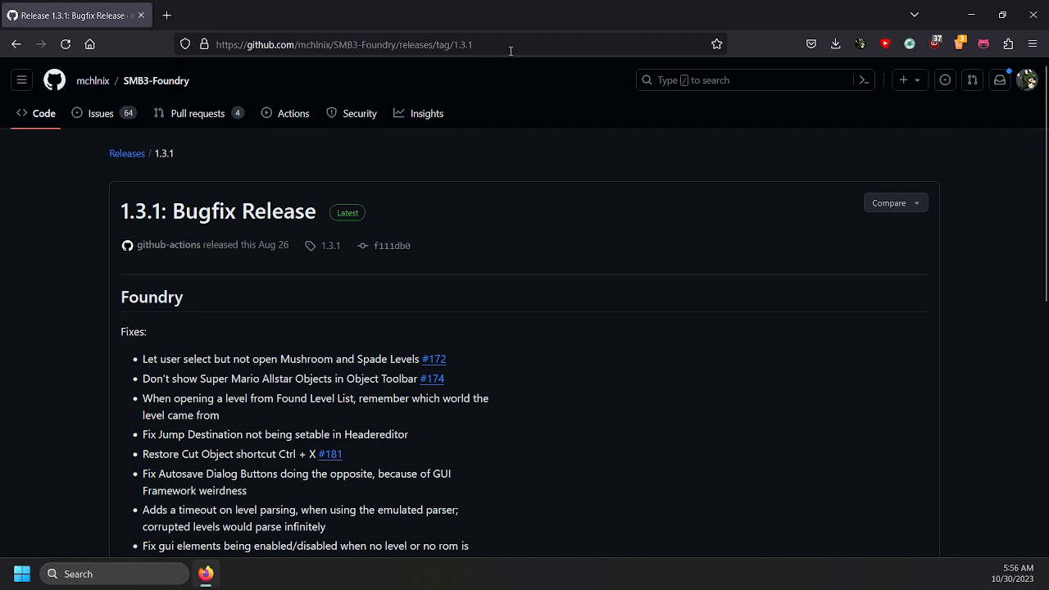
scroll(573, 356, "down", 3)
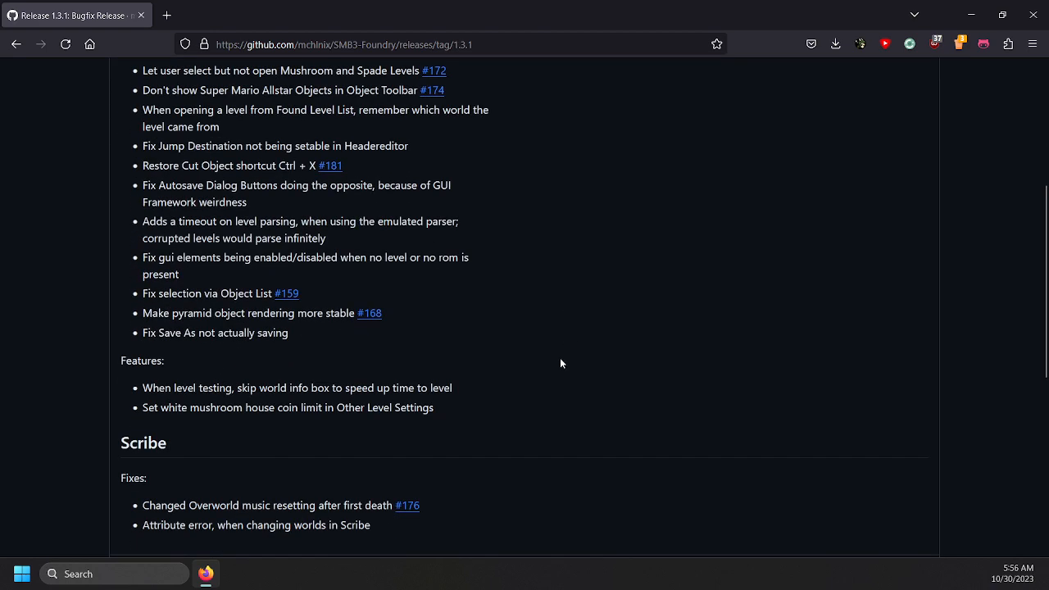
scroll(560, 361, "up", 1)
scroll(504, 402, "down", 2)
scroll(414, 394, "down", 2)
scroll(413, 395, "down", 3)
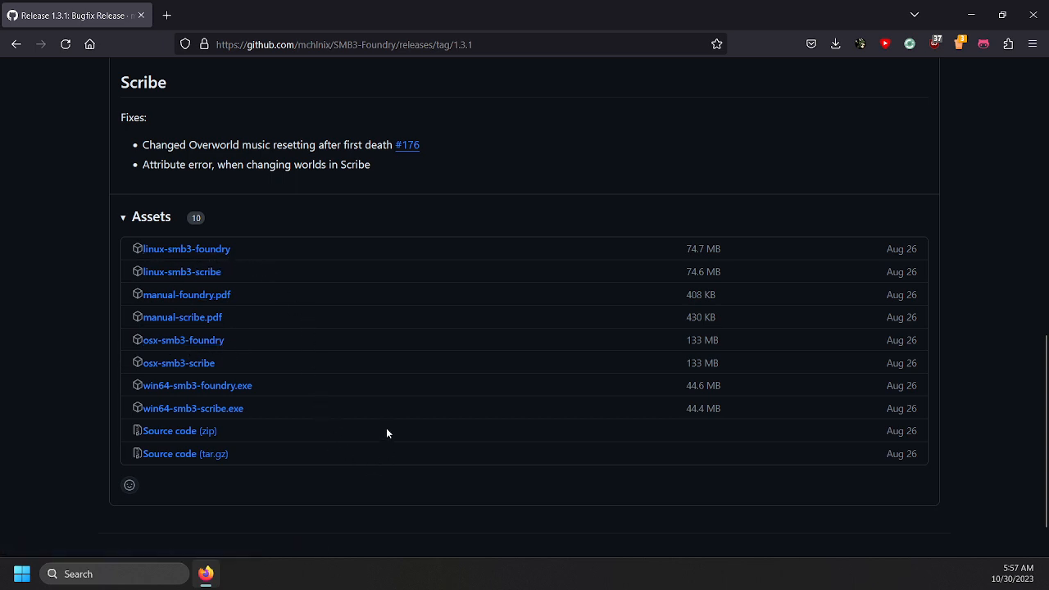
scroll(385, 390, "up", 10)
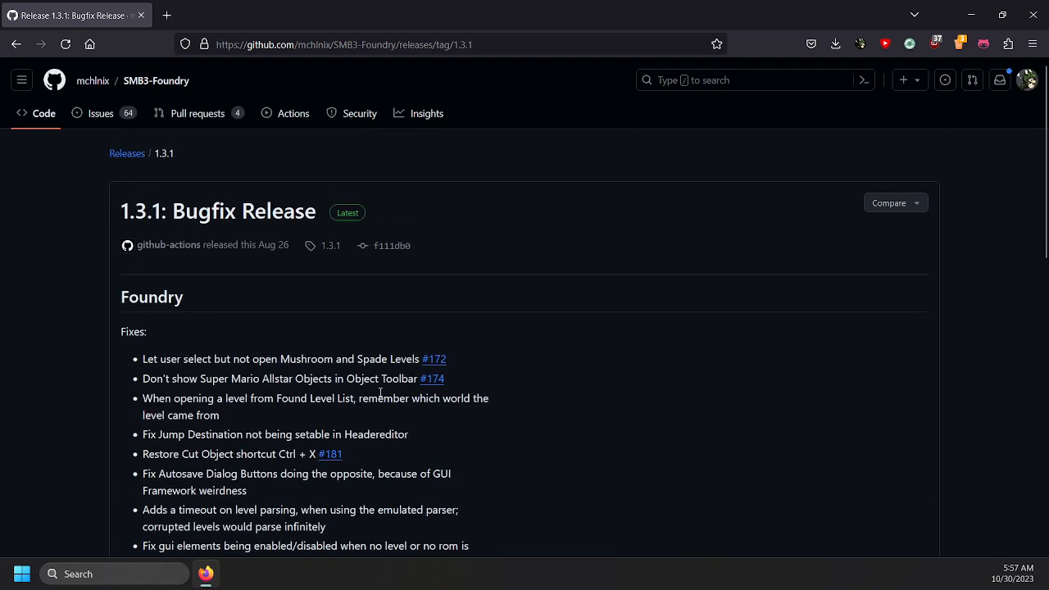
Open the full list of SMB3-Foundry releases and look through the nightly, 1.3.1 and 1.3 entries
left_click(139, 163)
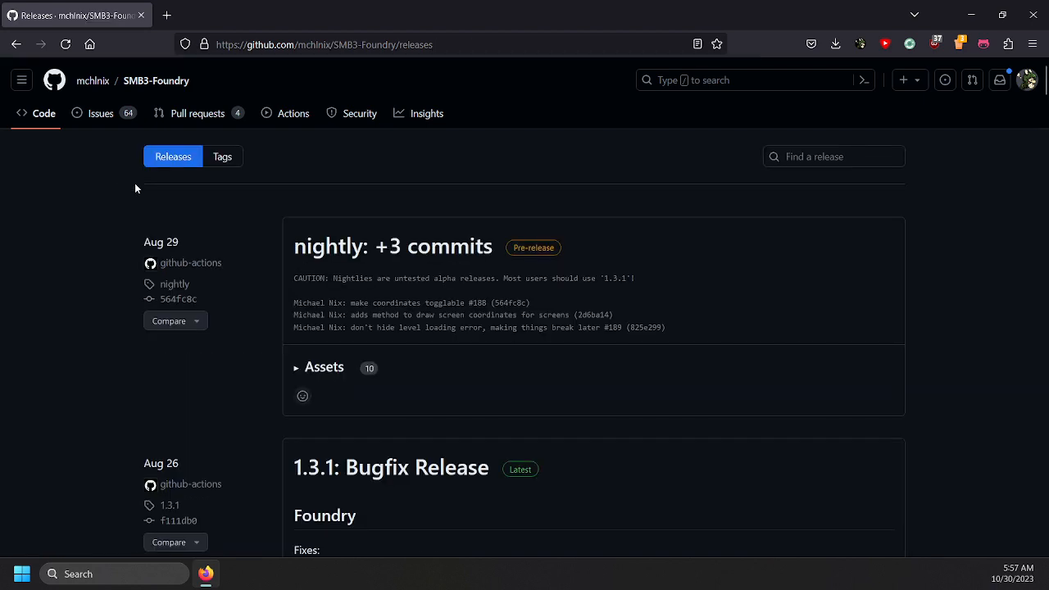
scroll(246, 312, "down", 2)
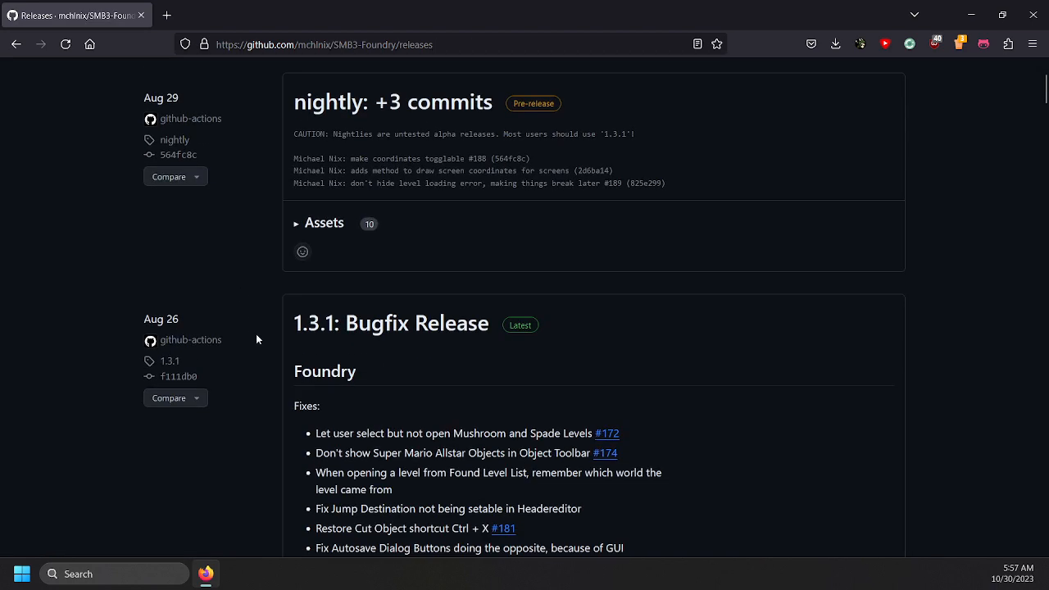
scroll(258, 340, "down", 12)
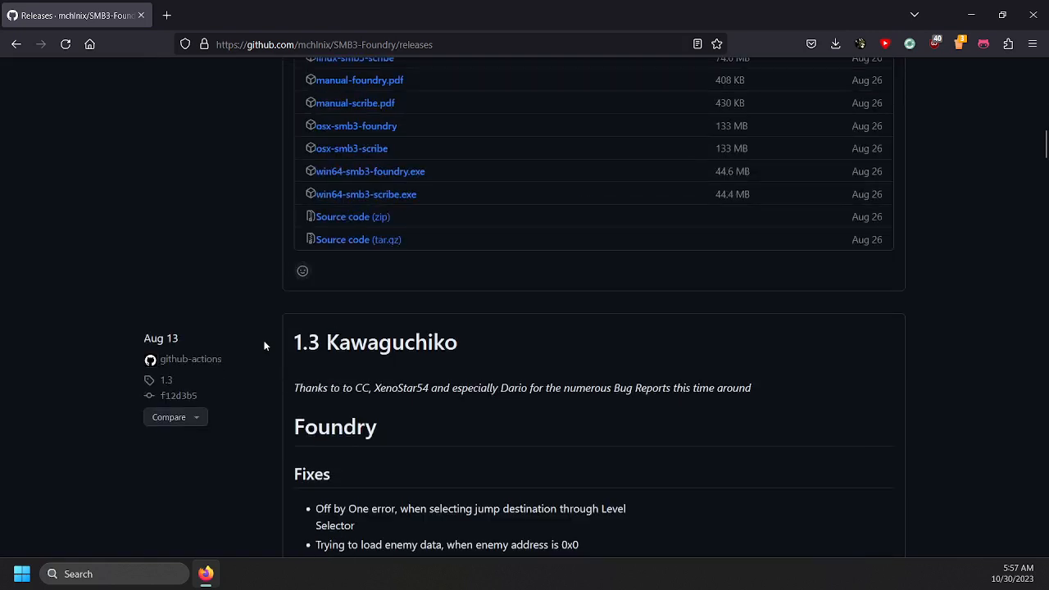
scroll(264, 345, "up", 15)
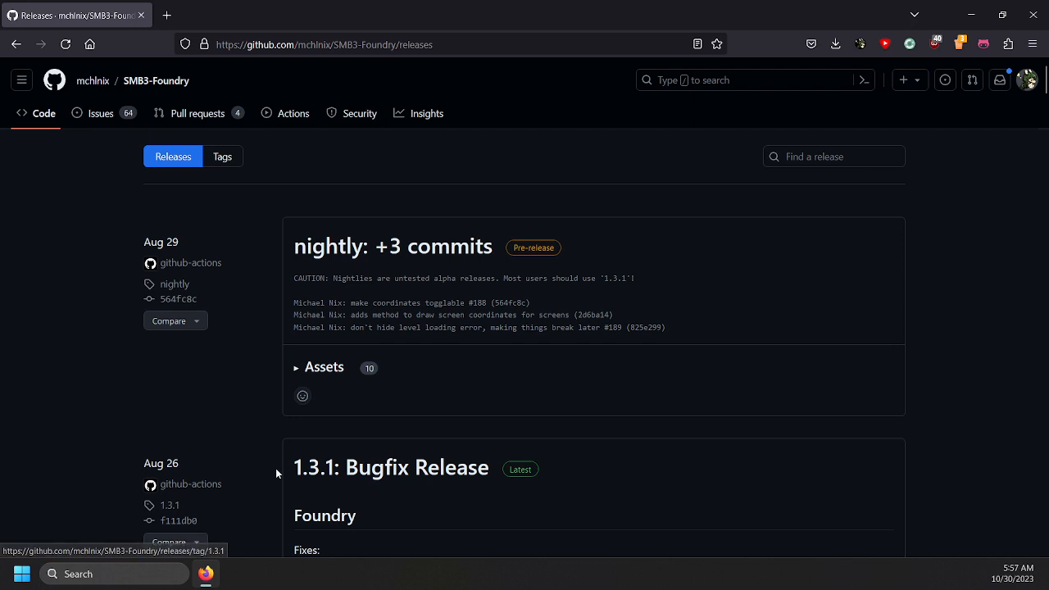
scroll(275, 470, "down", 1)
scroll(274, 467, "down", 3)
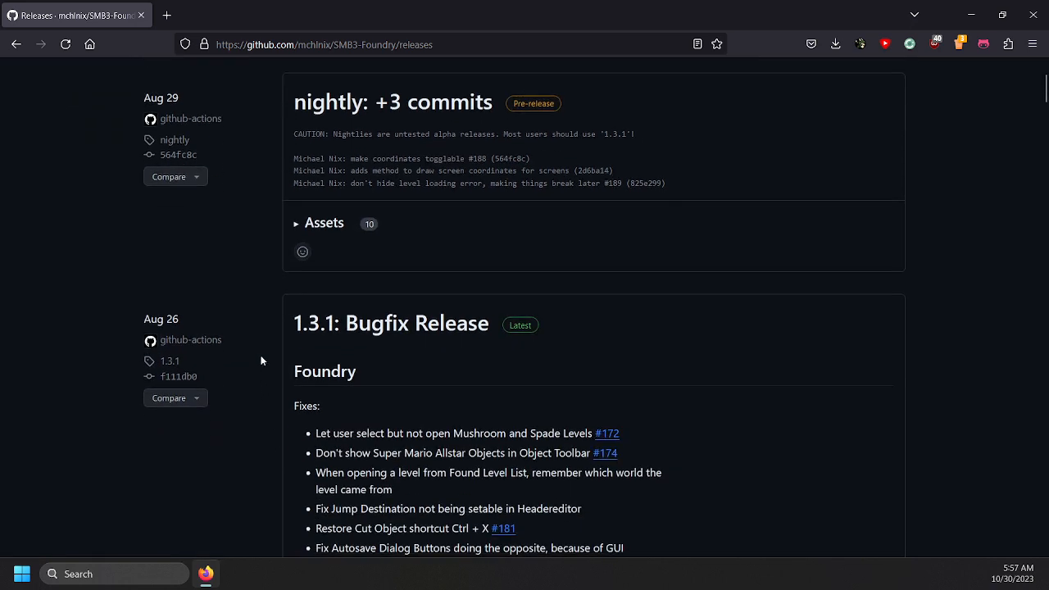
Open the 1.3.1 Bugfix Release from the release list and examine its asset files
left_click(324, 332)
scroll(345, 367, "down", 6)
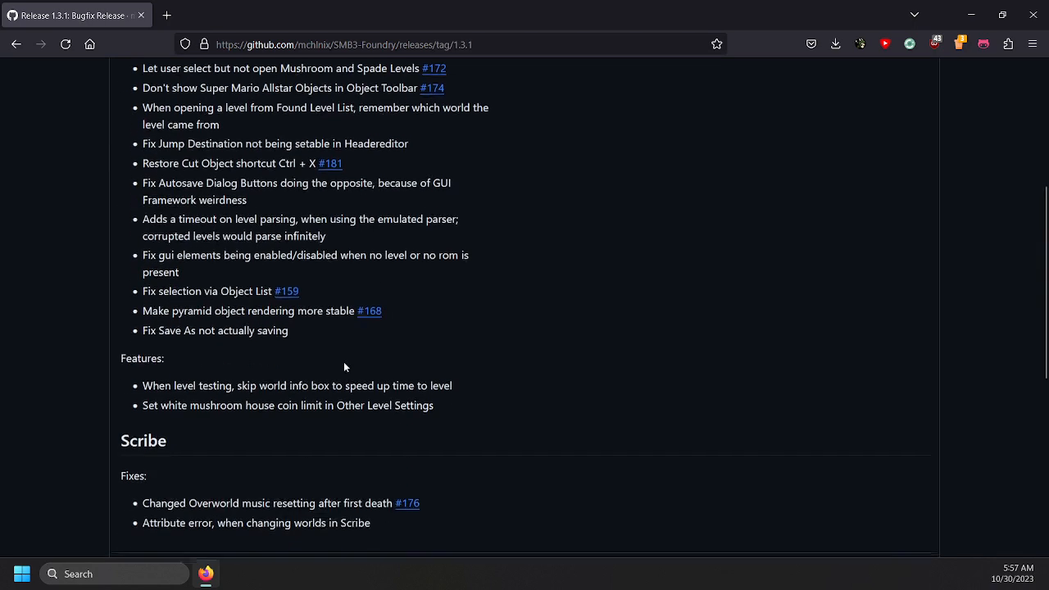
scroll(344, 367, "down", 6)
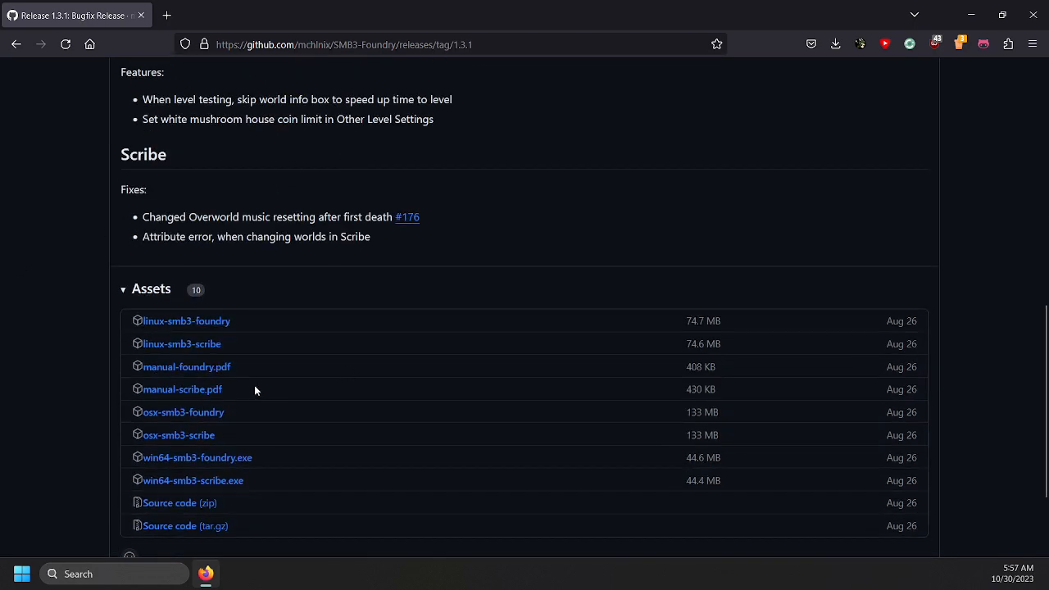
scroll(265, 404, "down", 2)
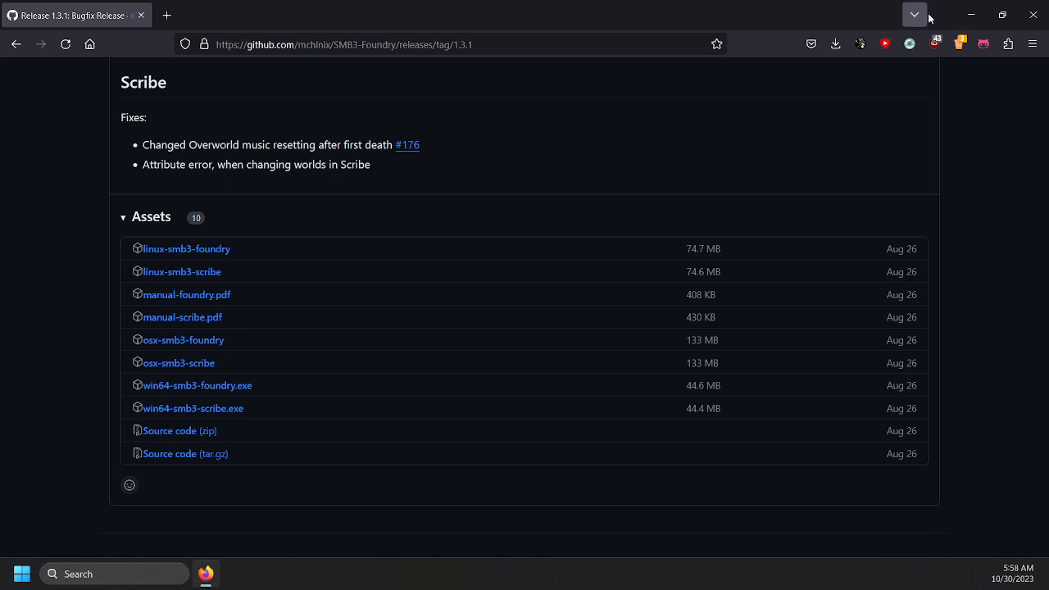
Minimize the browser and launch win64-smb3-foundry(1).exe from the desktop
left_click(972, 15)
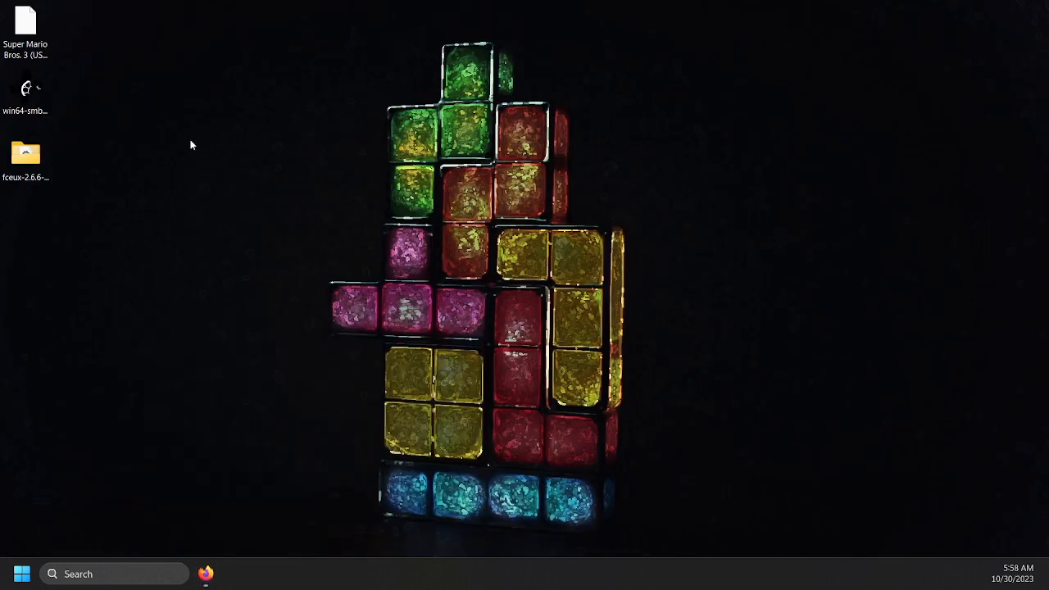
left_click(34, 33)
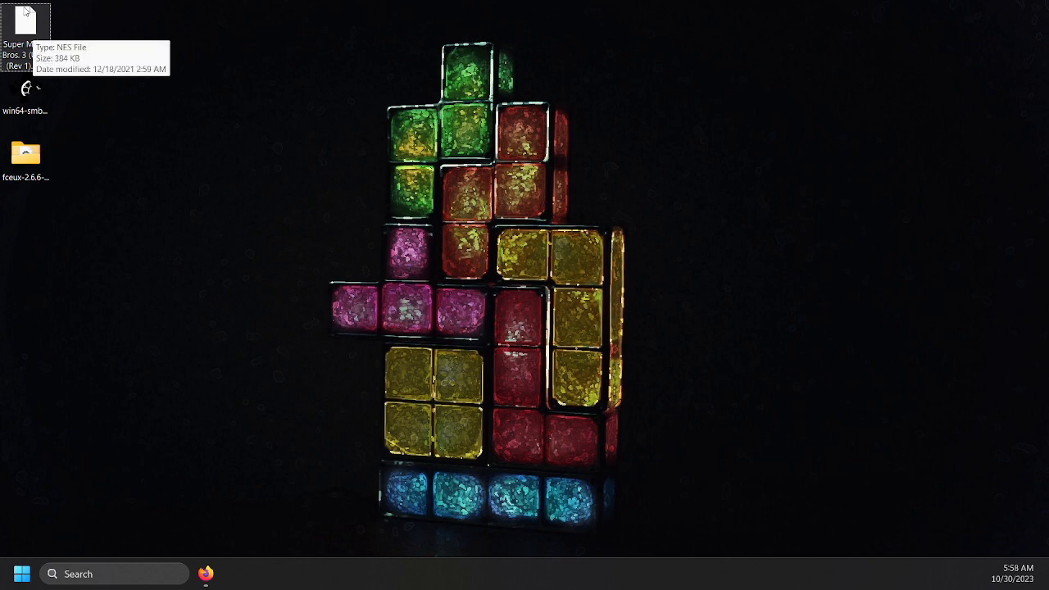
left_click(24, 154)
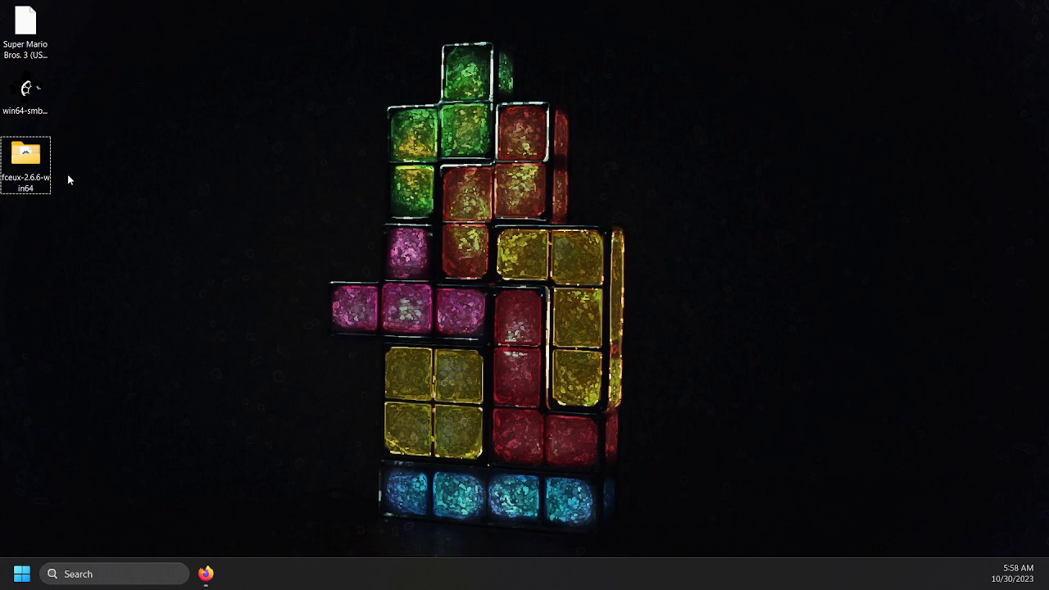
left_click(27, 87)
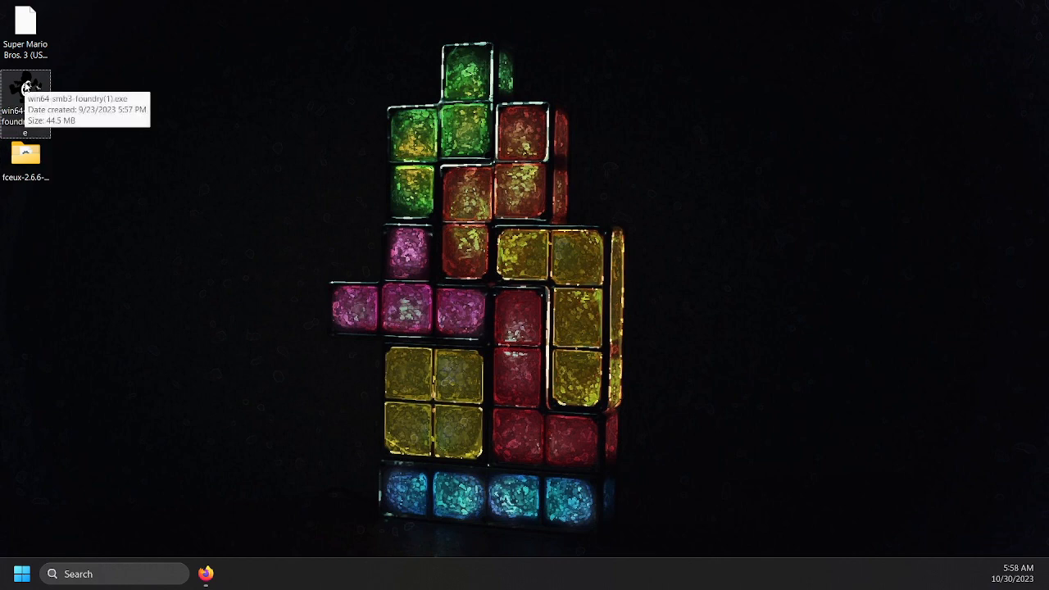
double_click(45, 81)
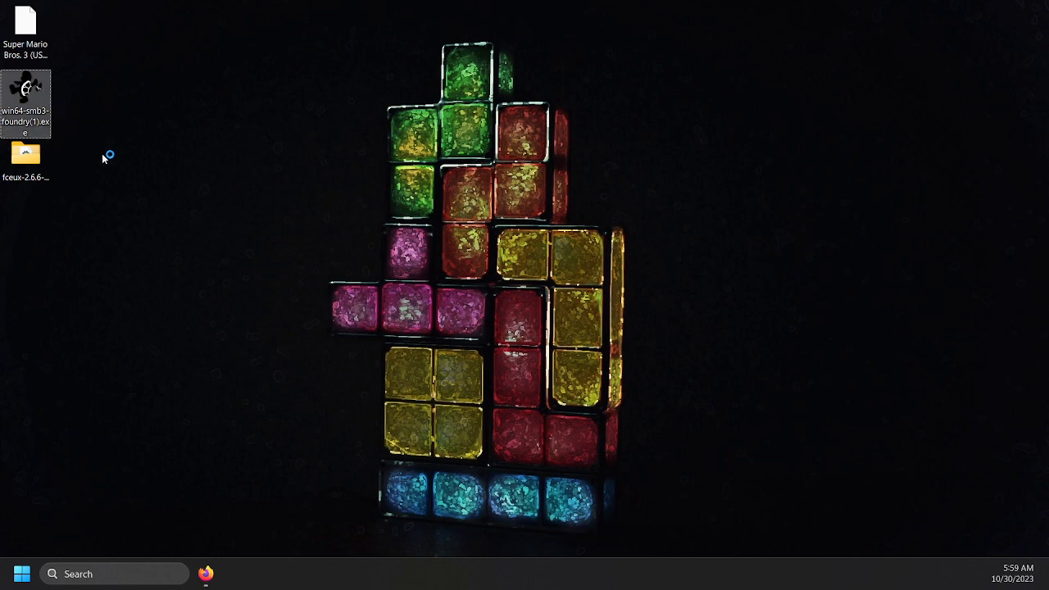
Load the Super Mario Bros. 3 (USA) (Rev 1) ROM and enable automatic level management for it
left_click(242, 204)
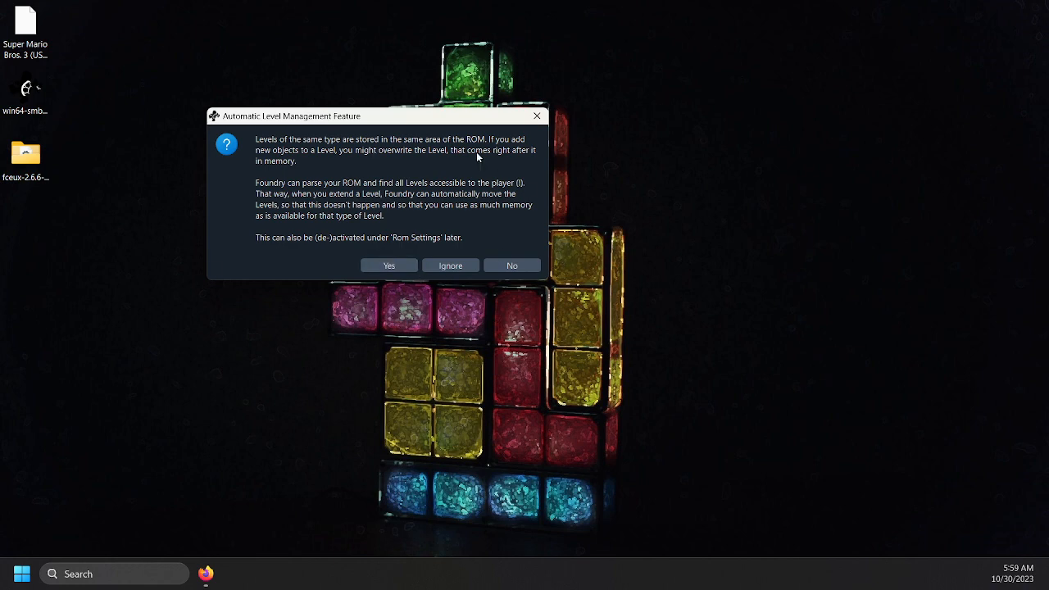
left_click(374, 270)
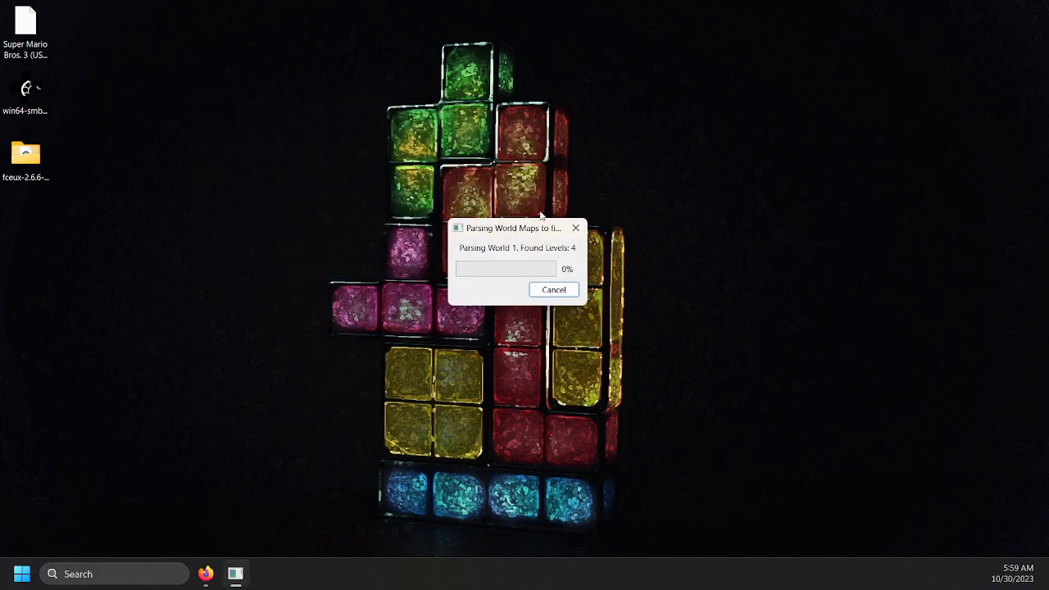
left_click_drag(497, 230, 356, 186)
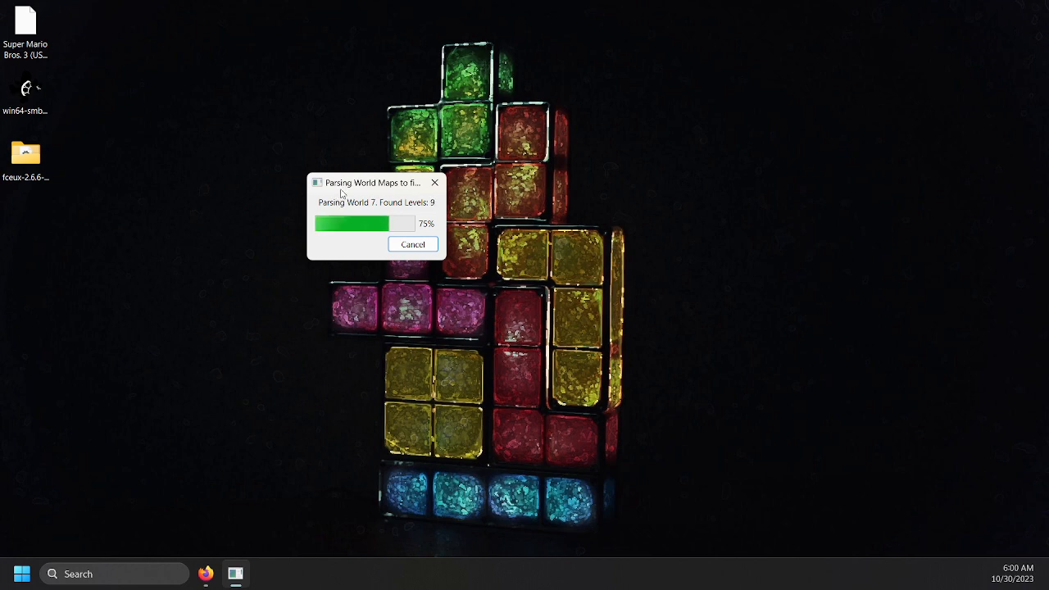
left_click_drag(342, 186, 399, 221)
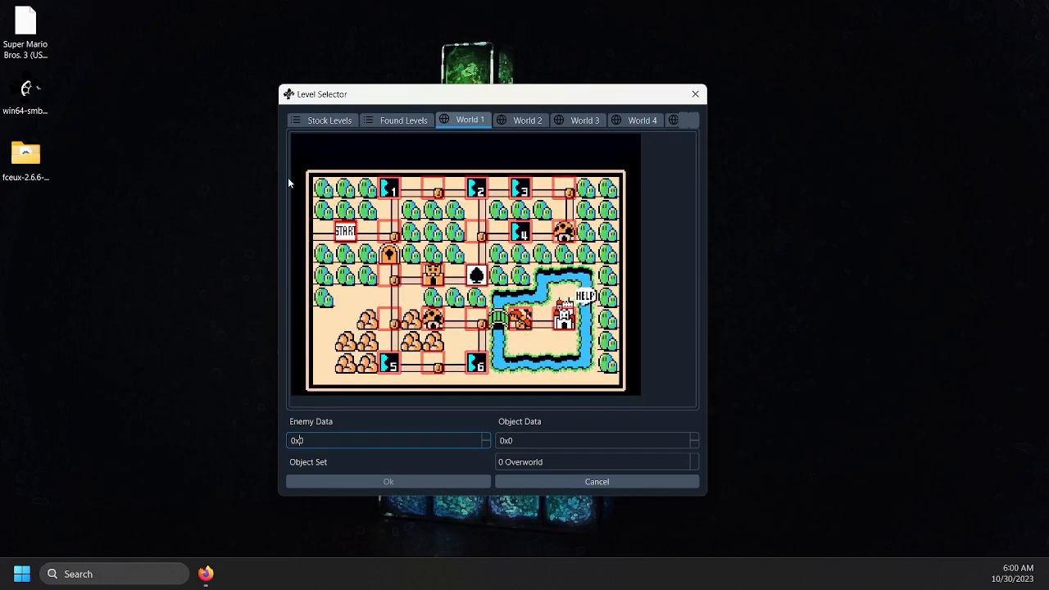
Examine the Level Selector's list of found levels and the stock levels of World 1
left_click(368, 122)
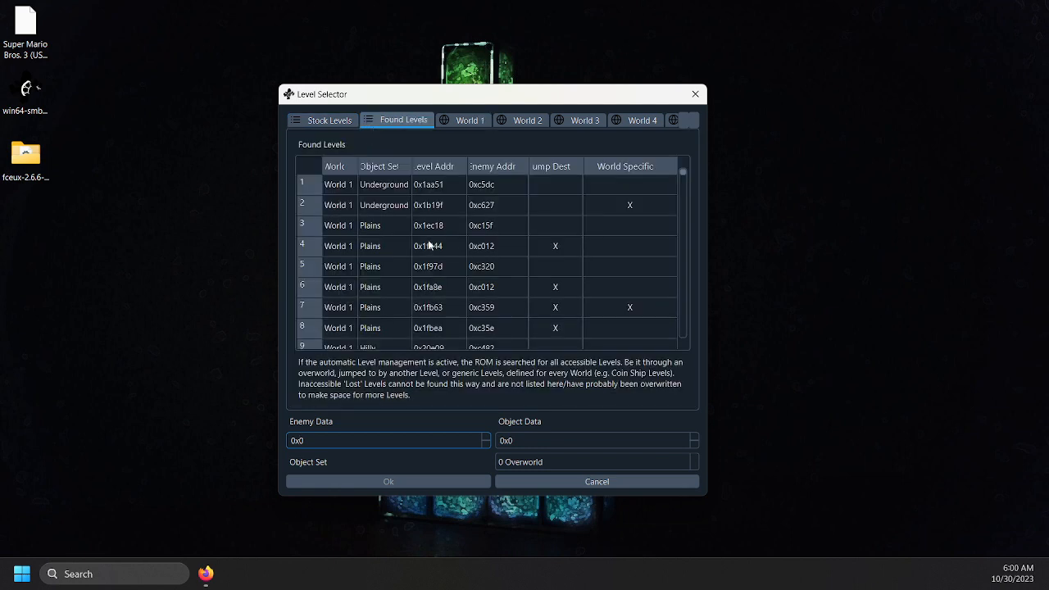
scroll(430, 248, "down", 14)
scroll(431, 248, "up", 13)
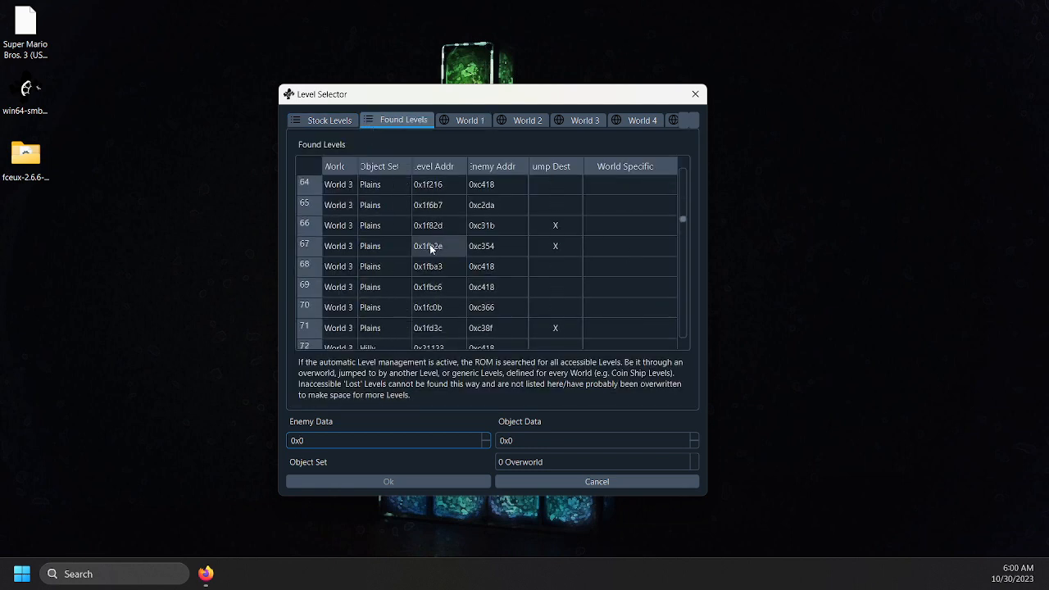
scroll(430, 248, "up", 1)
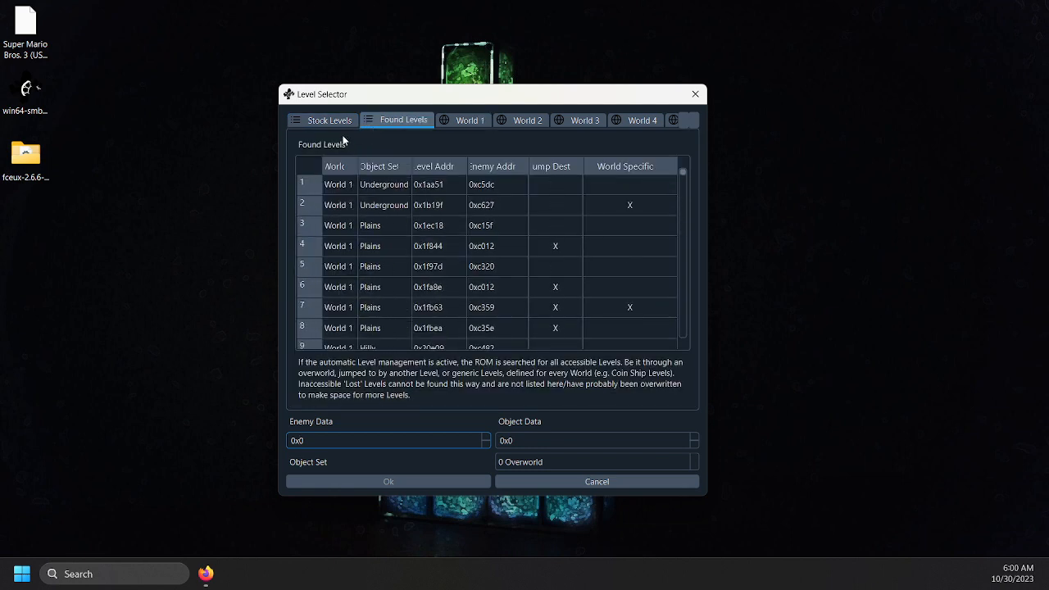
left_click(328, 120)
left_click(316, 167)
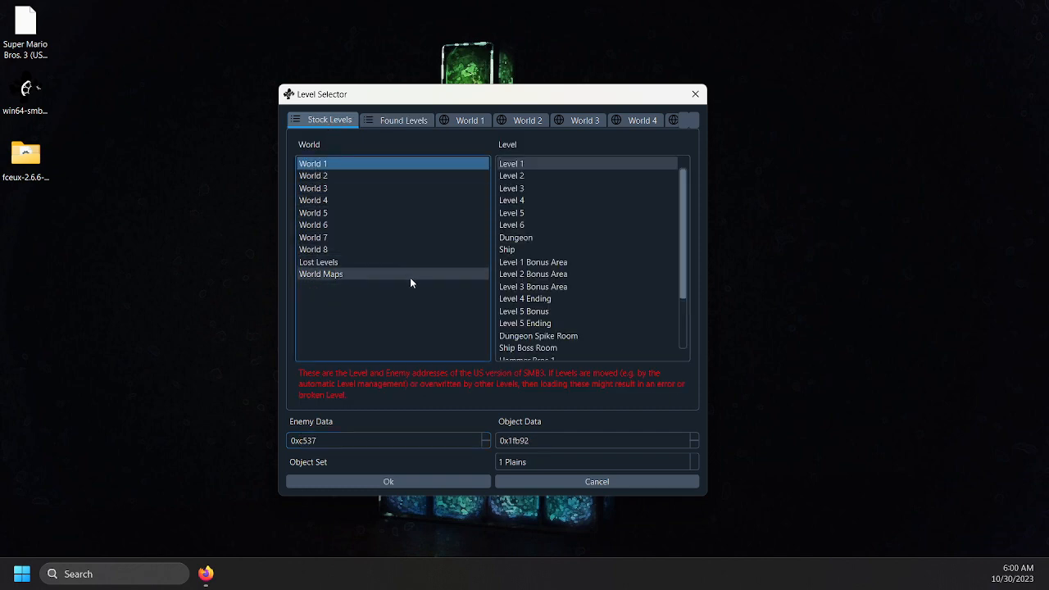
Preview several levels on the World 1 map in the Level Selector
left_click(467, 119)
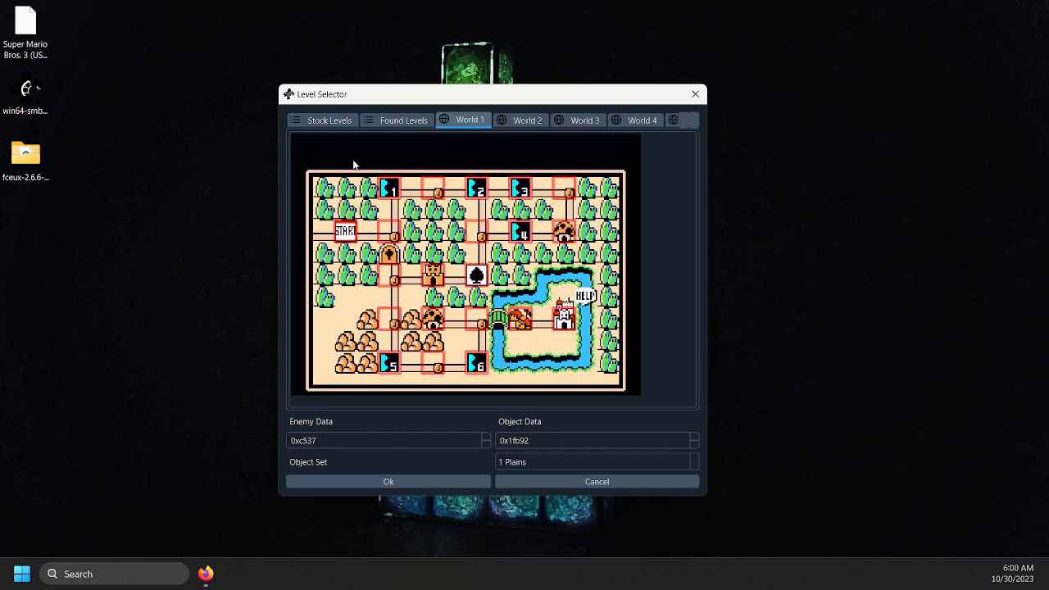
mouse_move(389, 191)
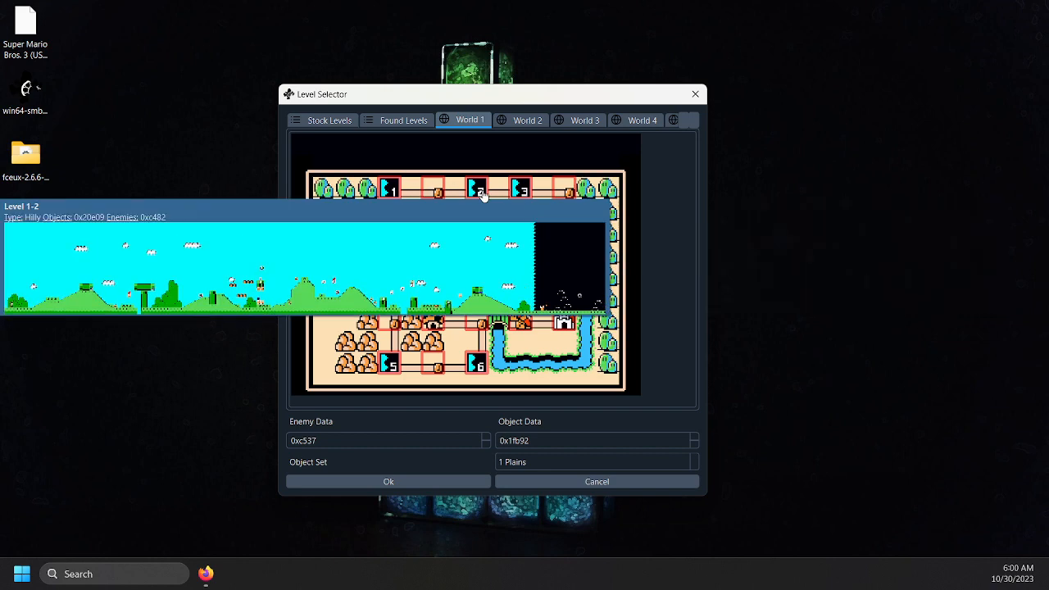
mouse_move(519, 192)
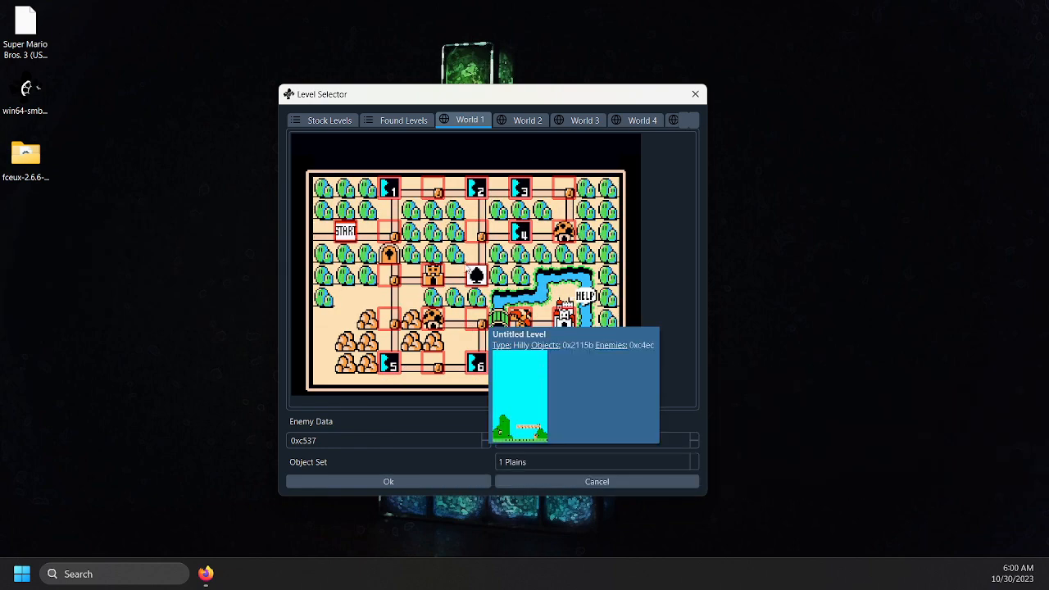
mouse_move(429, 272)
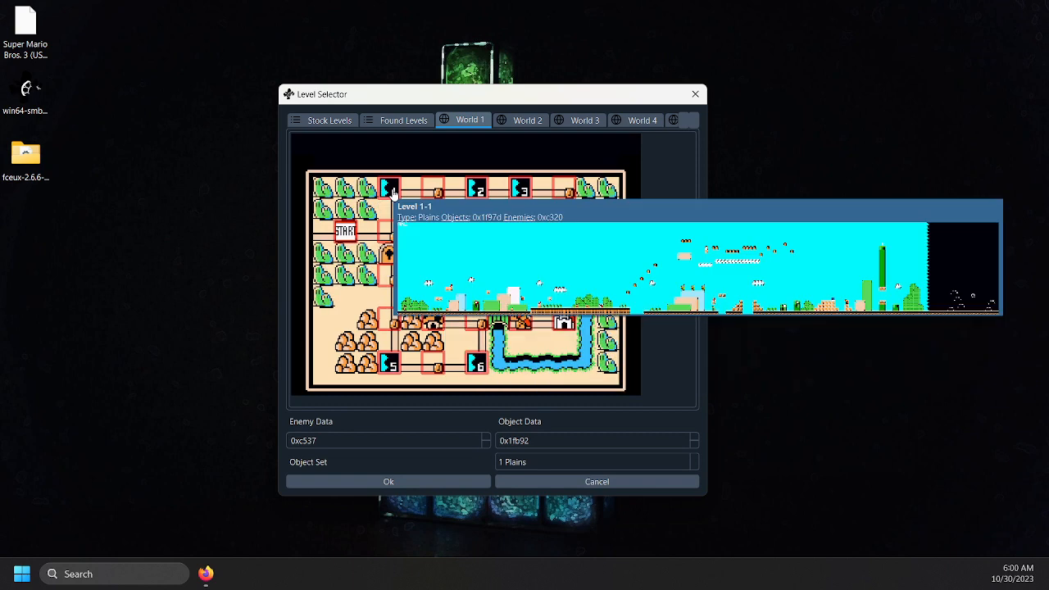
Browse stock levels, selecting Level 2, Level 5 and Ship in World 1 and Level 10 in World 6
left_click(325, 121)
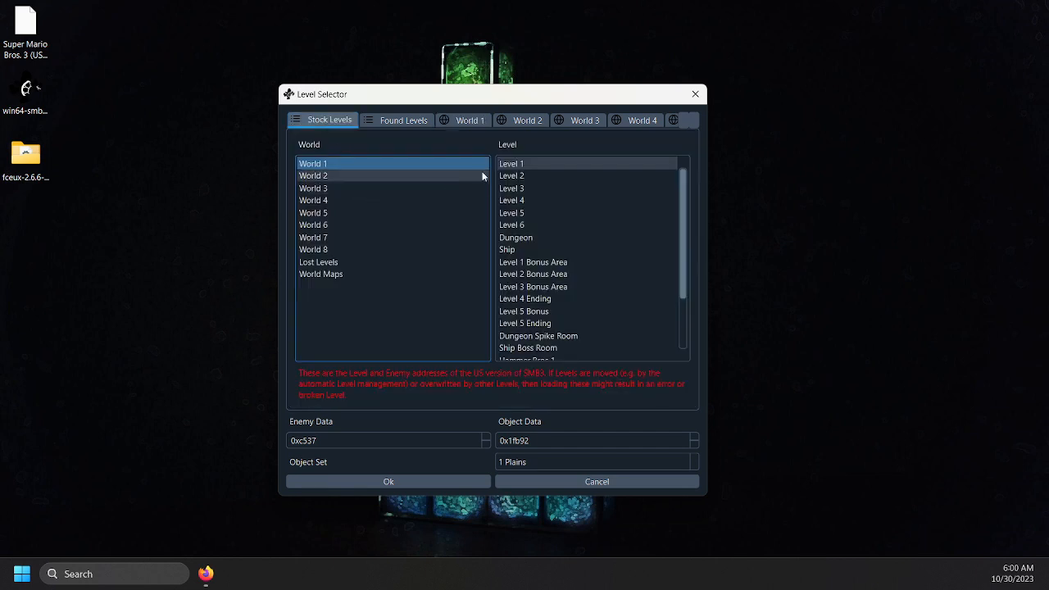
left_click(525, 175)
left_click(533, 213)
left_click(534, 250)
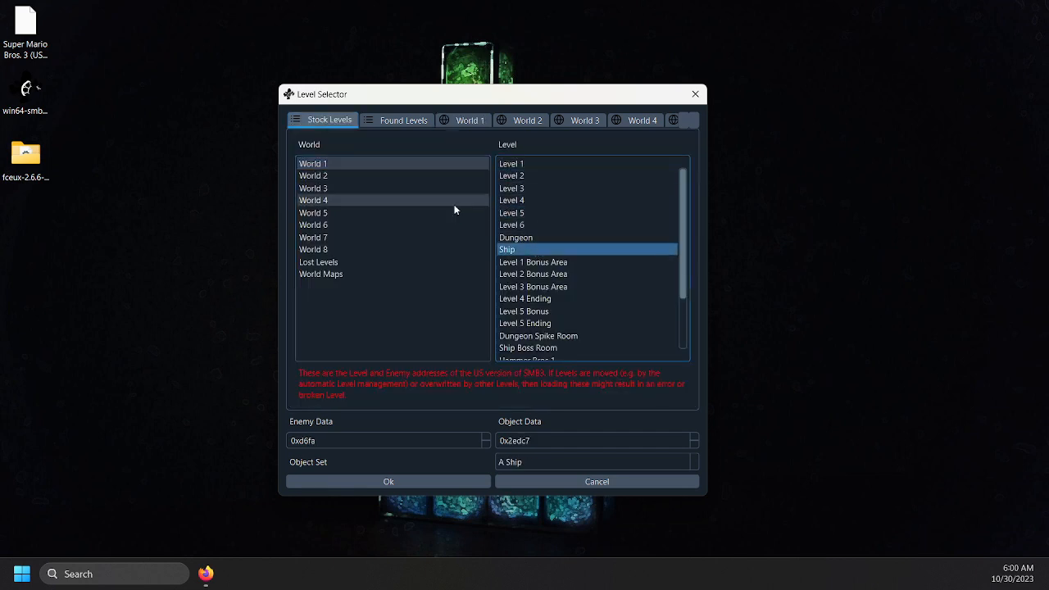
left_click(345, 226)
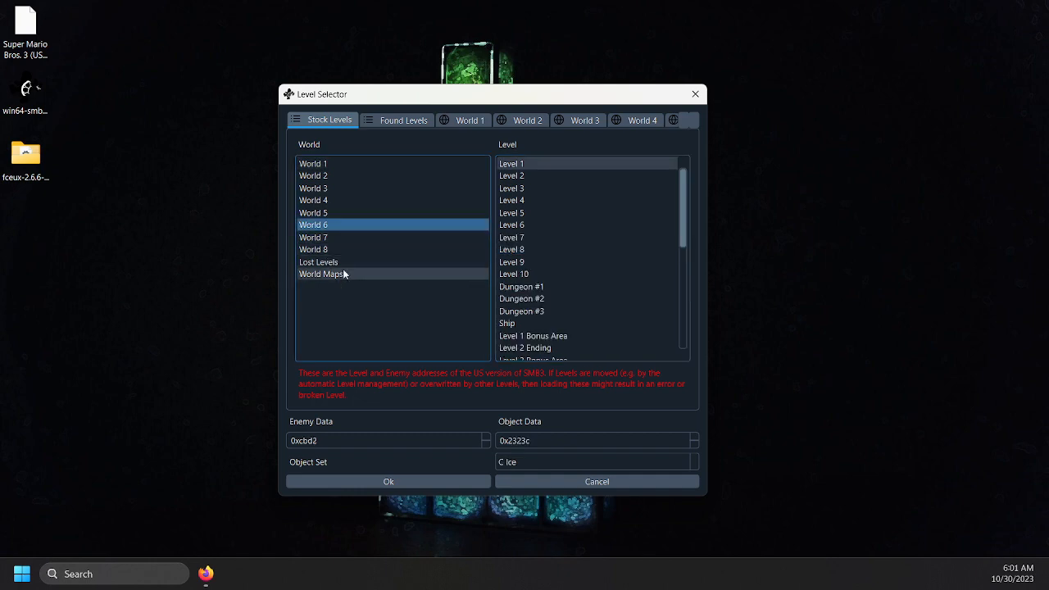
left_click(567, 274)
Return to the World 1 map and open Level 1-1 in the editor
left_click(382, 122)
left_click(466, 120)
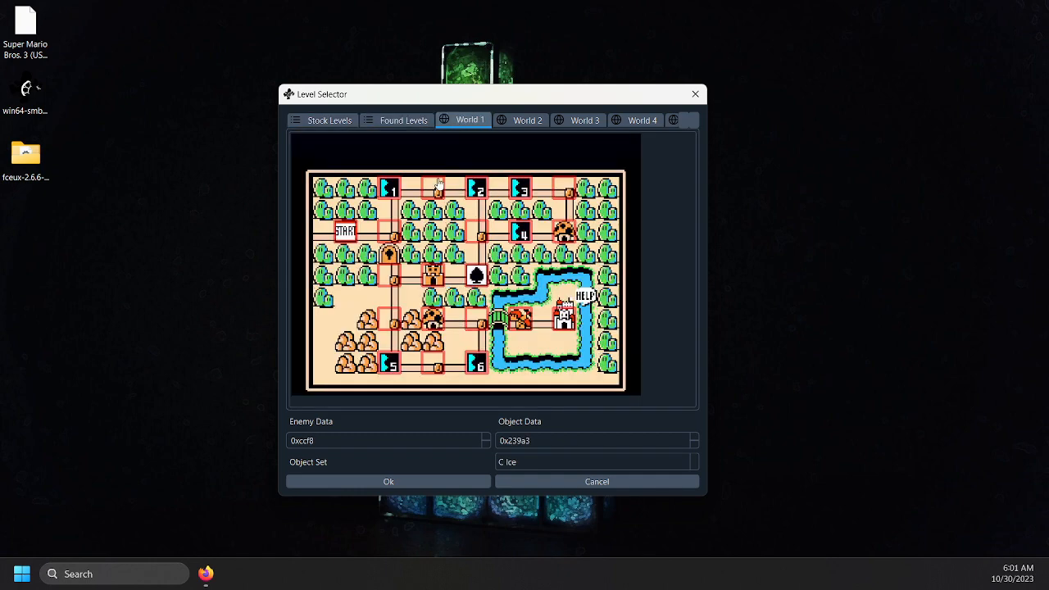
double_click(388, 190)
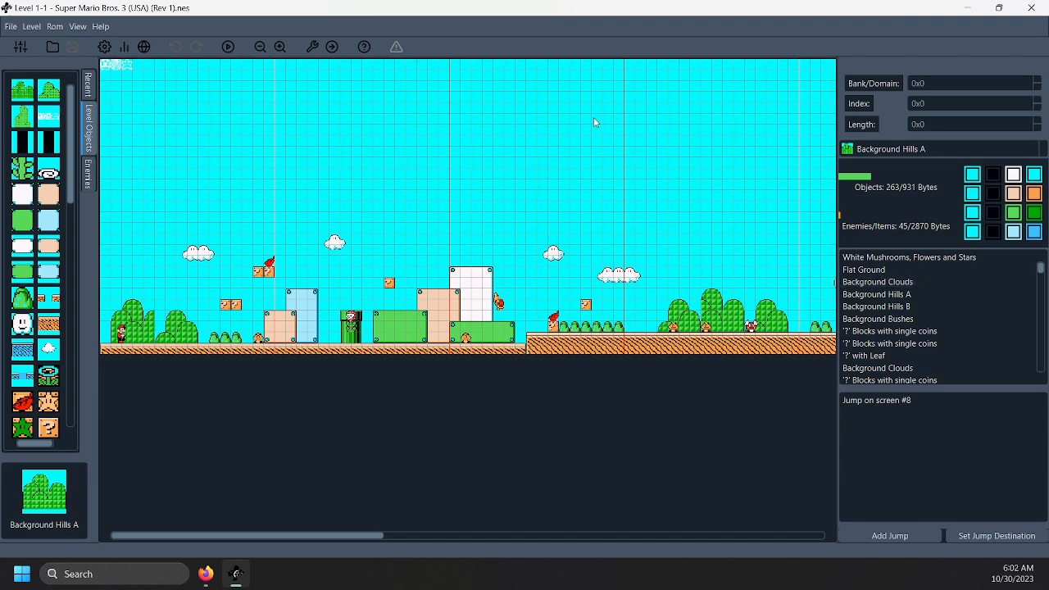
Preview the Retro style in the editor settings, restore Dracula and close the settings
left_click(24, 48)
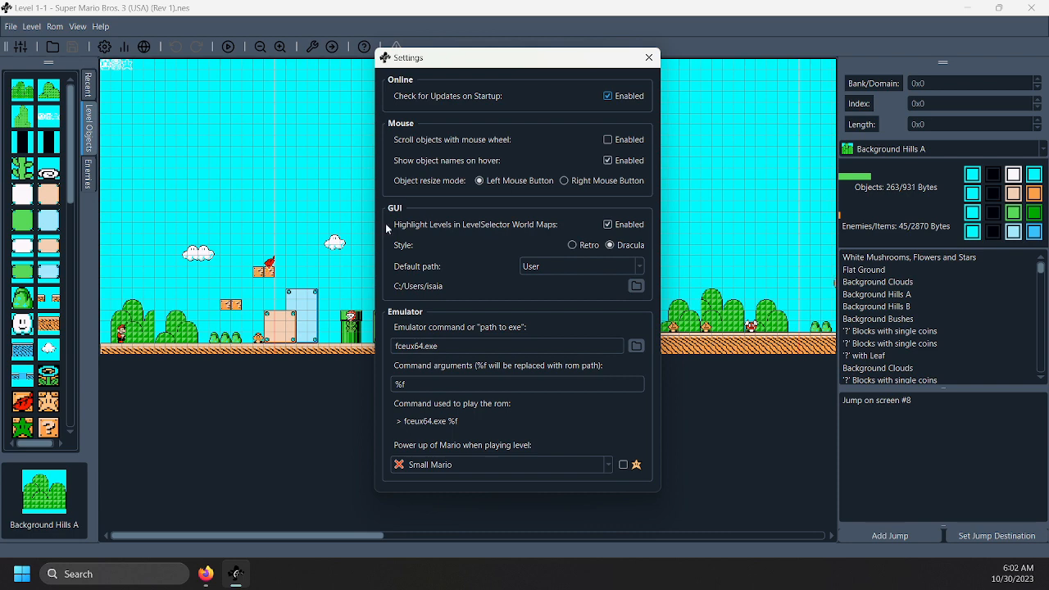
left_click(573, 246)
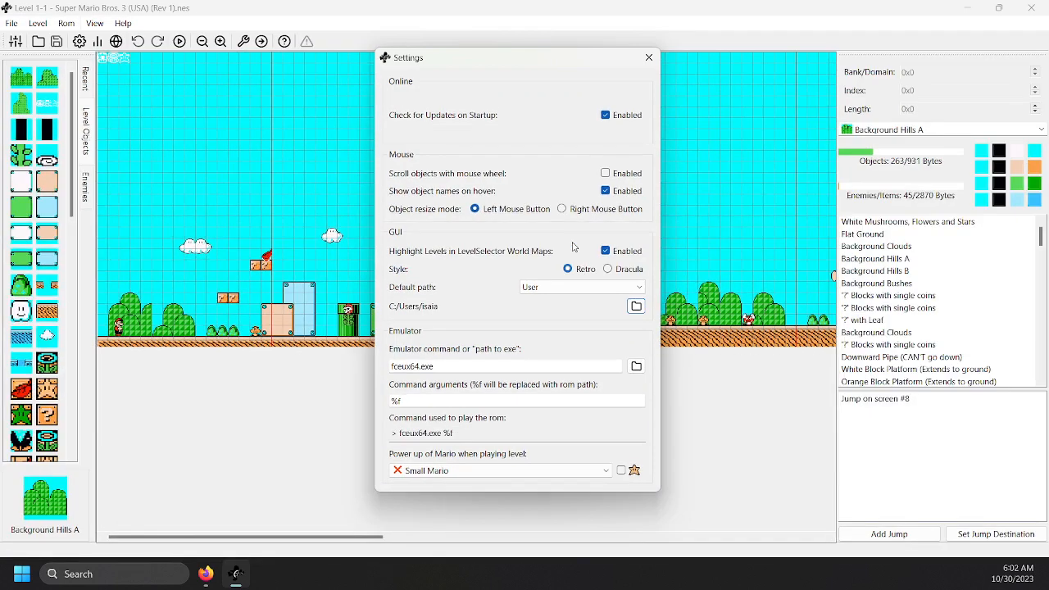
left_click(608, 270)
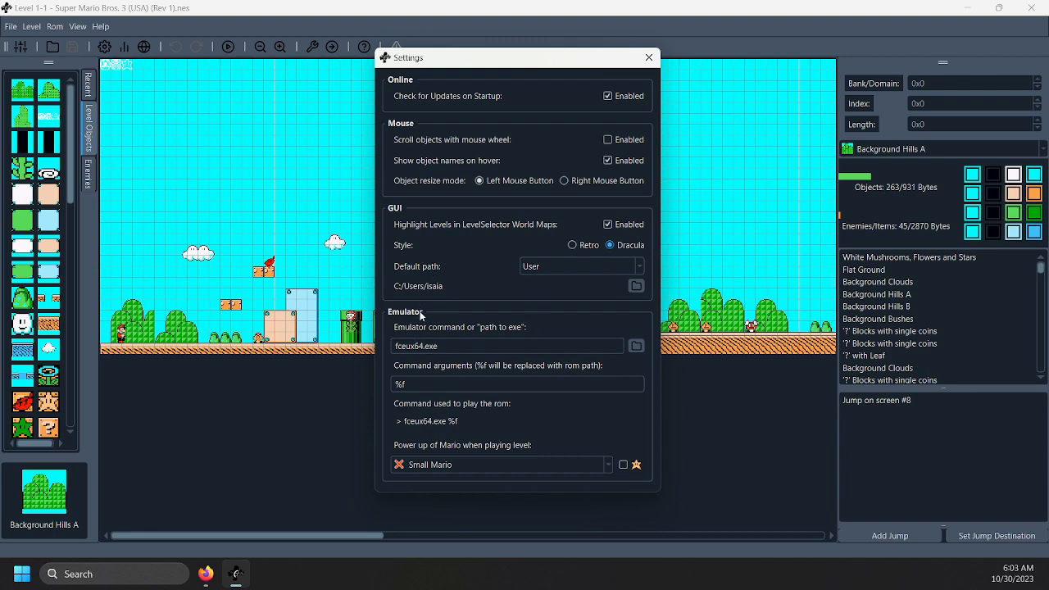
left_click_drag(489, 345, 376, 339)
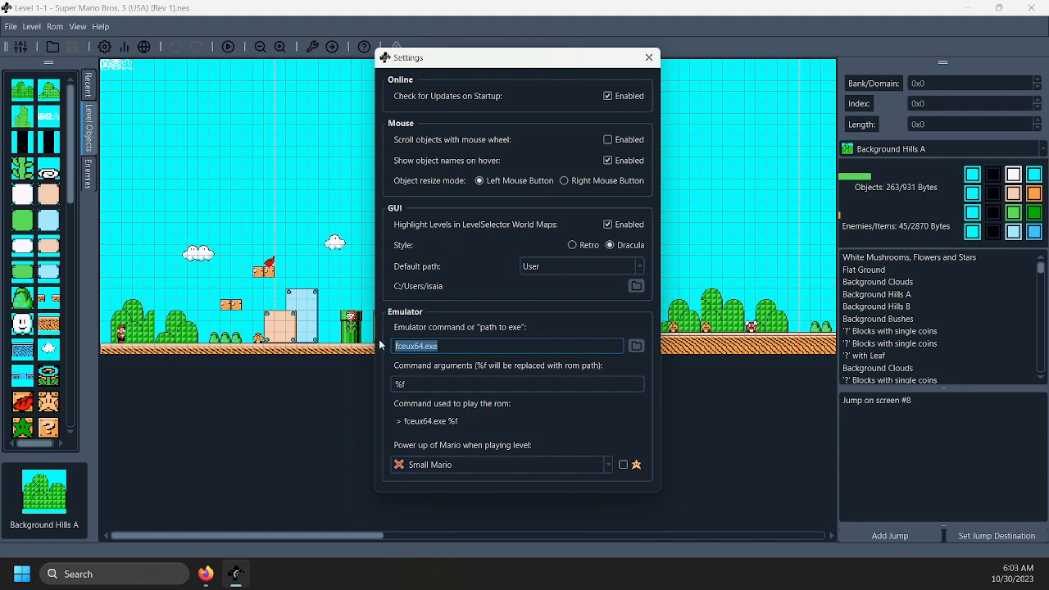
left_click(649, 58)
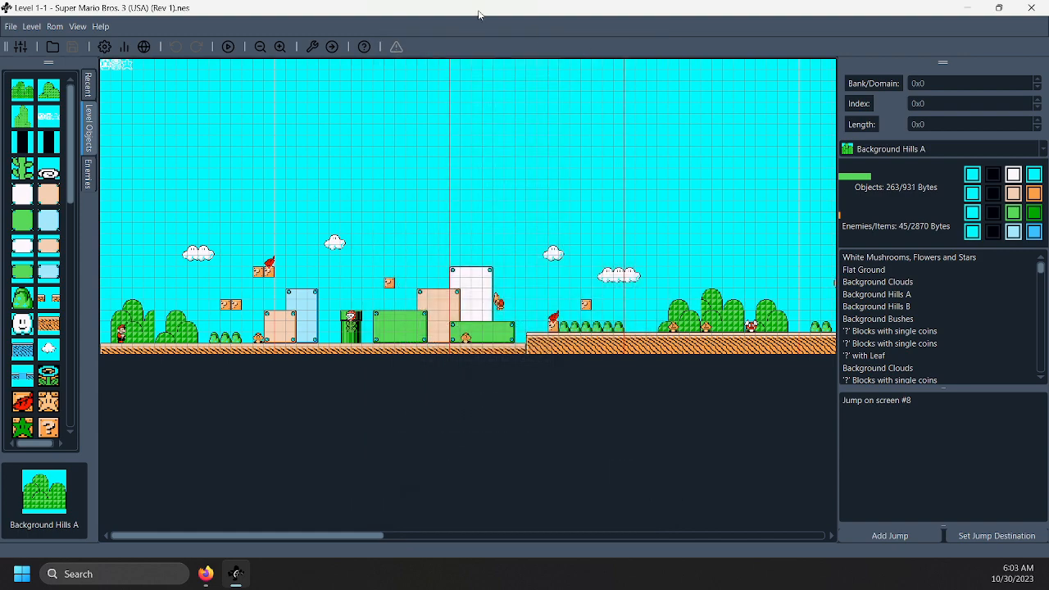
Copy the address of the desktop's fceux-2.6.6-win64 folder and return to the maximized level editor
double_click(480, 14)
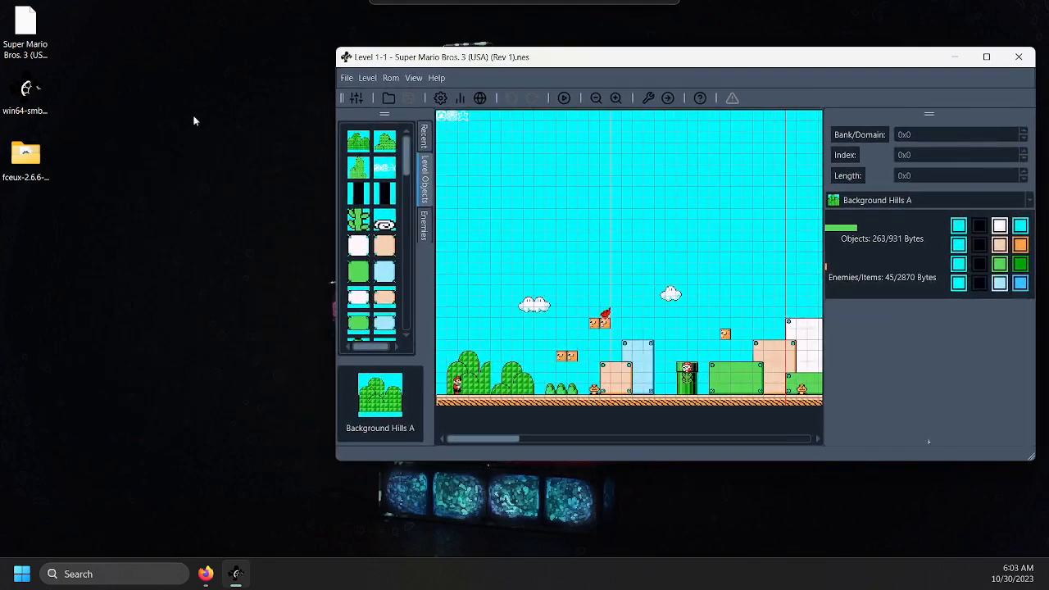
left_click(13, 159)
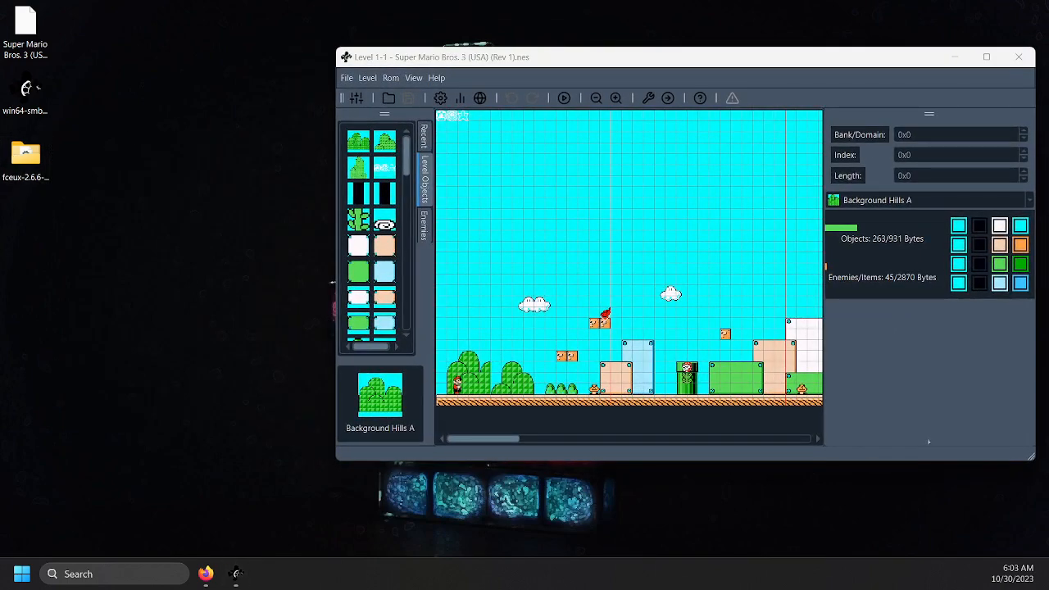
left_click_drag(1048, 105, 498, 50)
scroll(365, 354, "down", 1)
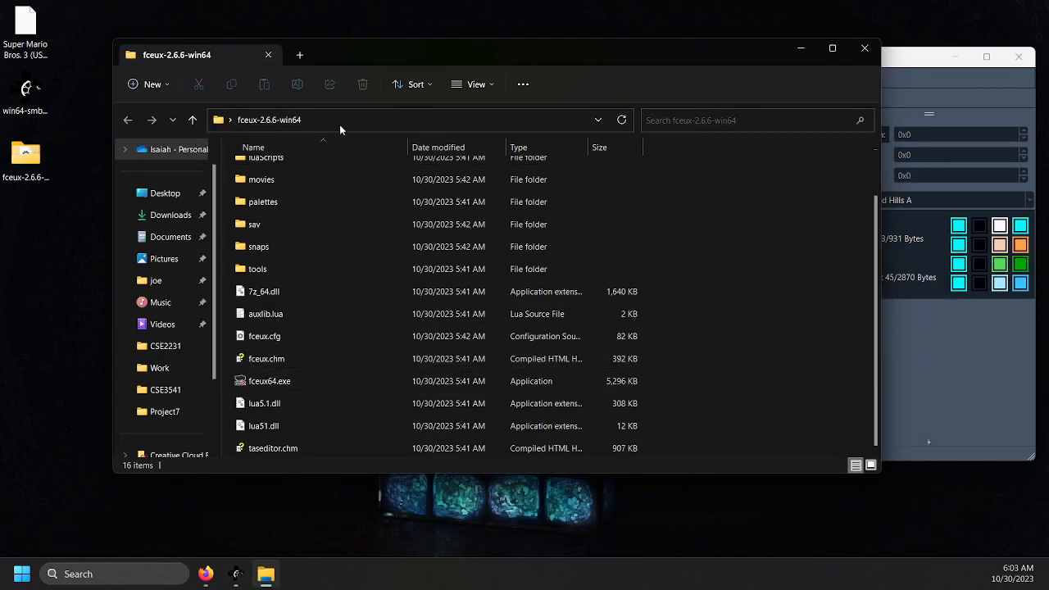
right_click(341, 129)
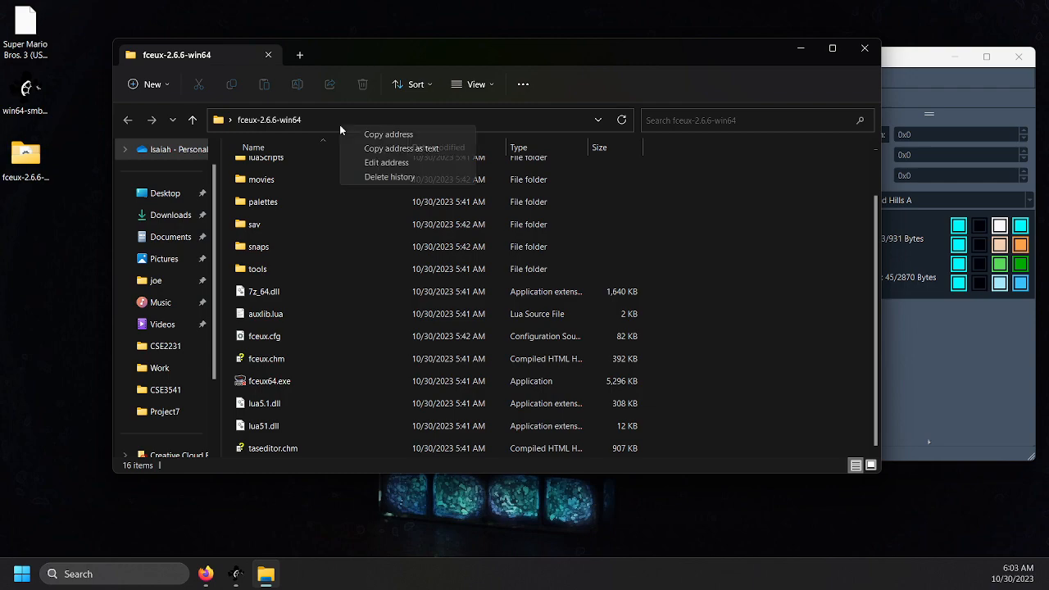
left_click(386, 136)
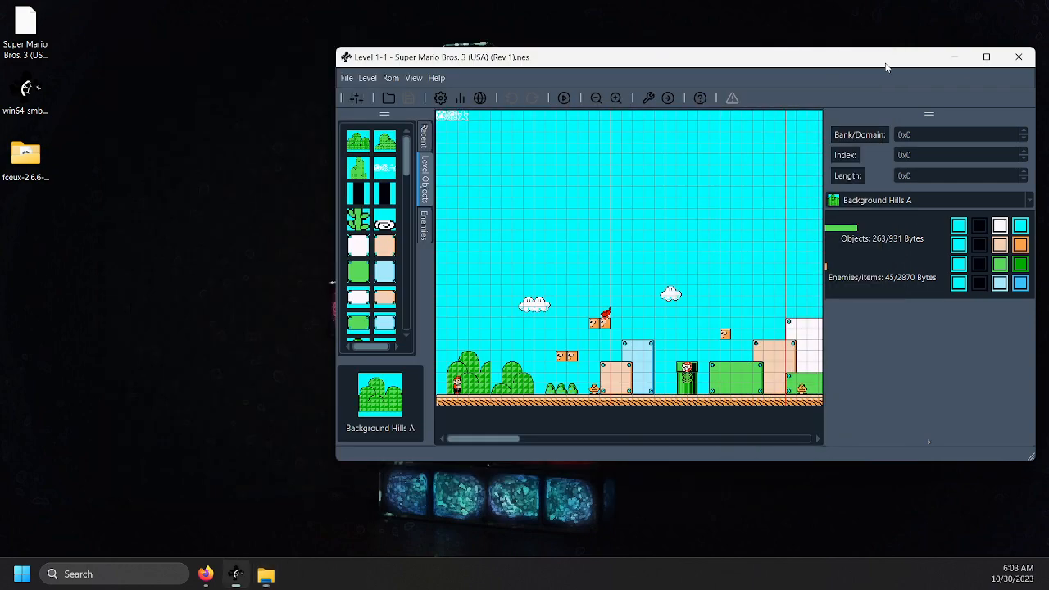
left_click(800, 49)
left_click(986, 57)
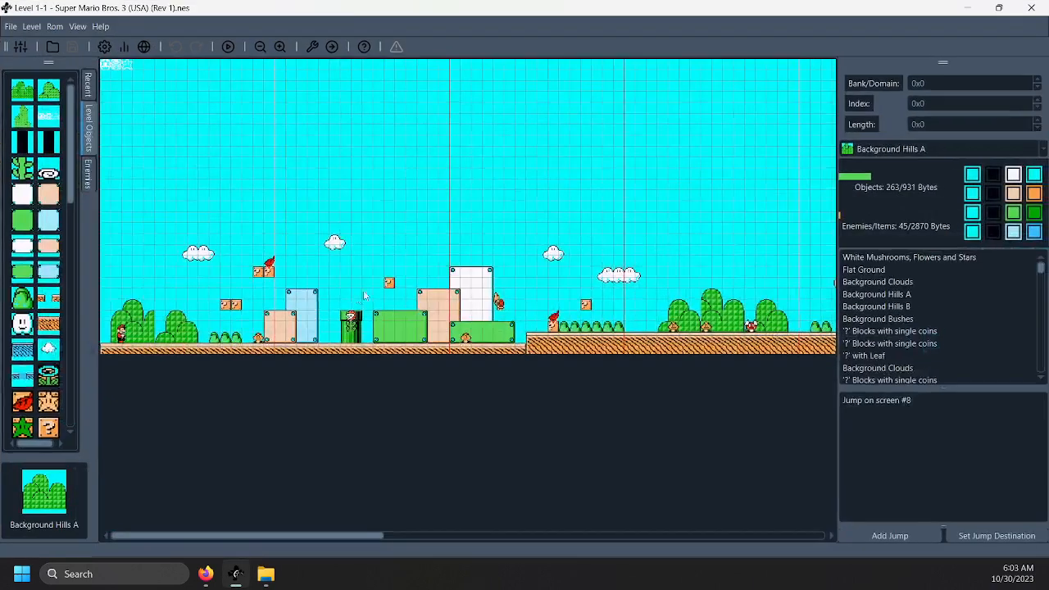
Replace the emulator command in the settings with the copied fceux-2.6.6-win64 folder path
left_click(20, 46)
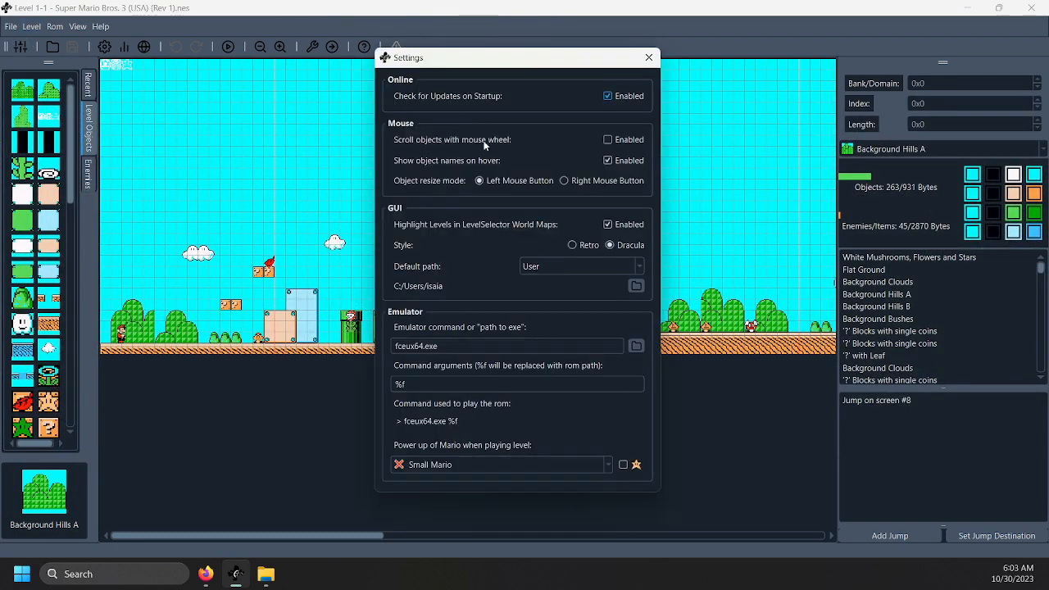
left_click(486, 347)
key("ctrl+a")
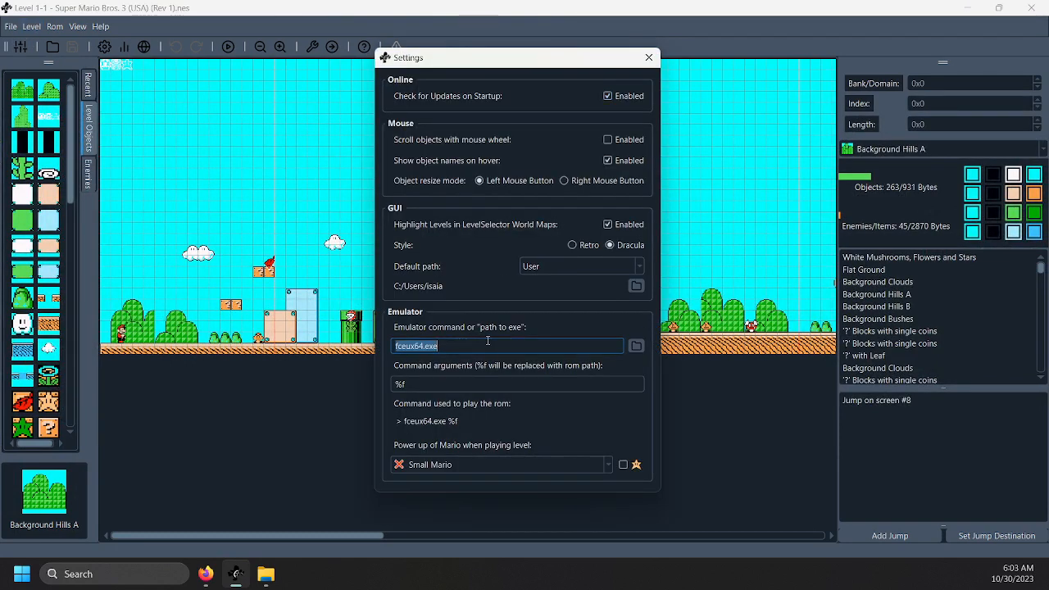
key("ctrl+v")
key("ctrl+v")
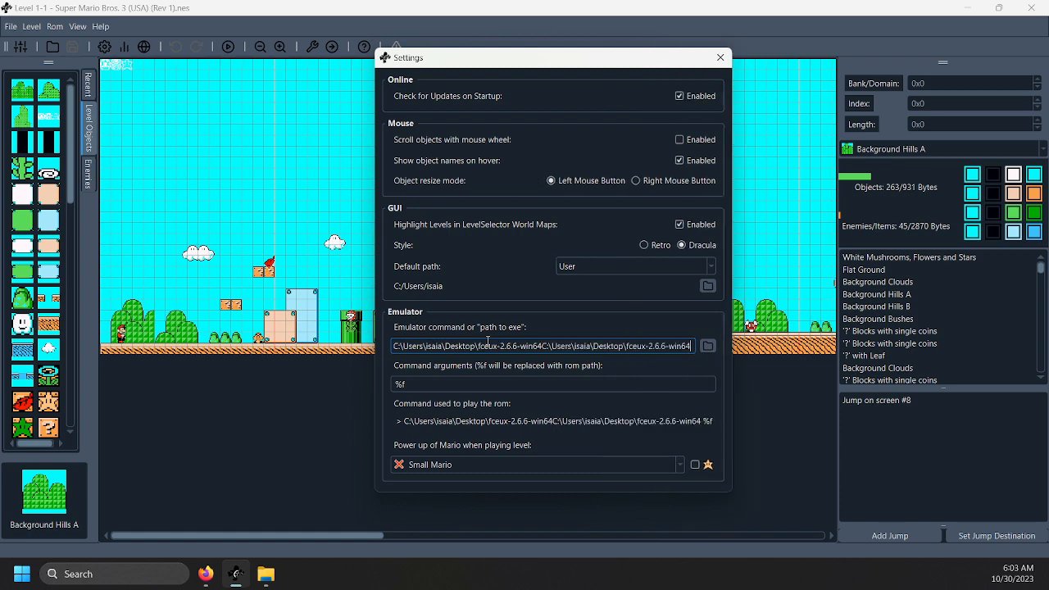
key("ctrl+a")
key("ctrl+v")
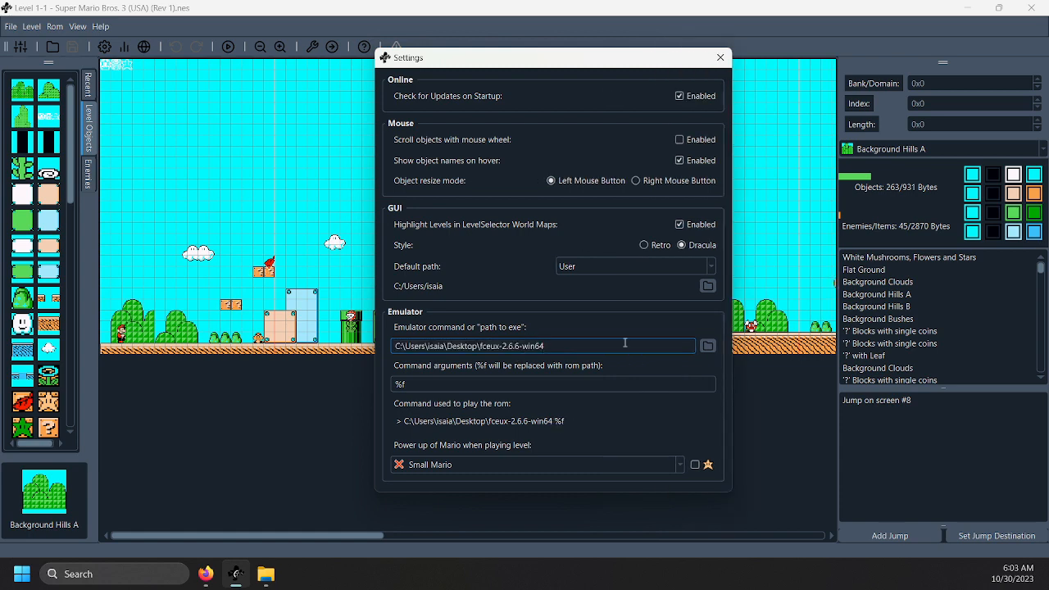
Set Mario's power-up for playing levels to Fire Mario, leaving the star option disabled
left_click(672, 468)
left_click(528, 380)
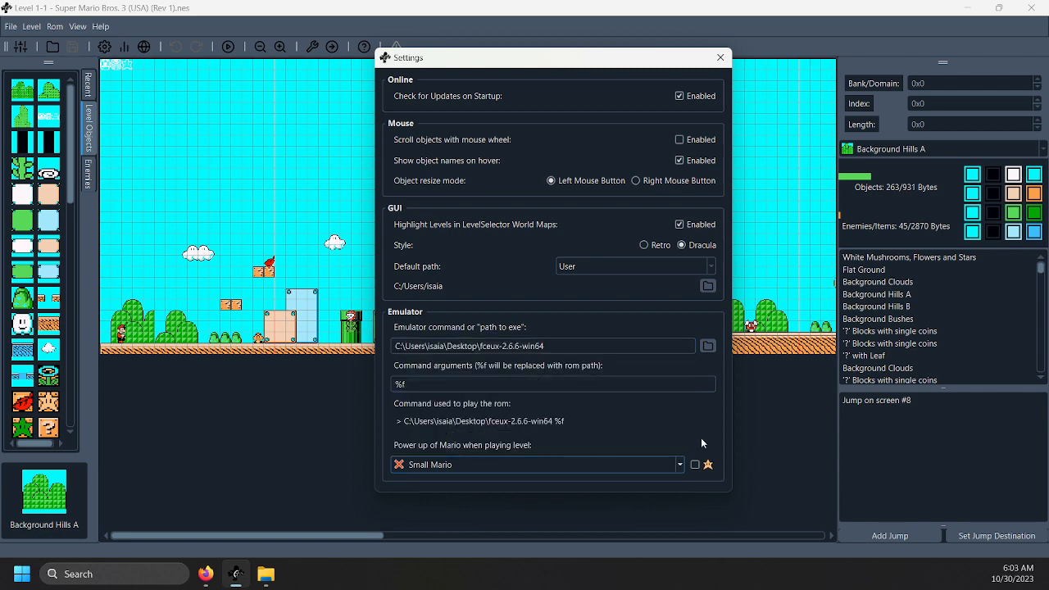
left_click(696, 466)
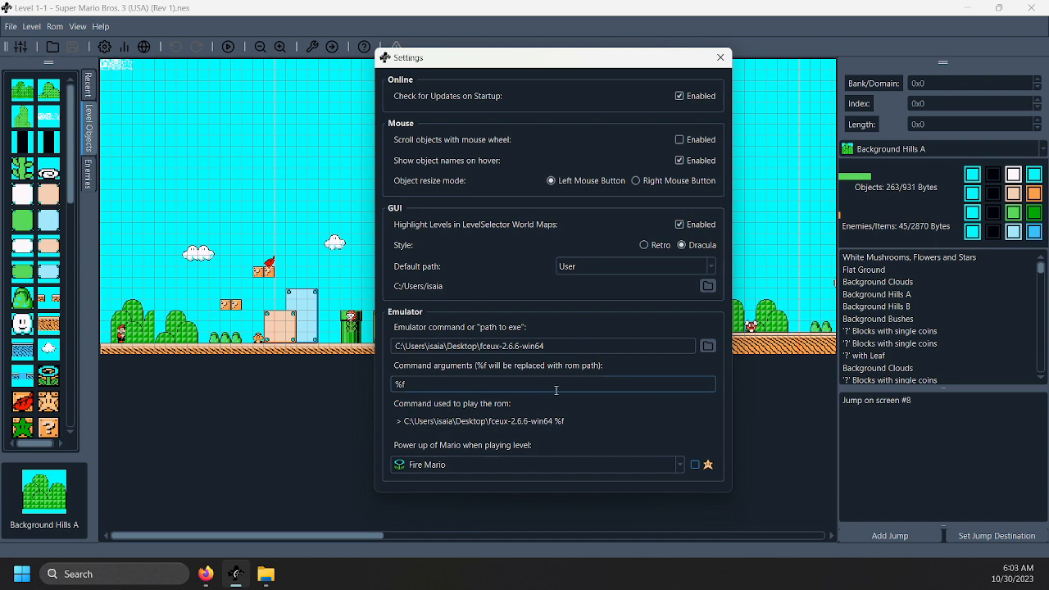
Close the settings and try to test-play Level 1-1 in the emulator
left_click(720, 57)
left_click(229, 46)
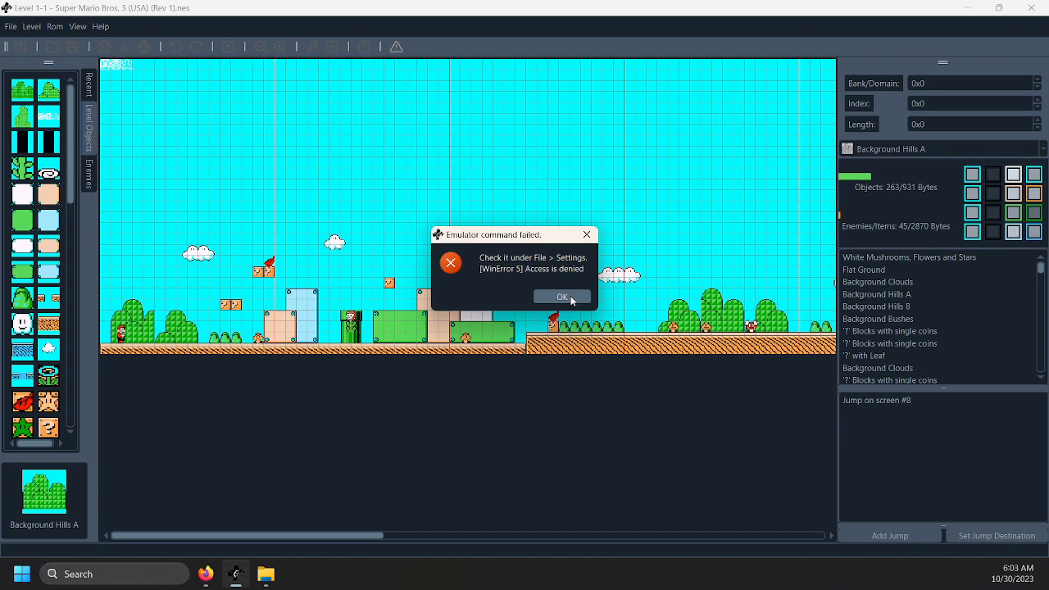
left_click(562, 297)
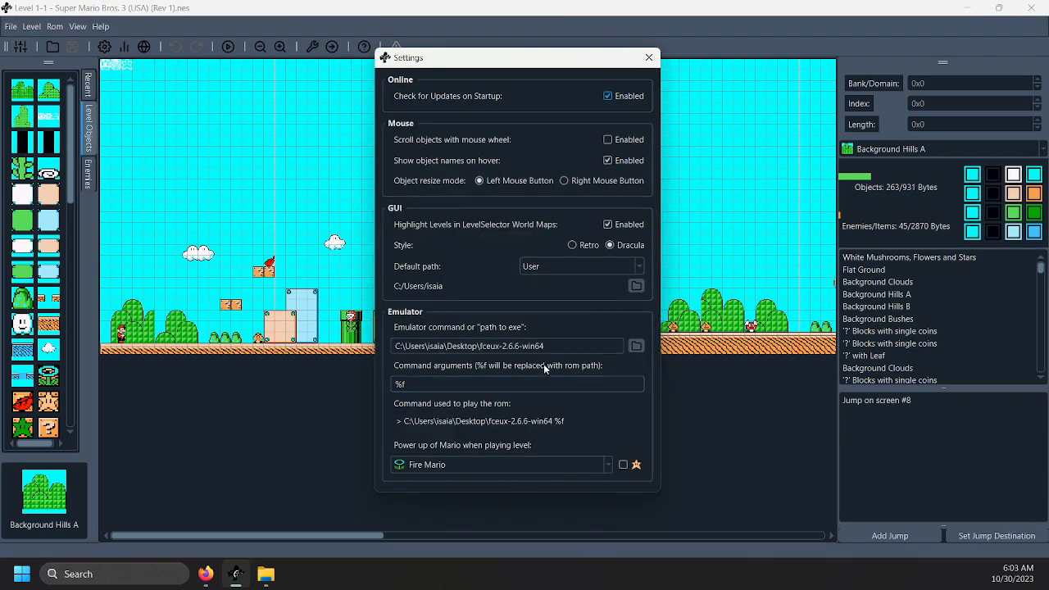
Extend the emulator path with \fceux64.exe, copying the base file name from the emulator folder, and close the settings
left_click(558, 345)
type("\\")
left_click(265, 573)
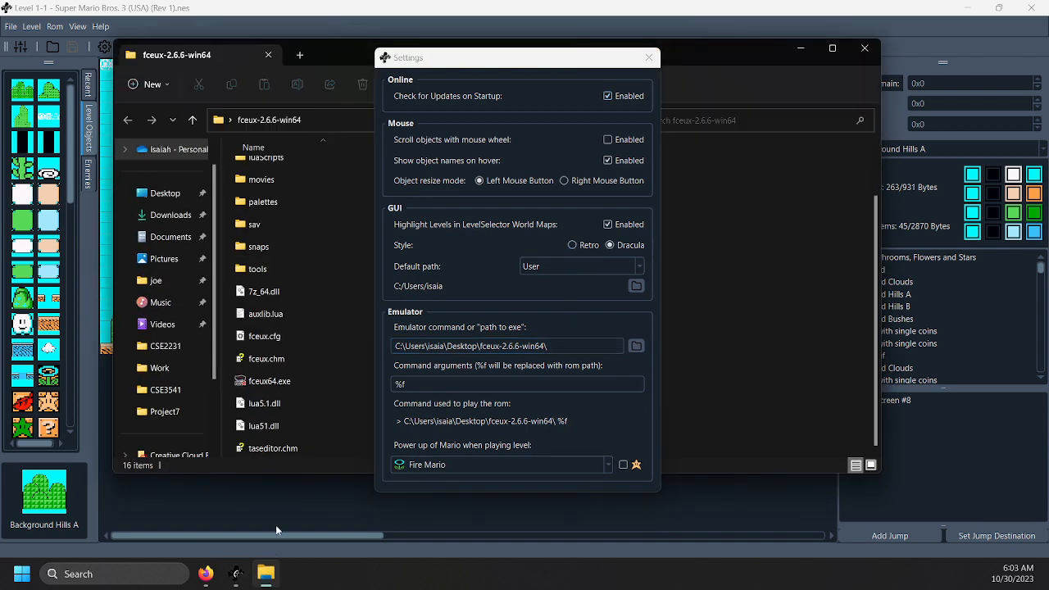
left_click(275, 383)
left_click(276, 382)
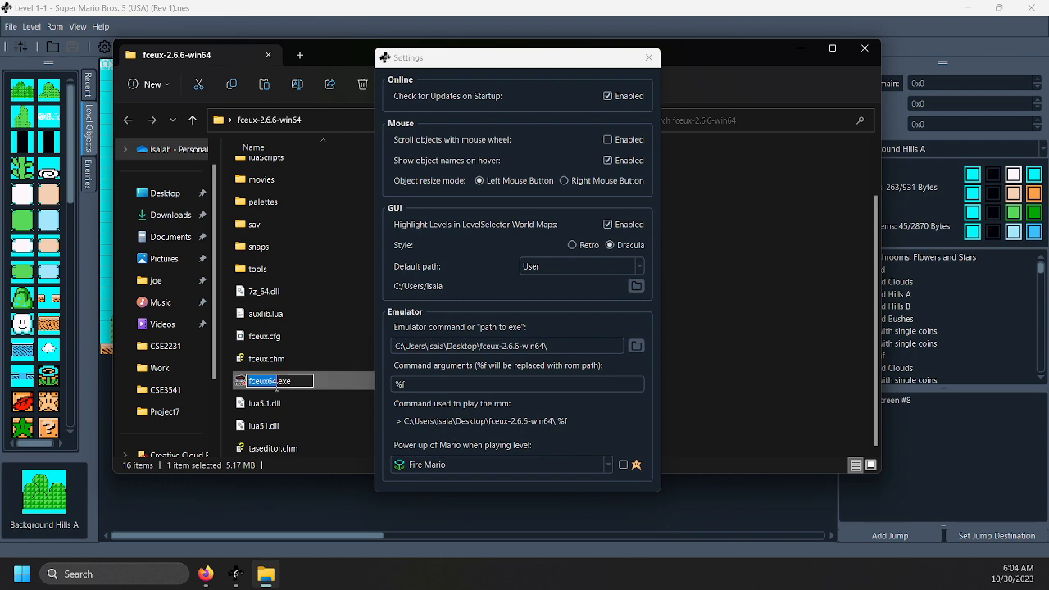
left_click(805, 57)
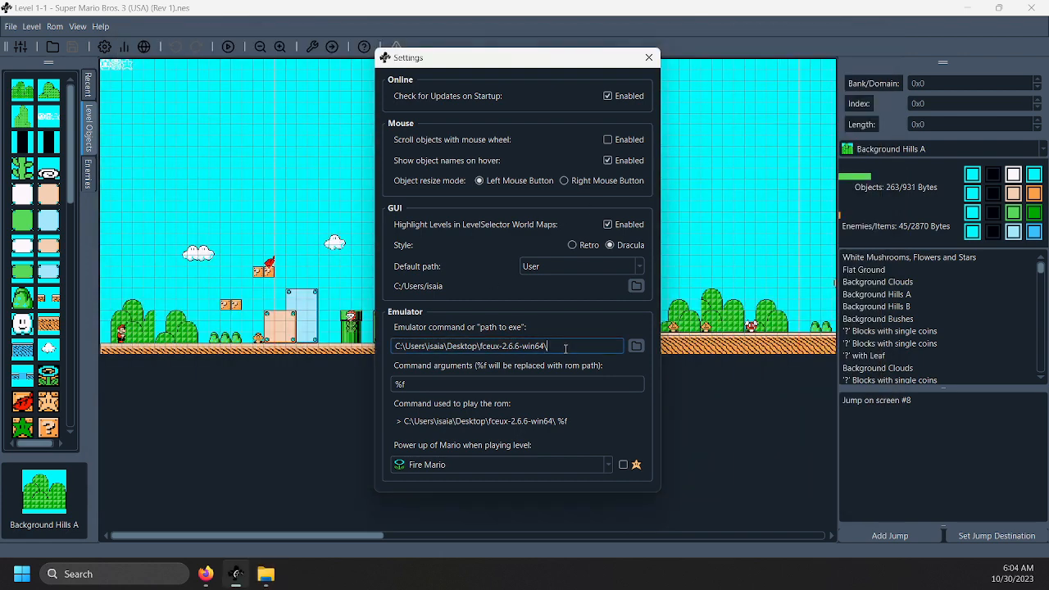
key("ctrl+v")
type(".")
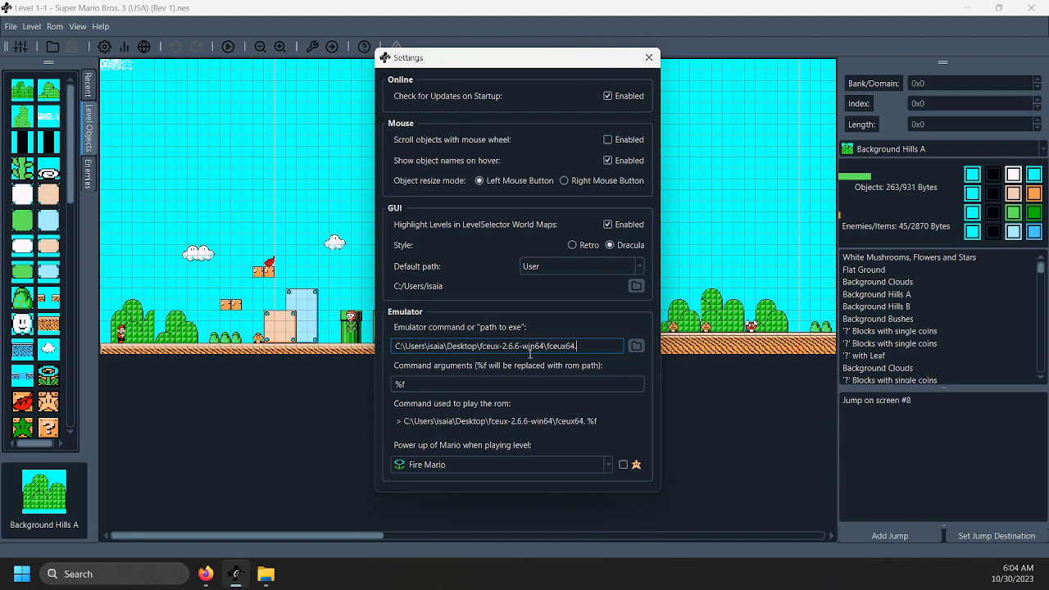
type("exe")
left_click(648, 57)
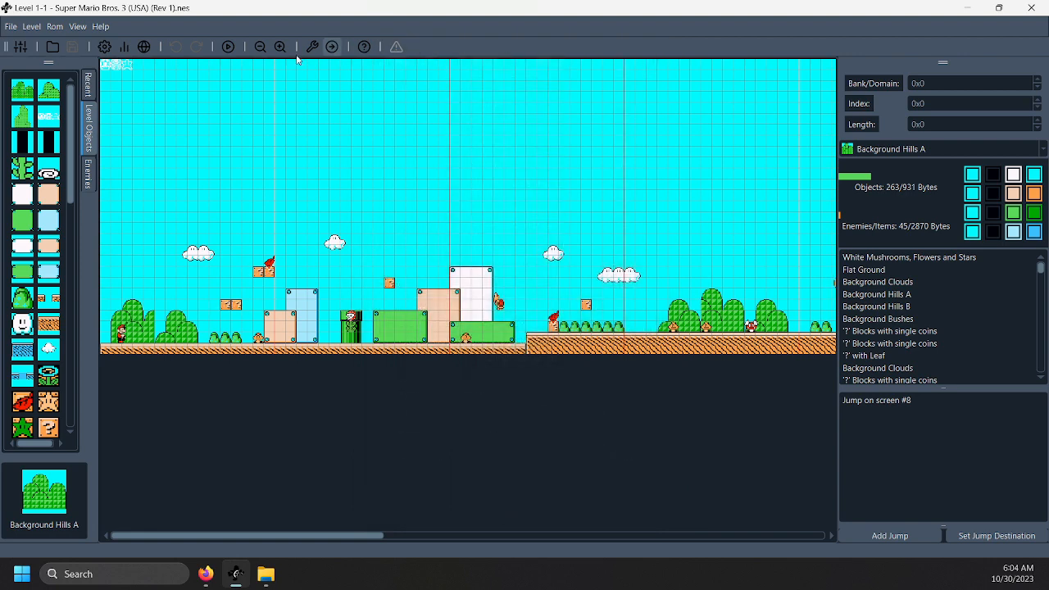
Test-play Level 1-1 in FCEUX, moving its window clear of the top, and close the emulator
left_click(228, 49)
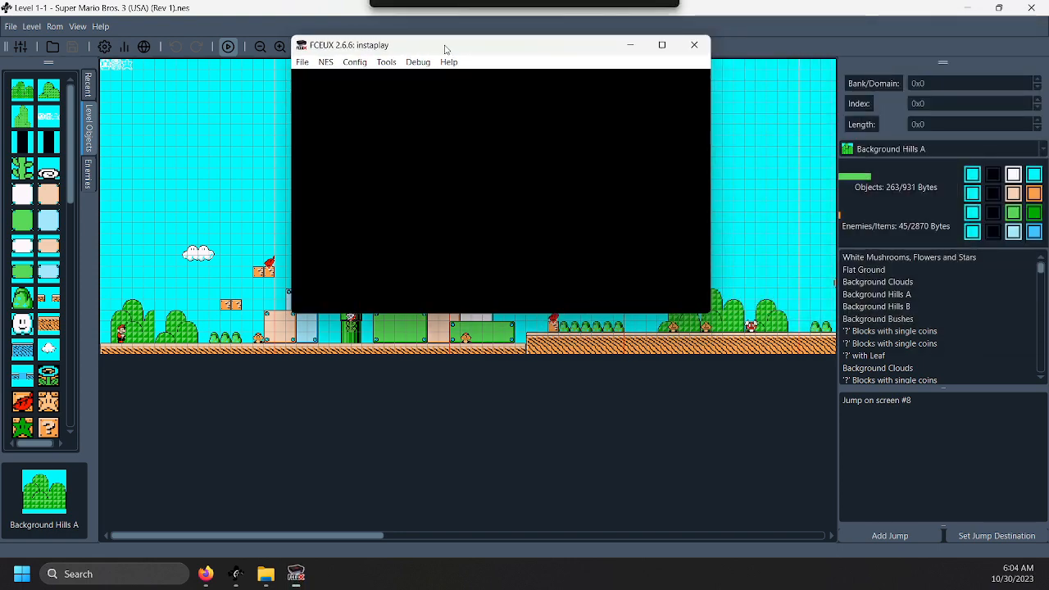
left_click_drag(451, 49, 504, 137)
left_click(737, 136)
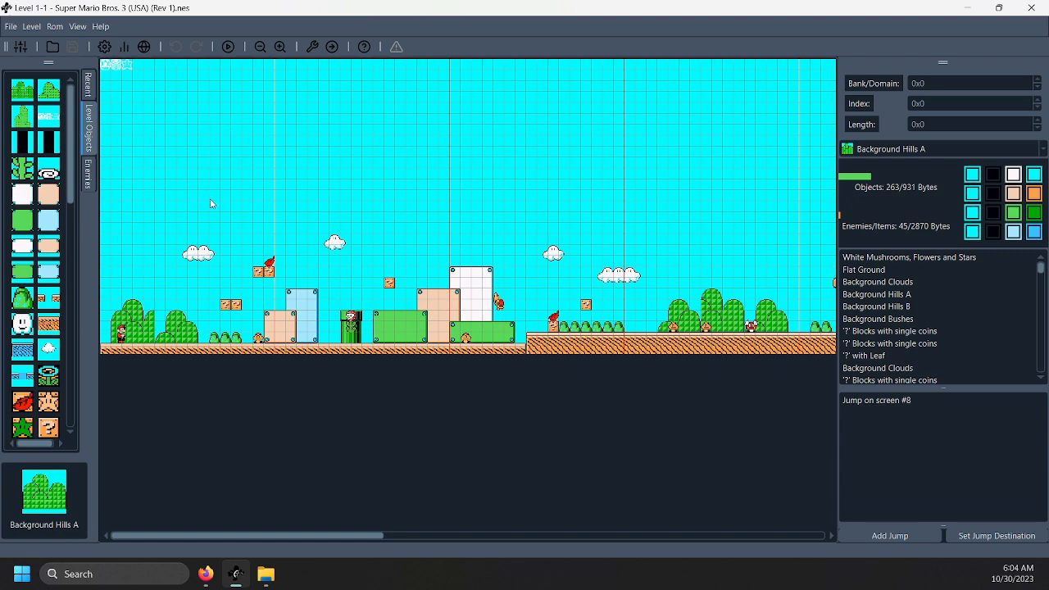
Read the built-in help for the Spinner Panel and the Object Toolbox, and close the settings window
left_click(364, 51)
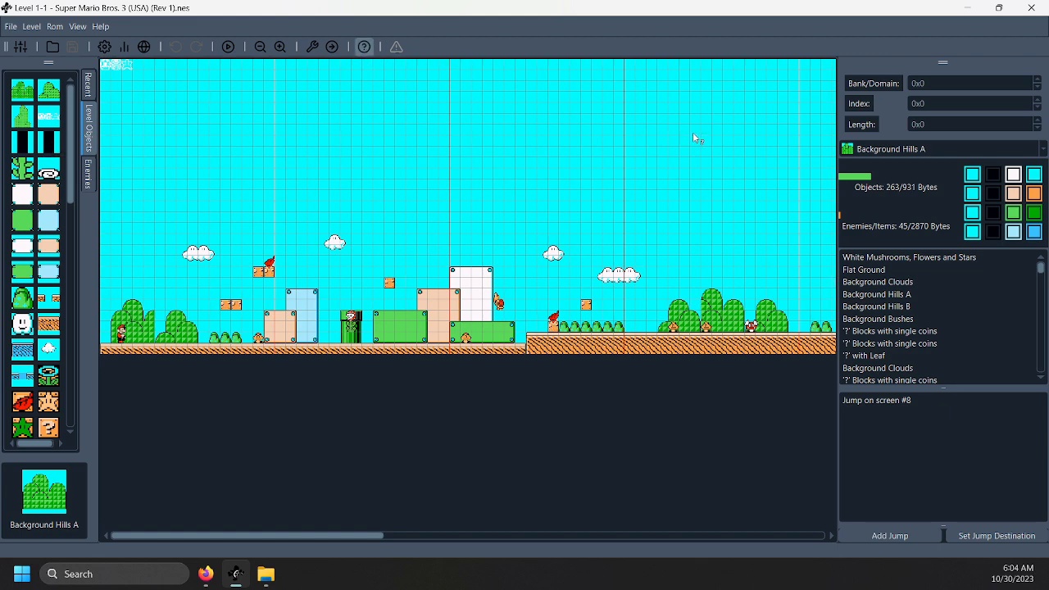
left_click(867, 111)
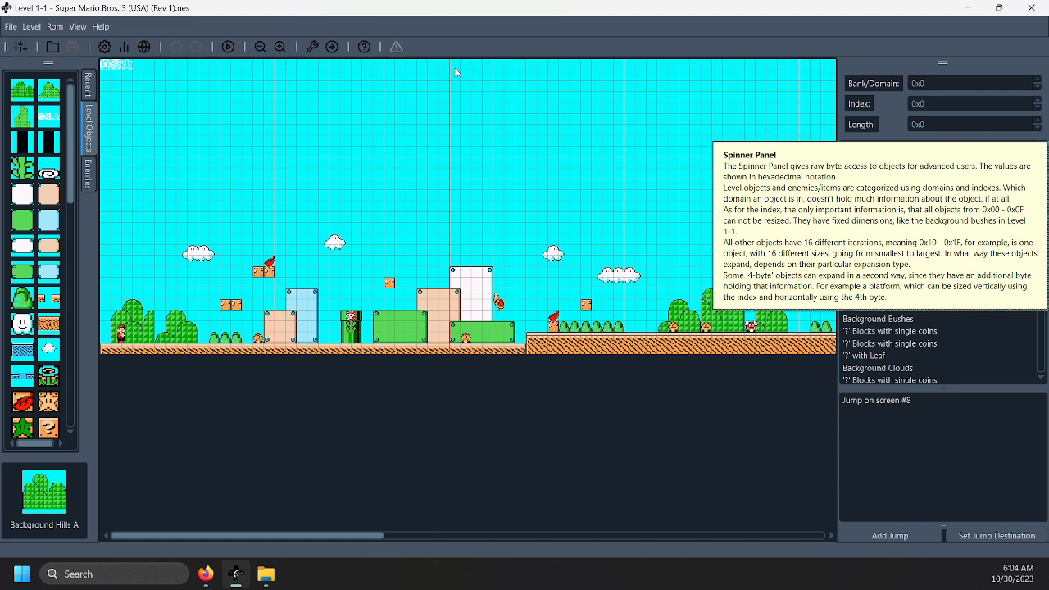
left_click(367, 49)
left_click(32, 152)
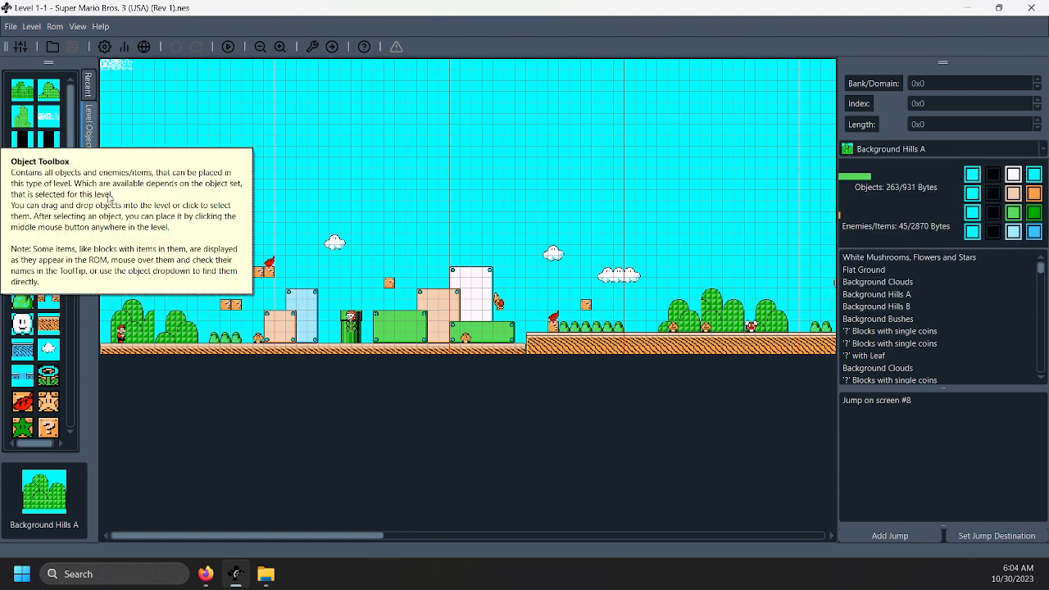
left_click(329, 149)
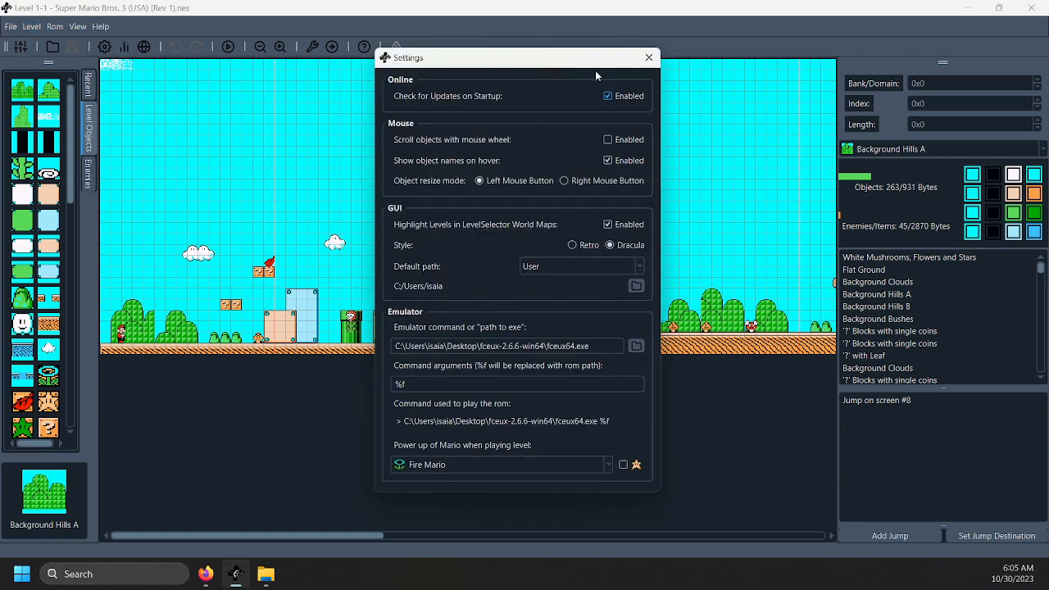
left_click(648, 57)
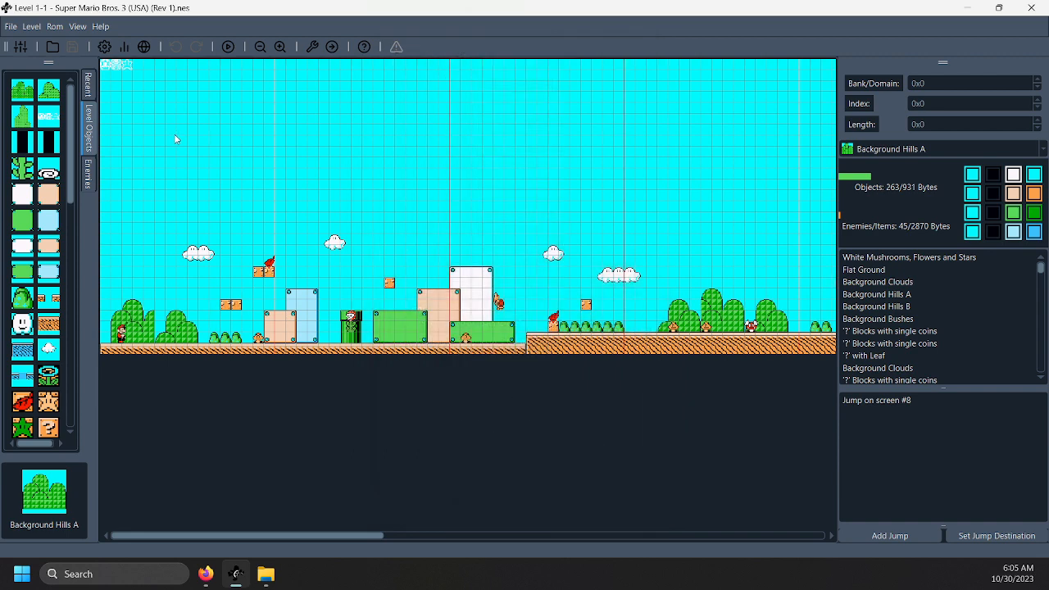
Examine the length, music, time and camera options in the Level Header Editor, and close it
left_click(31, 26)
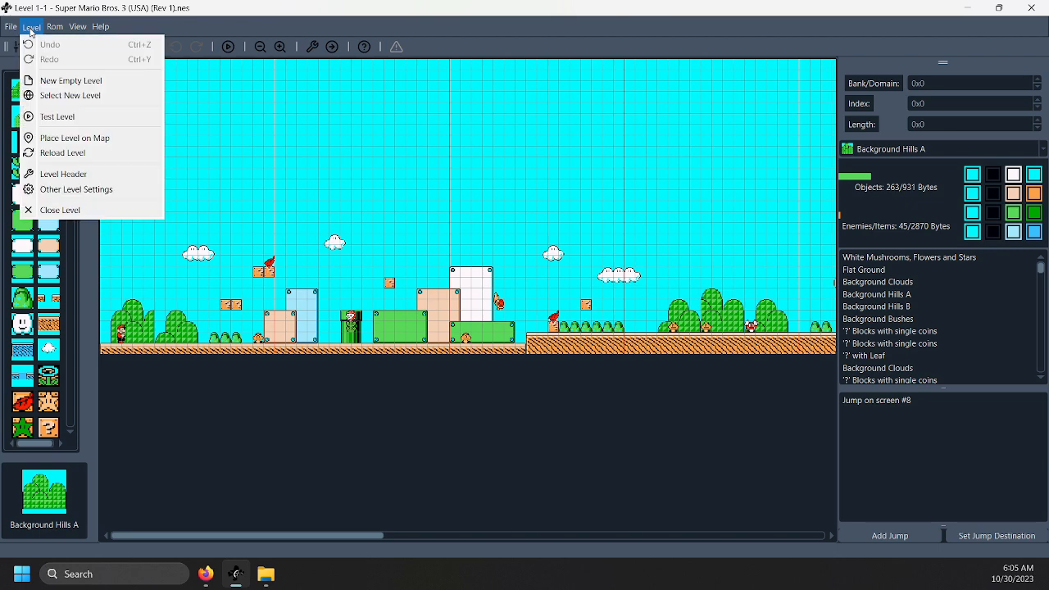
left_click(66, 174)
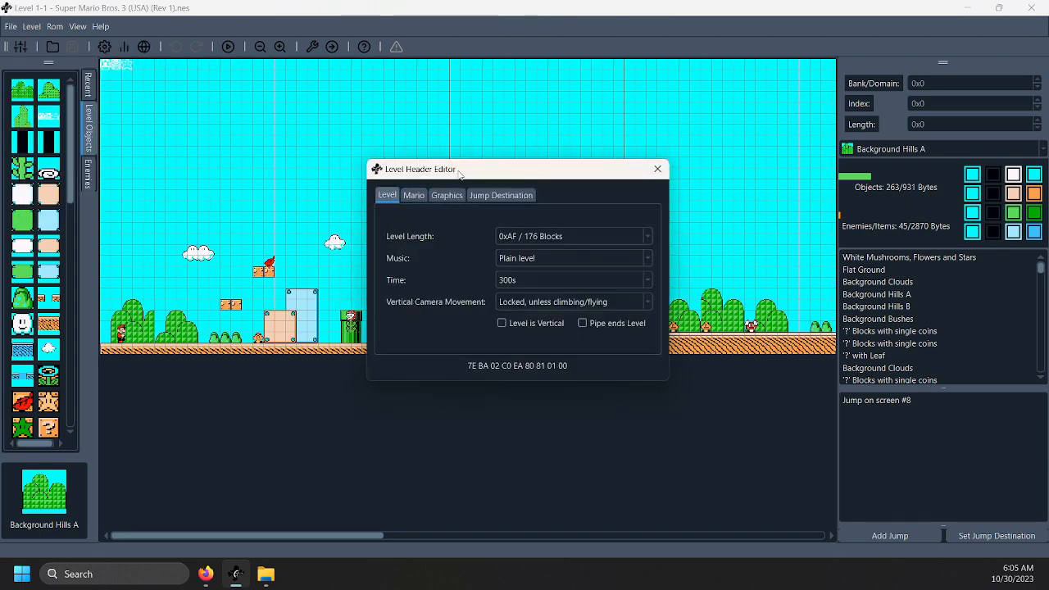
left_click_drag(459, 169, 425, 161)
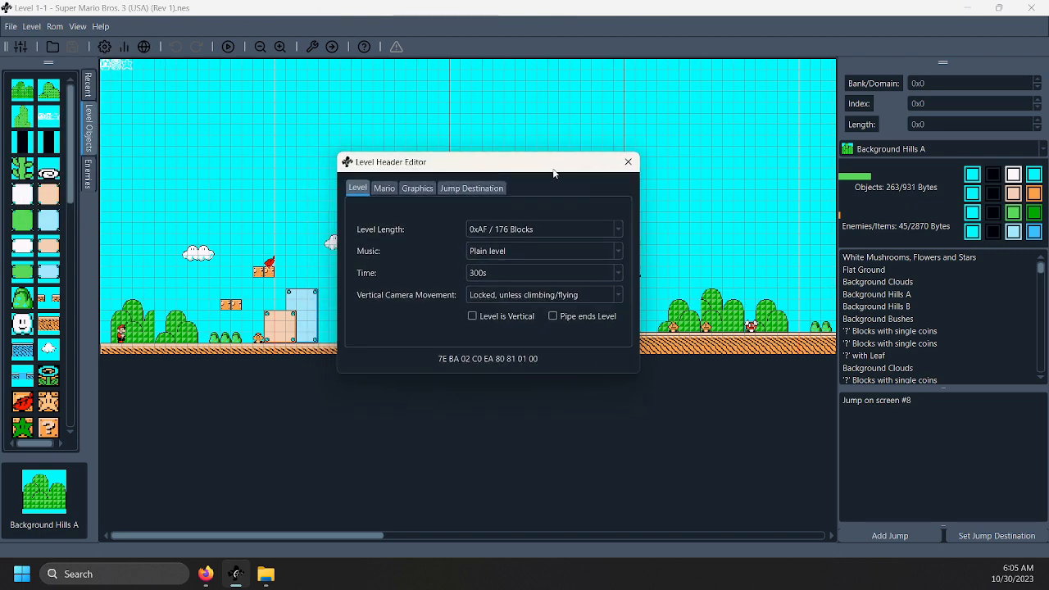
left_click(624, 162)
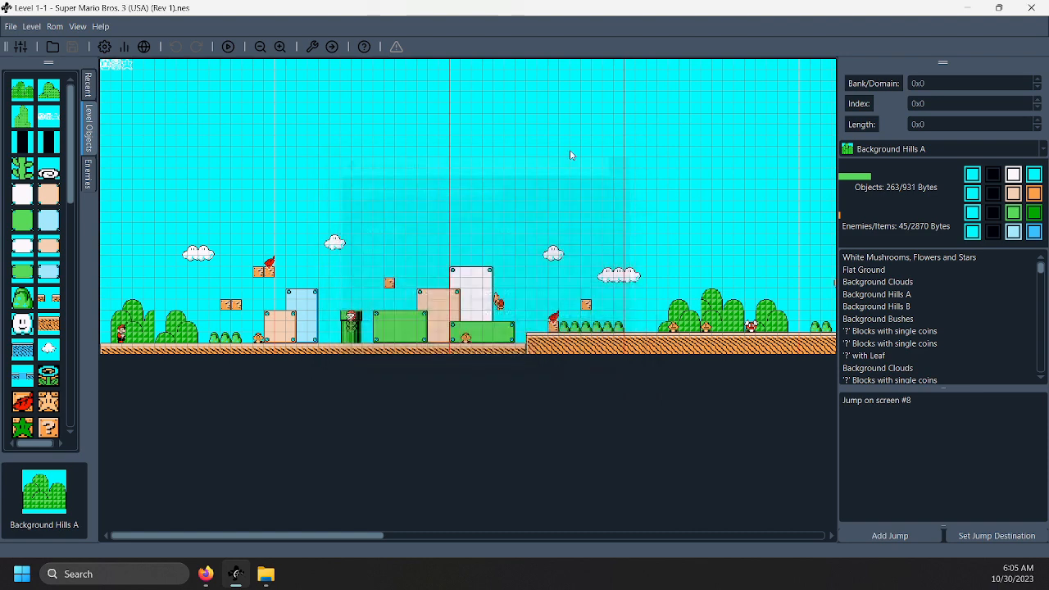
Show the coordinates, autoscroll path, jump zones and resize types in the level view, and enable block transparency
left_click(77, 26)
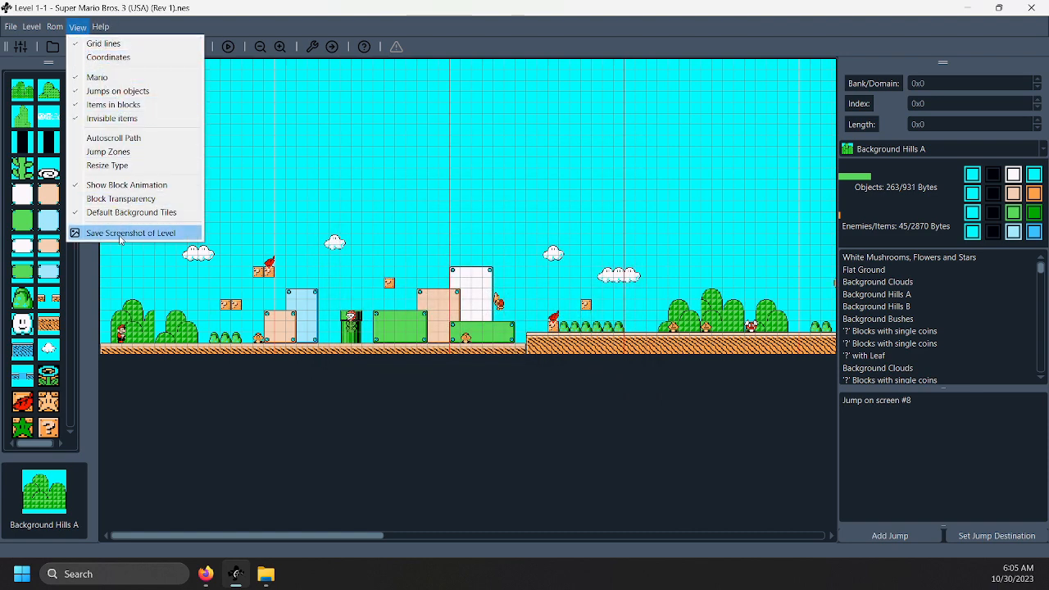
left_click(109, 57)
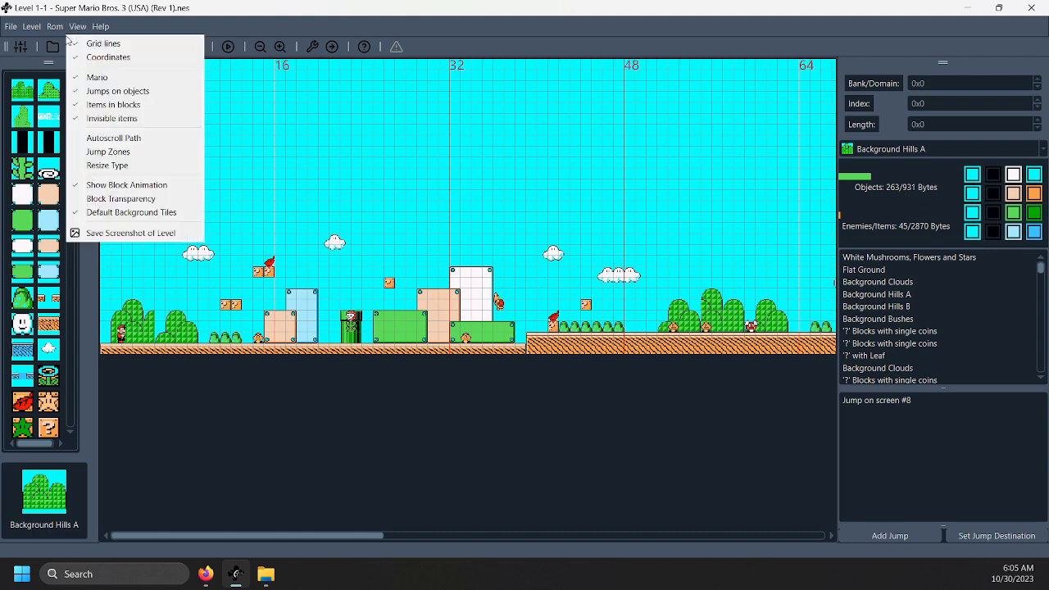
left_click(113, 138)
left_click(109, 151)
left_click(107, 166)
left_click(107, 198)
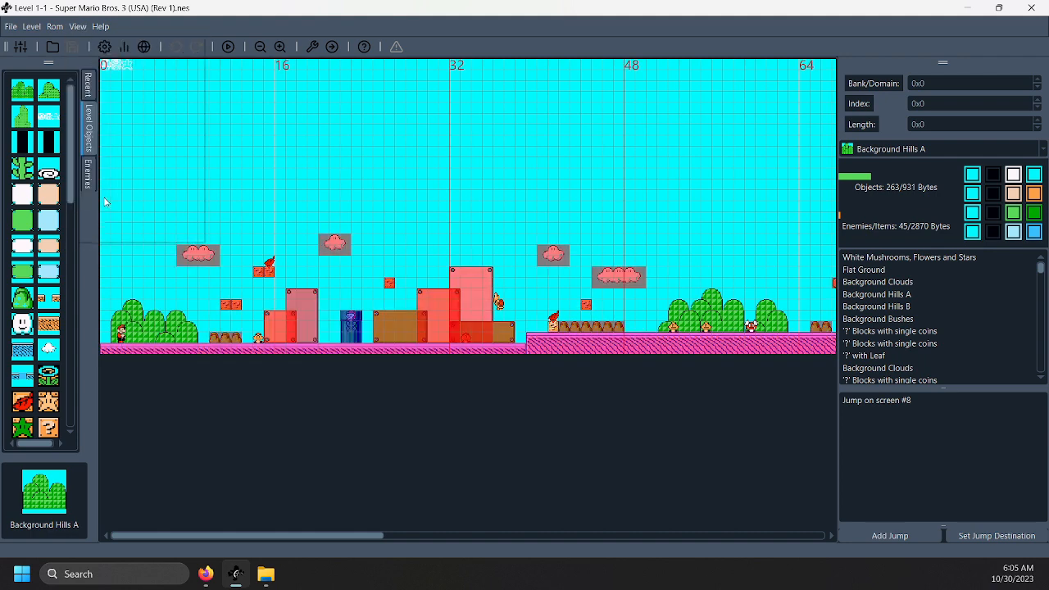
left_click(445, 177)
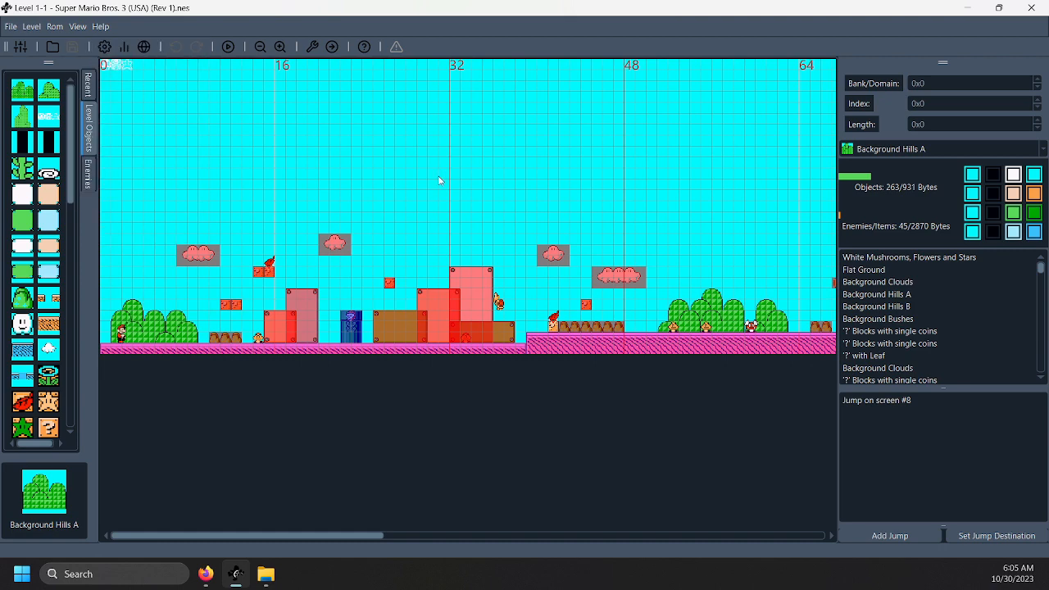
Turn off the resize type colouring and toggle block transparency off and on repeatedly to compare, leaving it enabled
left_click(77, 26)
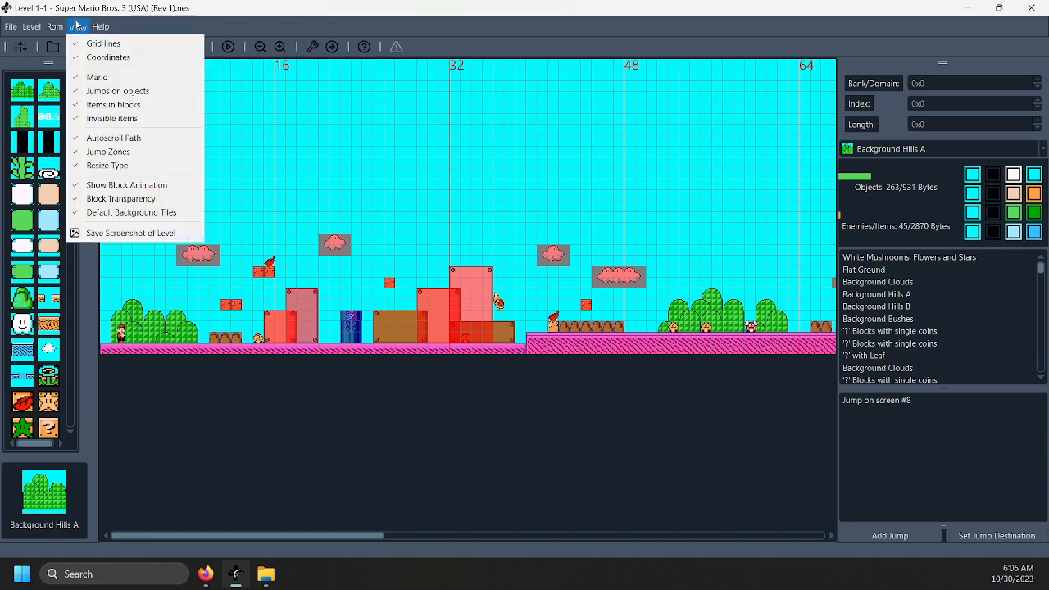
left_click(109, 165)
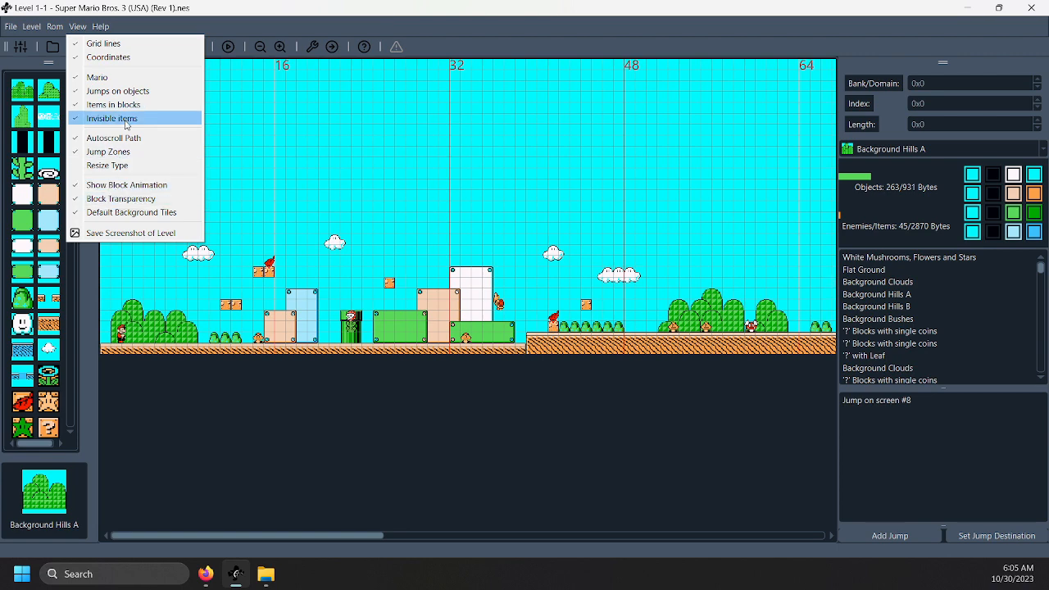
left_click(114, 199)
left_click(77, 26)
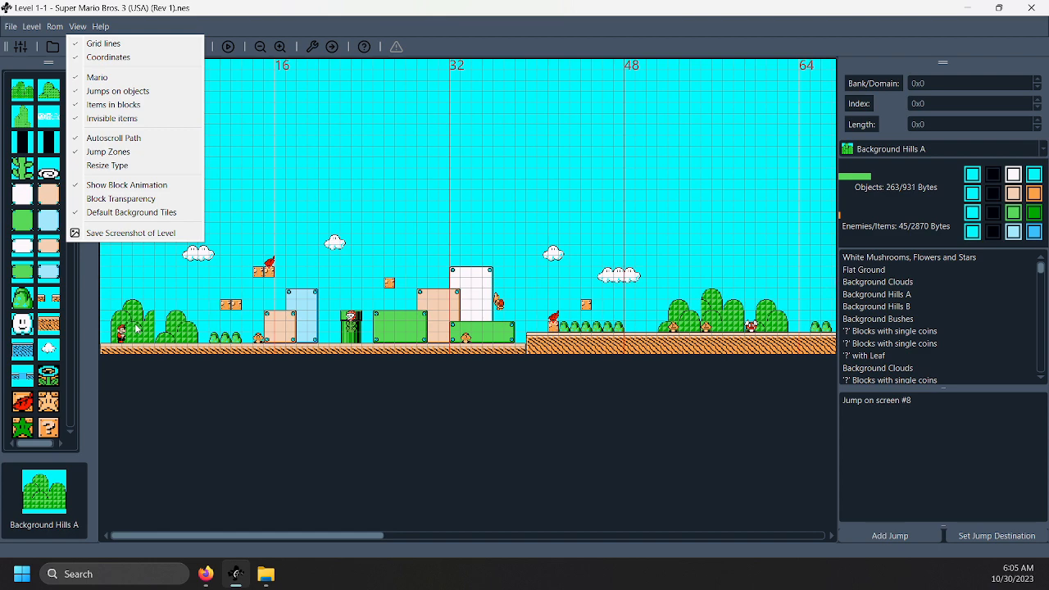
left_click(130, 202)
key("alt+v")
left_click(129, 203)
key("alt+v")
left_click(130, 202)
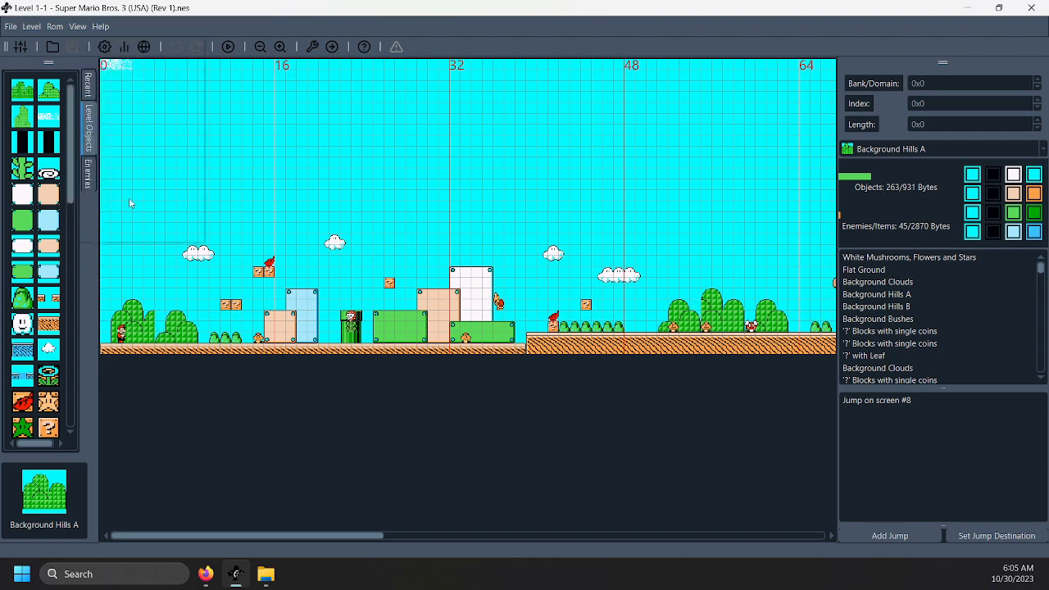
key("alt+v")
left_click(130, 203)
key("alt+v")
left_click(130, 202)
key("alt+v")
left_click(129, 202)
key("alt+v")
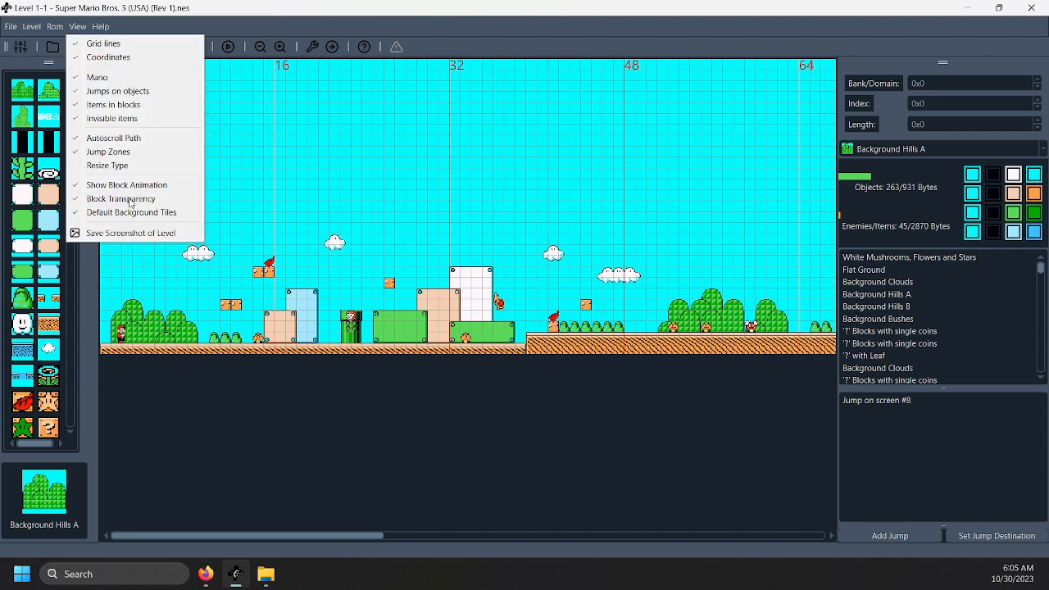
Toggle the jump zones off and on, and examine the marked zone near the end of the level
left_click(123, 153)
key("alt+v")
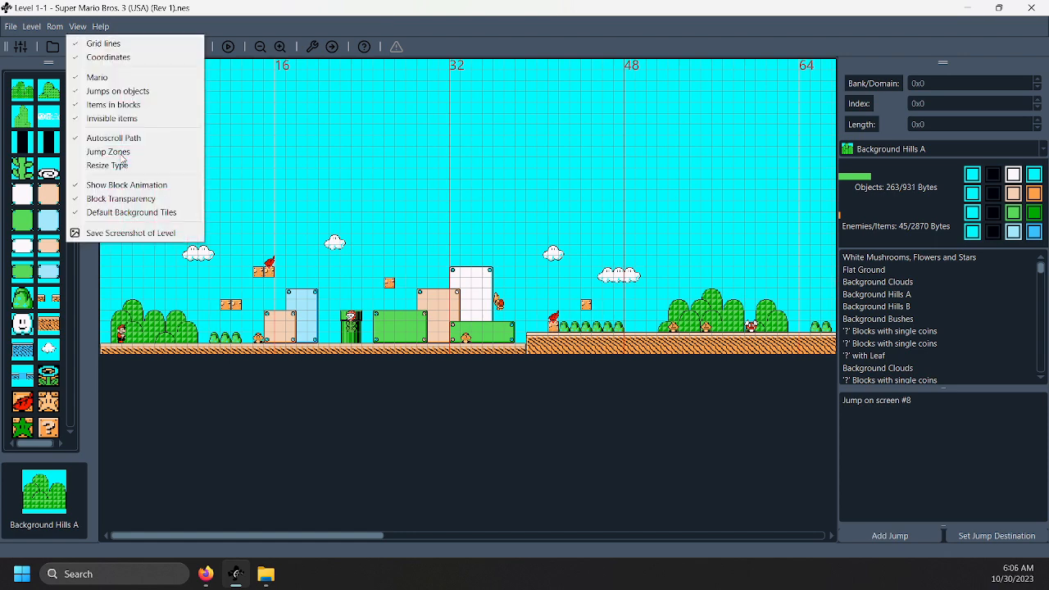
left_click(122, 153)
key("alt+v")
left_click(315, 537)
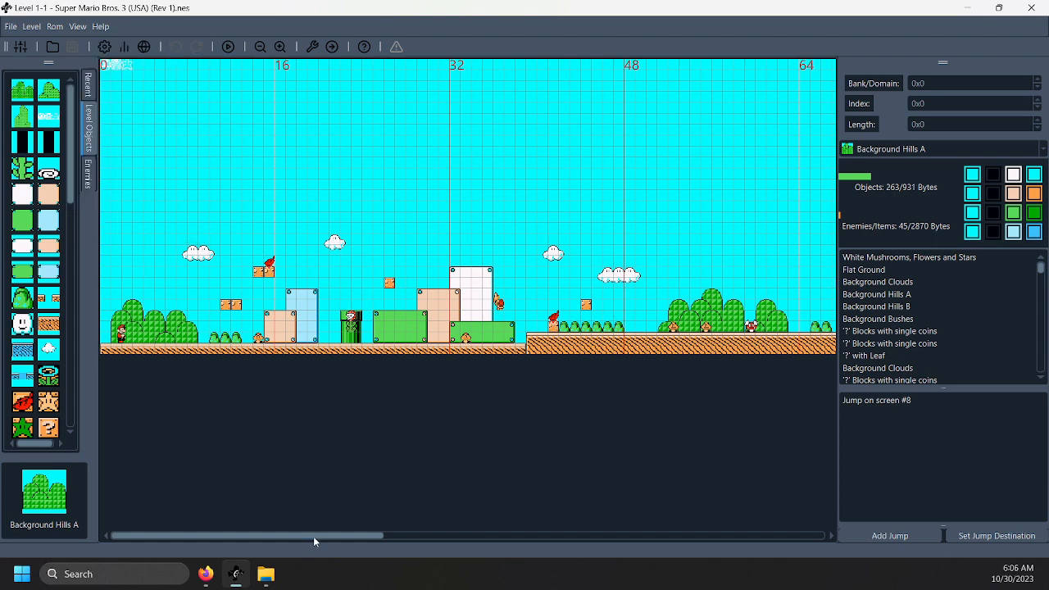
left_click_drag(313, 536, 781, 534)
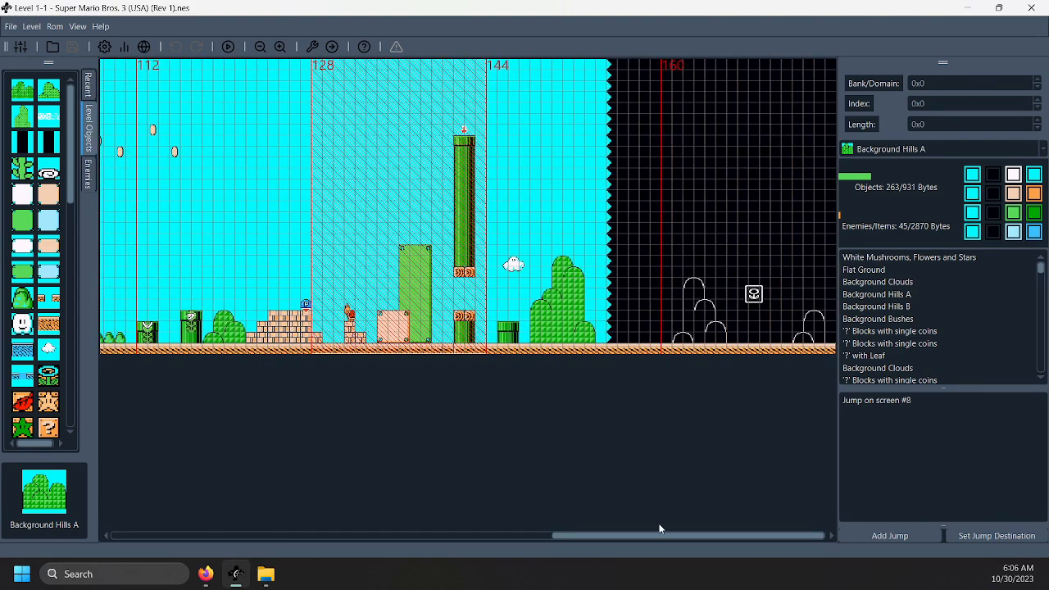
left_click_drag(600, 537, 123, 492)
Hide the jump zones, autoscroll path and coordinates, and toggle the grid lines off and on, leaving them shown
left_click(77, 26)
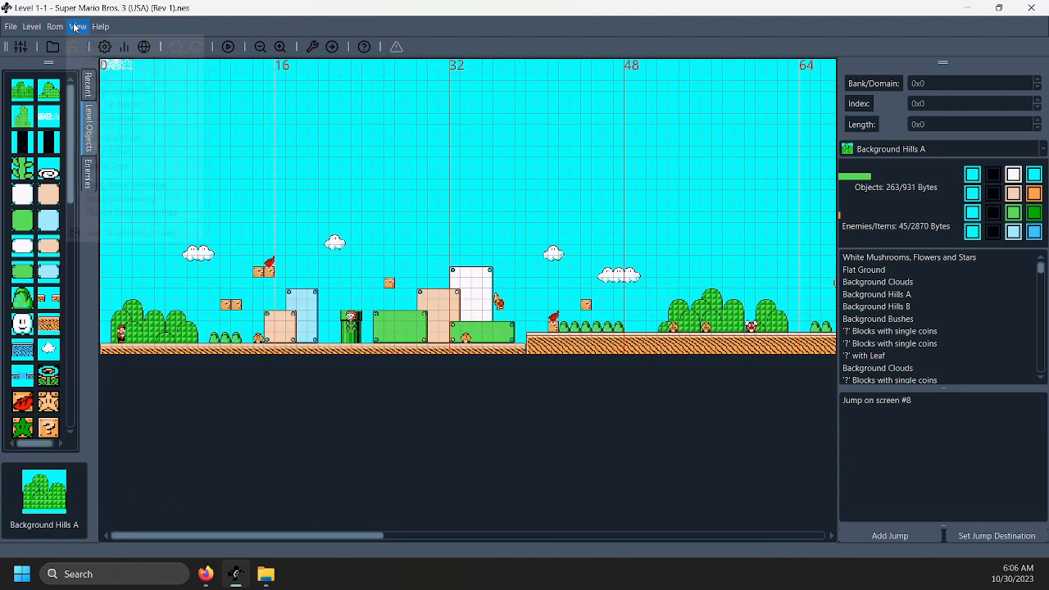
left_click(109, 152)
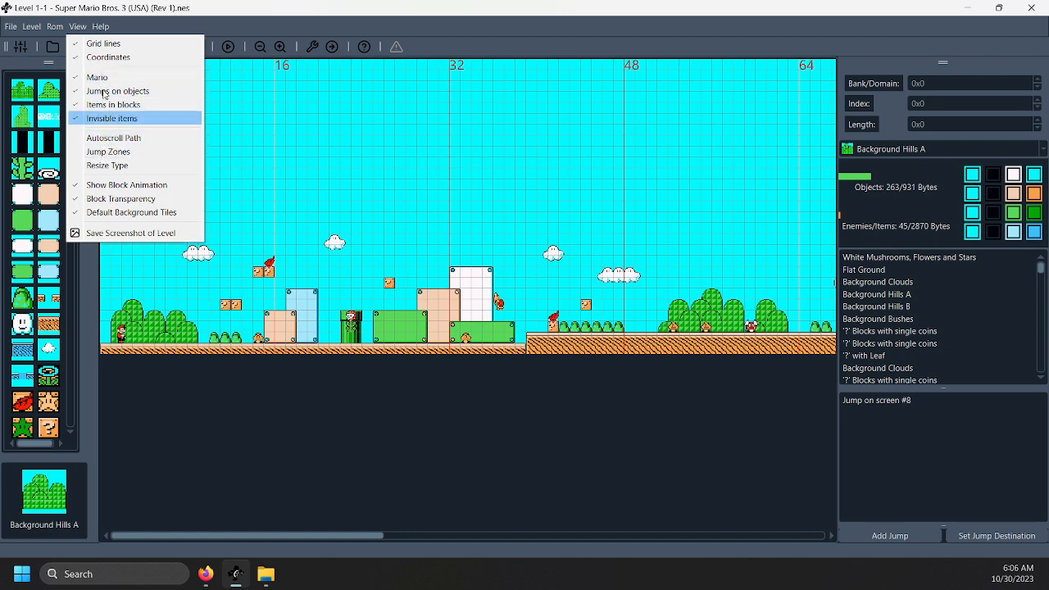
left_click(99, 59)
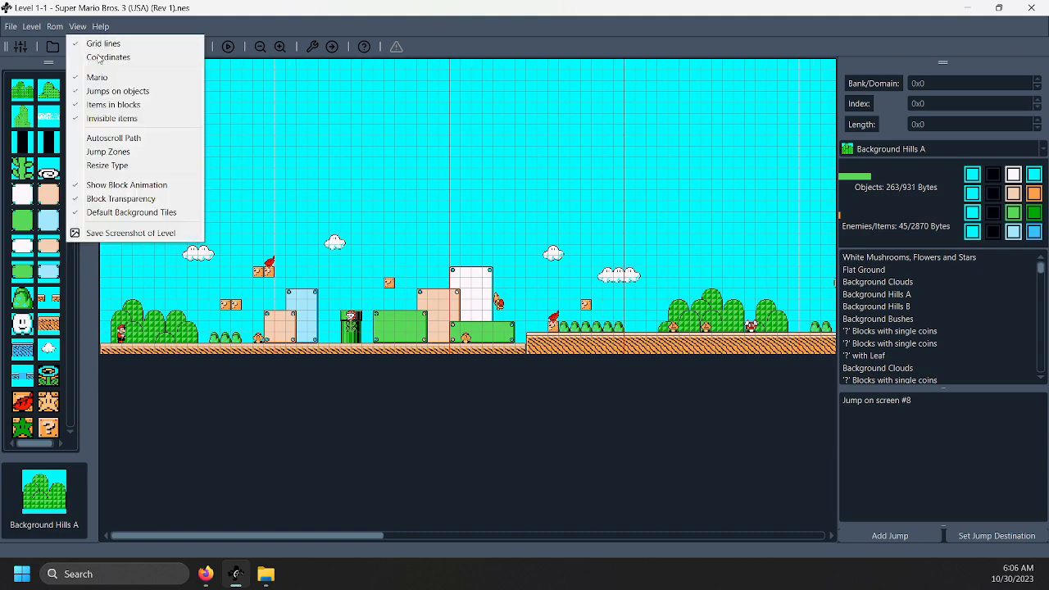
left_click(100, 59)
left_click(97, 58)
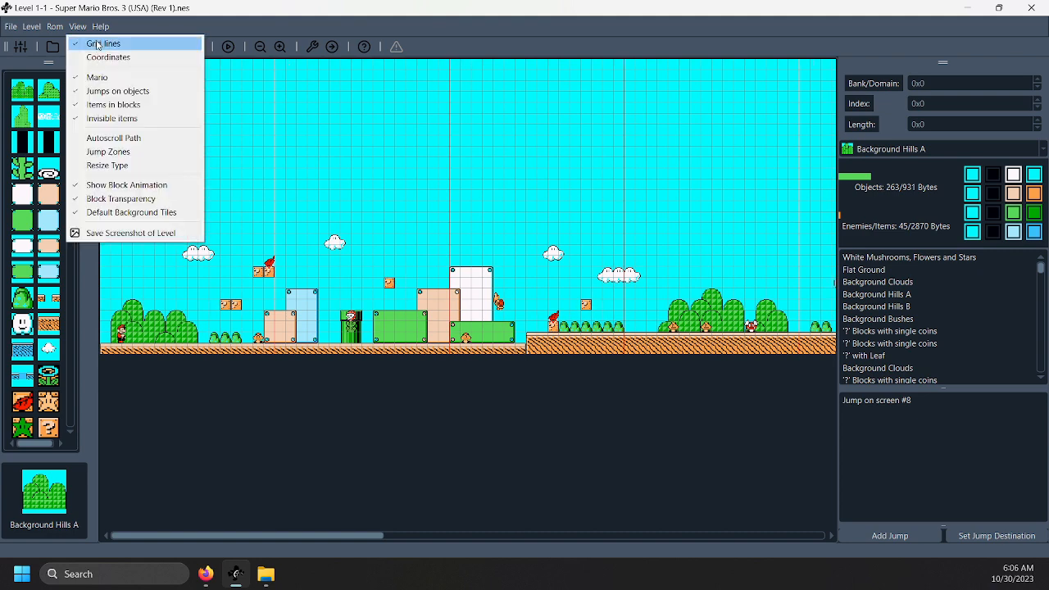
left_click(98, 44)
left_click(97, 44)
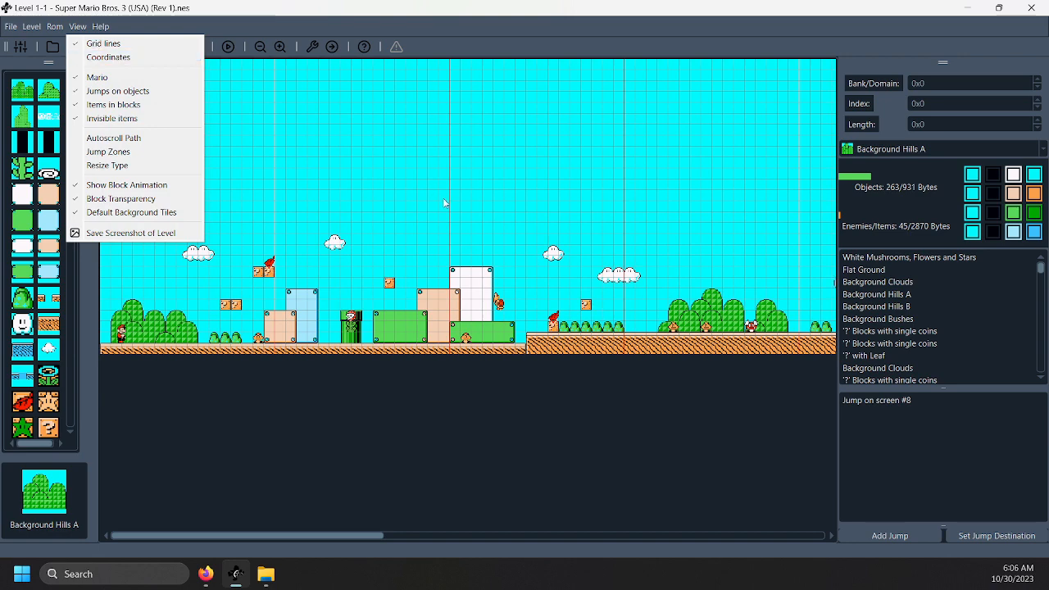
key("Escape")
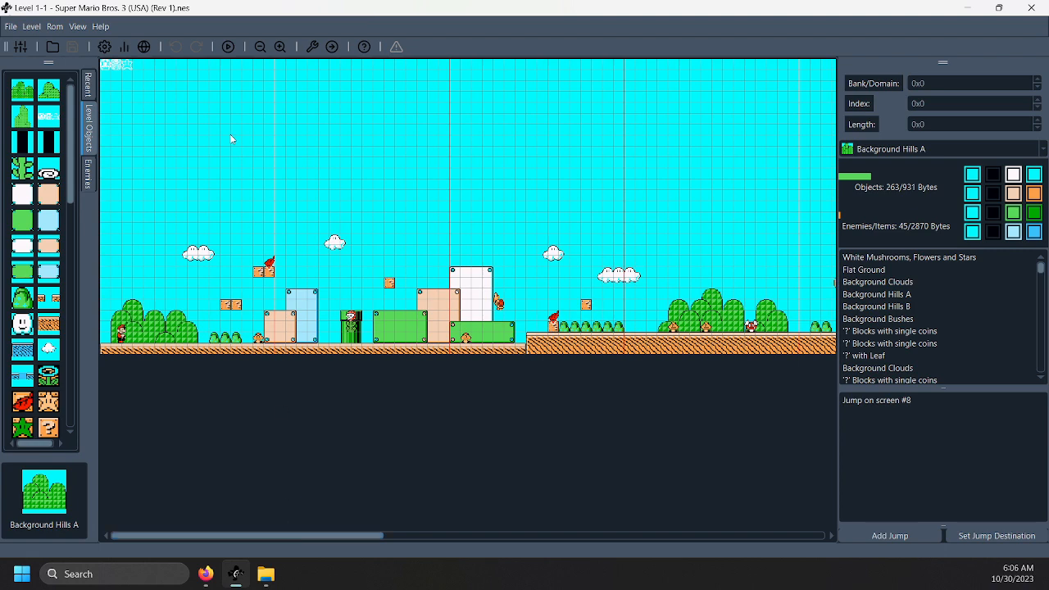
Open the Level Header Editor and review the level length and music choices, keeping Plain level as the music
left_click(31, 26)
left_click(63, 173)
left_click_drag(514, 172, 441, 143)
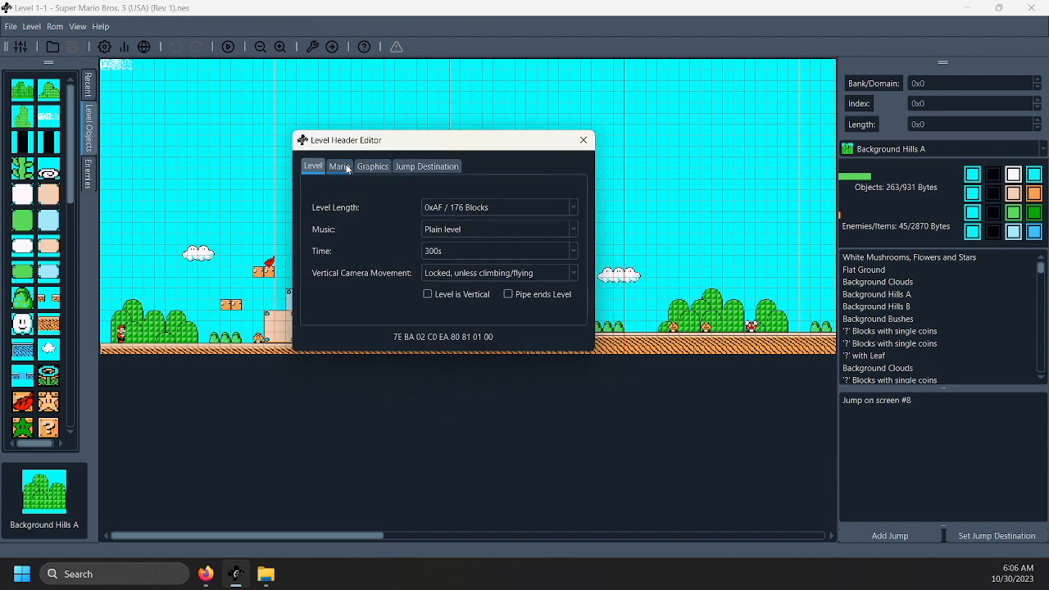
left_click(574, 207)
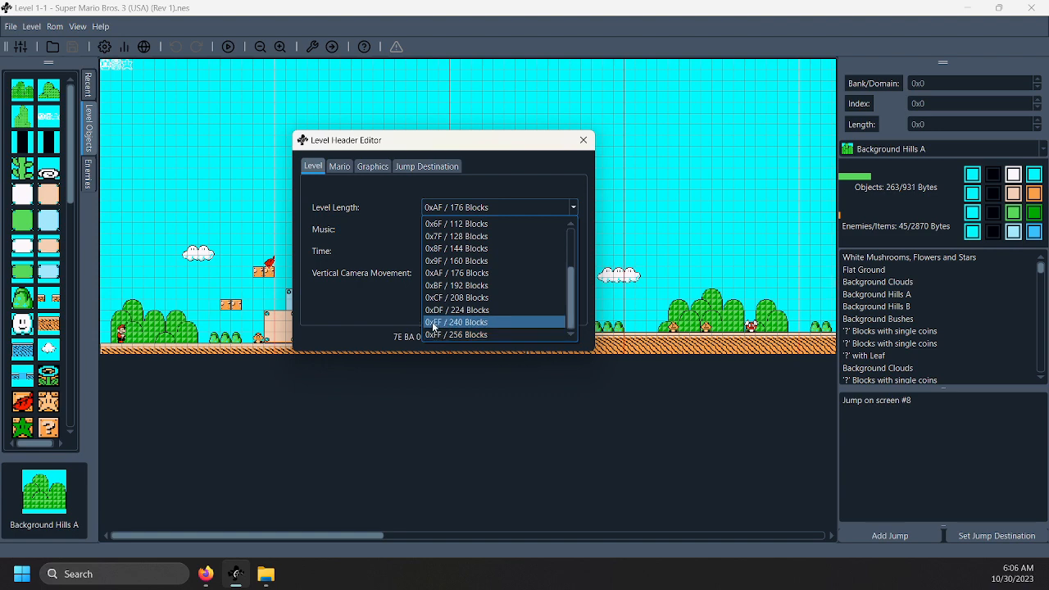
left_click(572, 209)
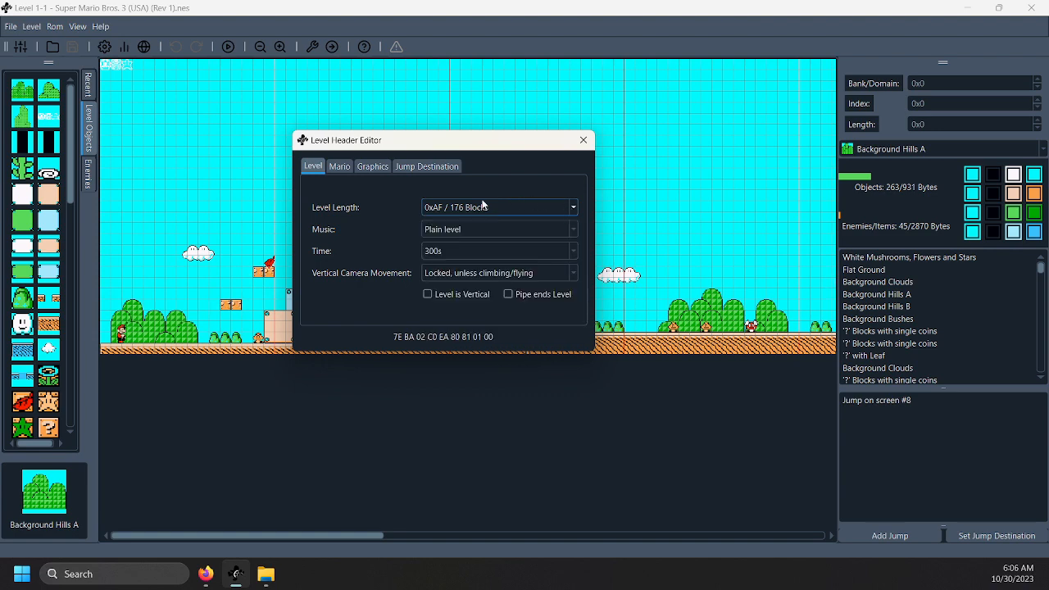
left_click(451, 232)
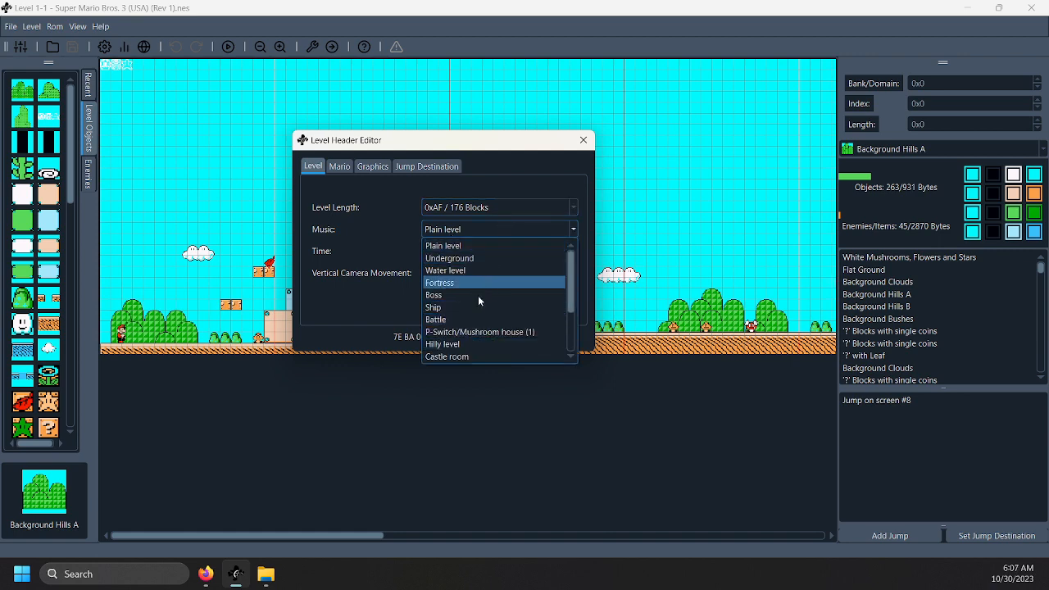
left_click(471, 245)
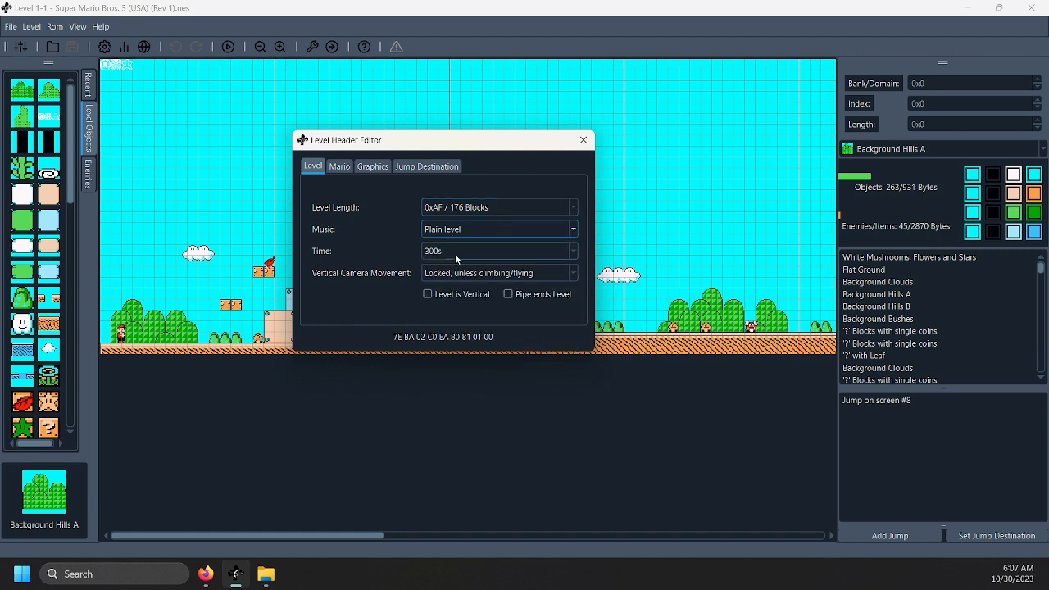
Review the time and vertical camera movement choices and the Level is Vertical option, keeping 300s and Locked, unless climbing/flying
left_click(455, 254)
left_click(467, 267)
left_click(457, 279)
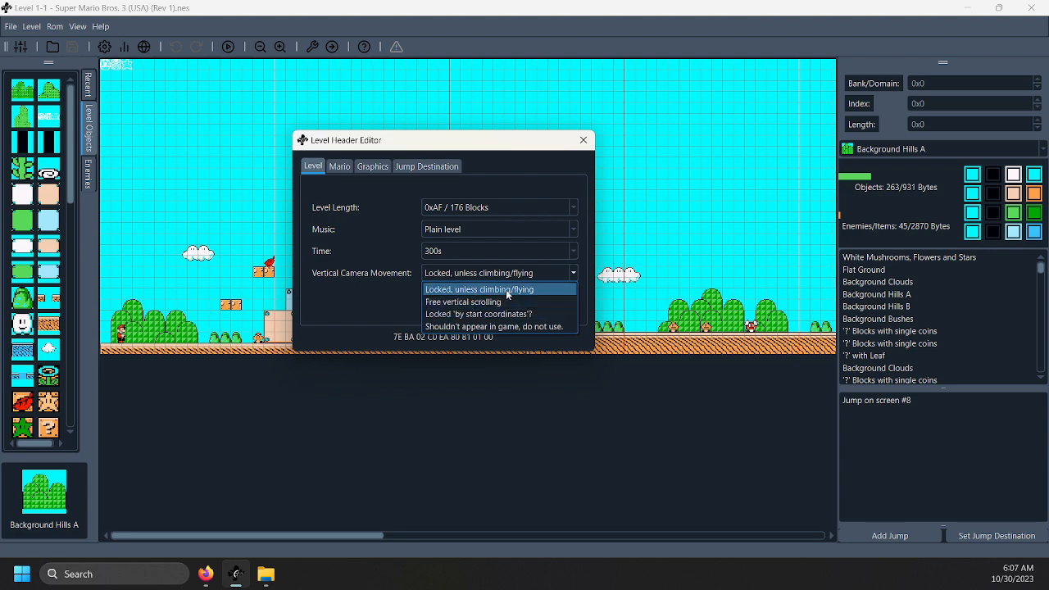
left_click(533, 288)
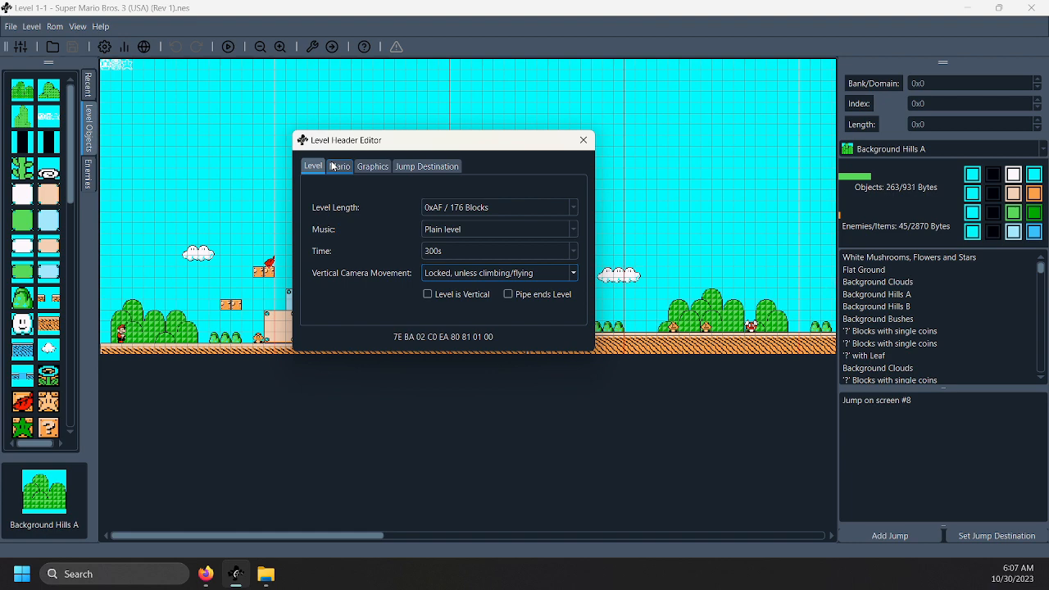
left_click(428, 294)
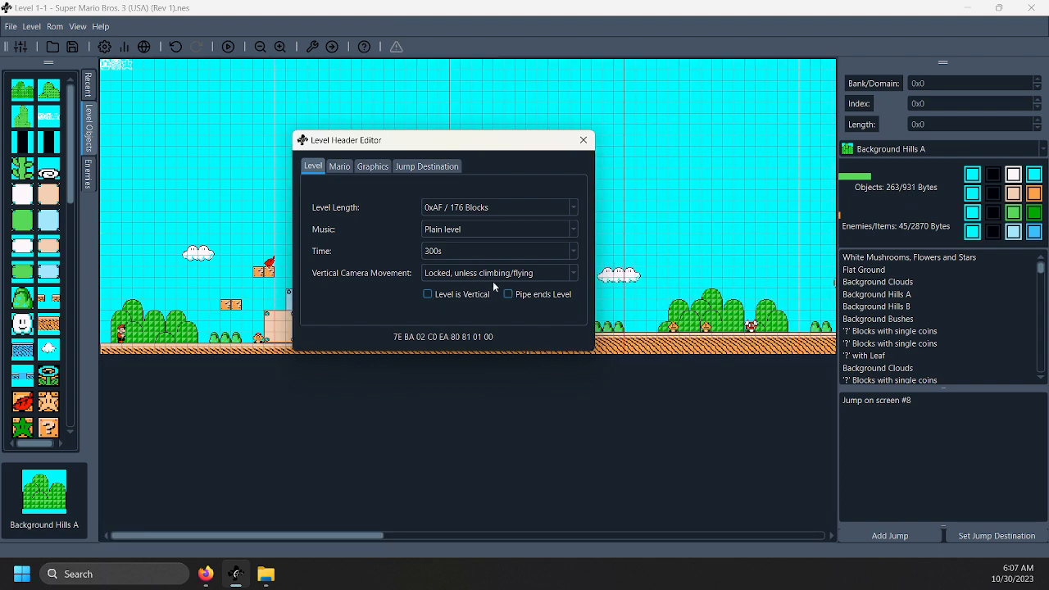
Try Mario's Starting X at 13. Block (0xD8) and 7. Block (0x70), restore 1. Block (0x18), and close the header editor
left_click(338, 167)
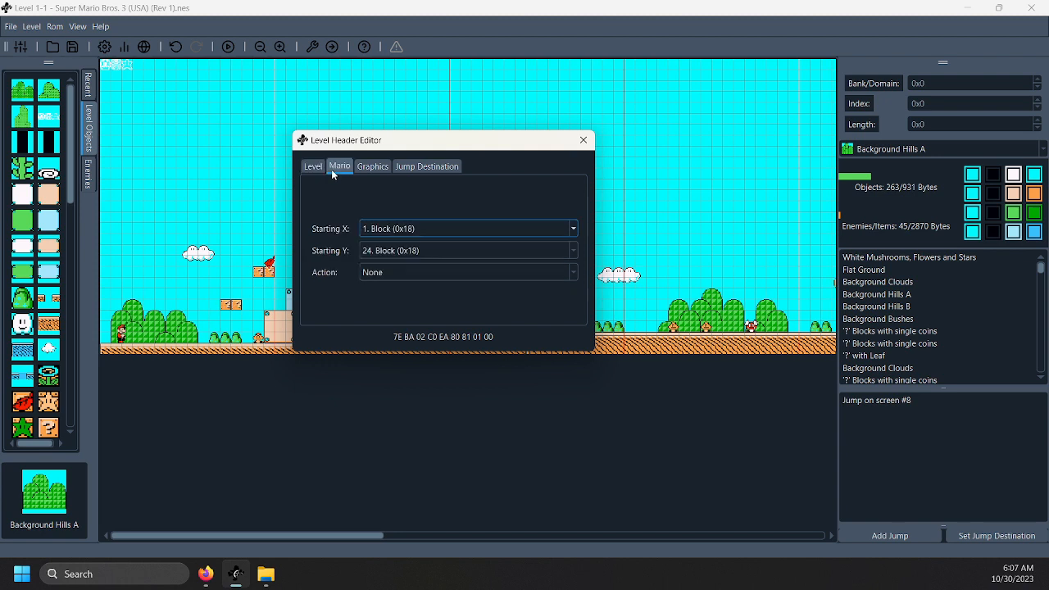
left_click(378, 236)
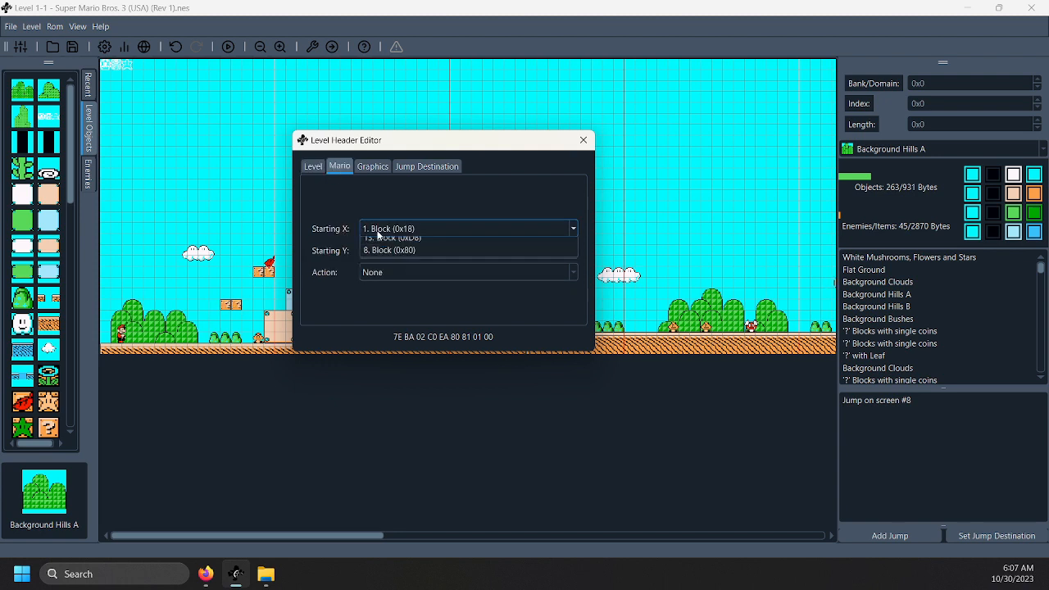
left_click(392, 270)
left_click(401, 231)
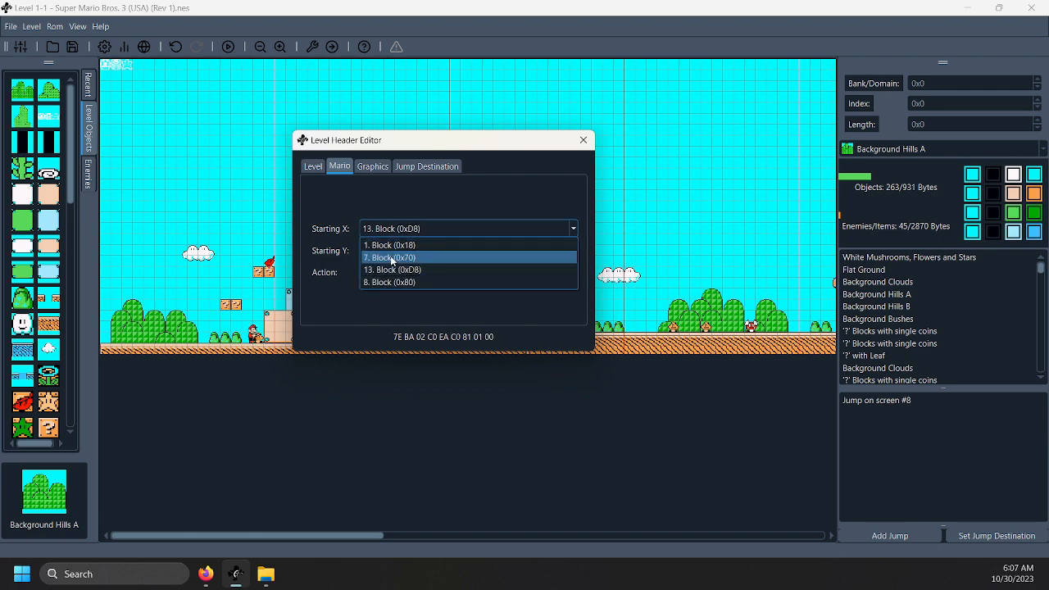
left_click(389, 257)
left_click(391, 229)
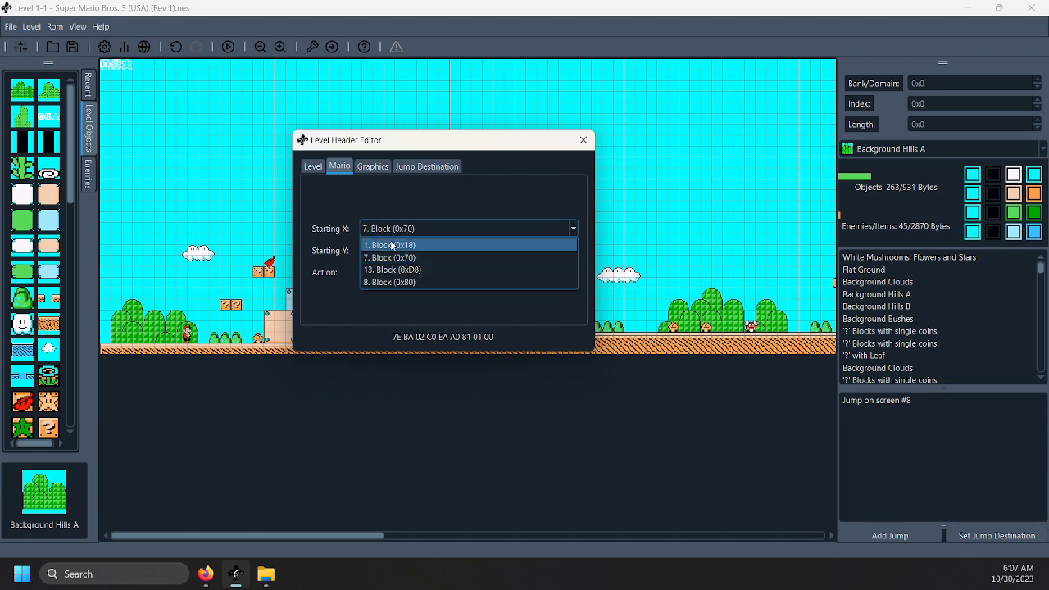
left_click(386, 245)
left_click(583, 141)
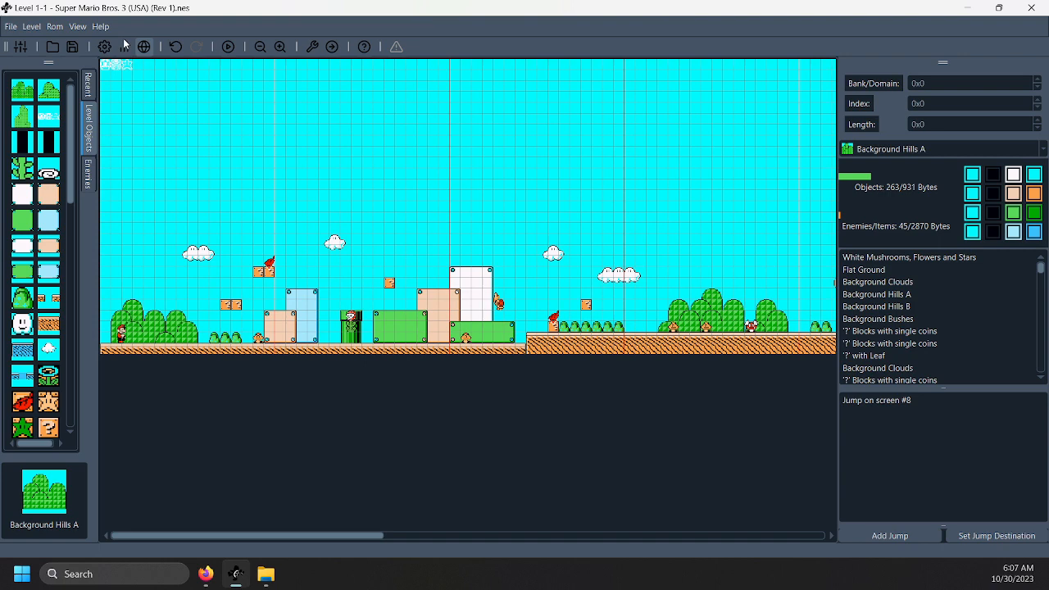
Hide Mario's starting position in the level view
left_click(75, 28)
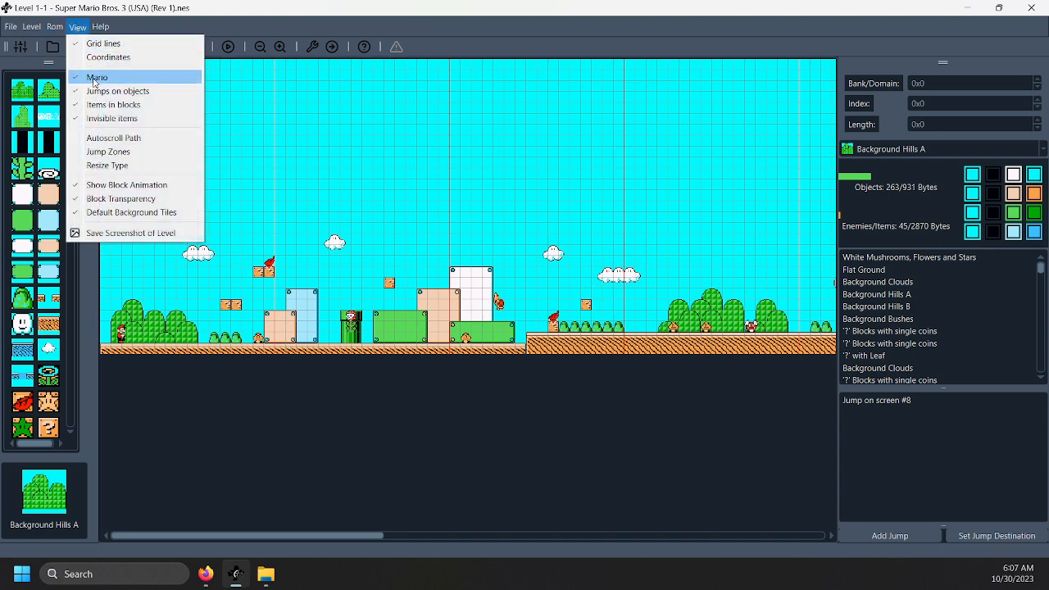
left_click(265, 170)
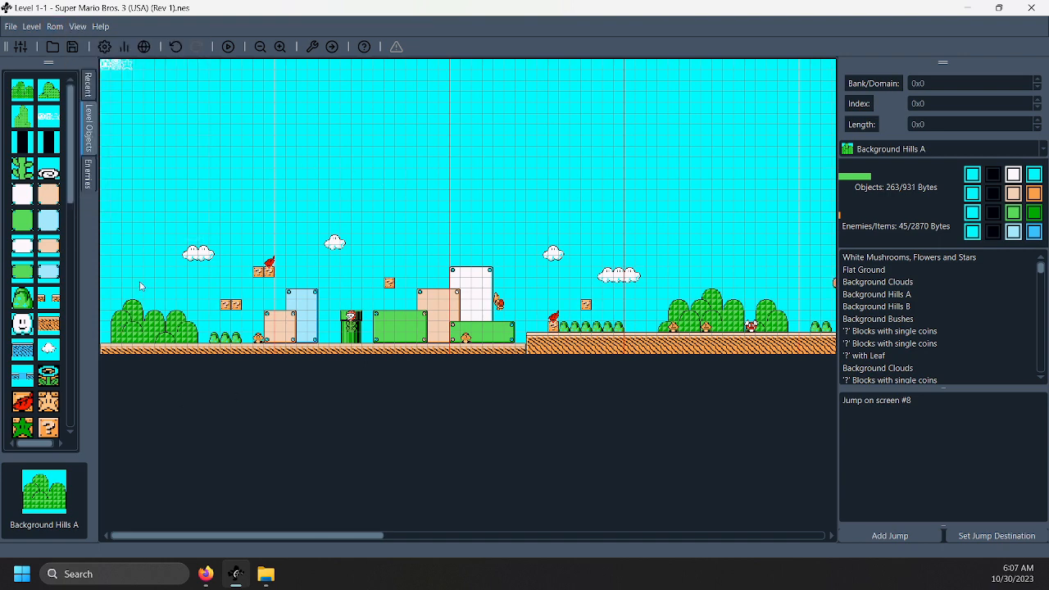
In the Level Header Editor, try Mario's Starting X at 13. Block (0xD8), restore 1. Block (0x18), and close the editor
left_click(31, 26)
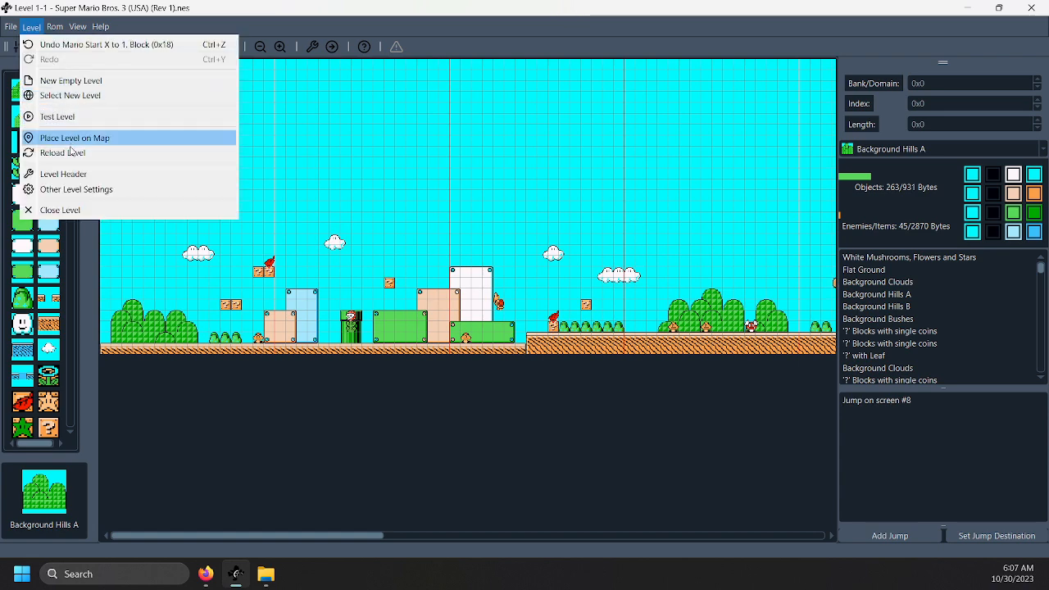
left_click(66, 173)
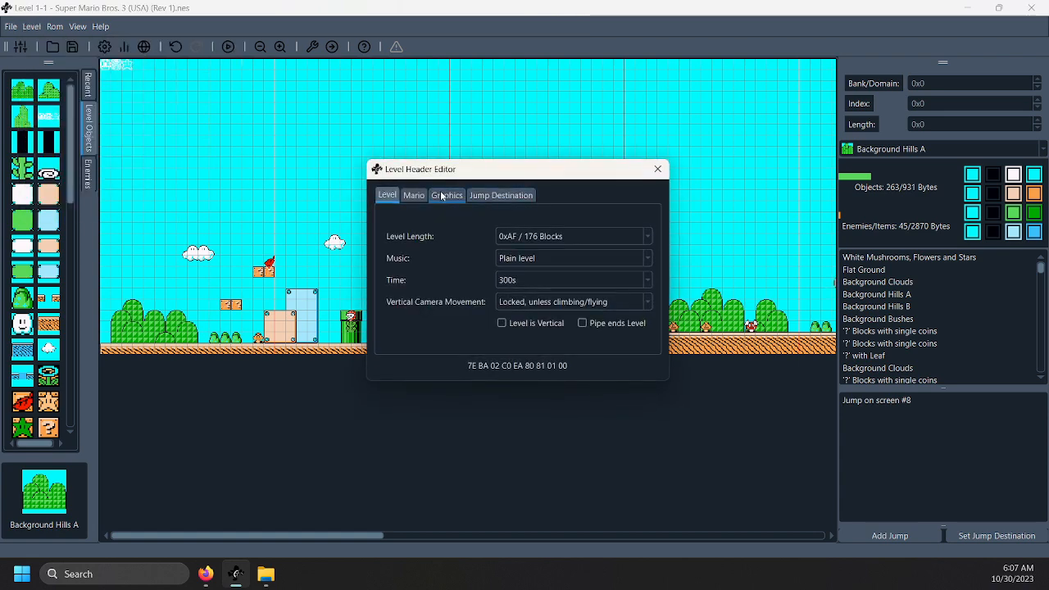
left_click(414, 195)
left_click(505, 257)
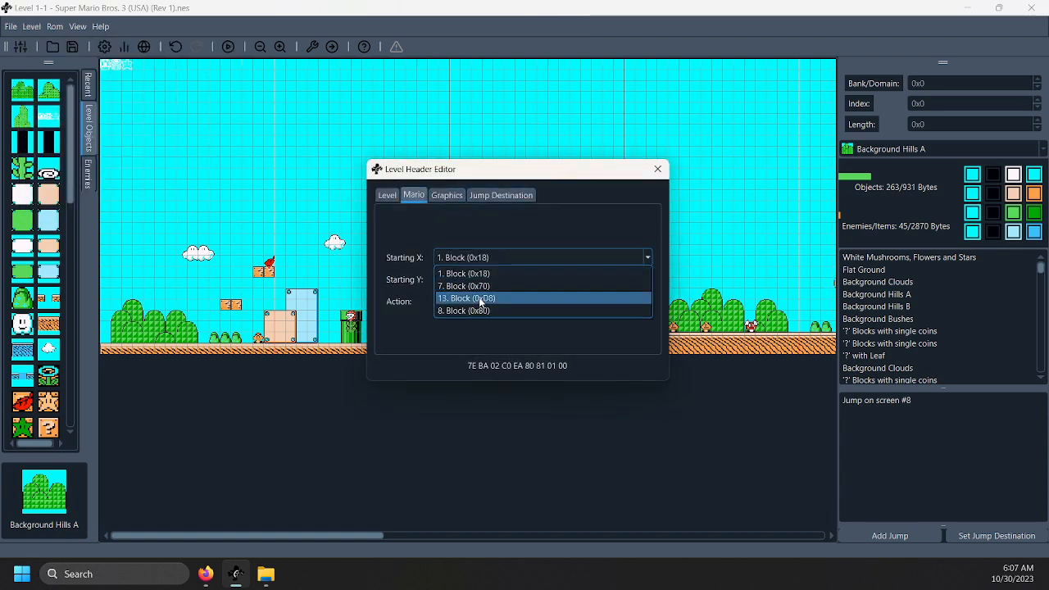
left_click(485, 298)
left_click(495, 260)
left_click(478, 275)
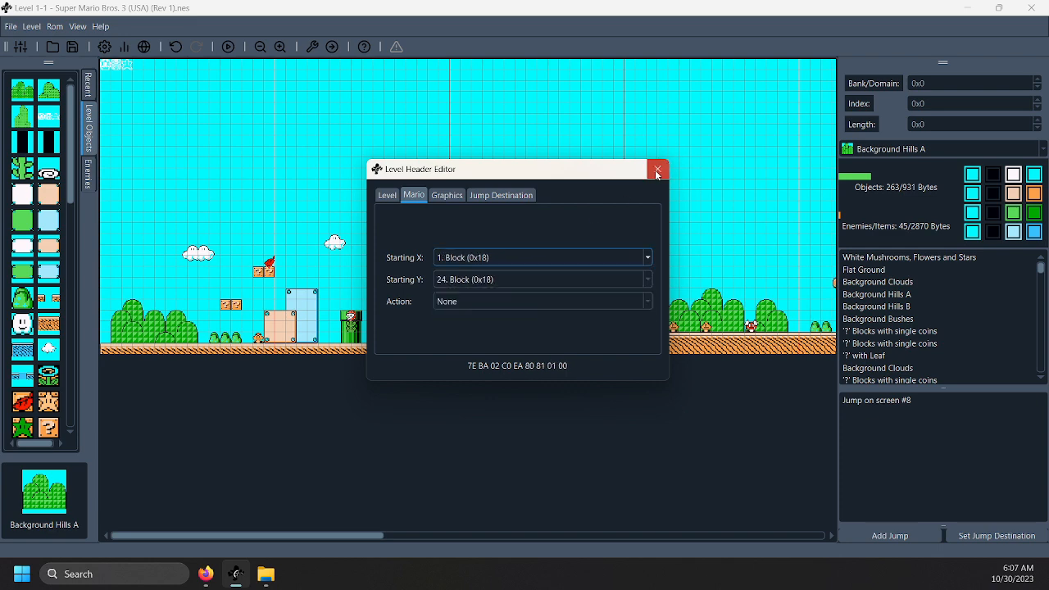
left_click(658, 169)
Show Mario's starting position in the level view again
left_click(59, 27)
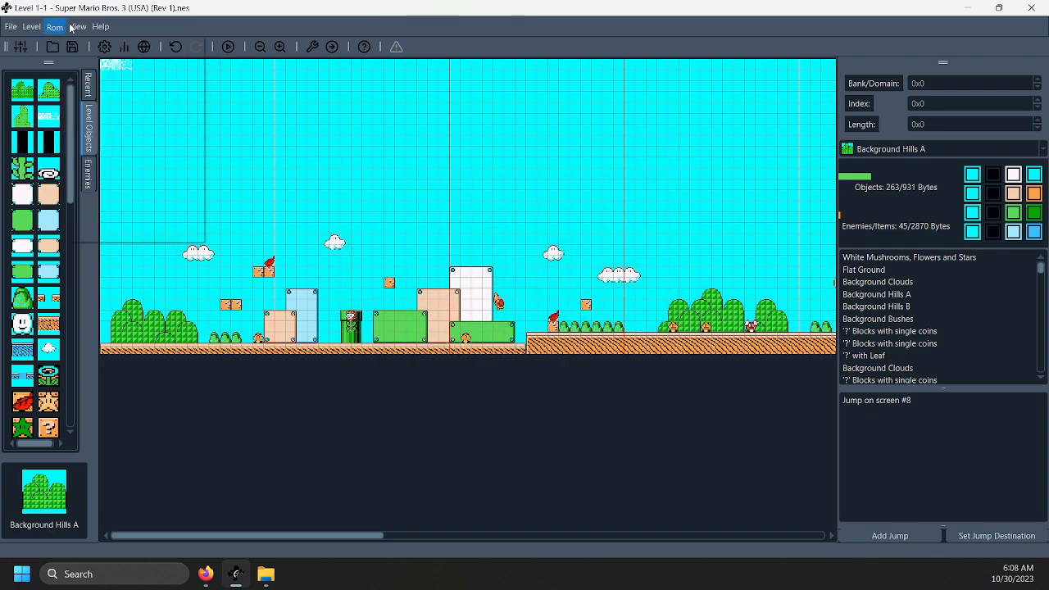
left_click(97, 77)
left_click(77, 26)
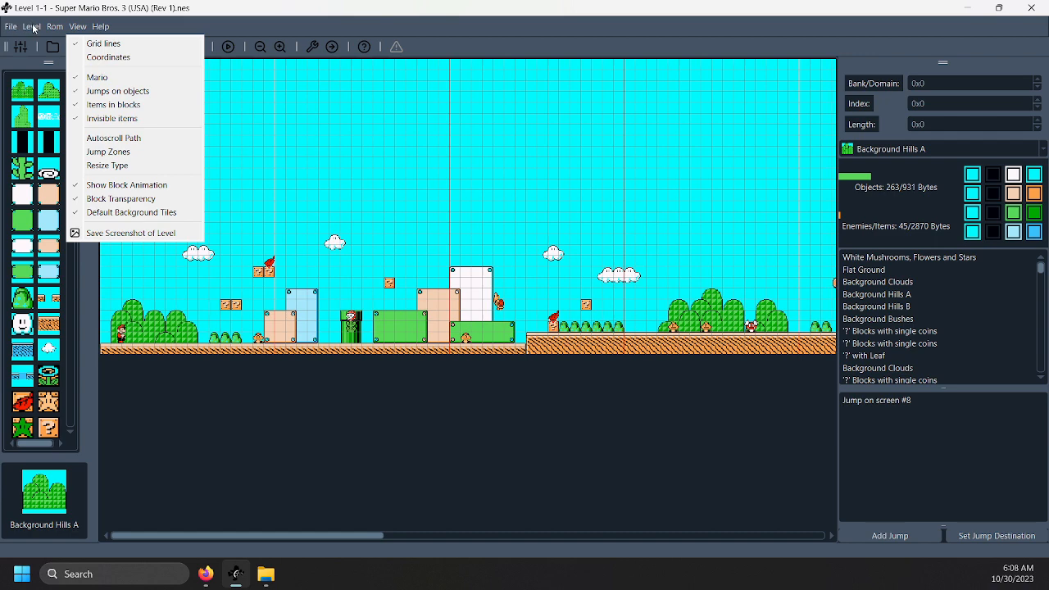
left_click(36, 39)
Reopen the level header and try 13. Block (0xD8) as Mario's Starting X, then restore 1. Block (0x18)
left_click(31, 27)
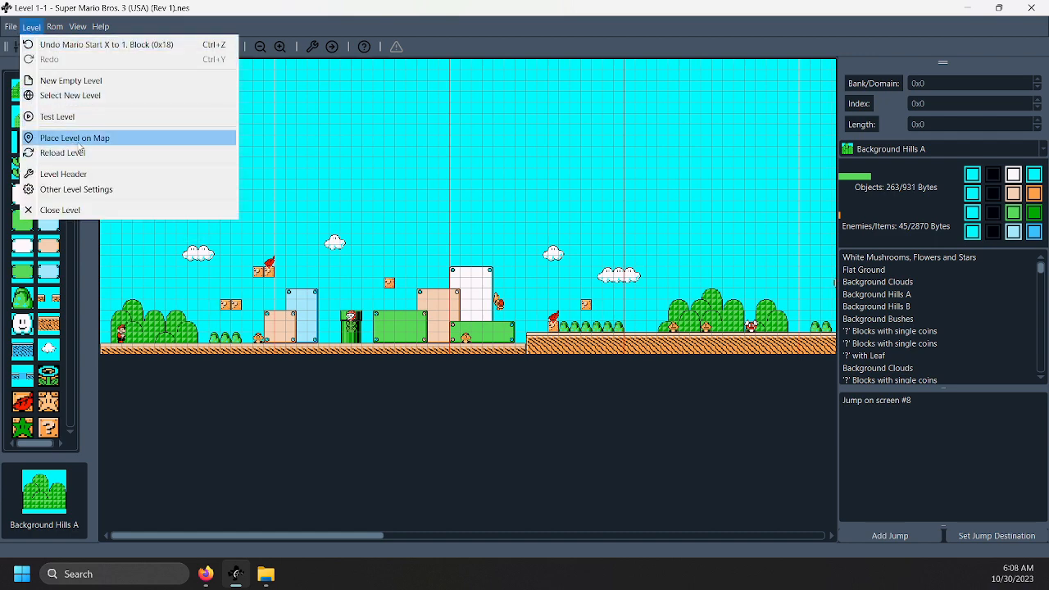
left_click(79, 175)
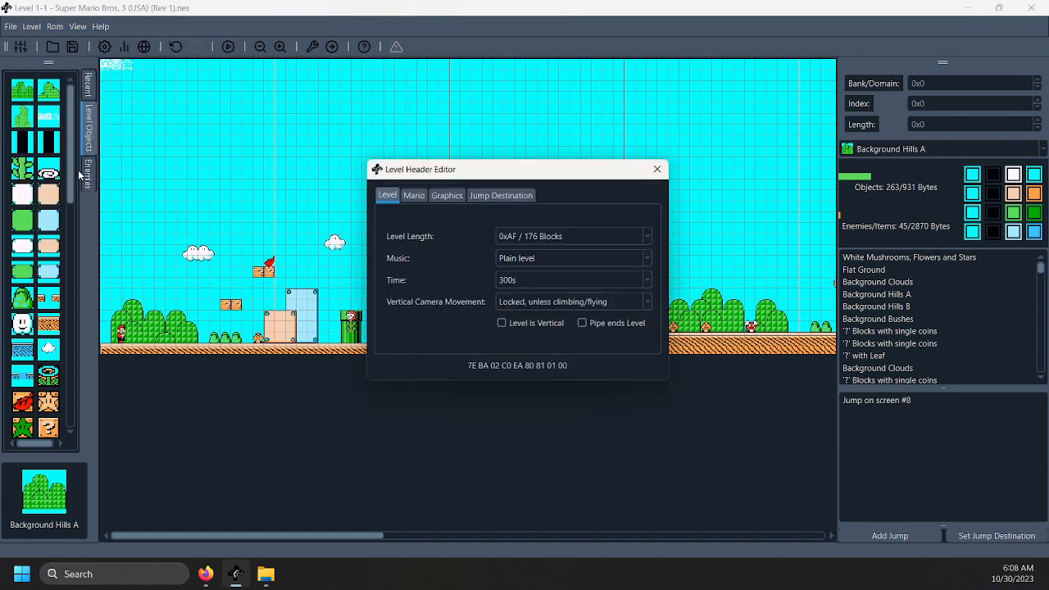
left_click(418, 198)
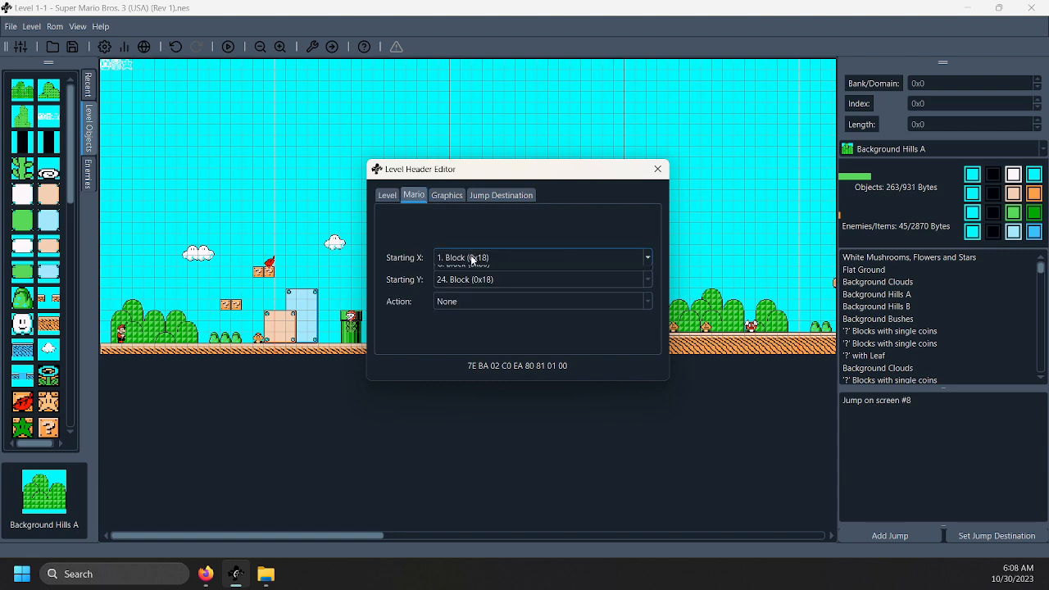
left_click(468, 257)
left_click(476, 298)
left_click(489, 261)
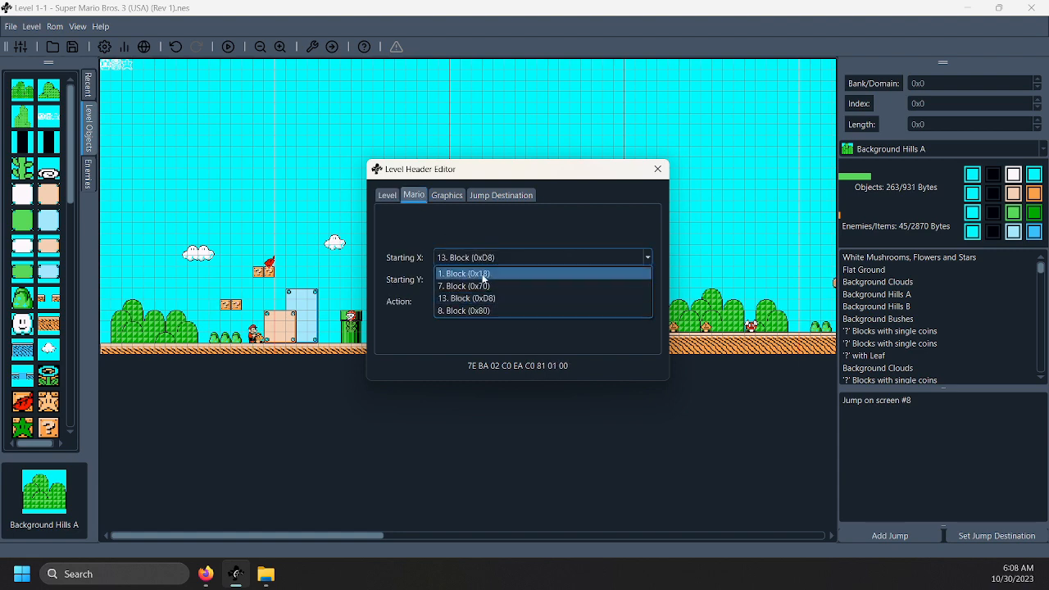
left_click(483, 273)
Try Mario's Starting Y at 4. Block (0x04), then restore 24. Block (0x18)
left_click(470, 279)
left_click(474, 286)
left_click(474, 283)
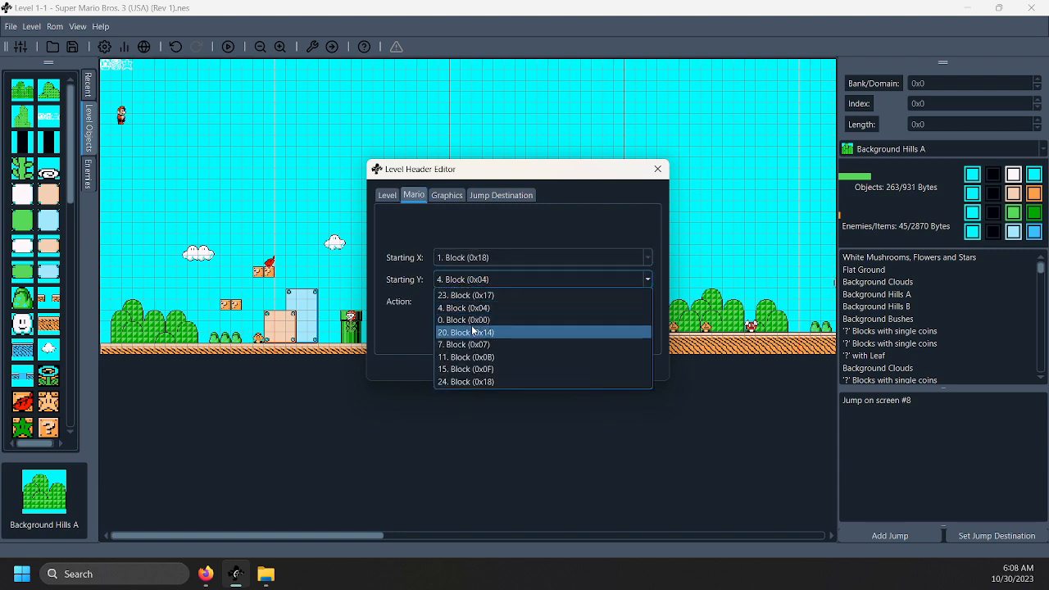
scroll(472, 361, "down", 3)
left_click(470, 382)
Review the choices for Mario's starting Action, keeping None
left_click(460, 303)
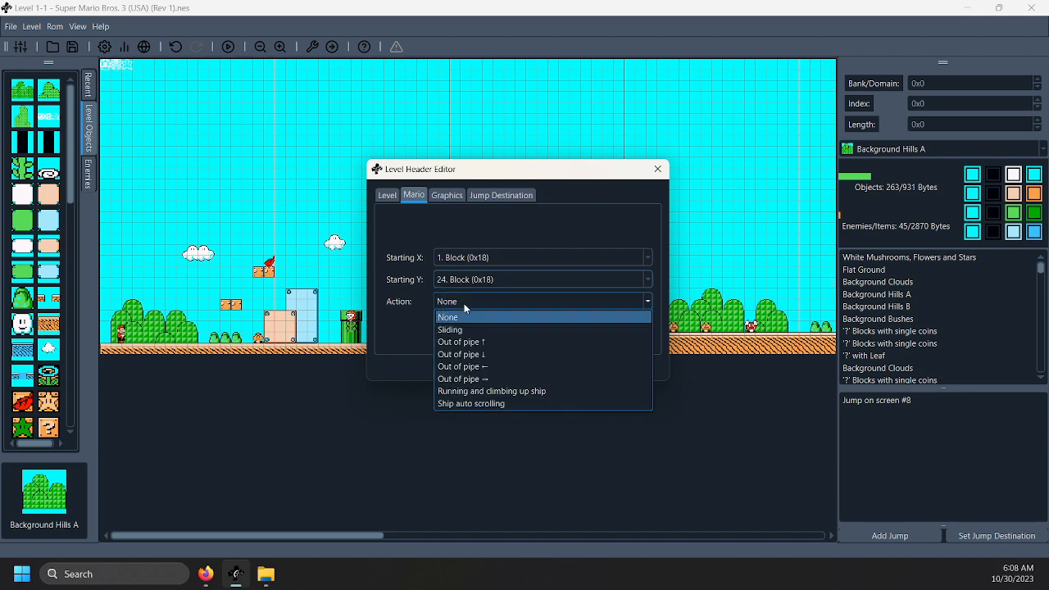
left_click(459, 336)
left_click(461, 307)
left_click(464, 325)
left_click(476, 304)
left_click(472, 315)
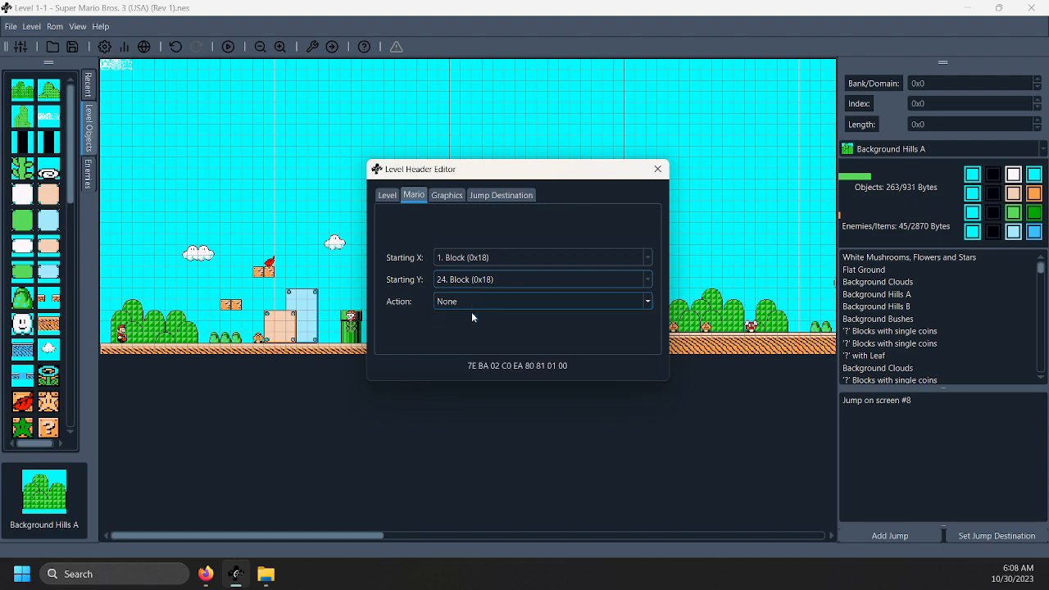
Preview the level's object palettes from 0x0 through 0x4 and set the Object Palette to 0x3
left_click(441, 200)
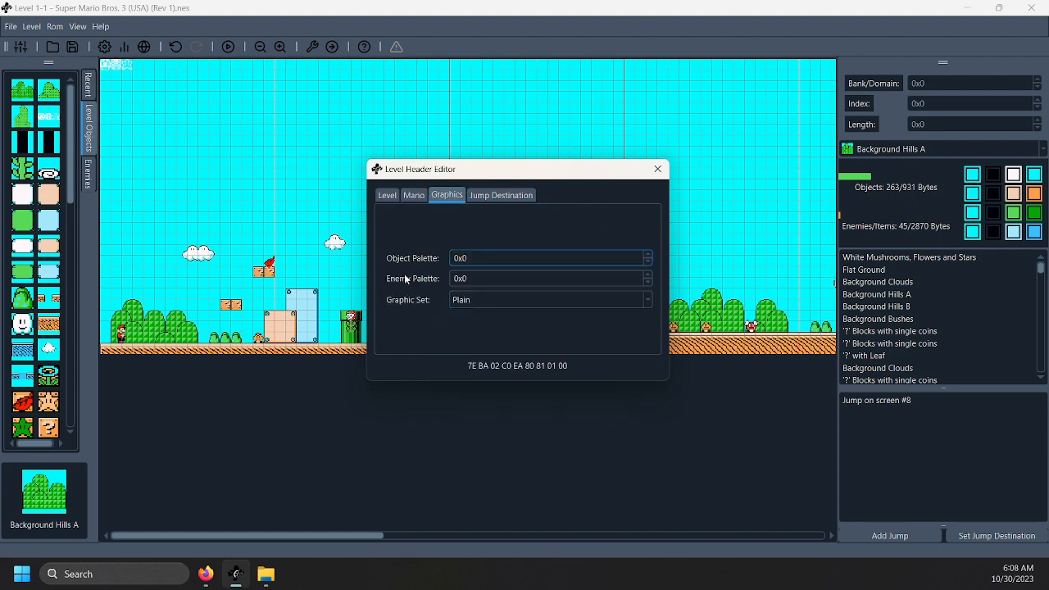
left_click(649, 255)
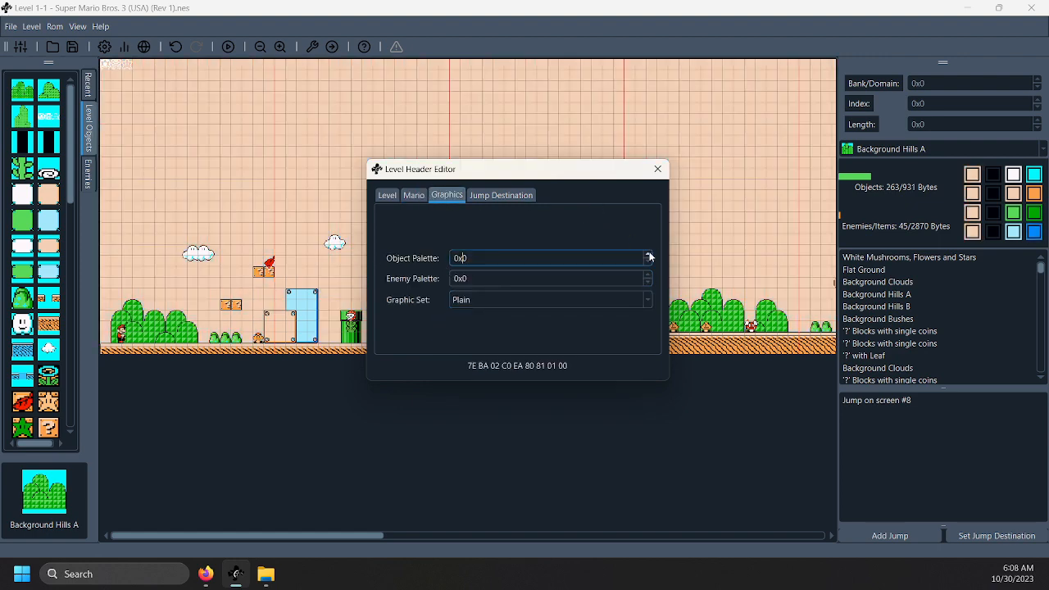
left_click(649, 255)
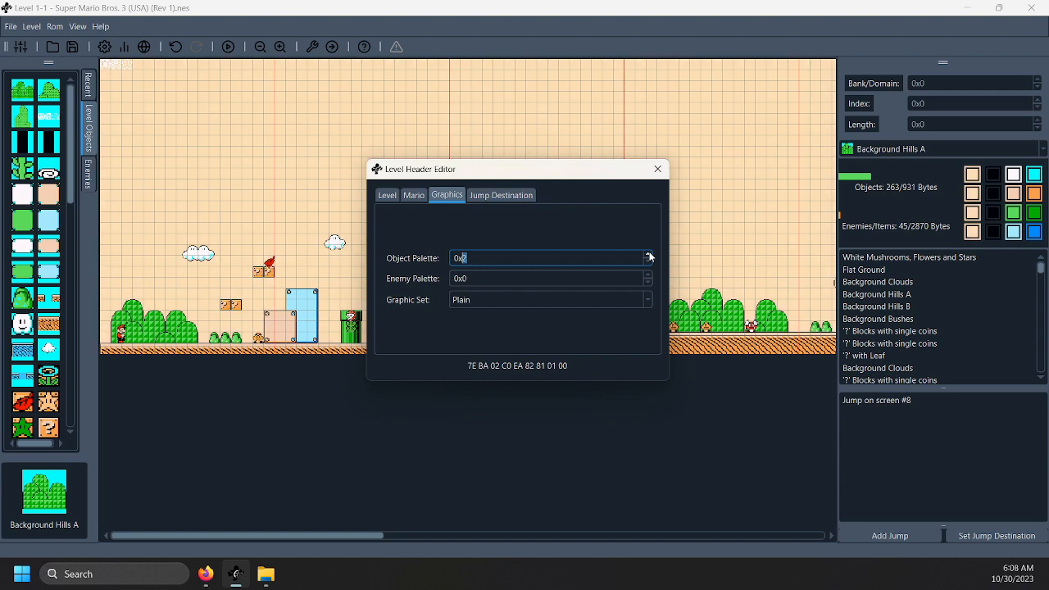
left_click(649, 255)
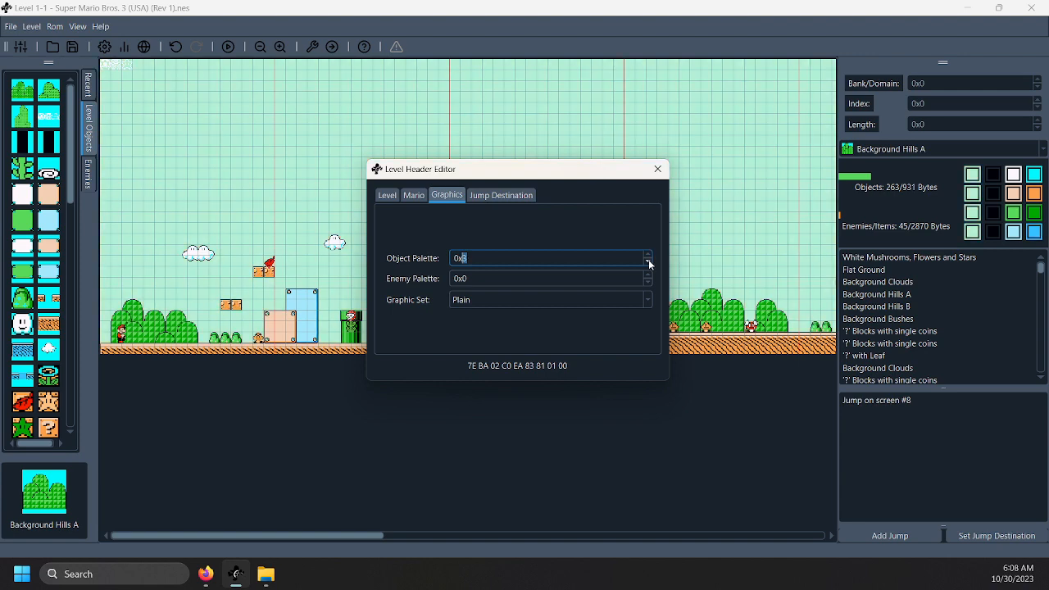
left_click(649, 264)
left_click(650, 264)
left_click(649, 264)
left_click(649, 255)
left_click(649, 255)
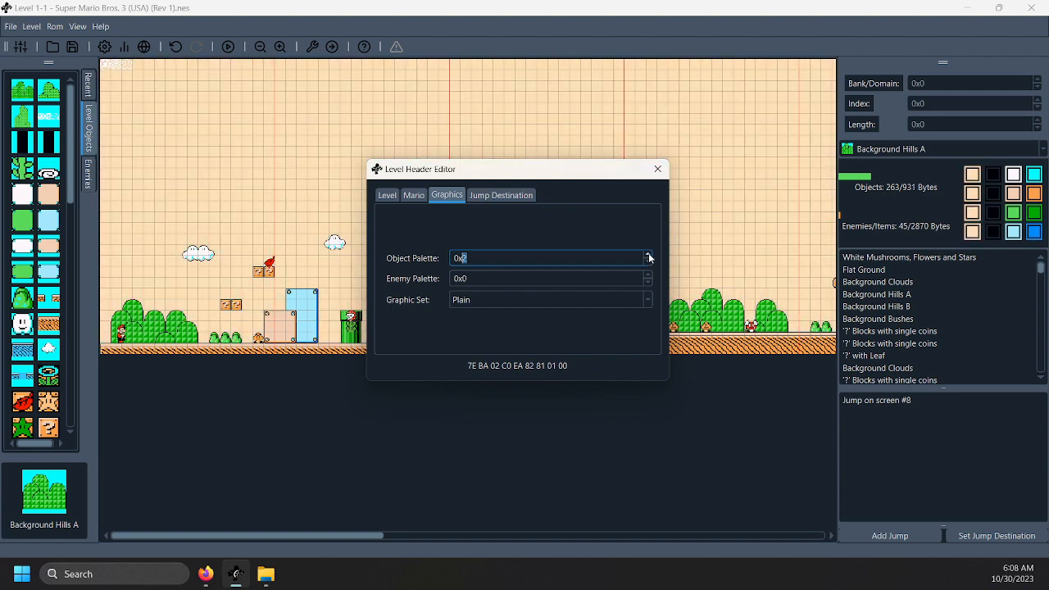
left_click(650, 255)
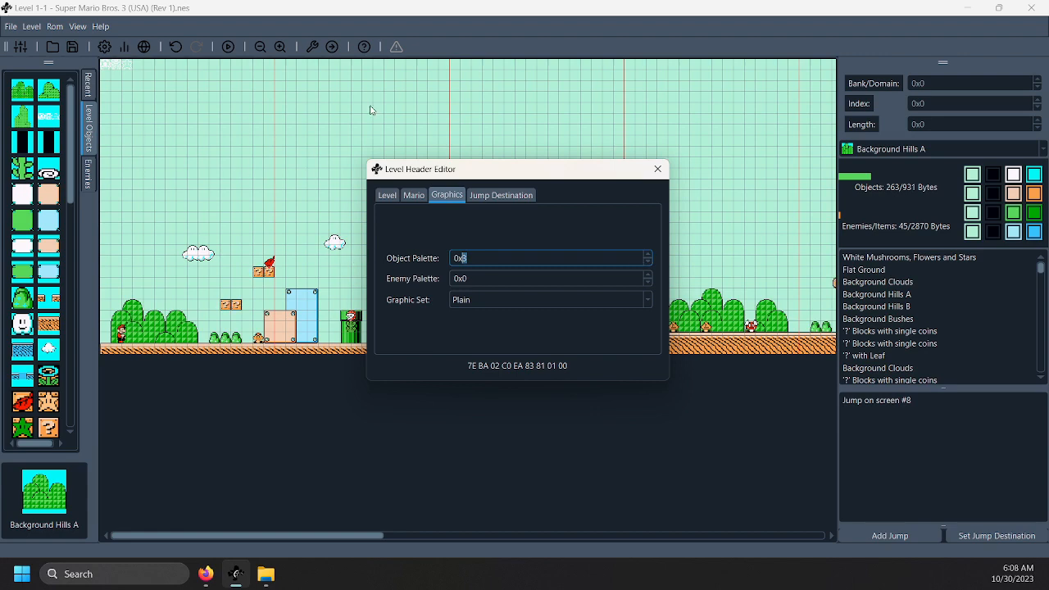
left_click(647, 254)
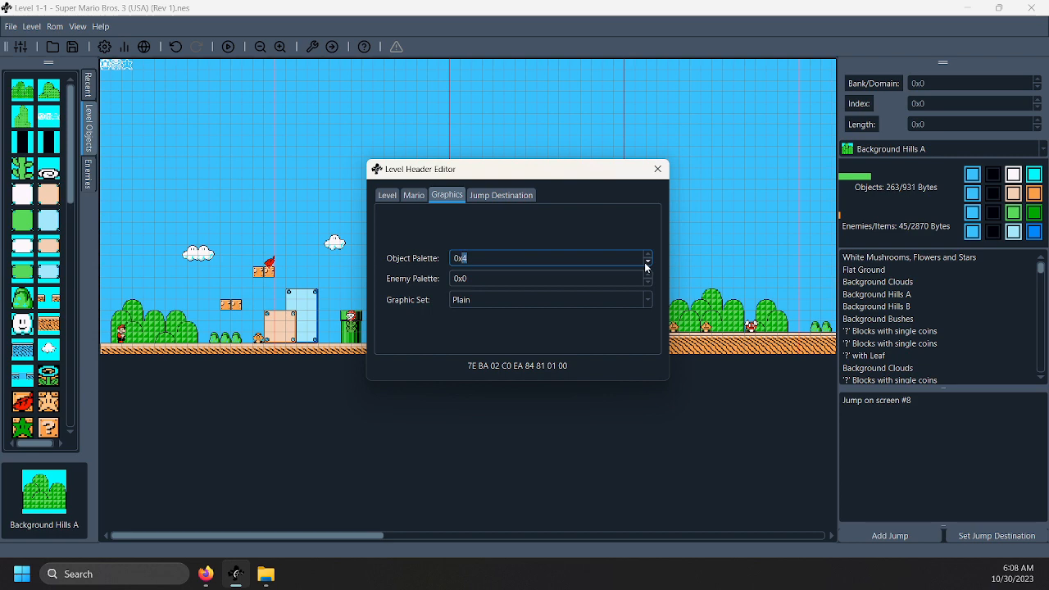
left_click(645, 263)
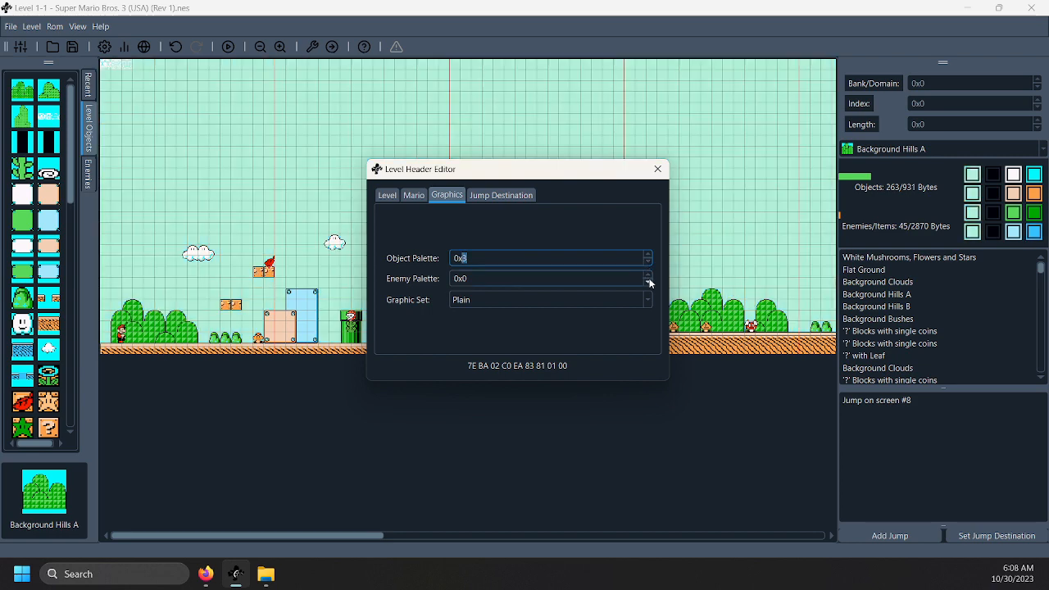
Keep the Enemy Palette at 0x0, set the Graphic Set to Plain 2, and move the header editor aside to see the level
left_click(649, 276)
left_click(647, 284)
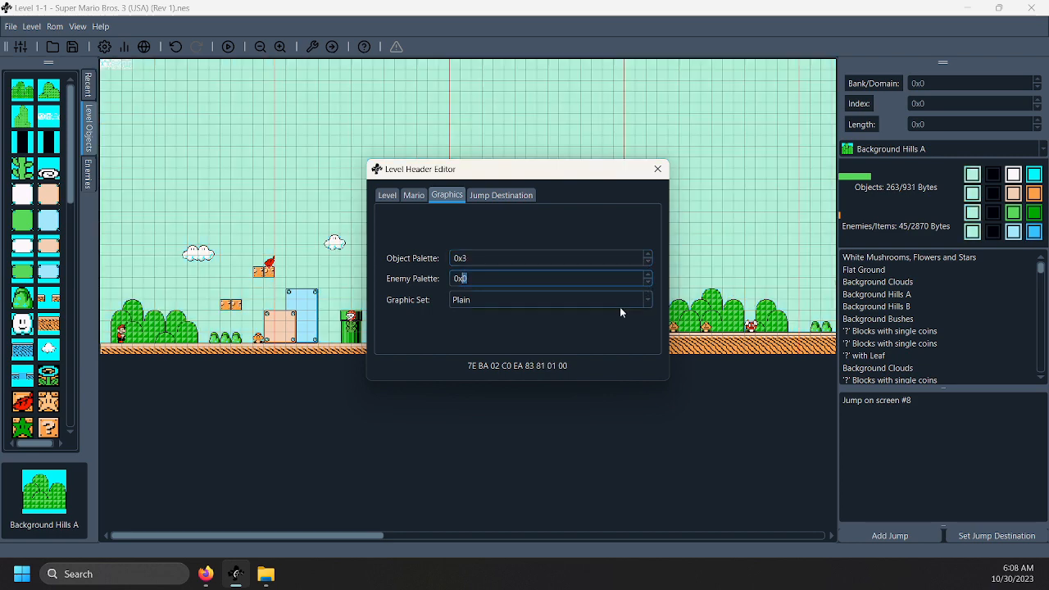
left_click(520, 299)
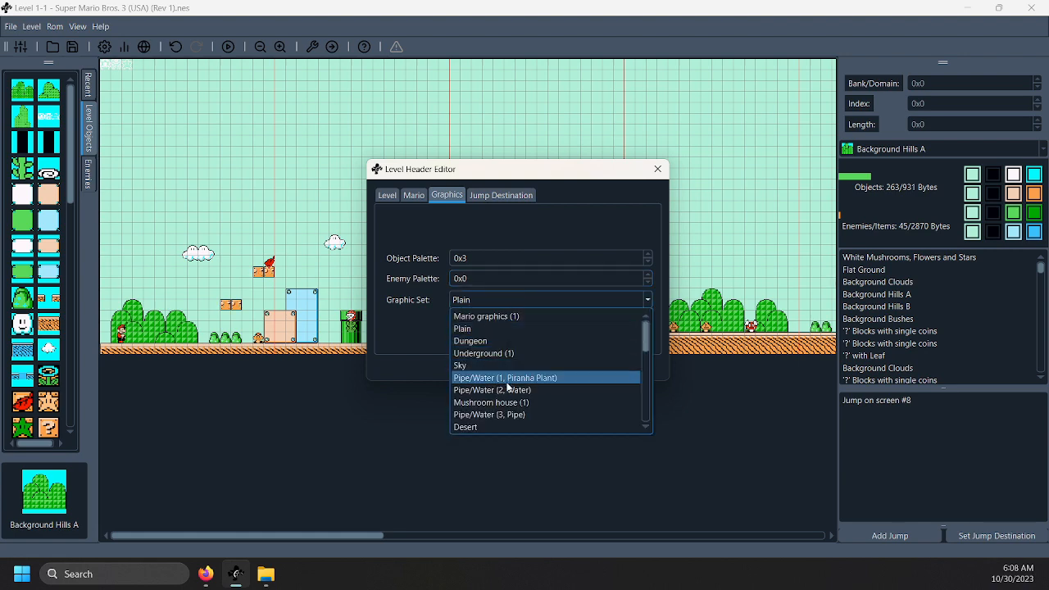
key("Up")
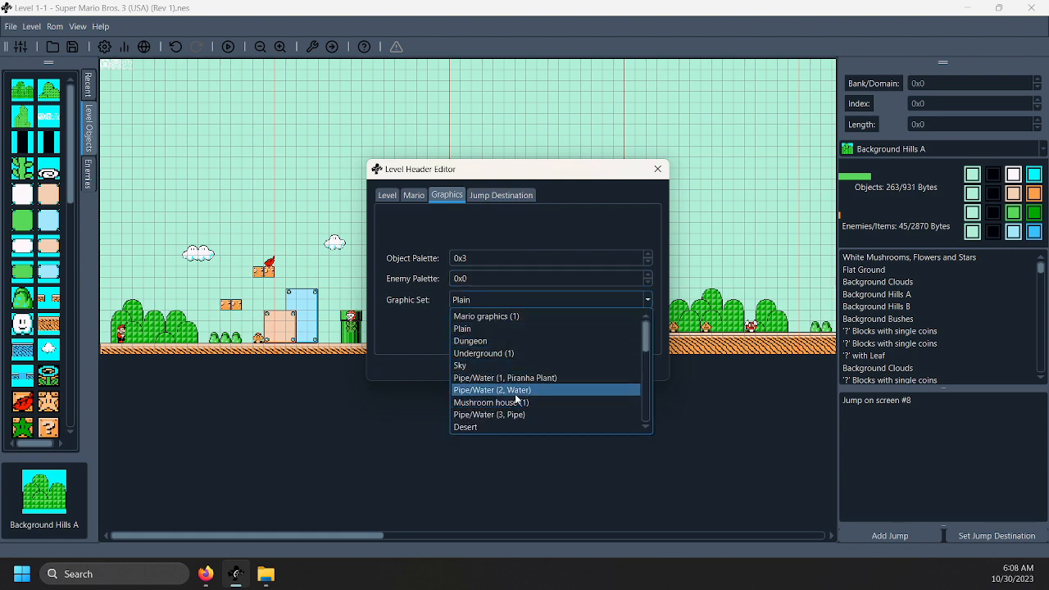
scroll(519, 386, "down", 5)
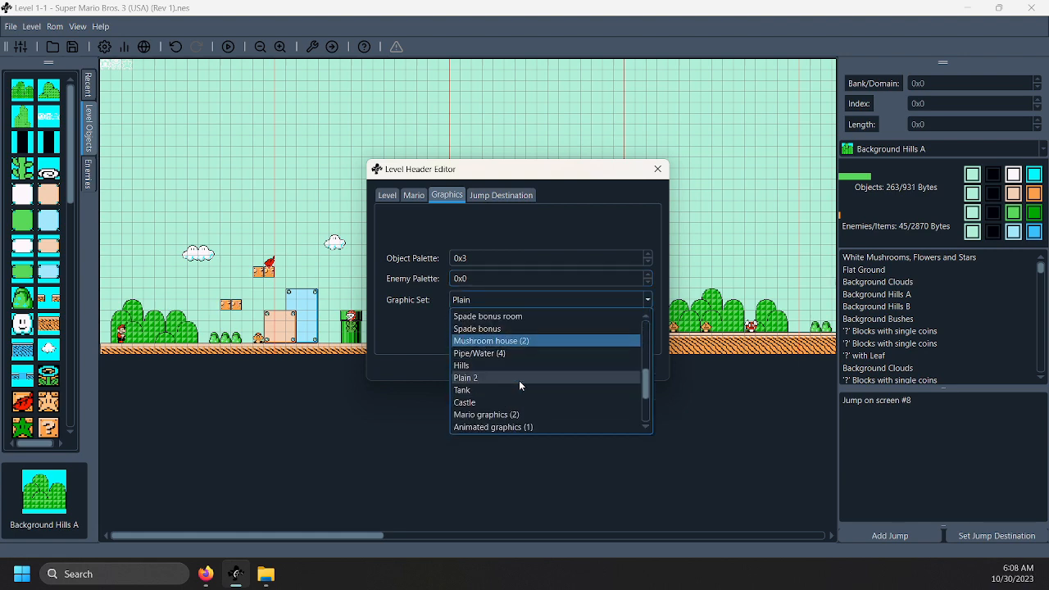
left_click(492, 340)
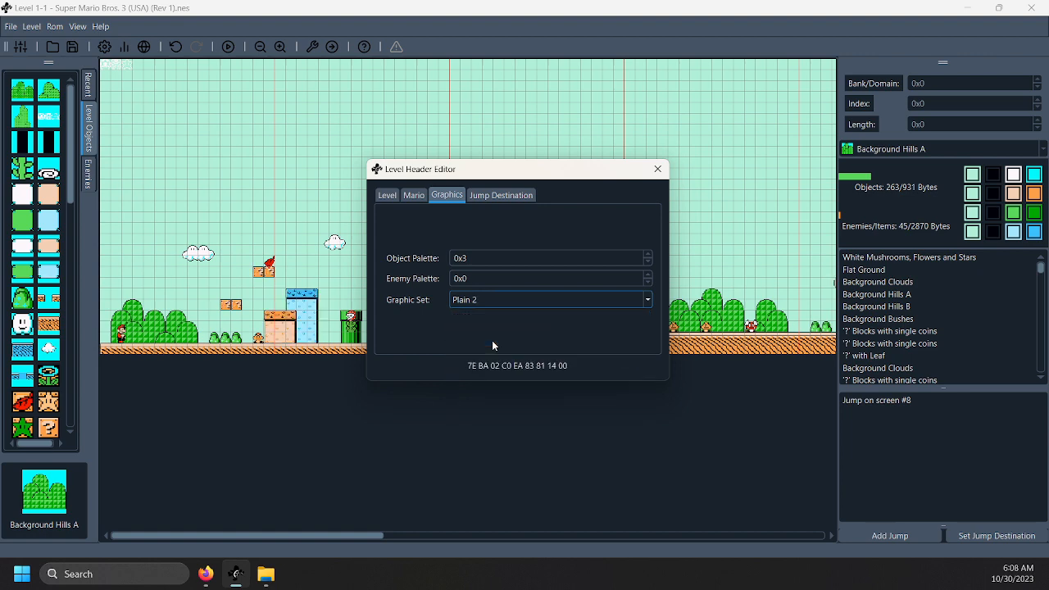
left_click_drag(525, 174, 540, 243)
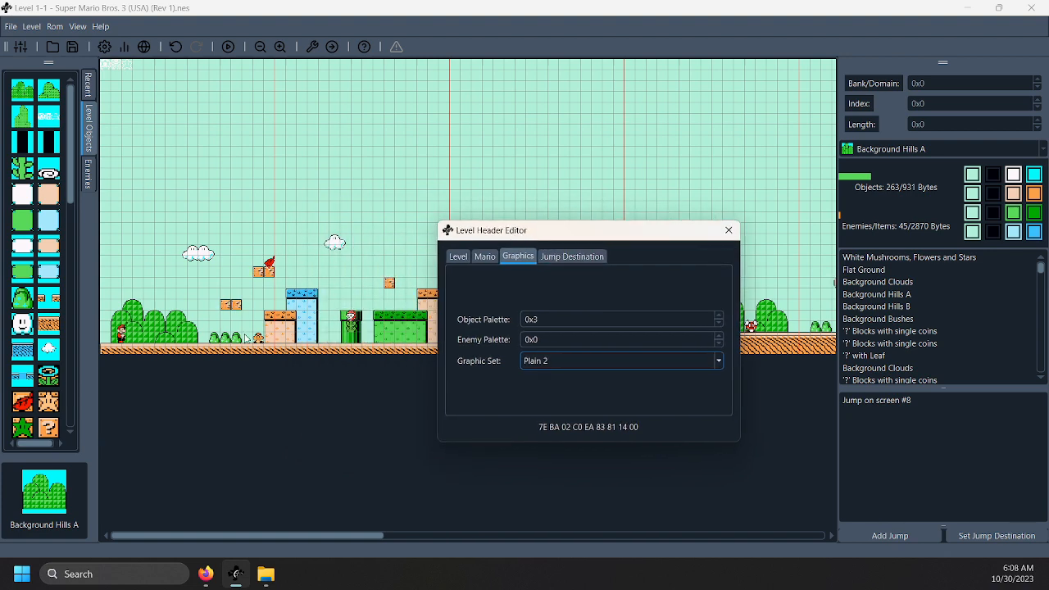
Set the level's jump destination to World 1 Level 2 by choosing it on the World 1 map, and close the header editor
left_click(557, 259)
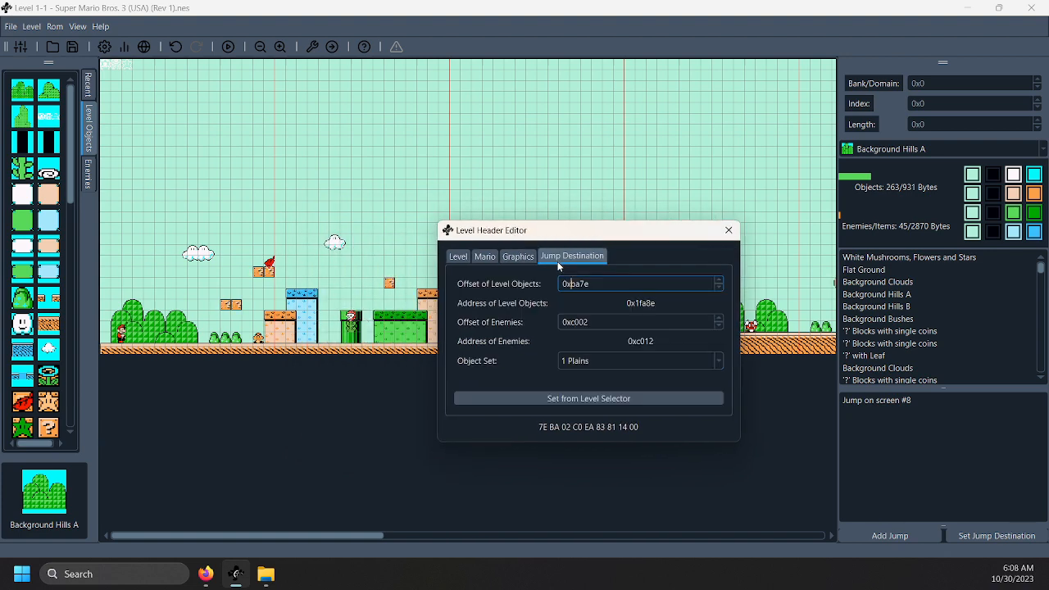
left_click(558, 400)
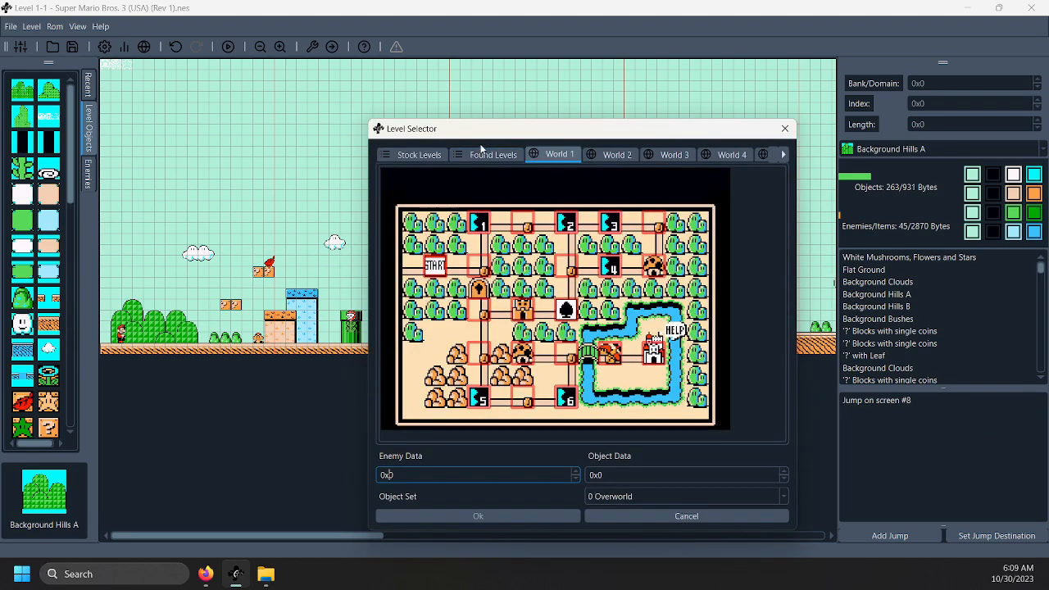
left_click_drag(503, 128, 435, 114)
double_click(503, 207)
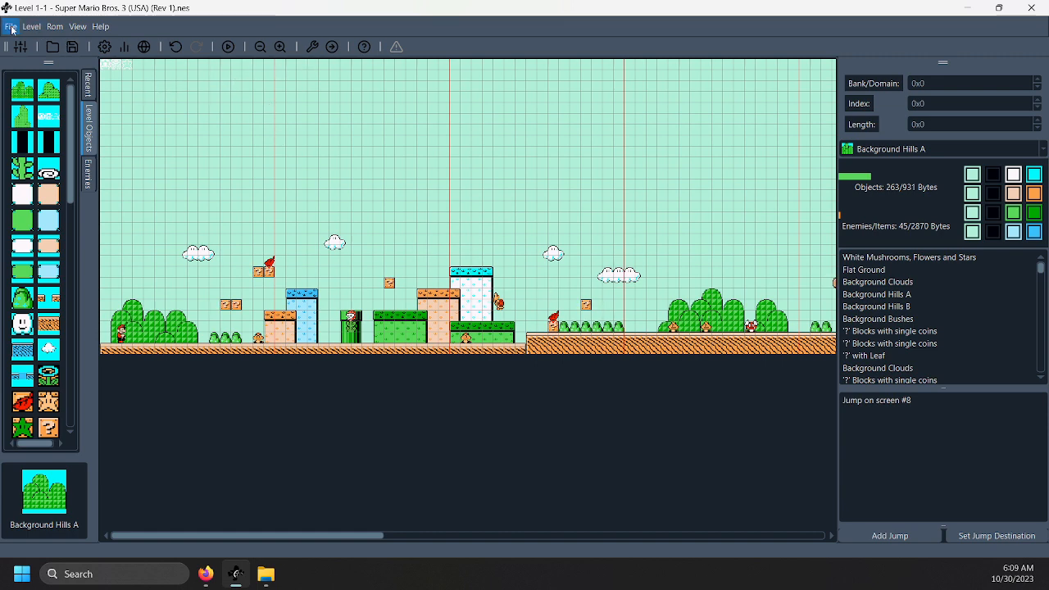
Save the ROM with the Level 1-1 header changes
key("ctrl+s")
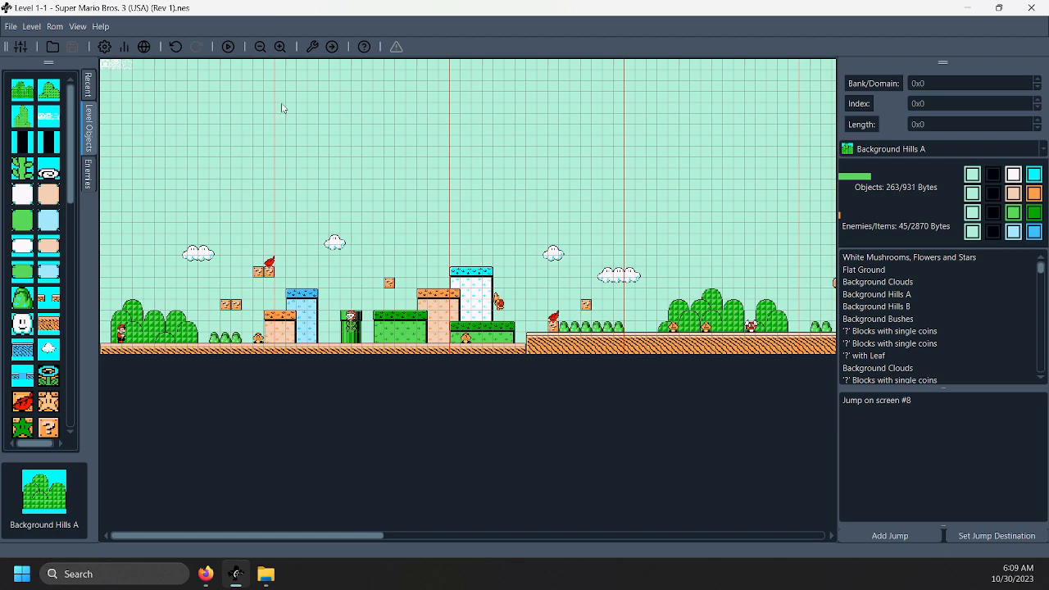
left_click(13, 27)
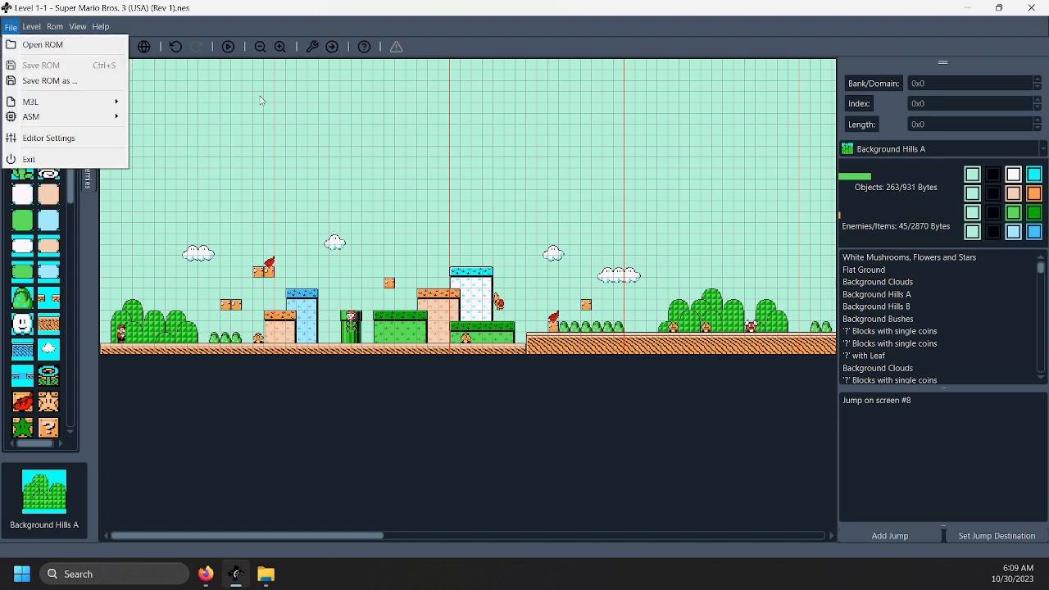
left_click(297, 108)
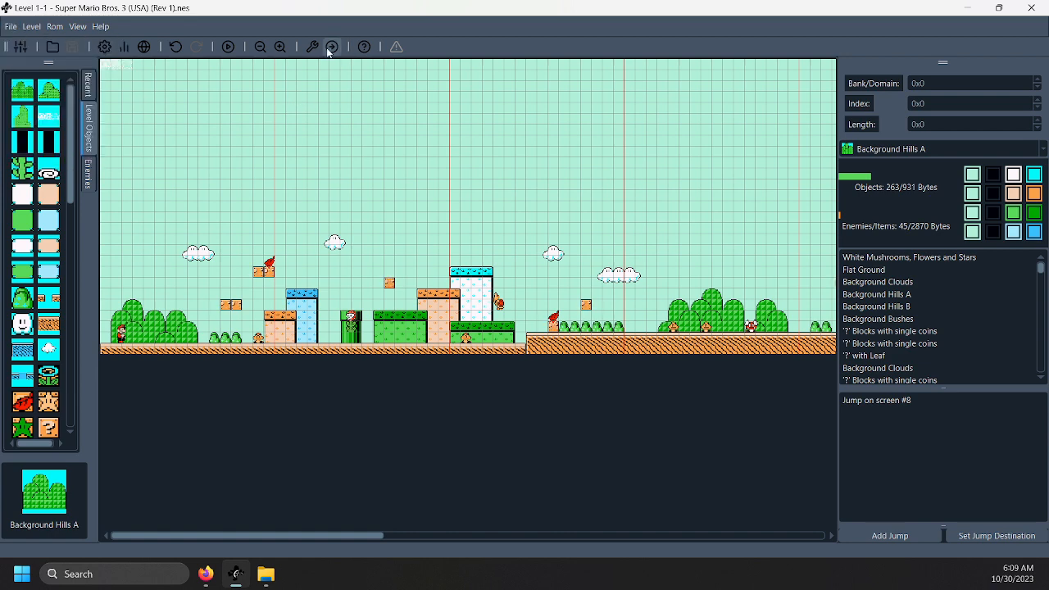
Follow Level 1-1's jump destination to World 1 Level 2 and from there to that level's own destination, proceeding without saving
left_click(332, 47)
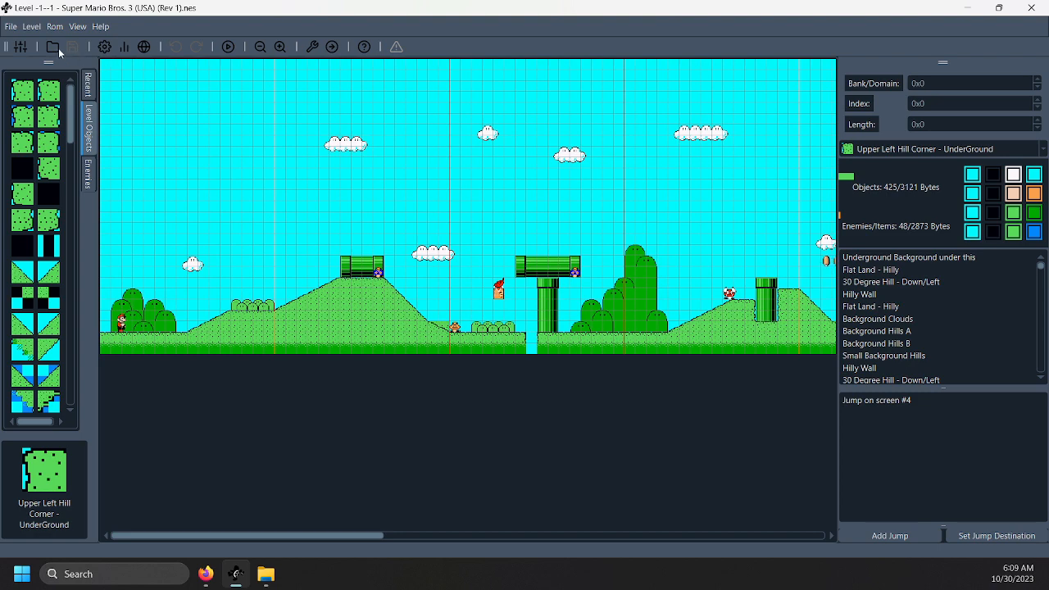
left_click(31, 26)
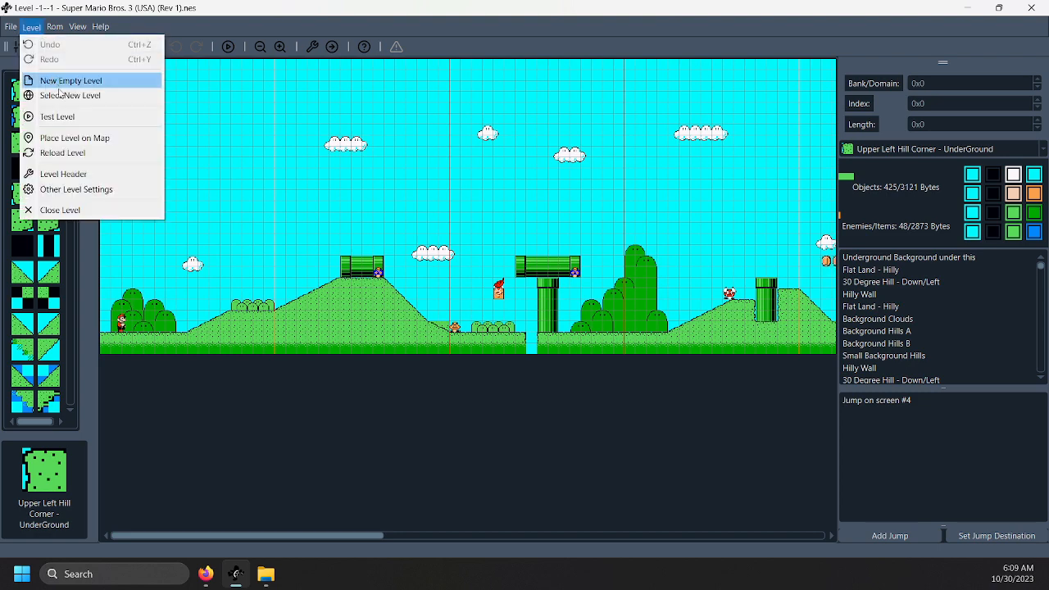
left_click(348, 144)
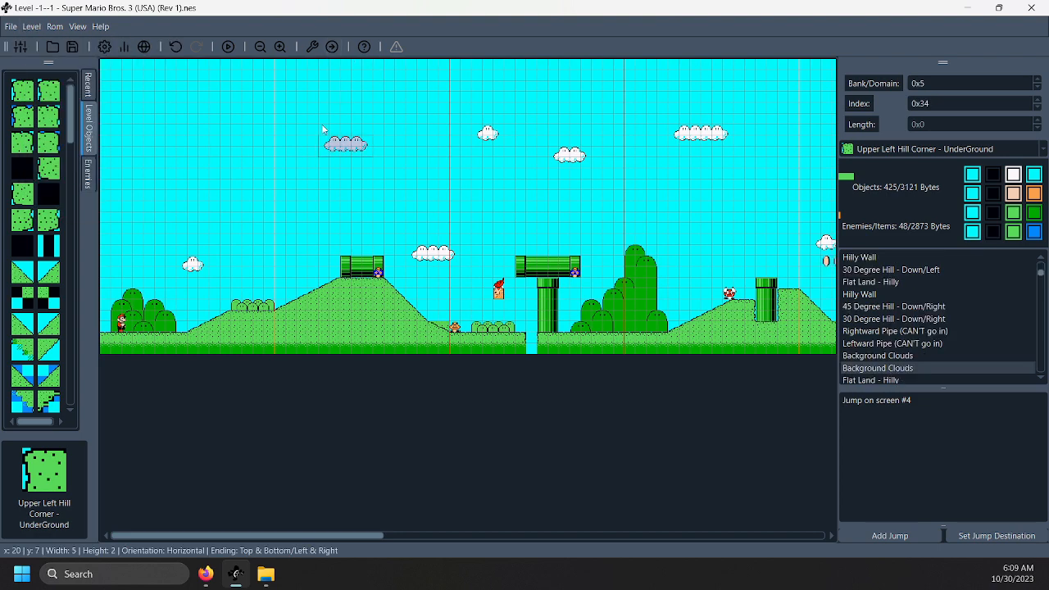
left_click(332, 46)
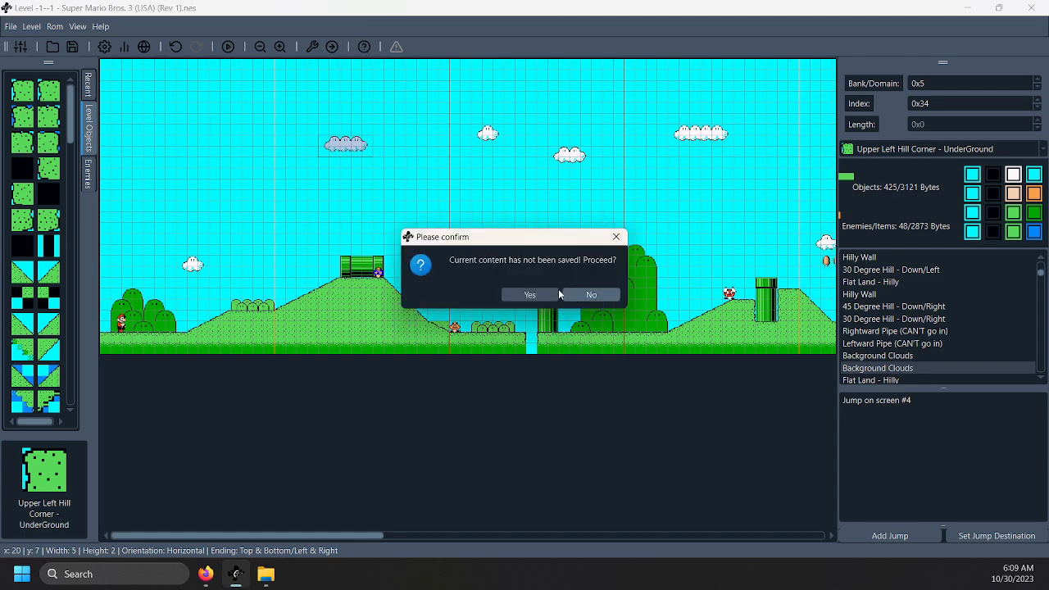
left_click(550, 294)
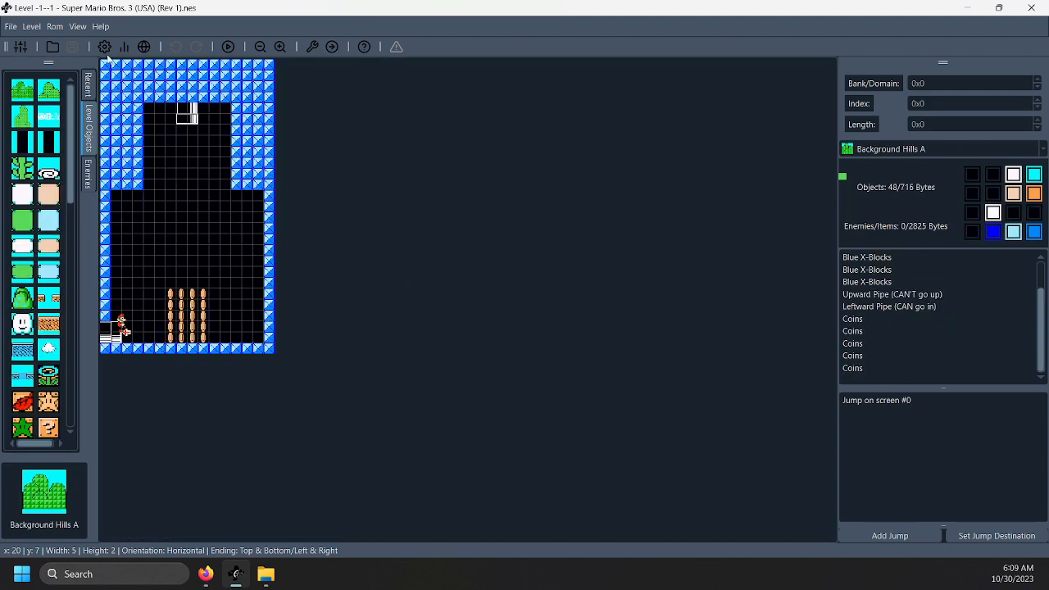
Reopen Level 1-1 from the World 1 map in the Level Selector and look over its full length
left_click(37, 30)
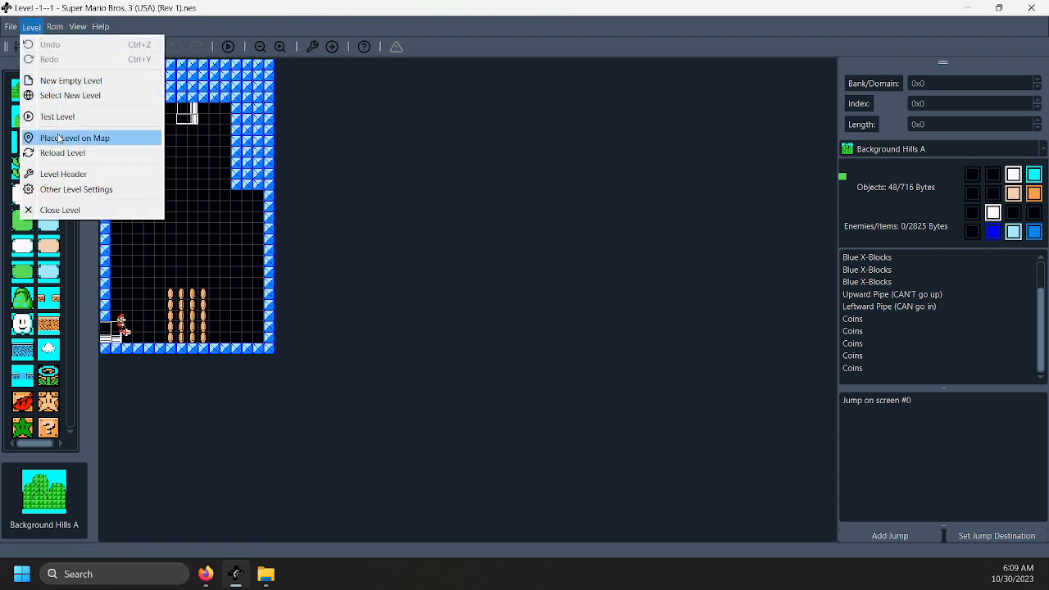
left_click(11, 26)
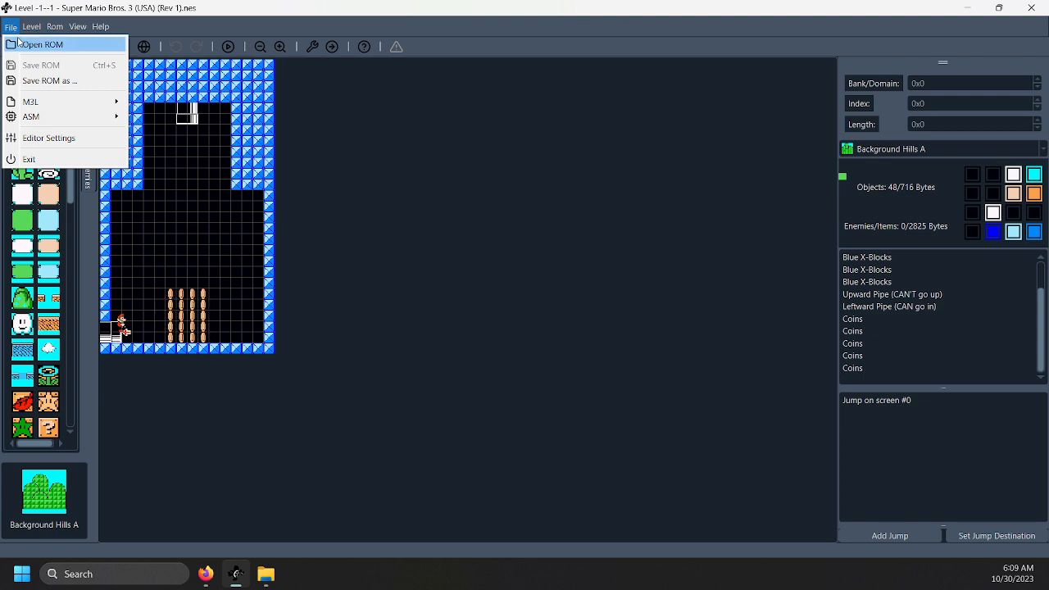
mouse_move(37, 33)
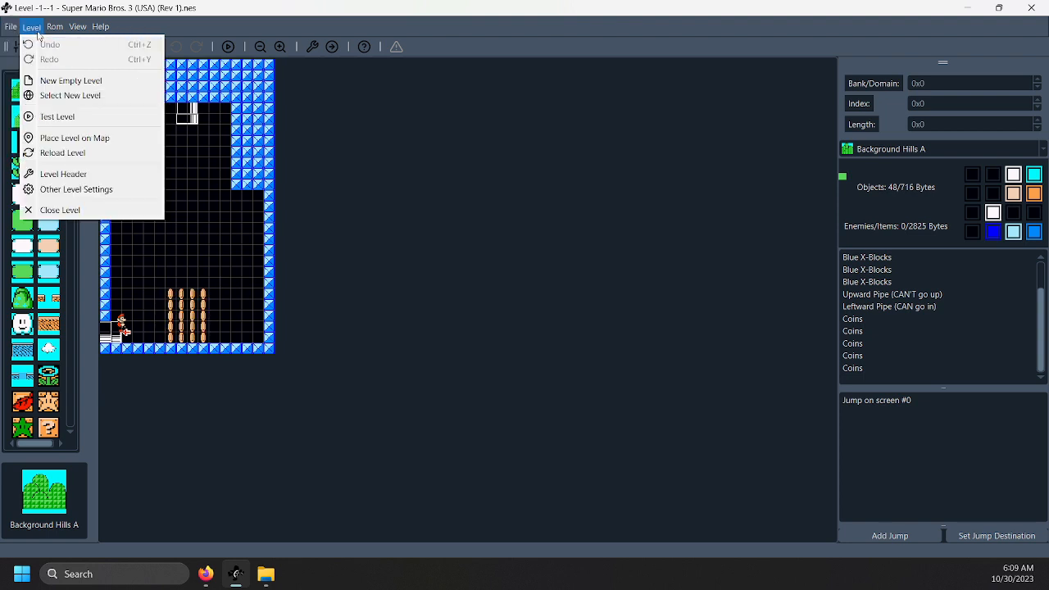
left_click(57, 96)
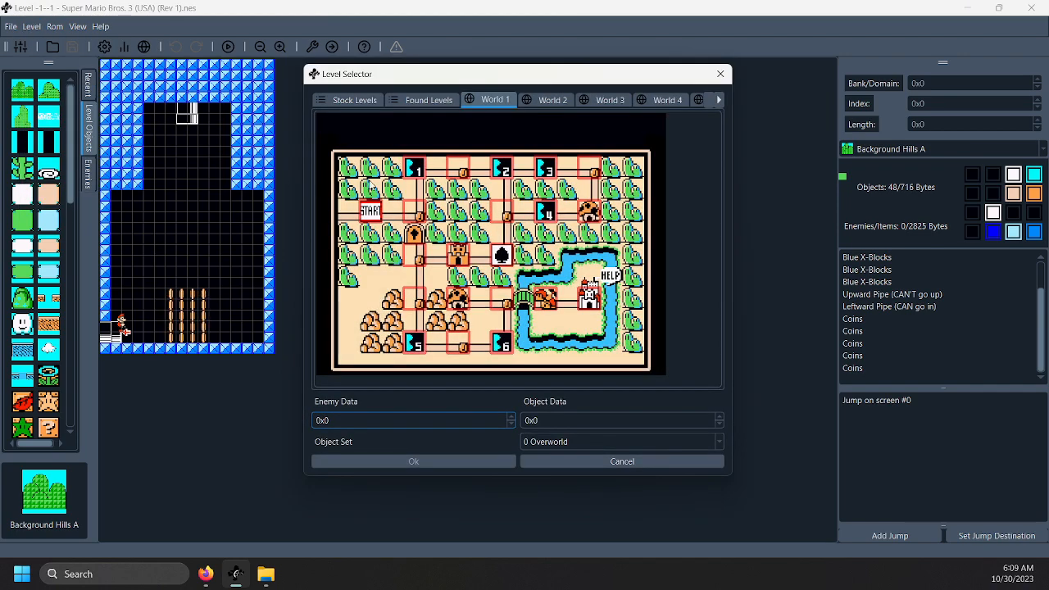
double_click(414, 172)
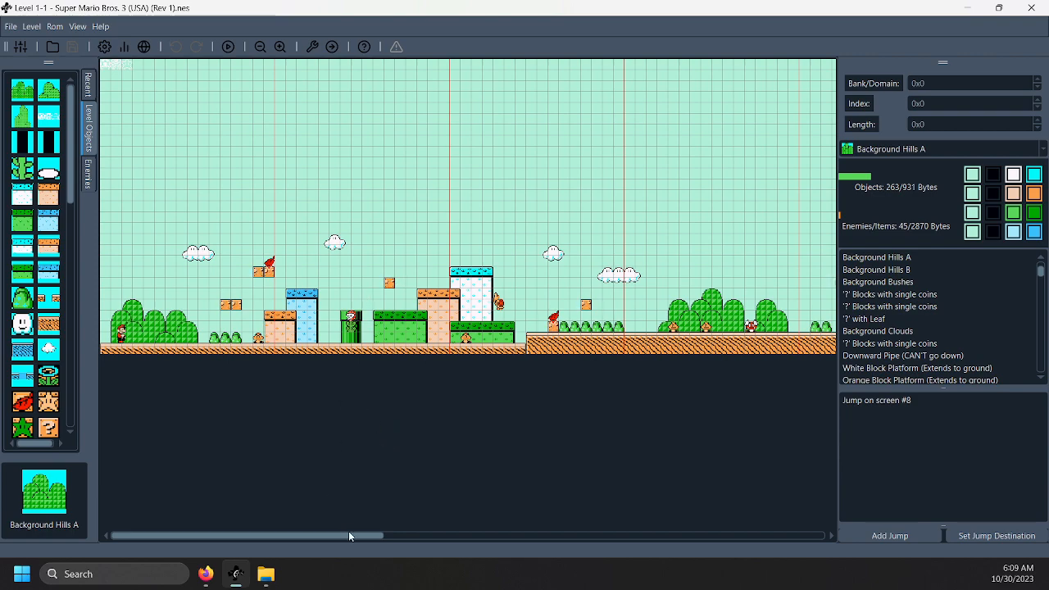
left_click_drag(330, 537, 722, 514)
left_click_drag(613, 516, 246, 480)
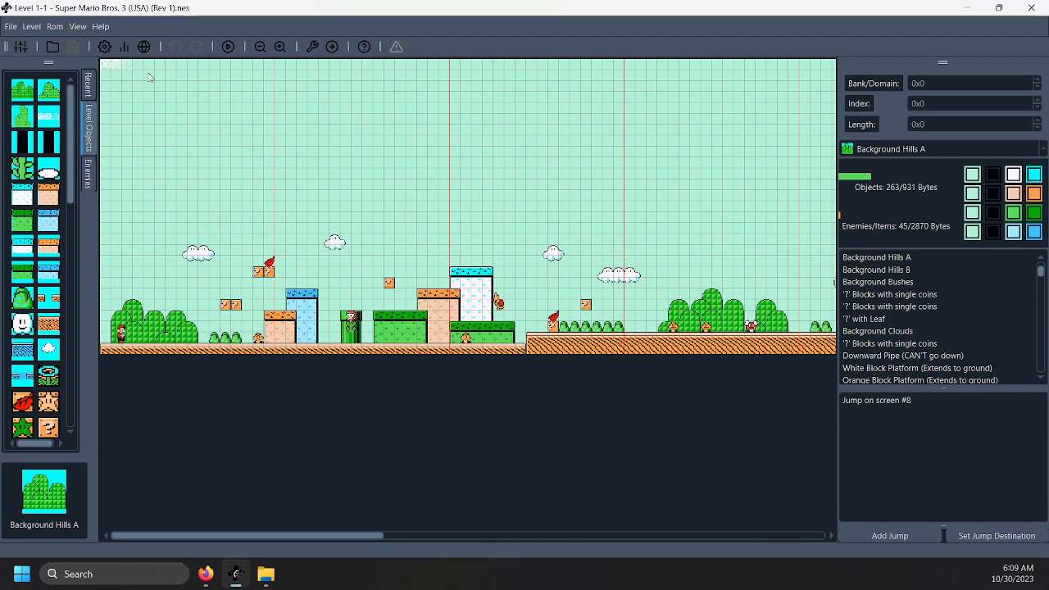
Briefly enable autoscroll for Level 1-1 in Other Level Settings, turn it off again and close the dialog
left_click(31, 26)
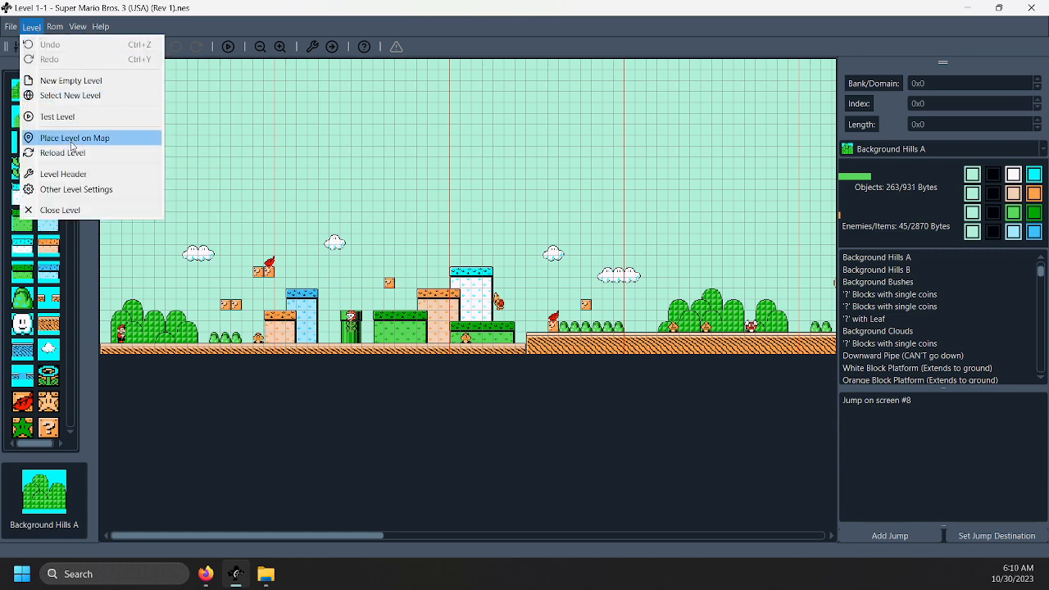
left_click(85, 189)
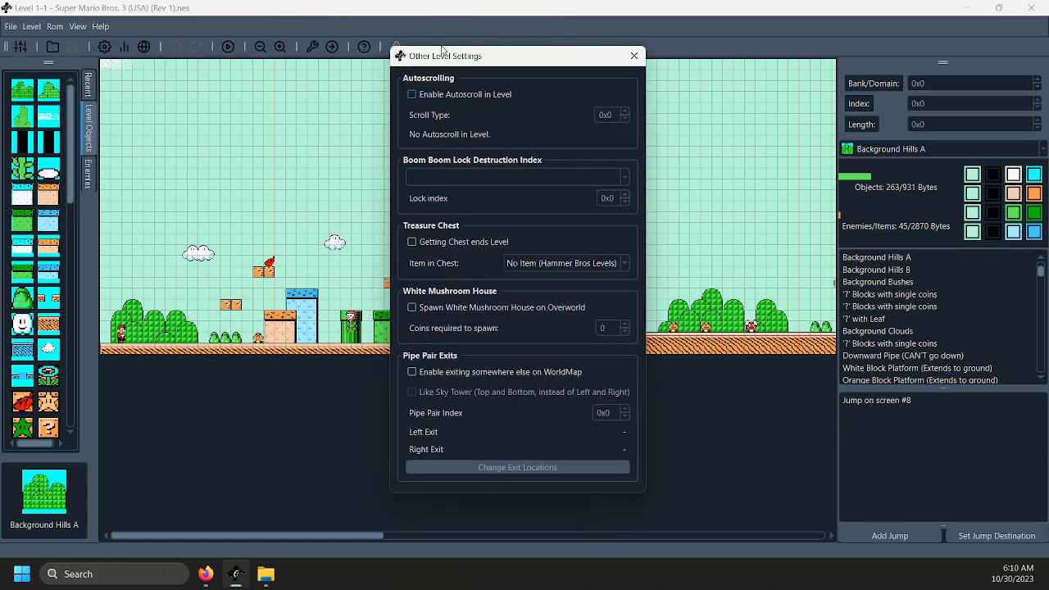
left_click_drag(441, 56, 484, 80)
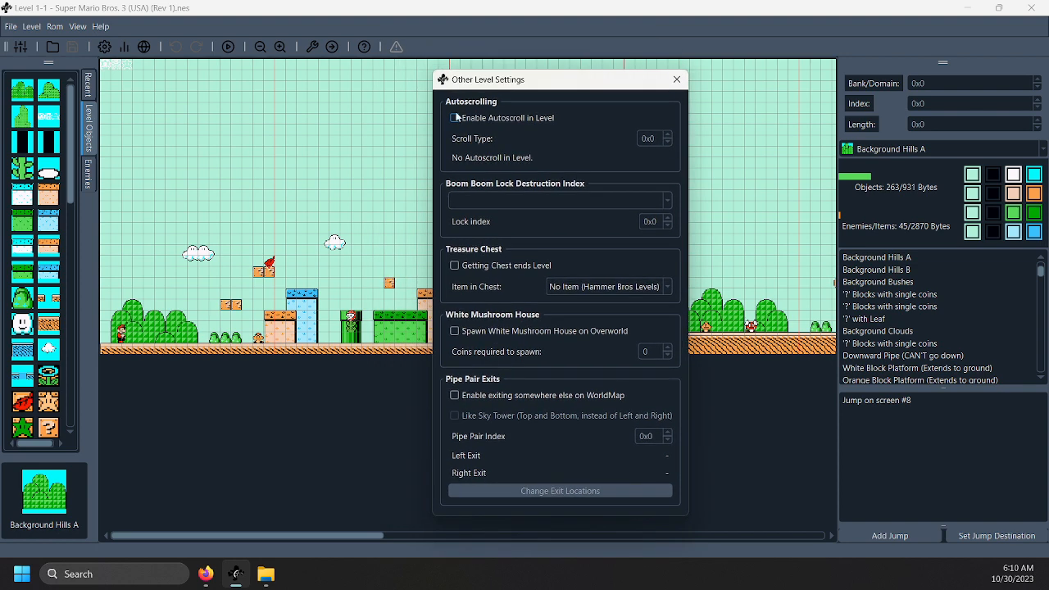
left_click(455, 118)
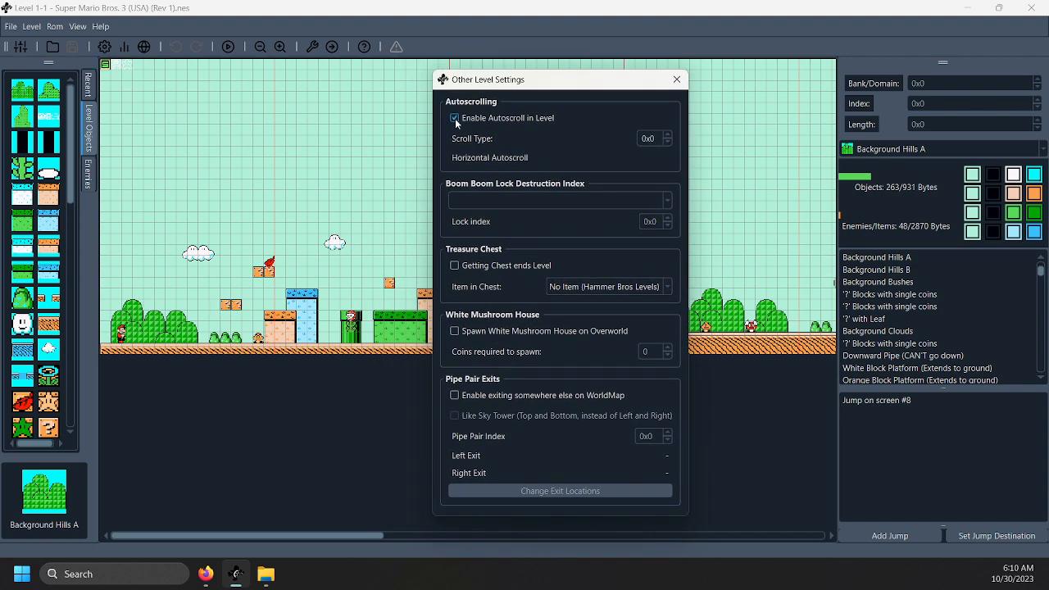
left_click(455, 119)
left_click(679, 78)
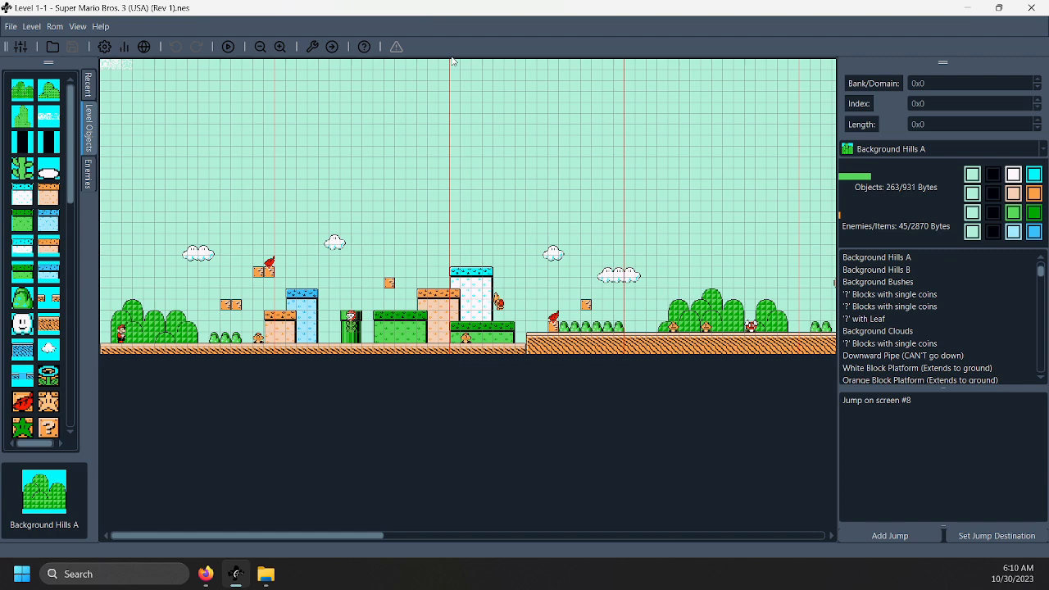
Enable autoscroll for Level 1-1 with Scroll Type 0x3 and move the settings dialog aside to inspect the scroll path
left_click(77, 27)
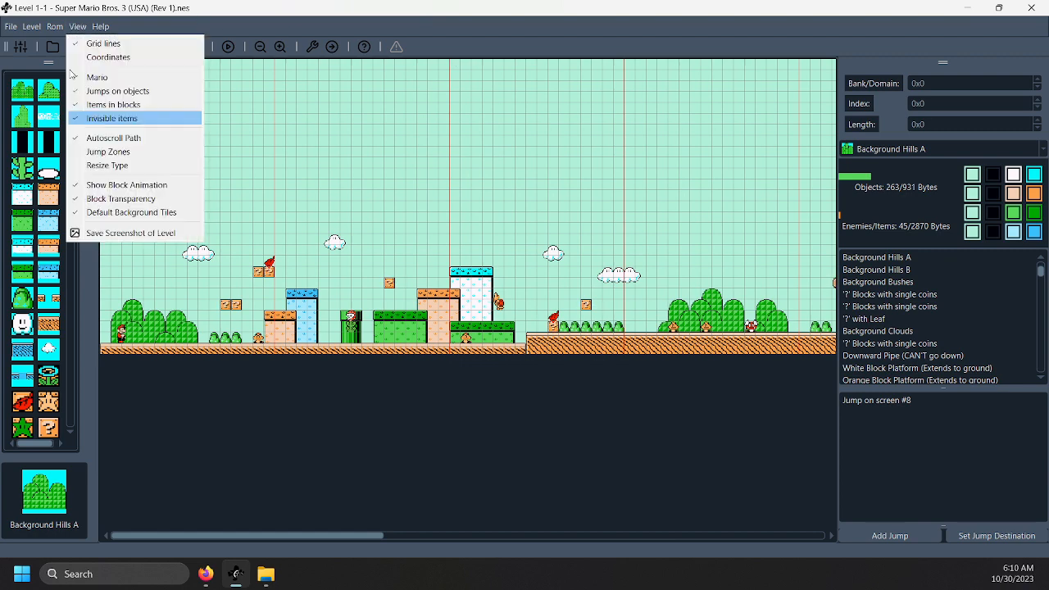
left_click(33, 27)
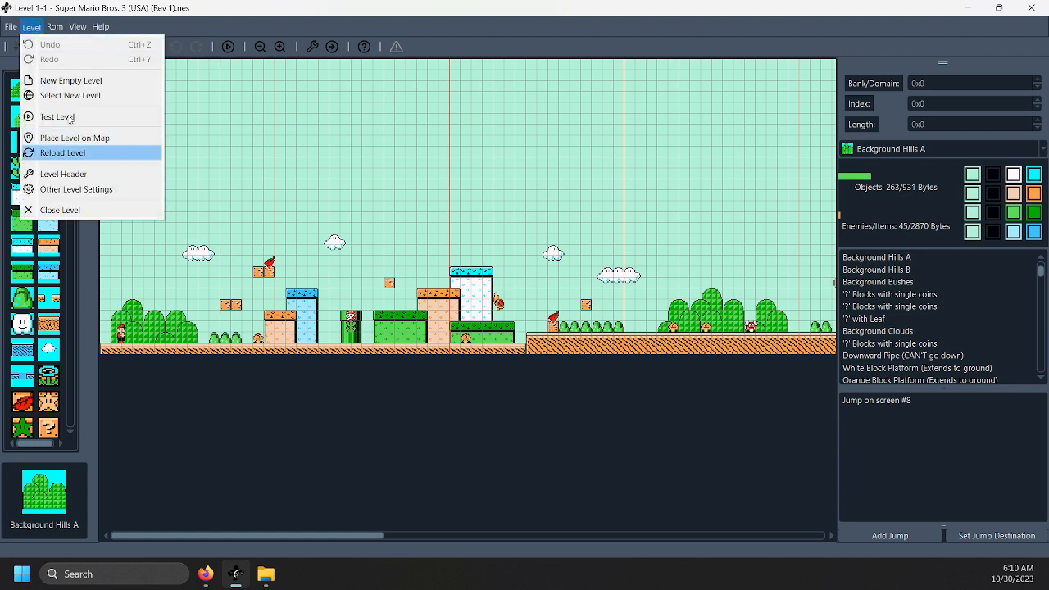
left_click(82, 189)
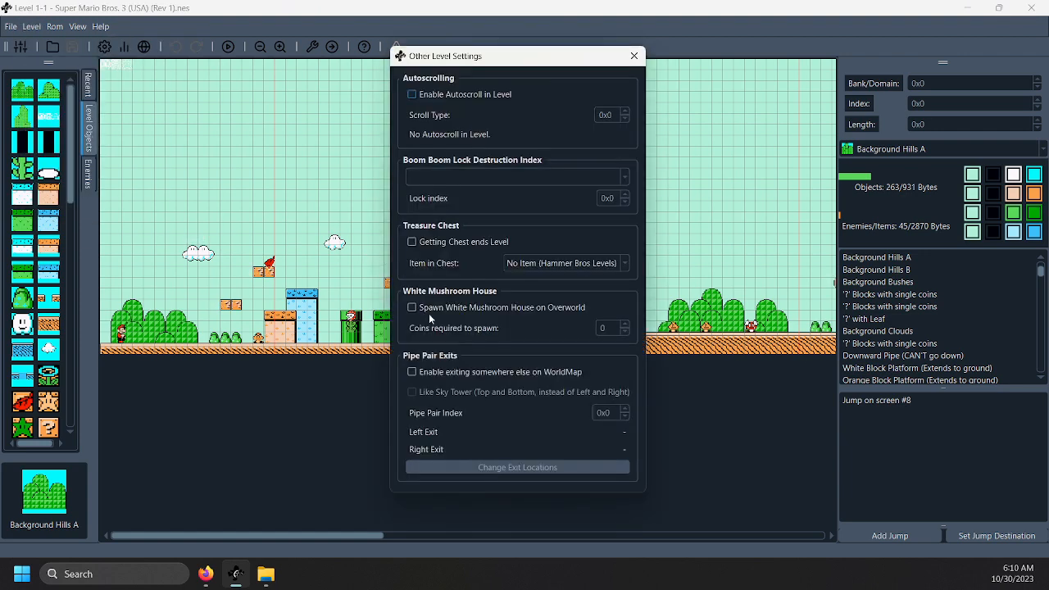
left_click(412, 95)
left_click(626, 111)
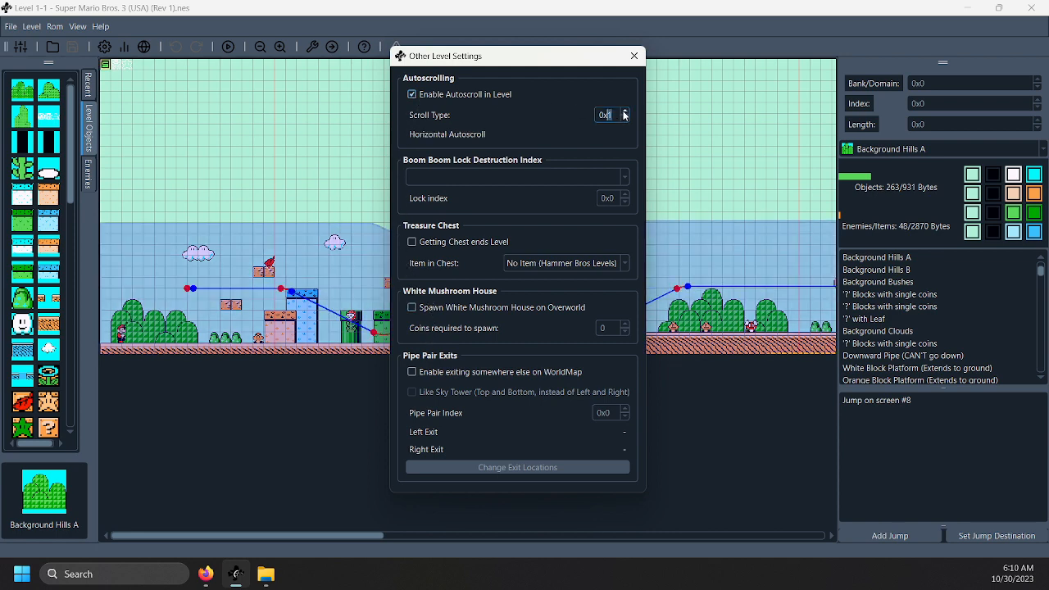
left_click(625, 111)
left_click(625, 111)
left_click_drag(529, 54, 1048, 435)
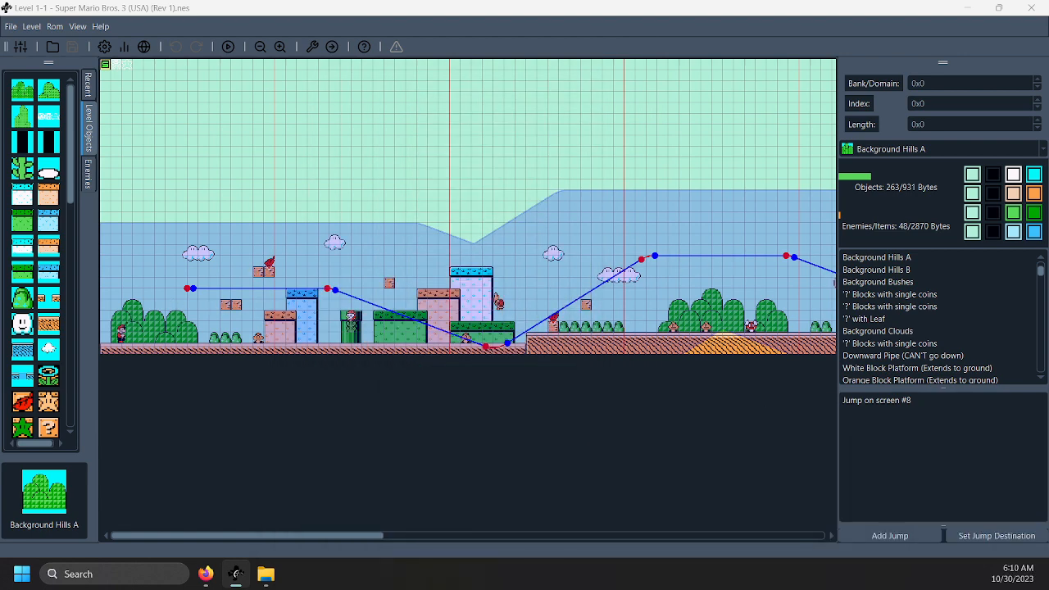
left_click_drag(1048, 112, 526, 113)
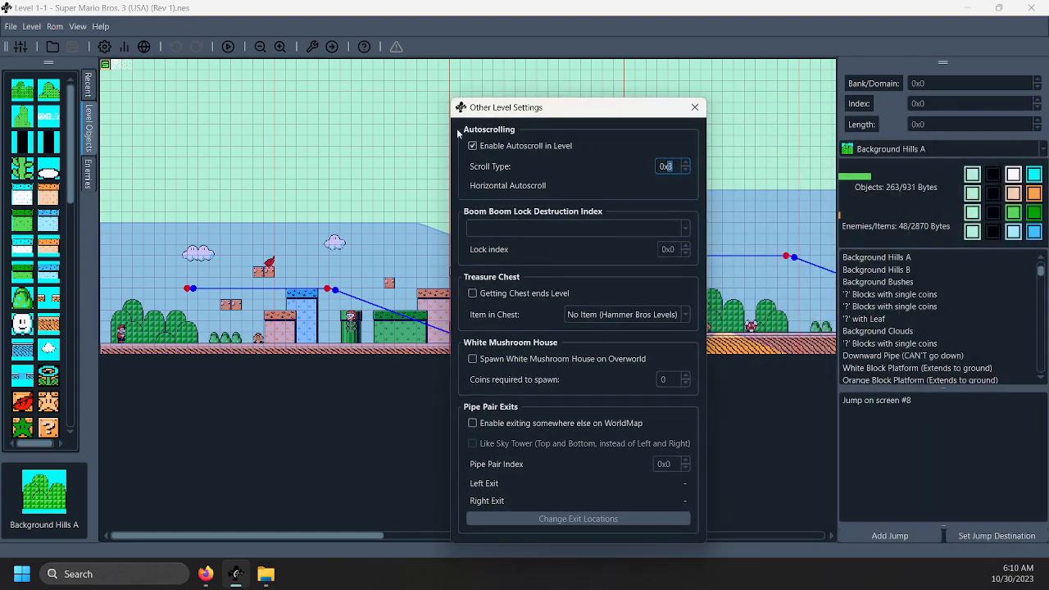
Disable autoscroll in the level, close Other Level Settings and look up the Autoscroll Path display option
left_click(473, 146)
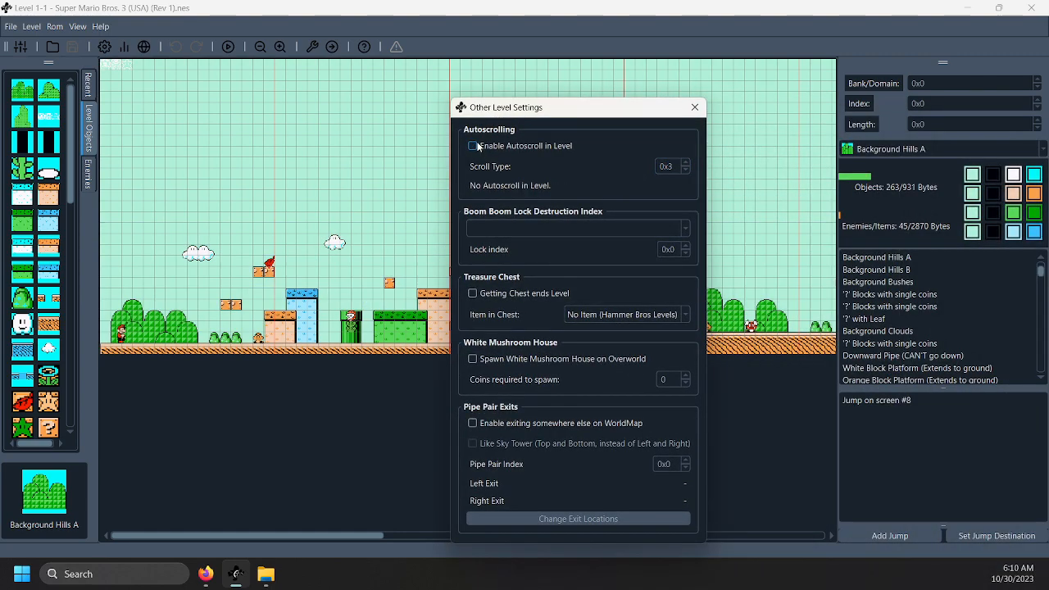
left_click(695, 108)
left_click(72, 27)
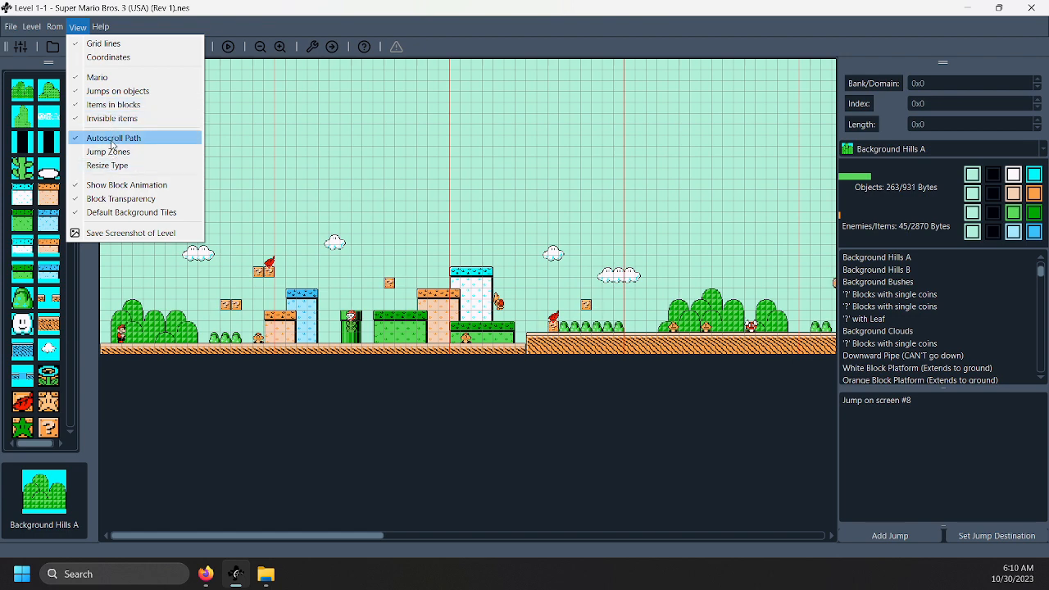
left_click(112, 143)
Review the Boom Boom lock, treasure chest, white mushroom house and pipe pair exit options in Other Level Settings, and close the dialog
left_click(38, 26)
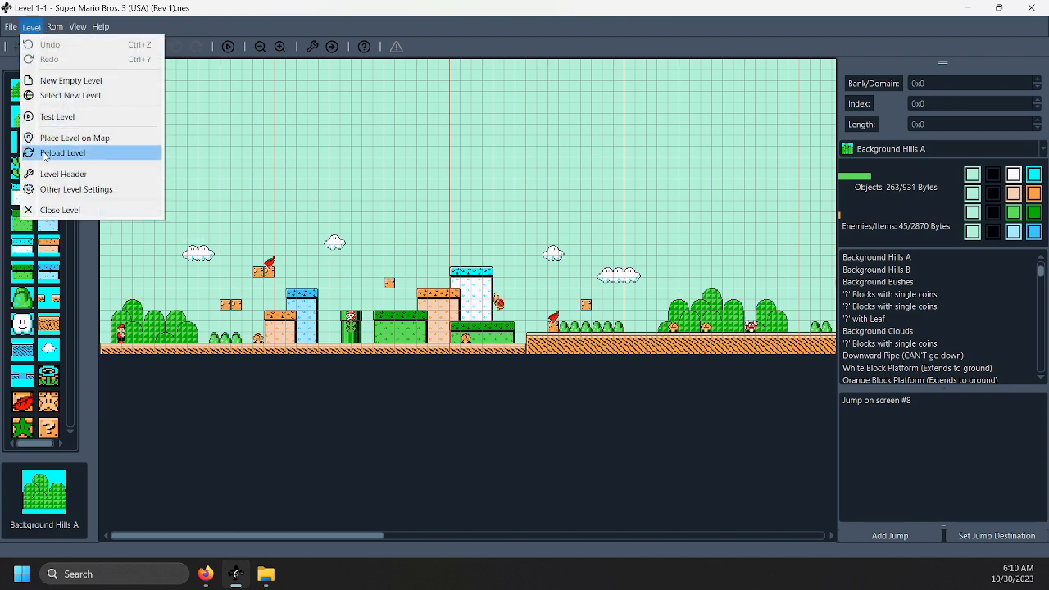
left_click(51, 190)
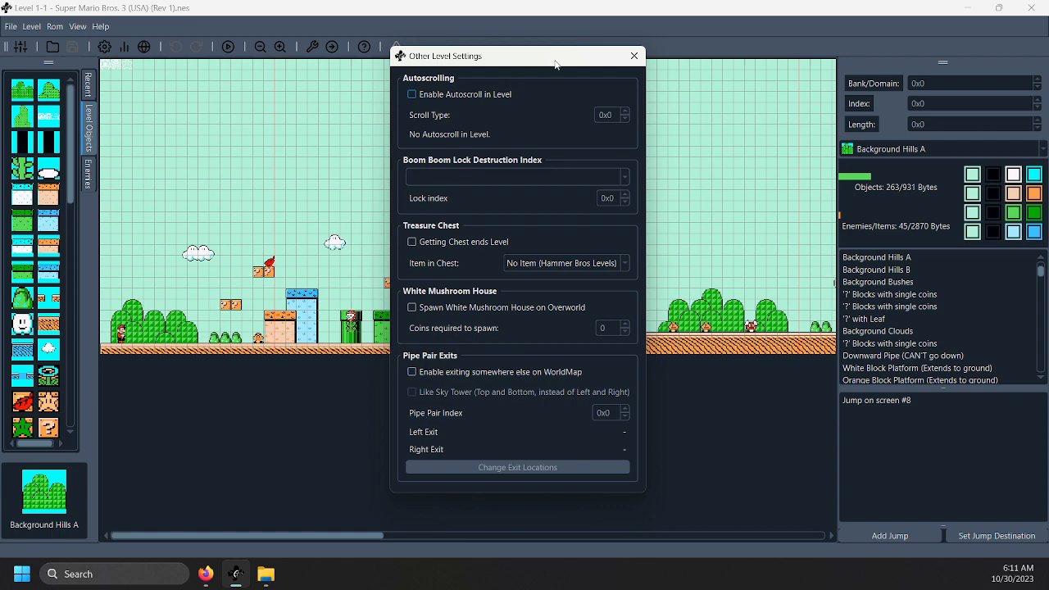
left_click_drag(566, 61, 581, 76)
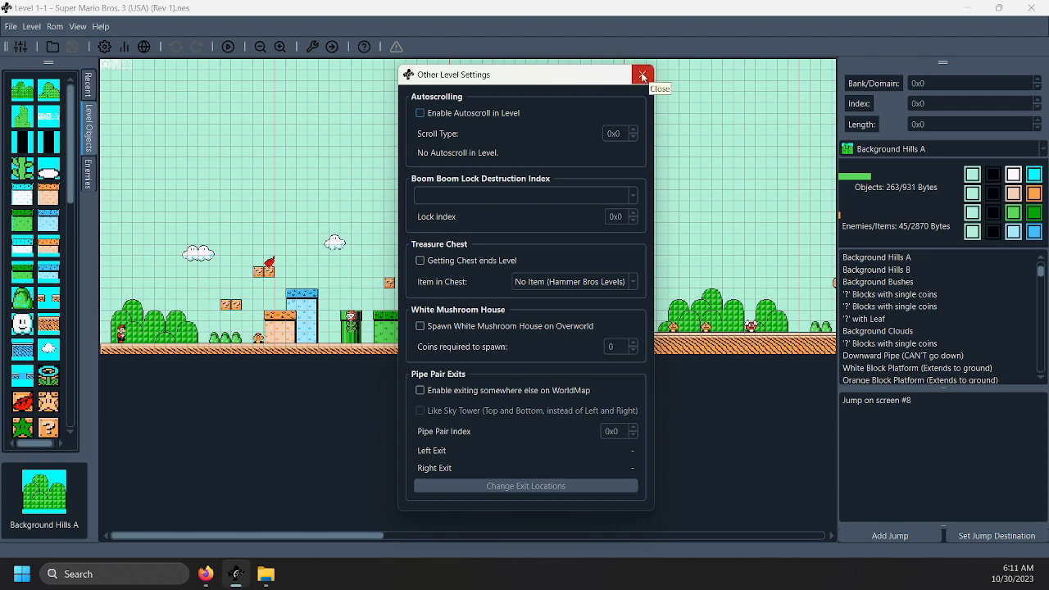
left_click(642, 76)
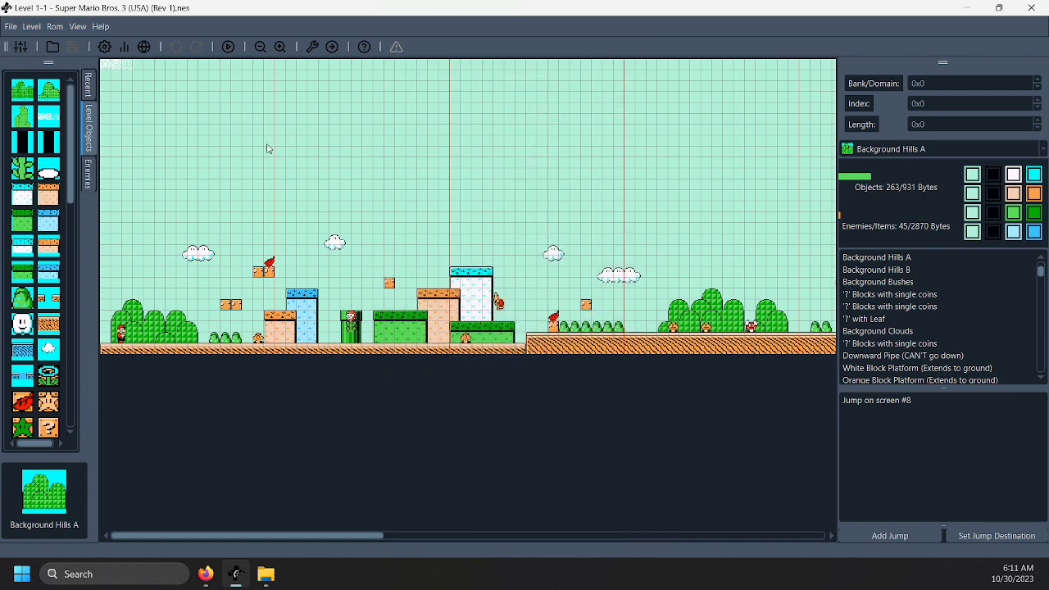
left_click(27, 31)
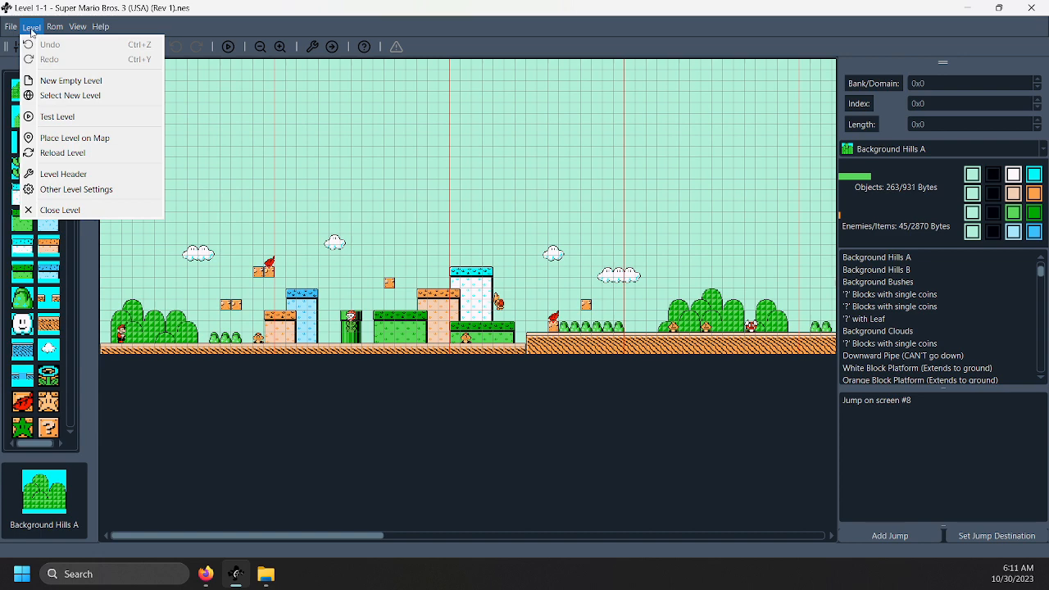
left_click(34, 30)
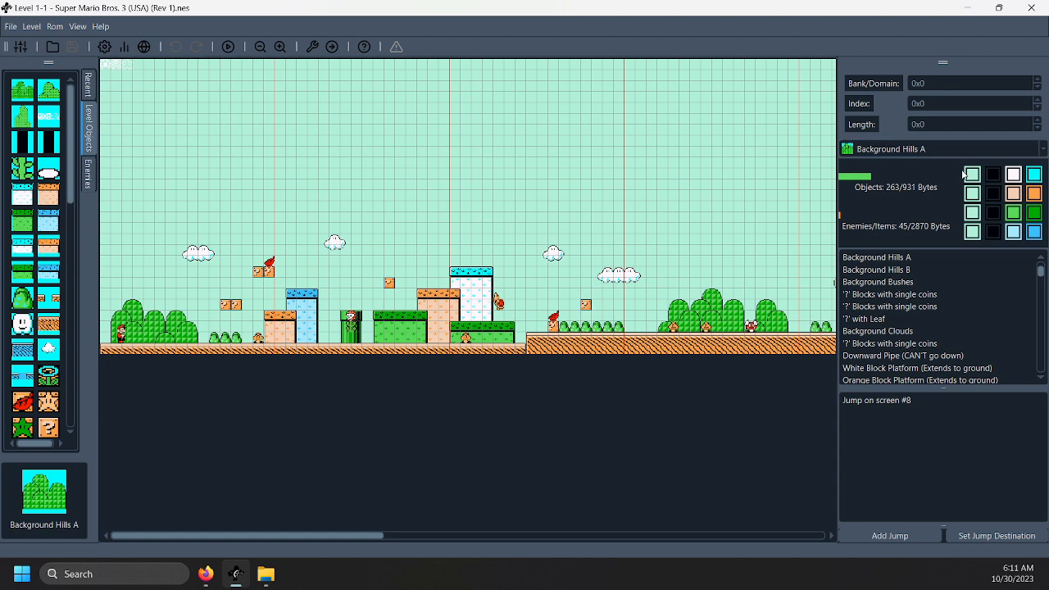
Change Level 1-1's background colour to lime green from the NES Color Table
left_click(972, 177)
left_click(546, 271)
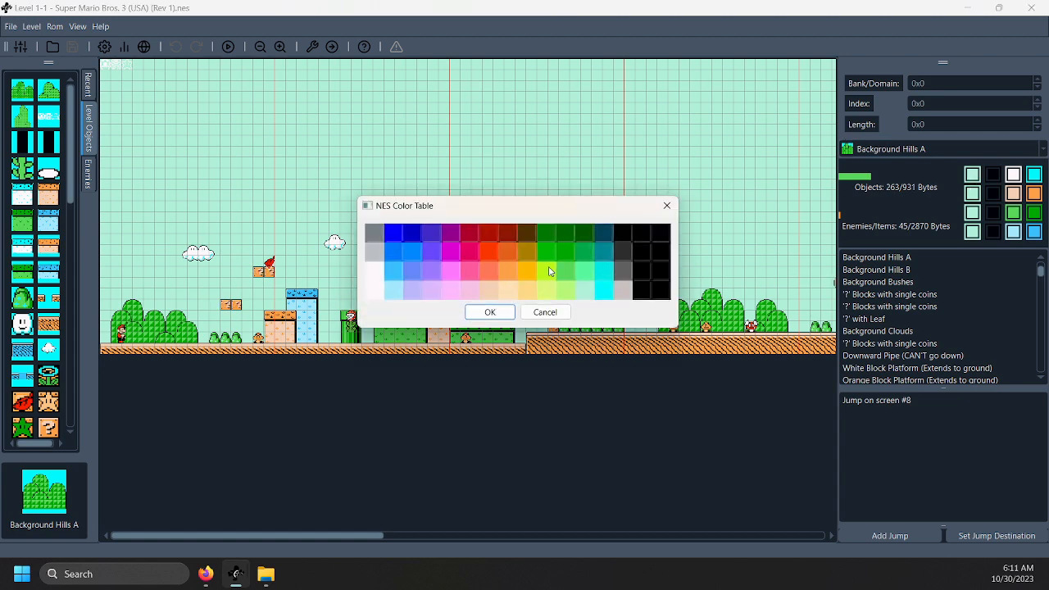
left_click(490, 312)
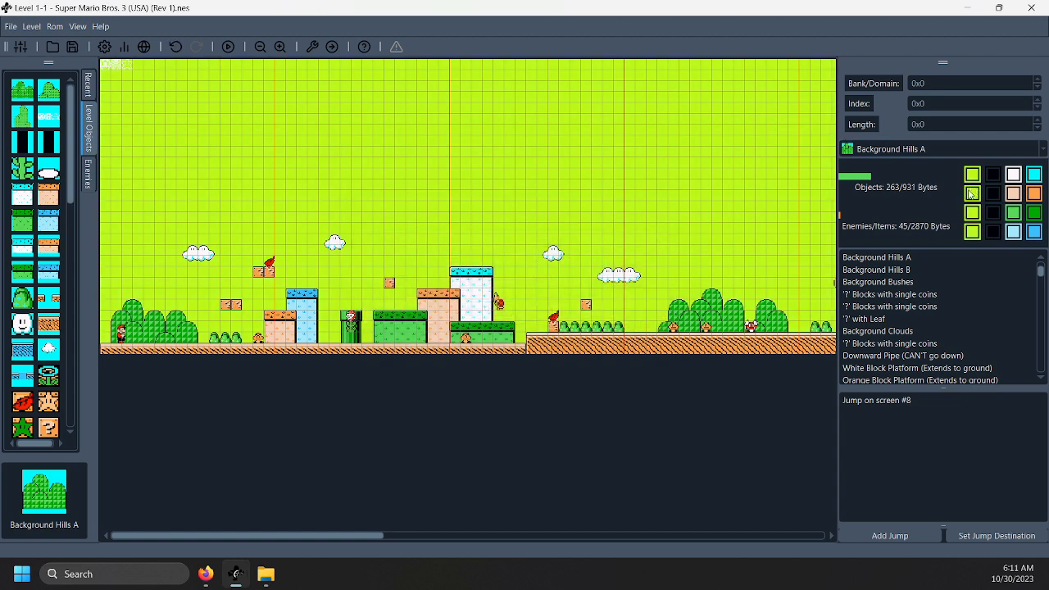
Preview several green shades for the level's background and apply dark teal from the NES Color Table
left_click(971, 195)
left_click(589, 257)
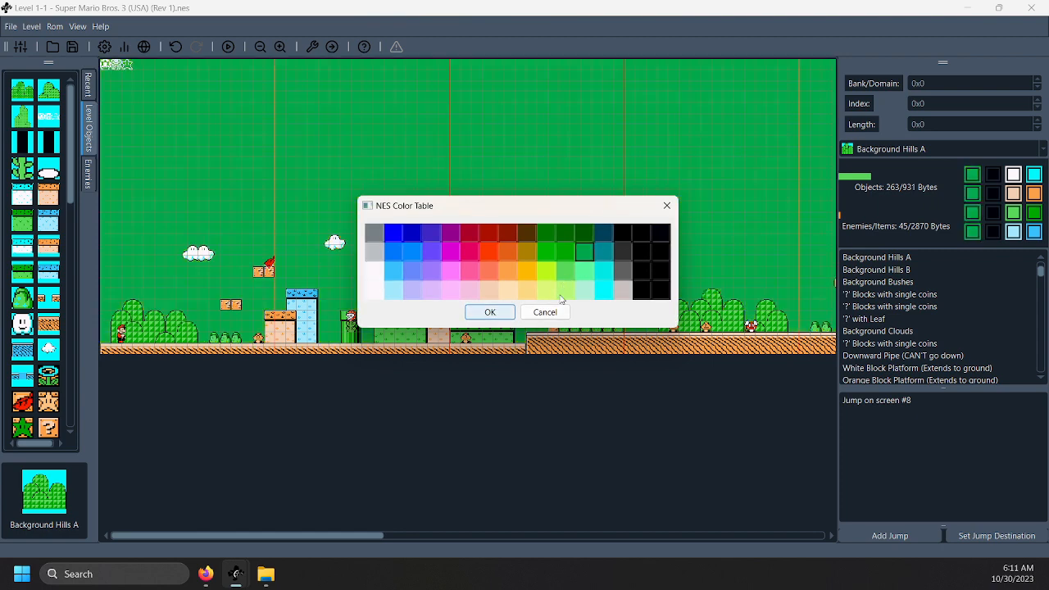
left_click(602, 247)
left_click(585, 272)
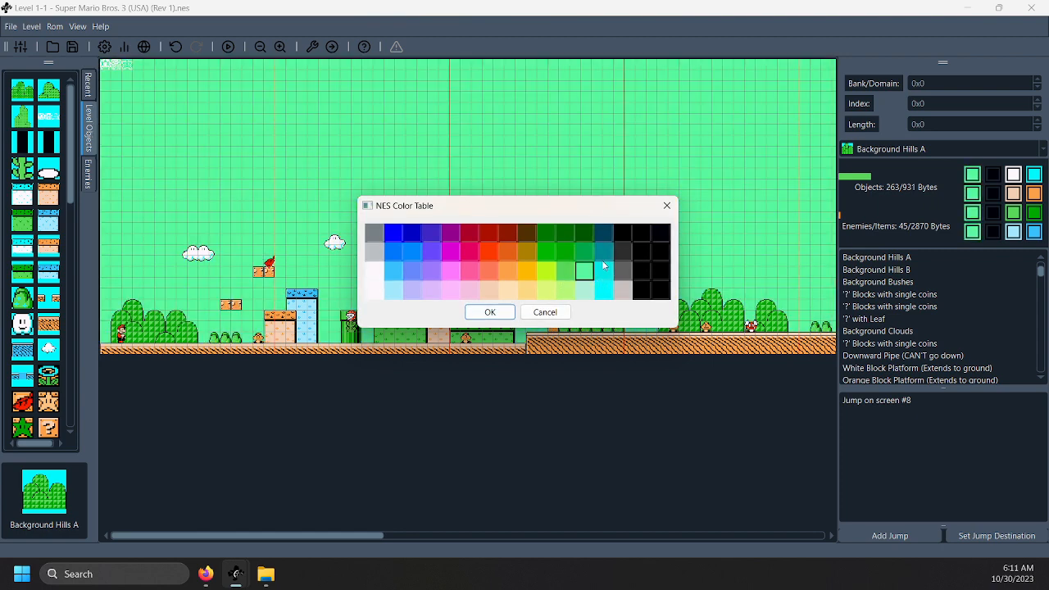
left_click(603, 251)
left_click(489, 312)
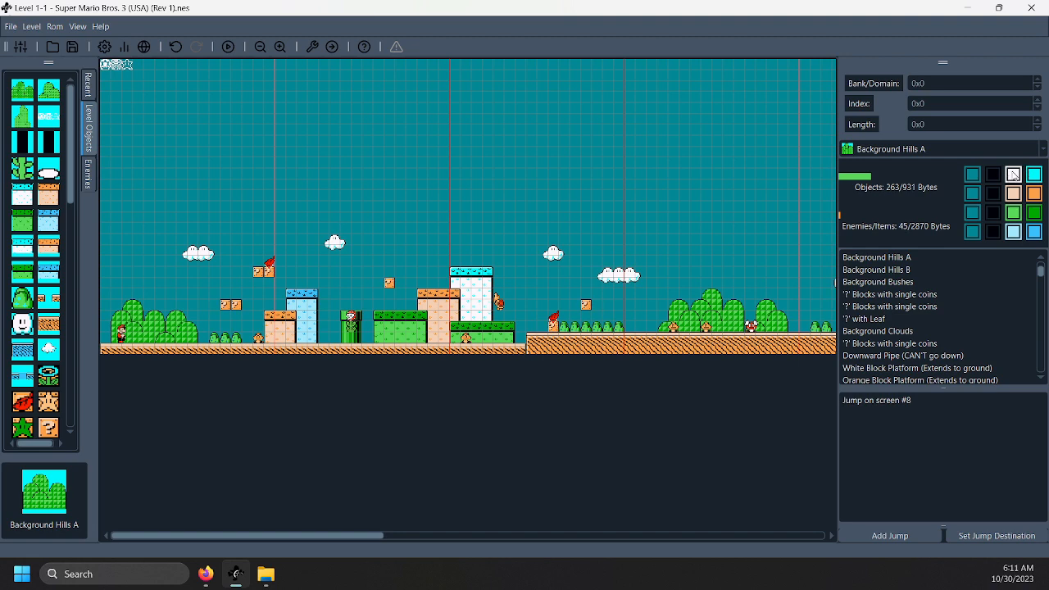
Recolour the white clouds and white block to lime, and the block's cyan top to dark green, using the NES Color Table
left_click(1013, 175)
left_click(546, 271)
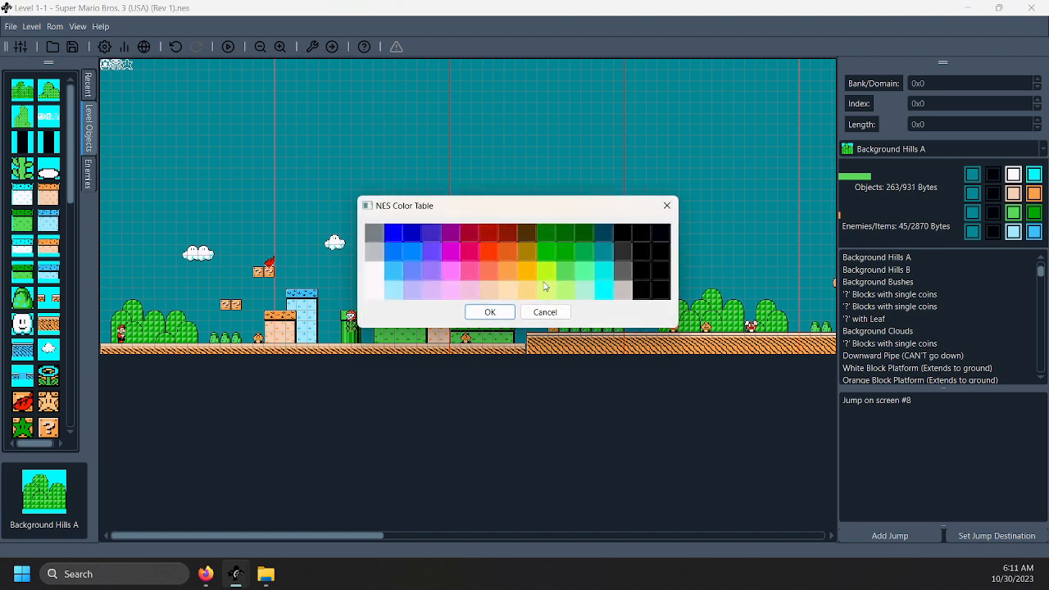
left_click(489, 312)
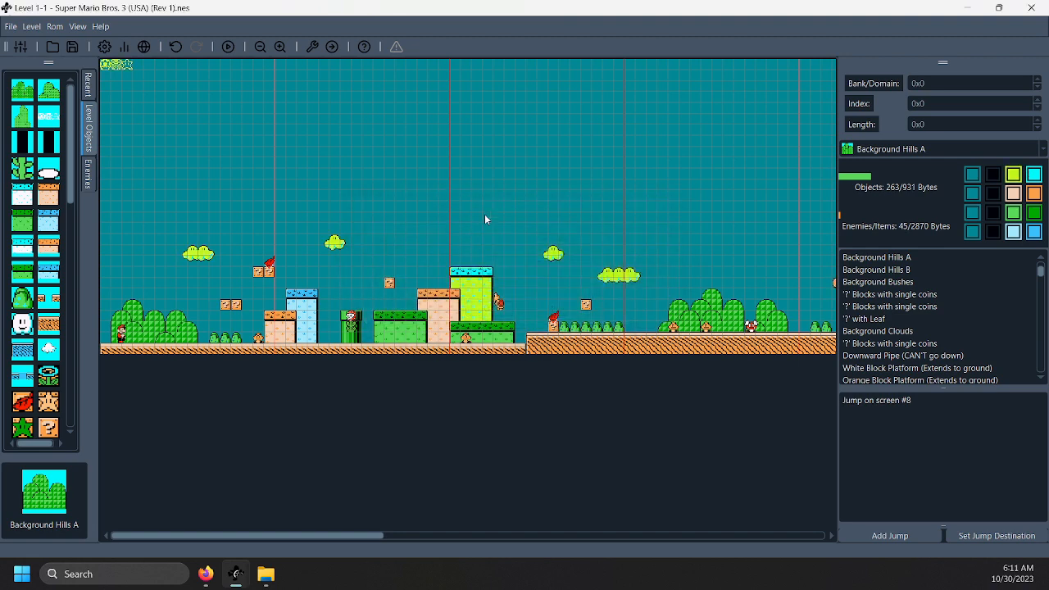
left_click(1024, 171)
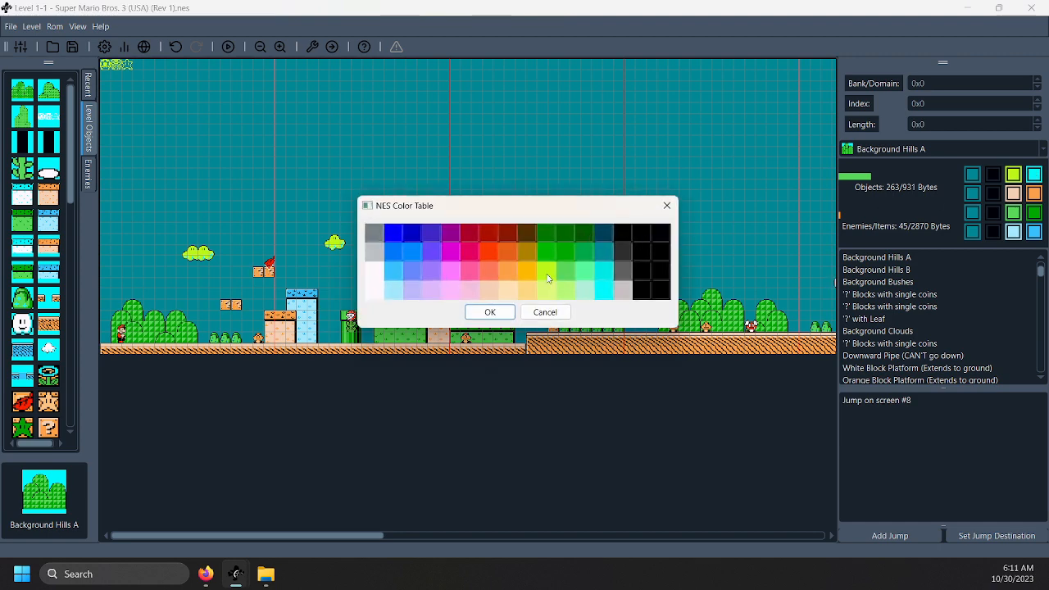
left_click(585, 233)
left_click(489, 312)
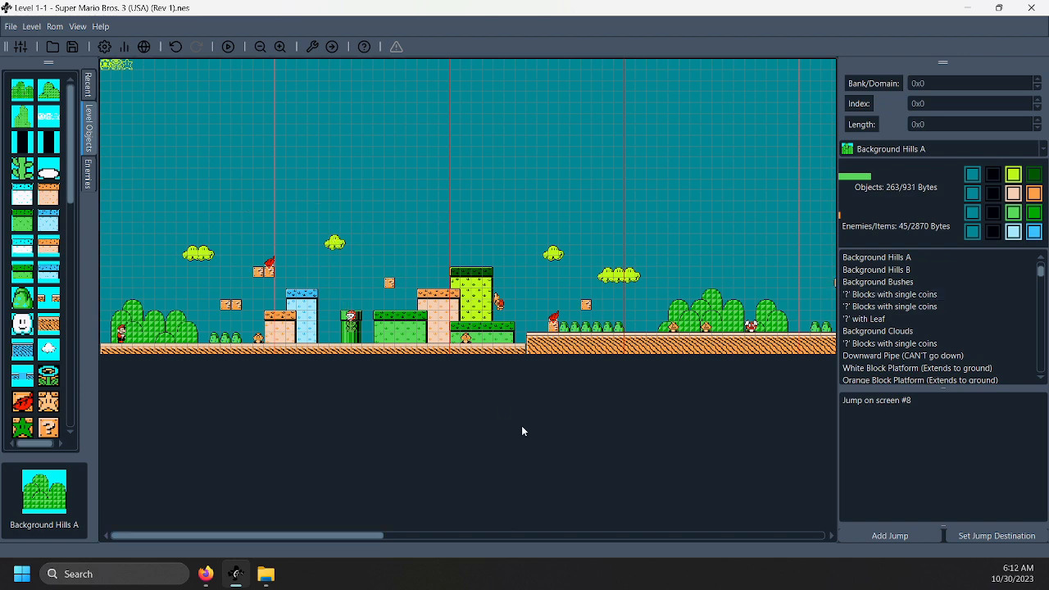
Set the clouds and tall block to white, and the block's top to red, using the NES Color Table
left_click(1014, 177)
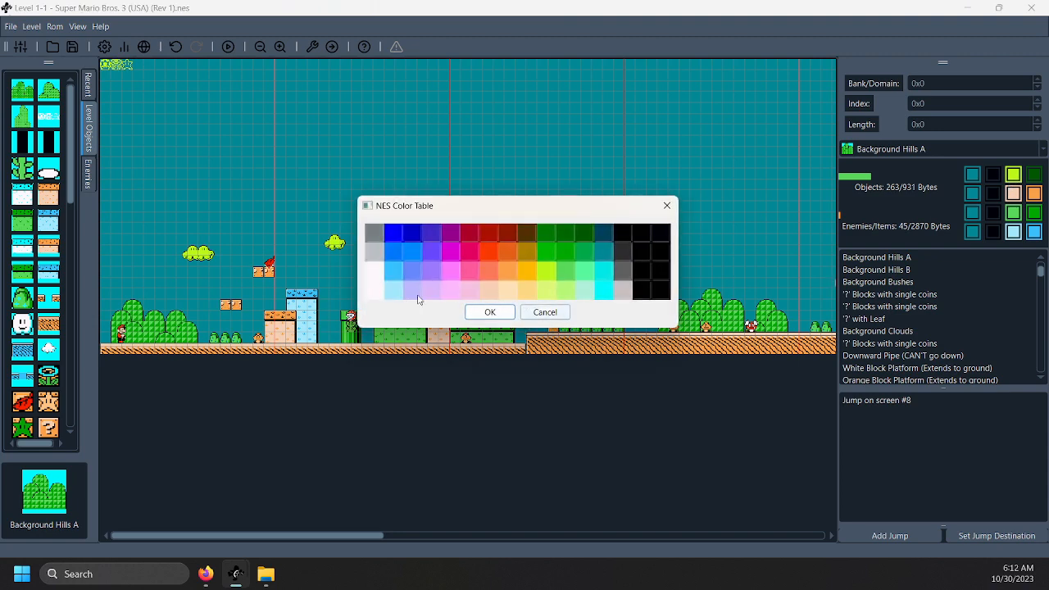
left_click(375, 289)
left_click(489, 312)
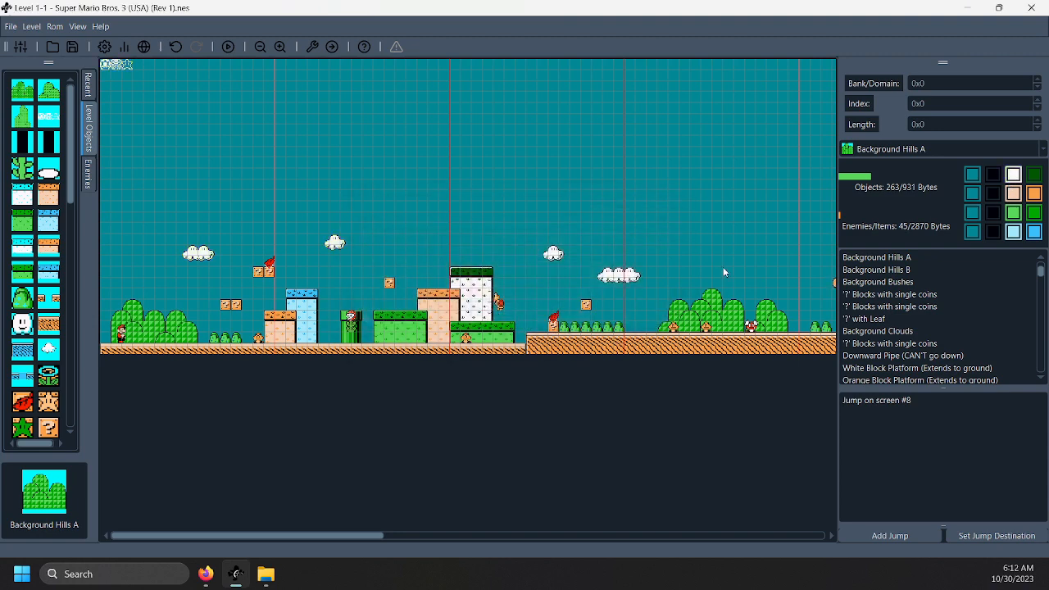
left_click(1034, 175)
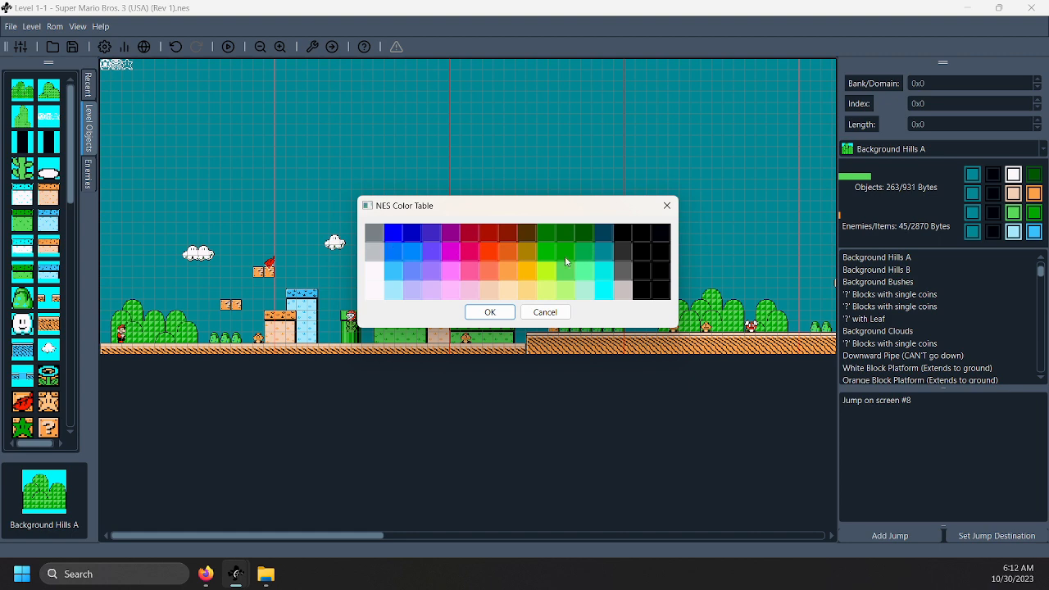
left_click(486, 251)
left_click(490, 312)
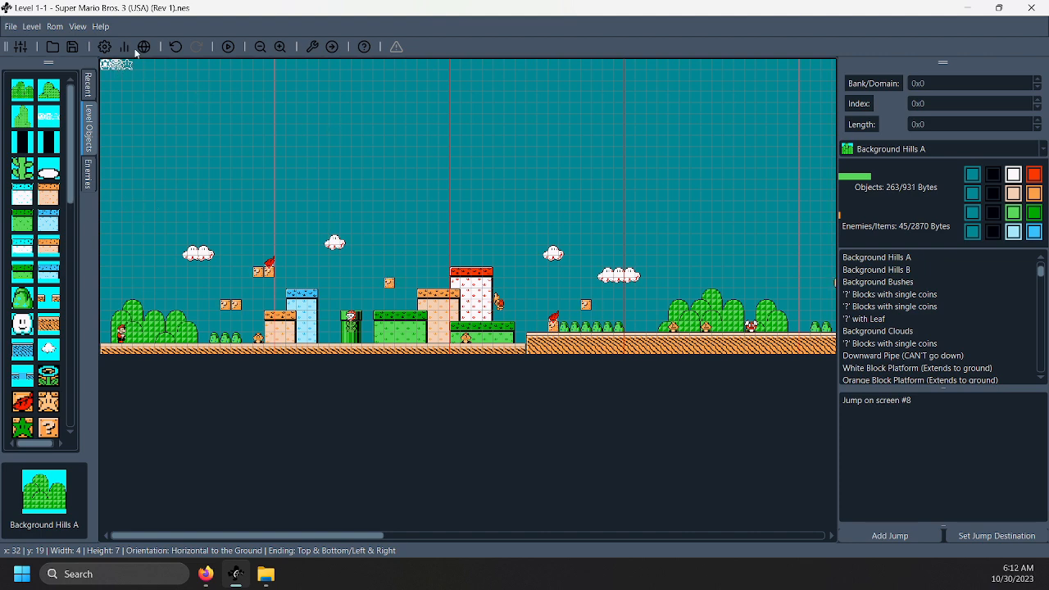
Read the Object Toolbox help and look through its enemies and level objects
left_click(364, 46)
left_click(27, 188)
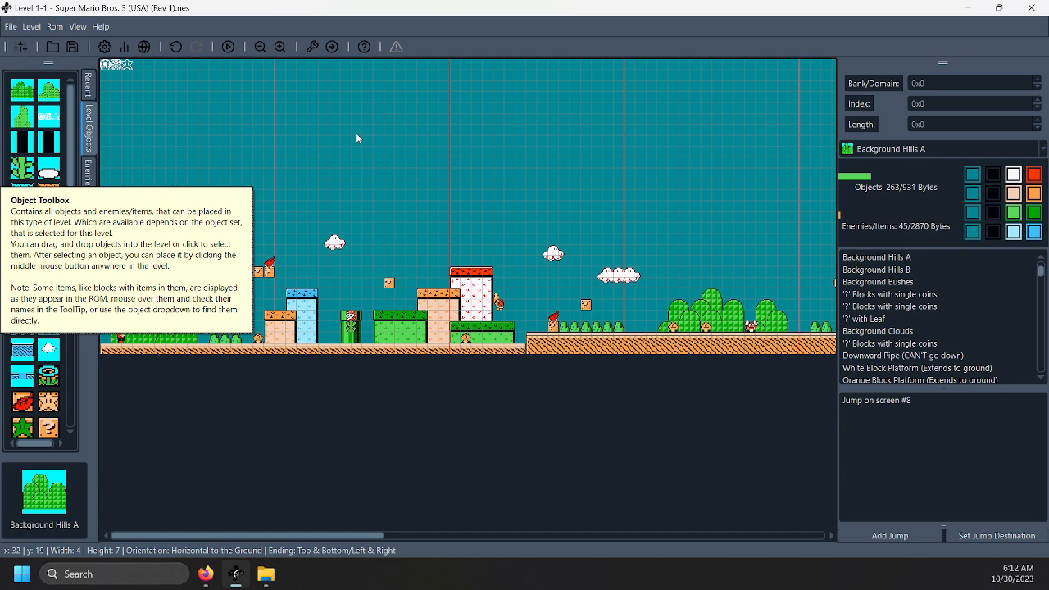
left_click(72, 216)
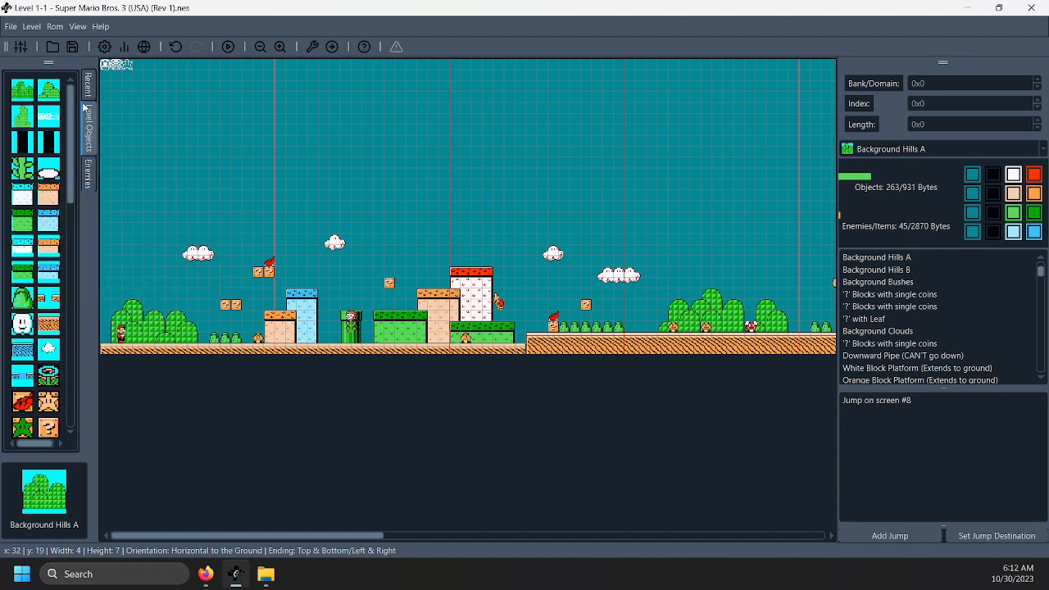
left_click(88, 175)
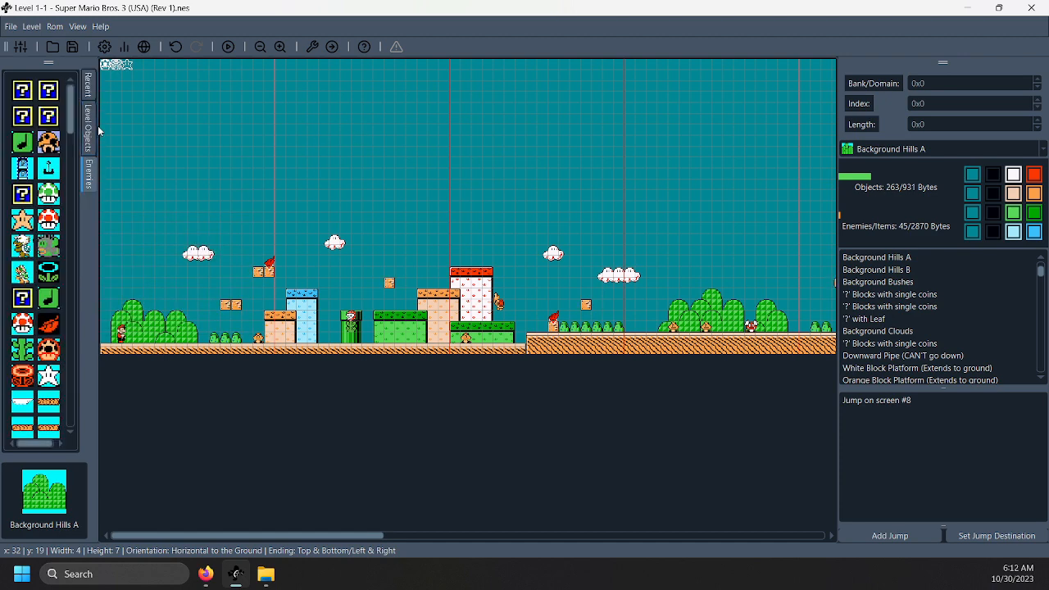
left_click(88, 127)
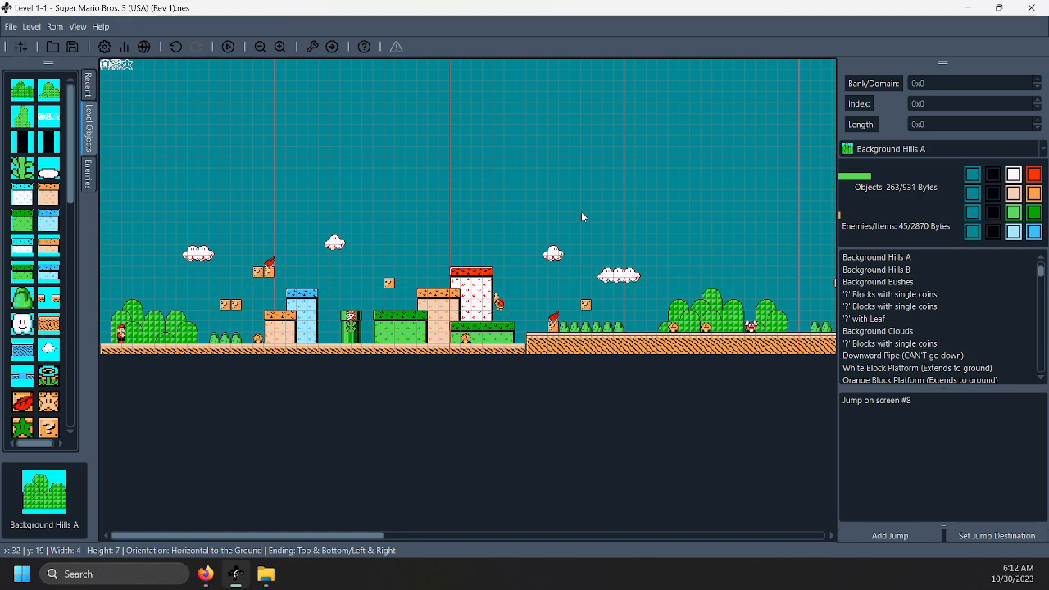
Delete every object and enemy from the level and place a 16-block-wide Flat Ground beneath Mario's start
key("ctrl+a")
key("Delete")
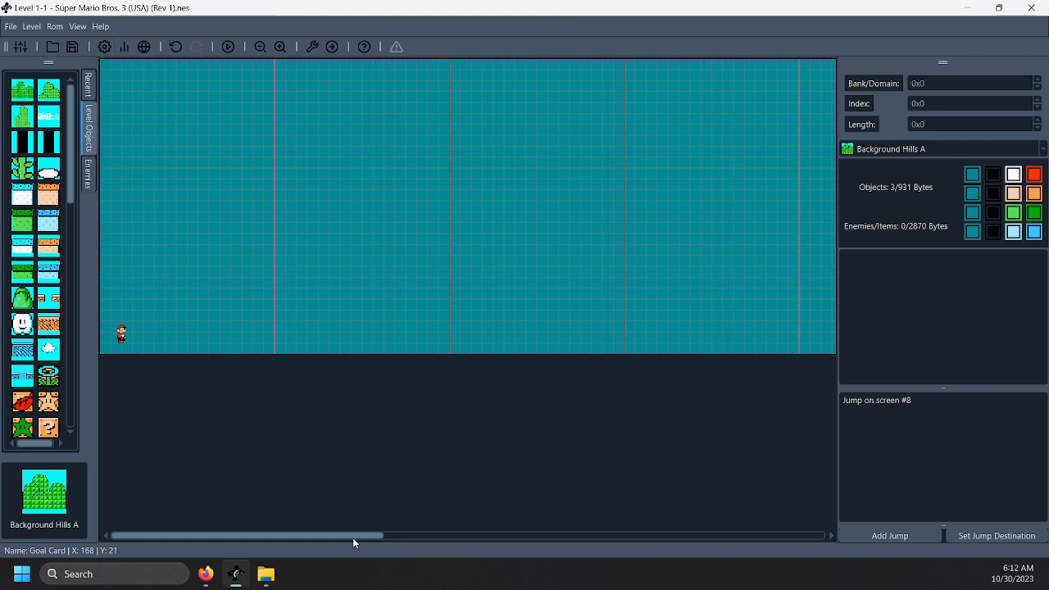
left_click_drag(352, 538, 99, 486)
left_click_drag(47, 323, 270, 340)
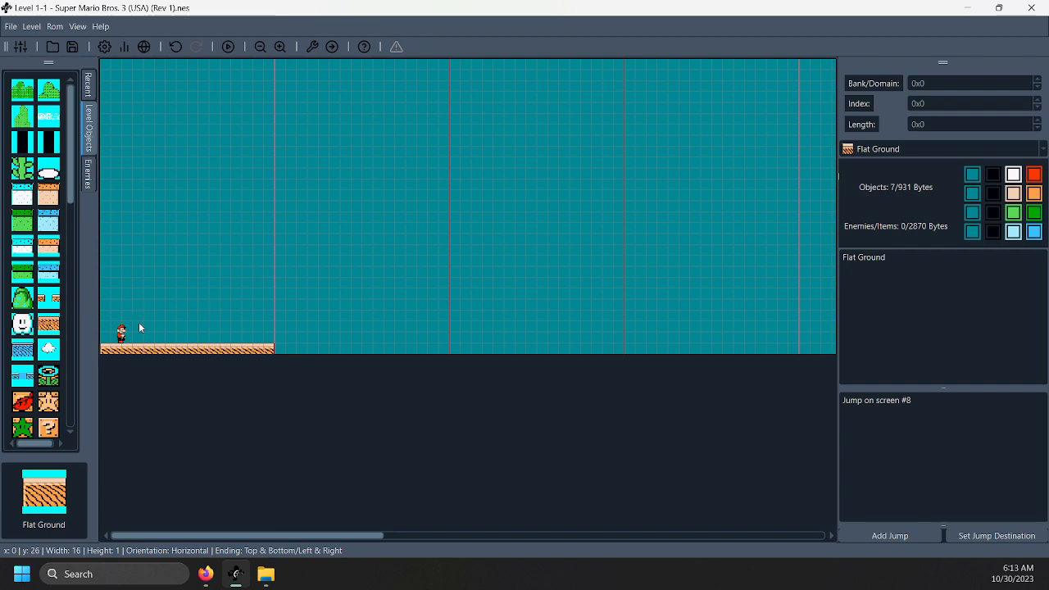
Paste two copies of the Flat Ground, one at x 32 and one resized to 12 by 2 blocks at x 18
left_click(156, 350)
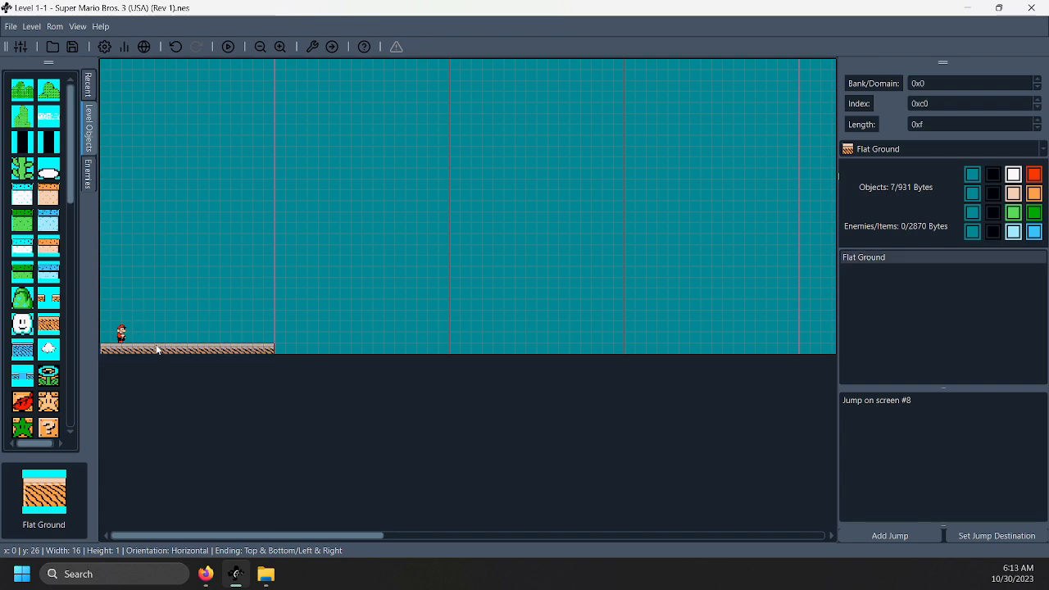
key("ctrl+v")
left_click_drag(208, 351, 312, 302)
key("ctrl+v")
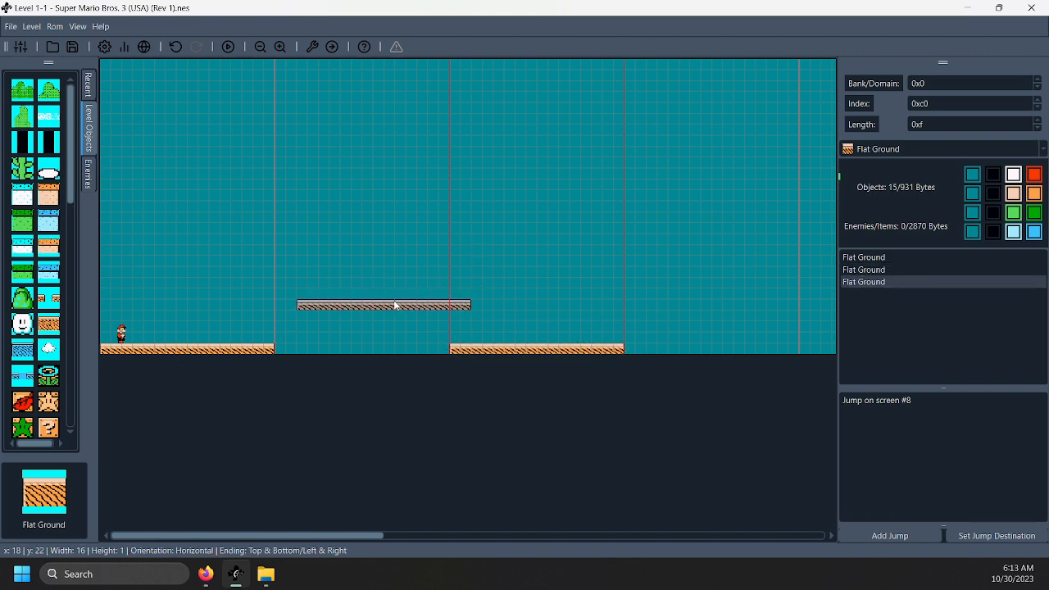
left_click_drag(472, 304, 401, 341)
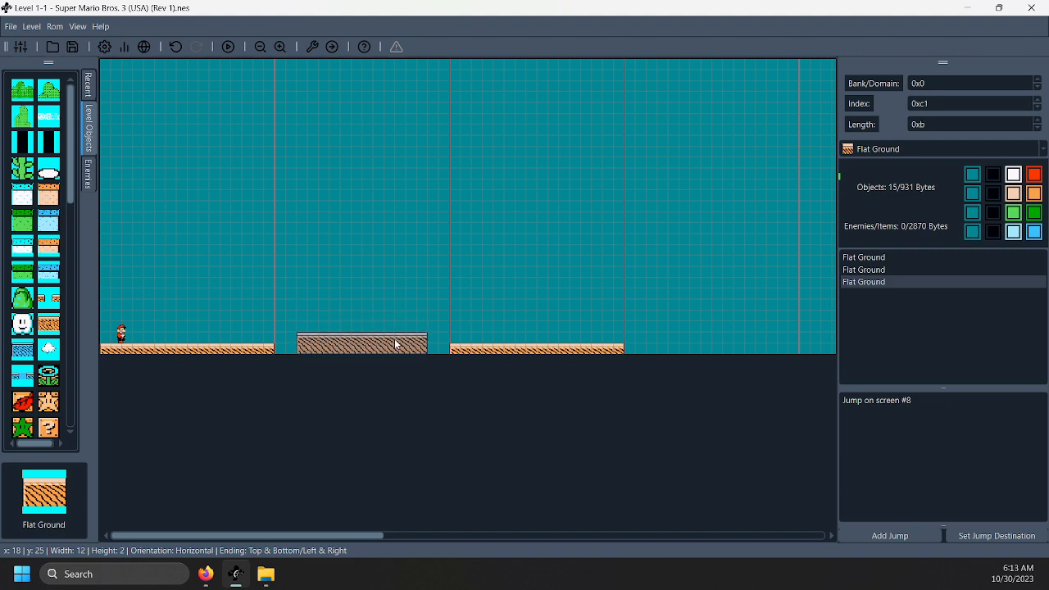
Try placing short Flat Ground pieces in mid-air, moving or resizing one above the raised ground, and remove them all
middle_click(449, 228)
middle_click(444, 232)
key("ctrl+z")
key("ctrl+z")
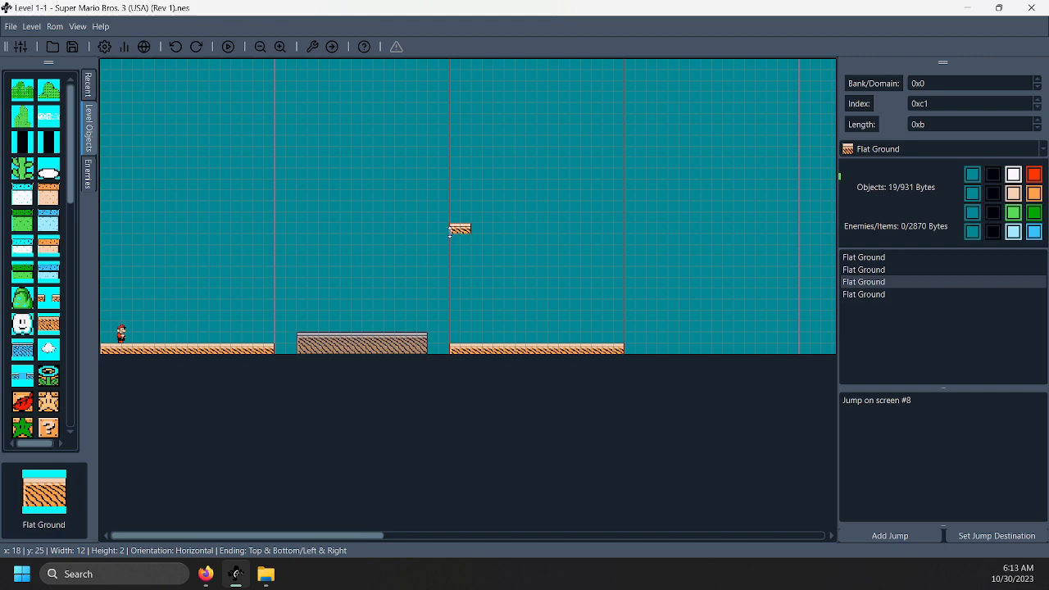
middle_click(363, 206)
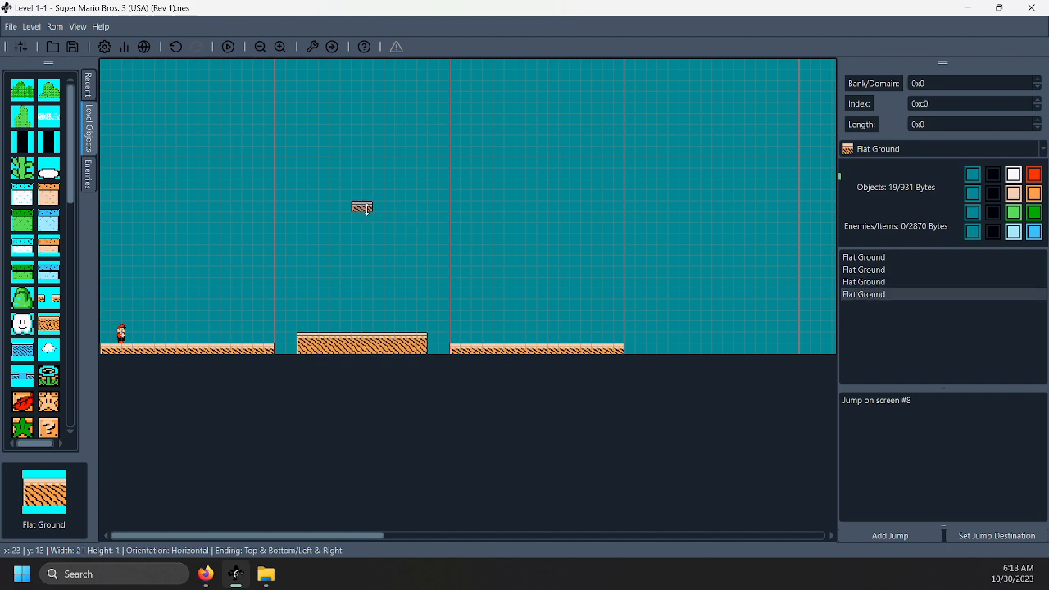
left_click_drag(366, 205, 356, 300)
key("Delete")
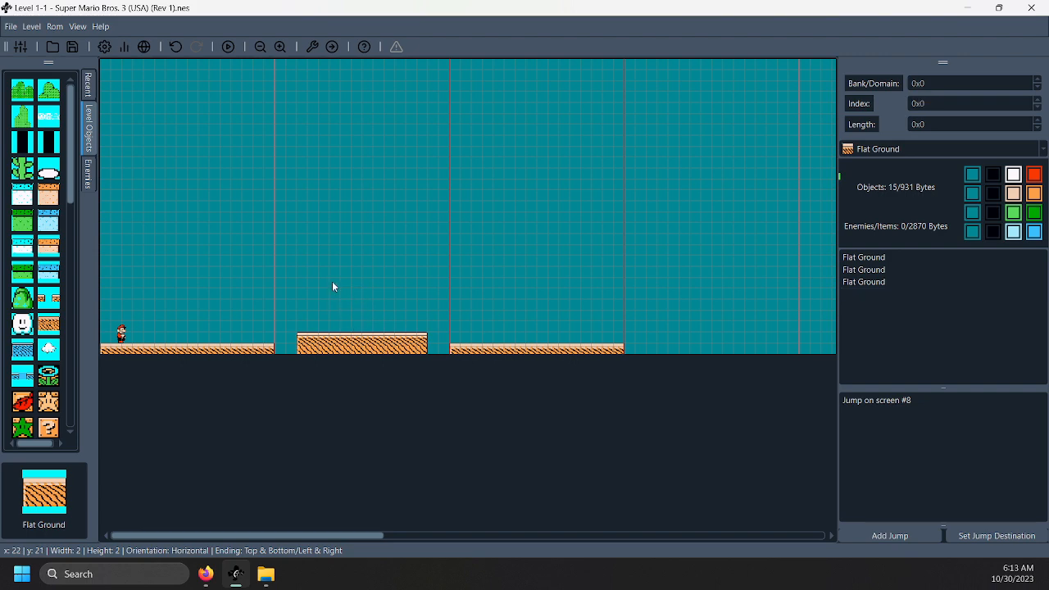
Copy the raised 12 by 2 block Flat Ground and place the duplicate at x 50, y 25
left_click(33, 27)
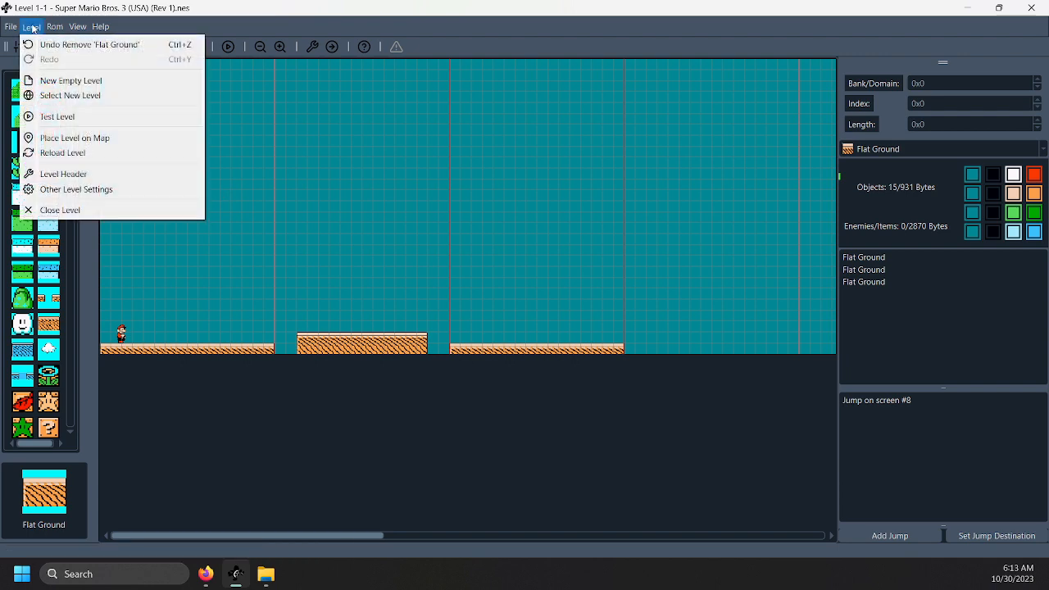
left_click(576, 209)
left_click(357, 348)
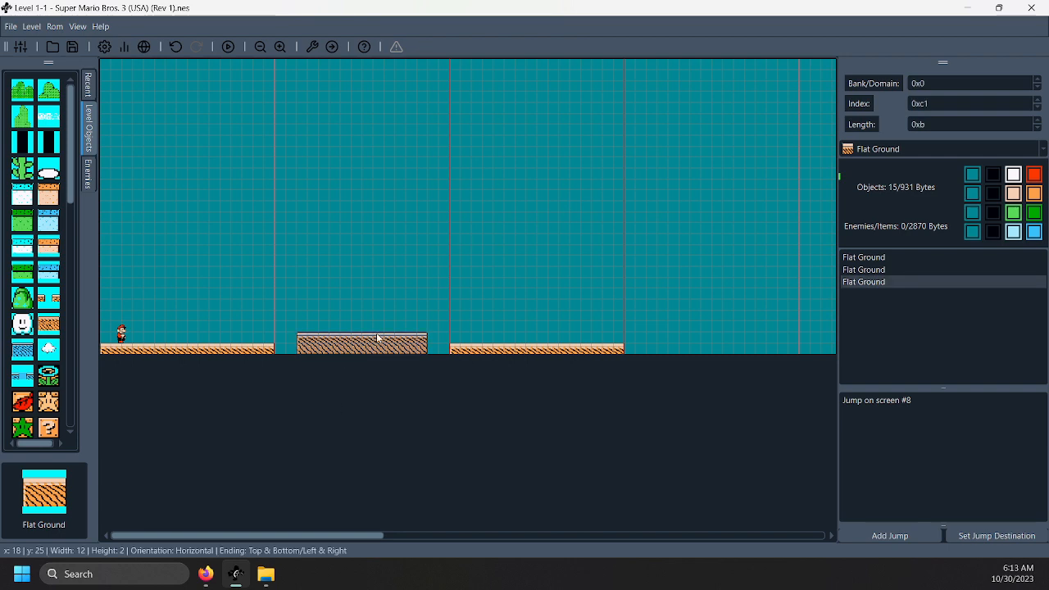
key("ctrl+c")
key("ctrl+v")
left_click_drag(424, 347, 714, 337)
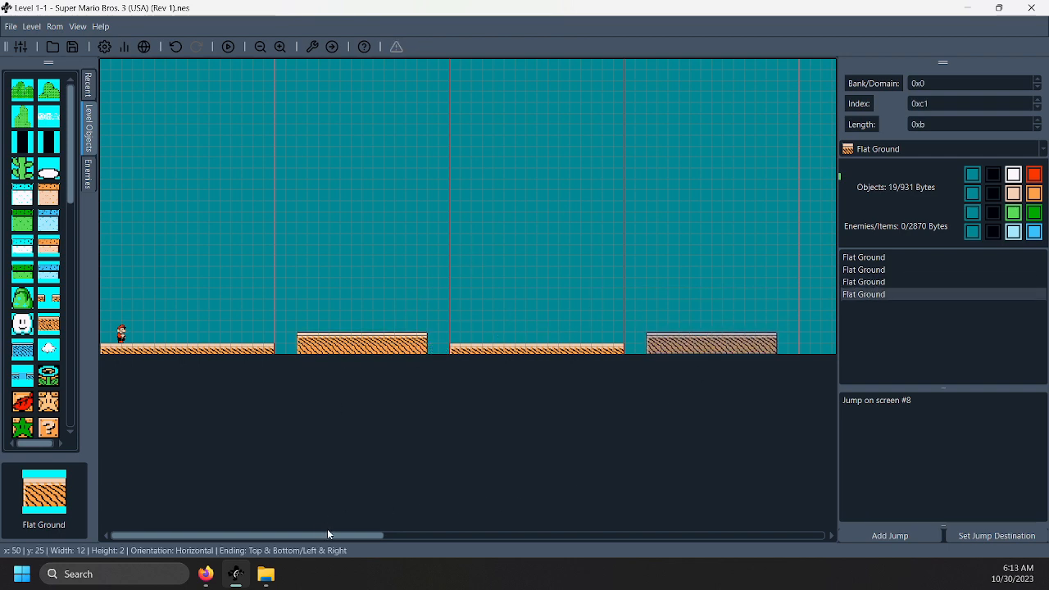
Paste another 16-block Flat Ground after the second raised section, at x 64, y 26
left_click_drag(327, 534, 437, 533)
left_click(279, 353)
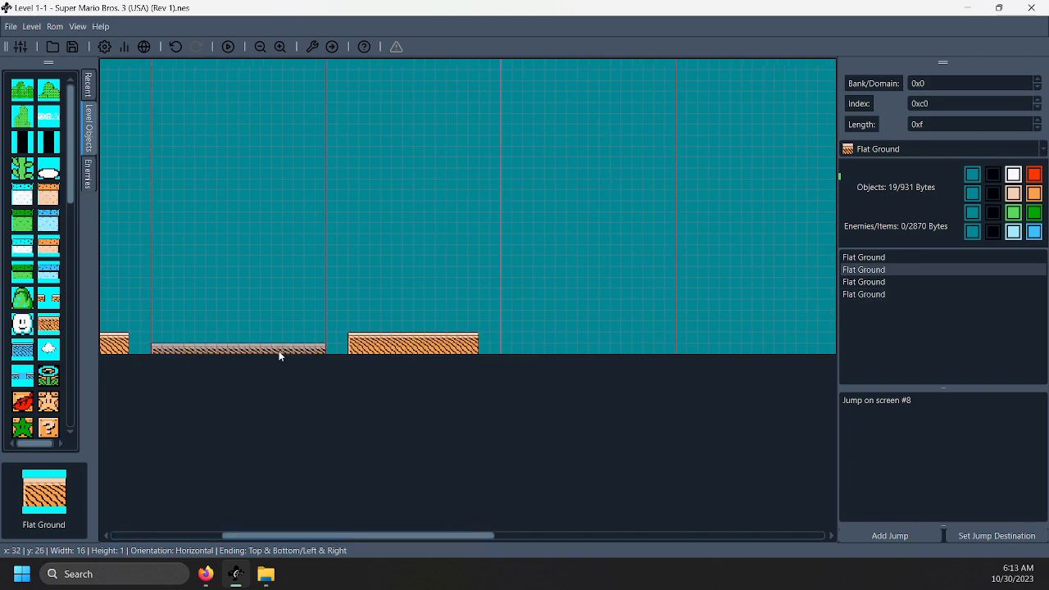
key("ctrl+v")
left_click_drag(347, 349, 567, 347)
left_click(508, 421)
left_click(614, 353)
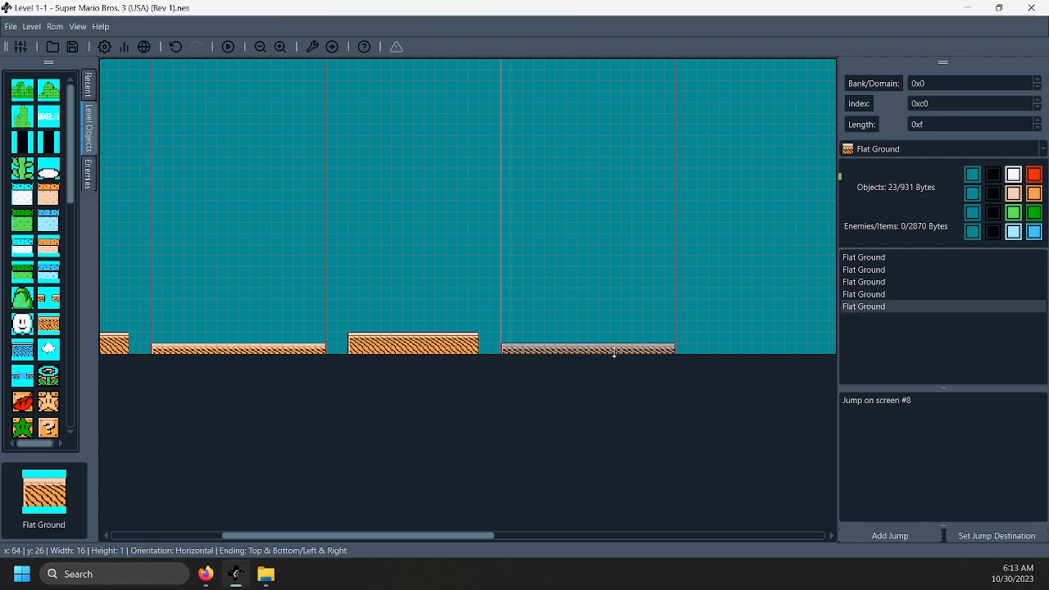
left_click(765, 343)
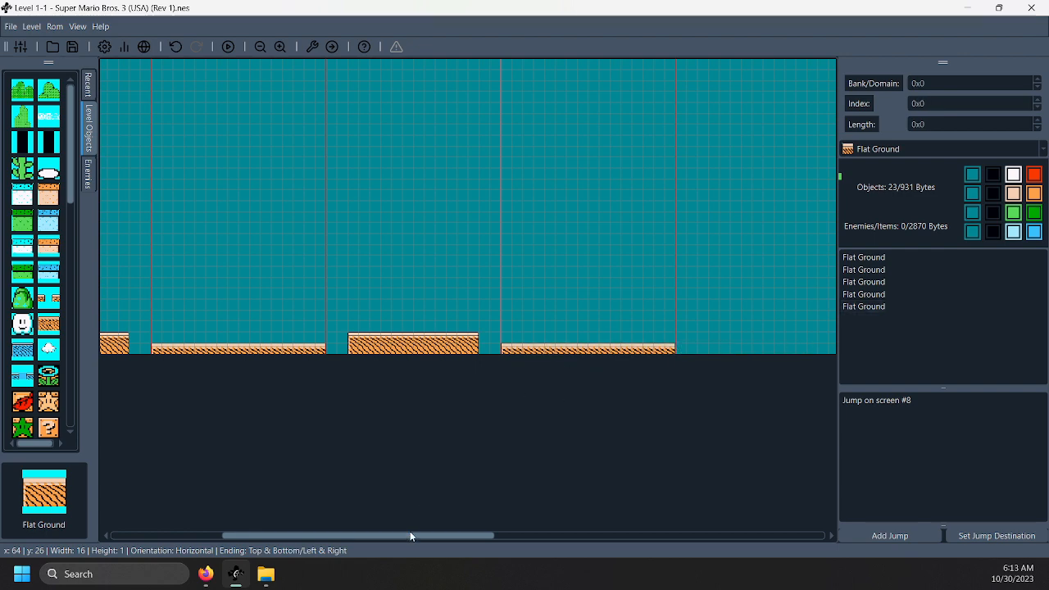
Extend the last Flat Ground to a width of 32 blocks
left_click_drag(410, 535, 512, 534)
left_click(382, 351)
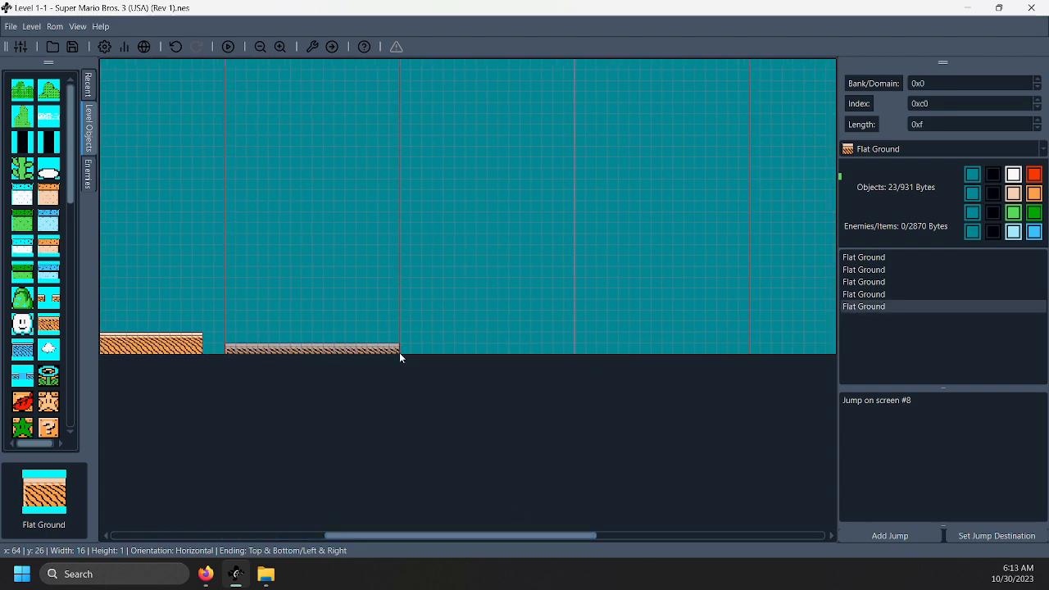
left_click_drag(398, 347, 549, 347)
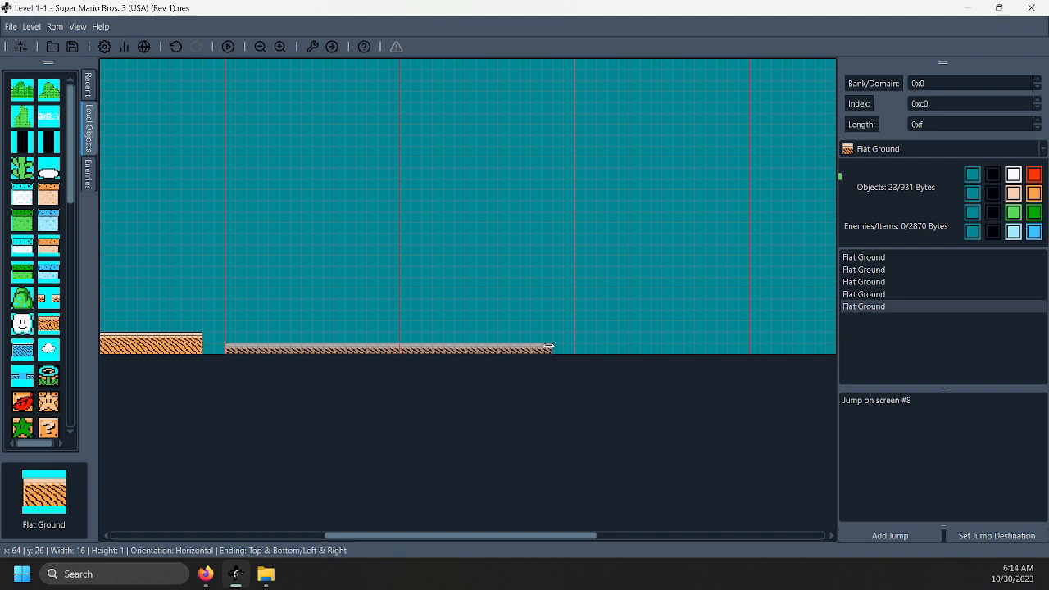
left_click(538, 304)
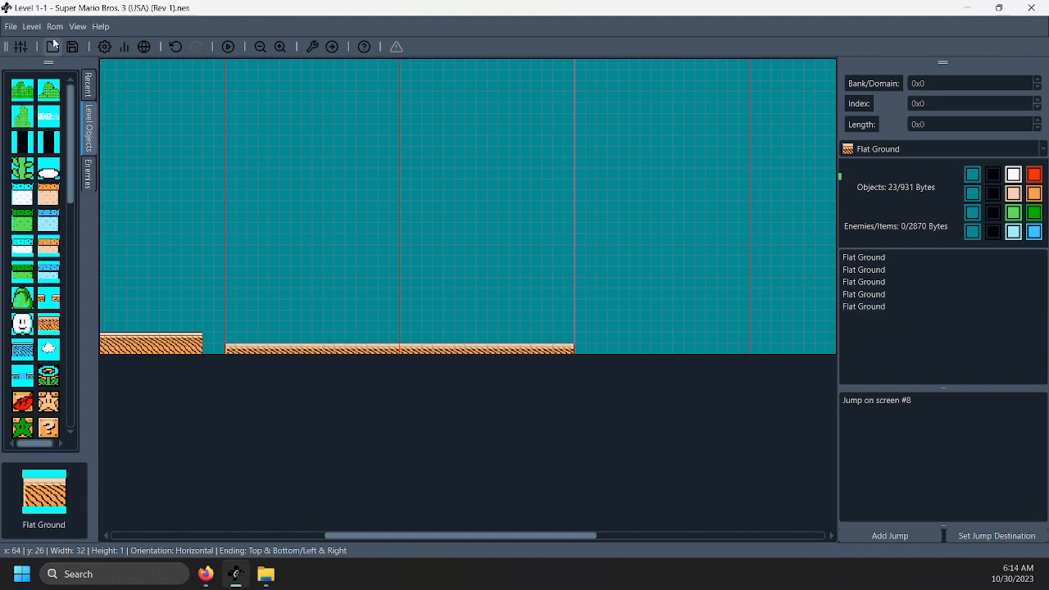
Set the Level Length to 0x5F / 96 Blocks in the Level Header Editor and close it
left_click(32, 27)
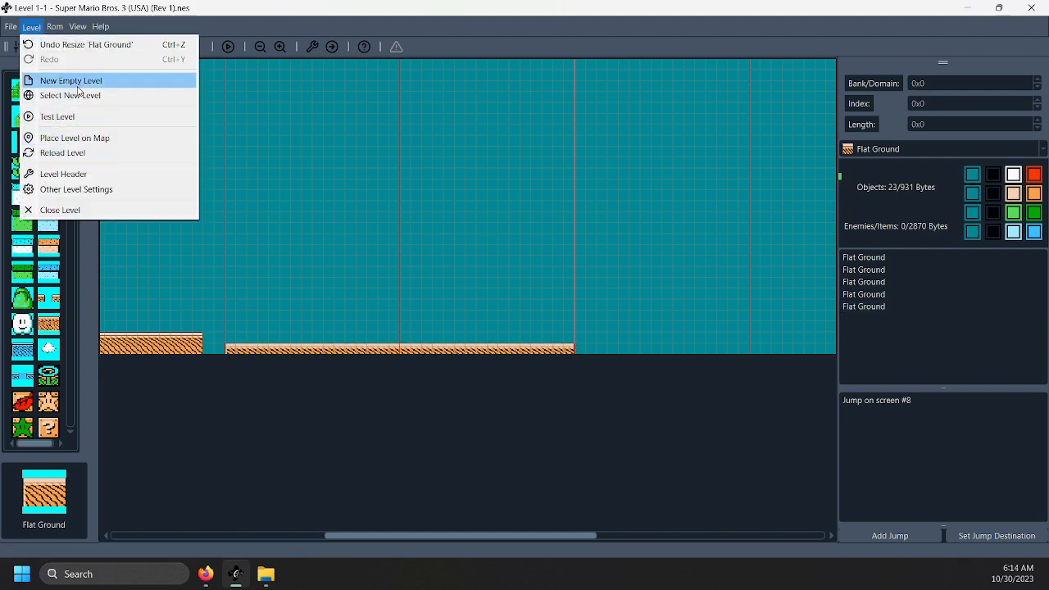
left_click(82, 174)
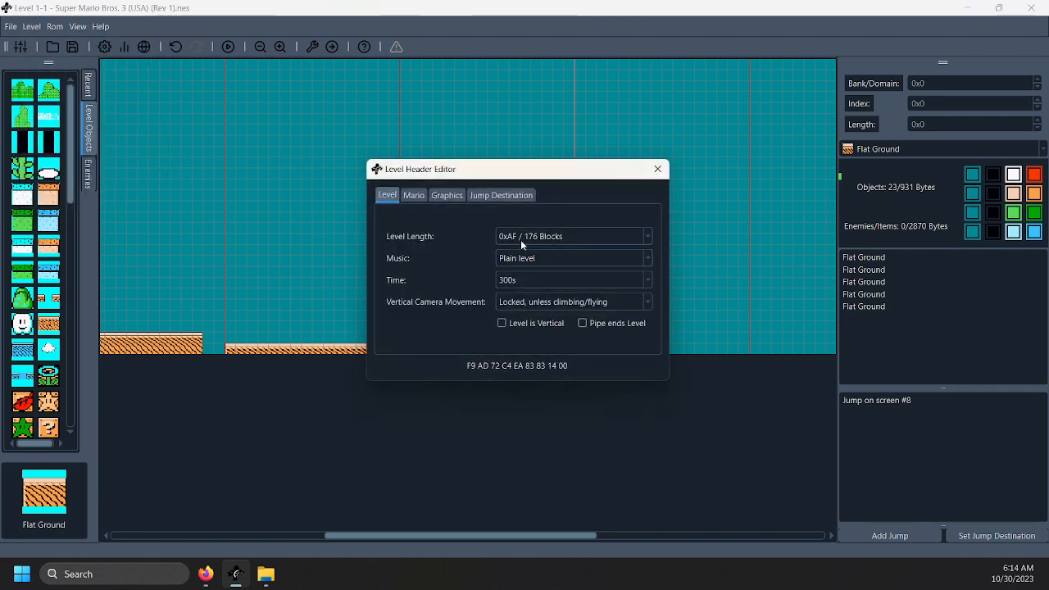
left_click(523, 240)
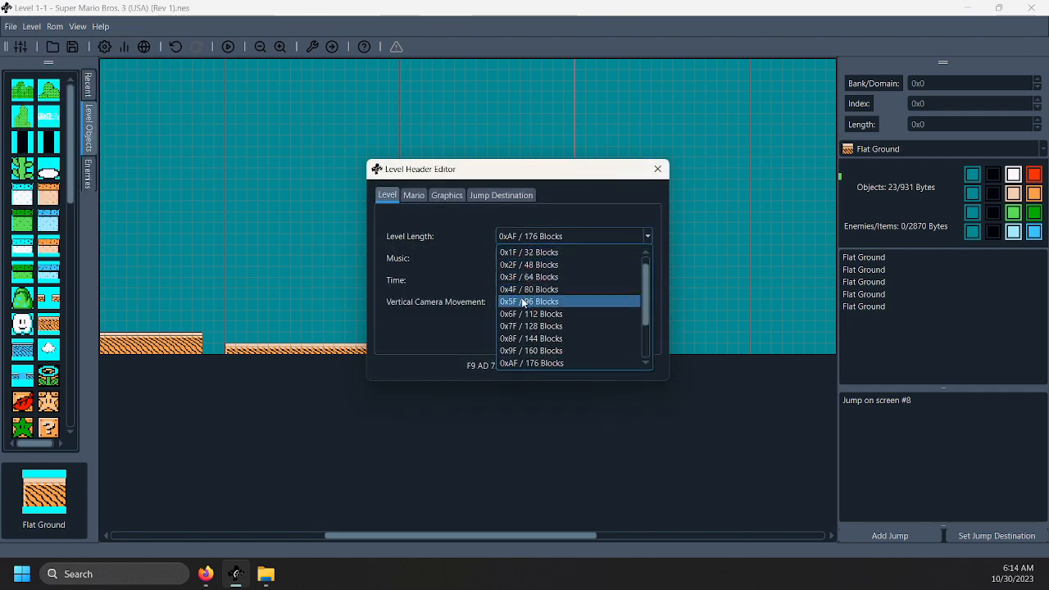
left_click(522, 314)
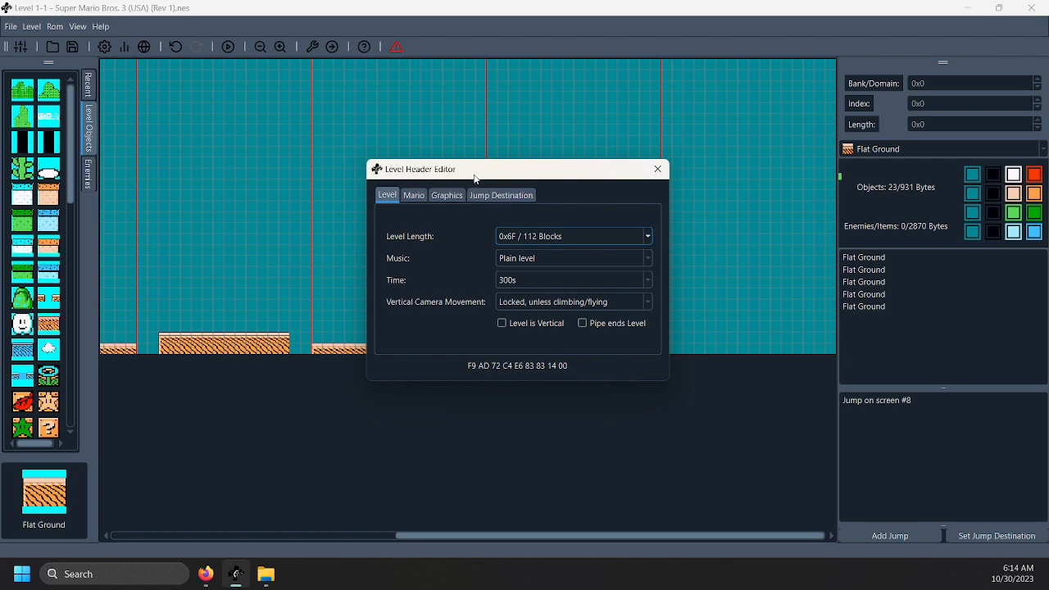
left_click_drag(474, 177, 320, 166)
left_click(406, 234)
left_click(348, 296)
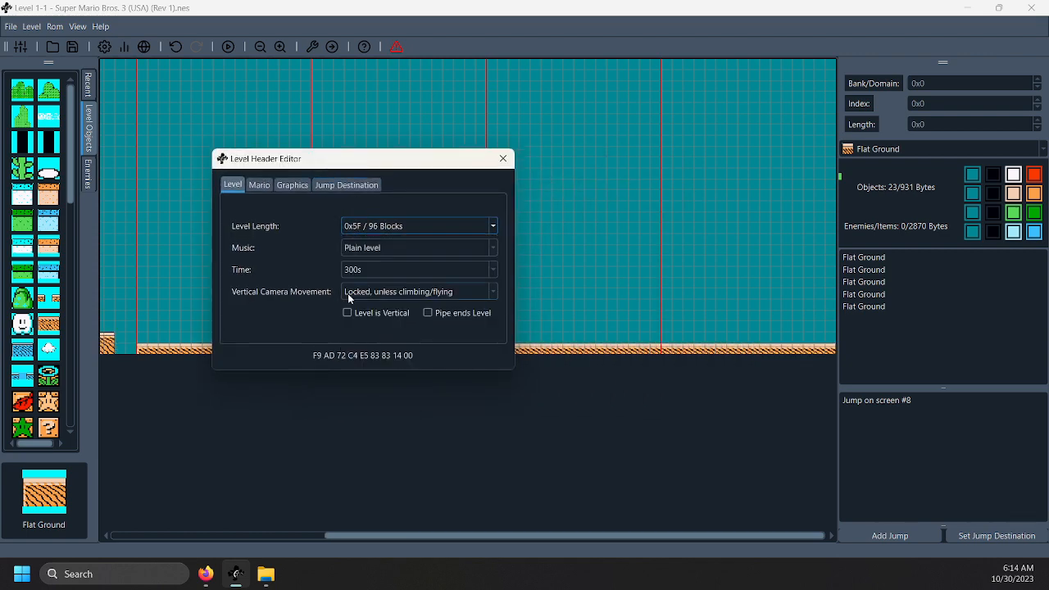
left_click(503, 158)
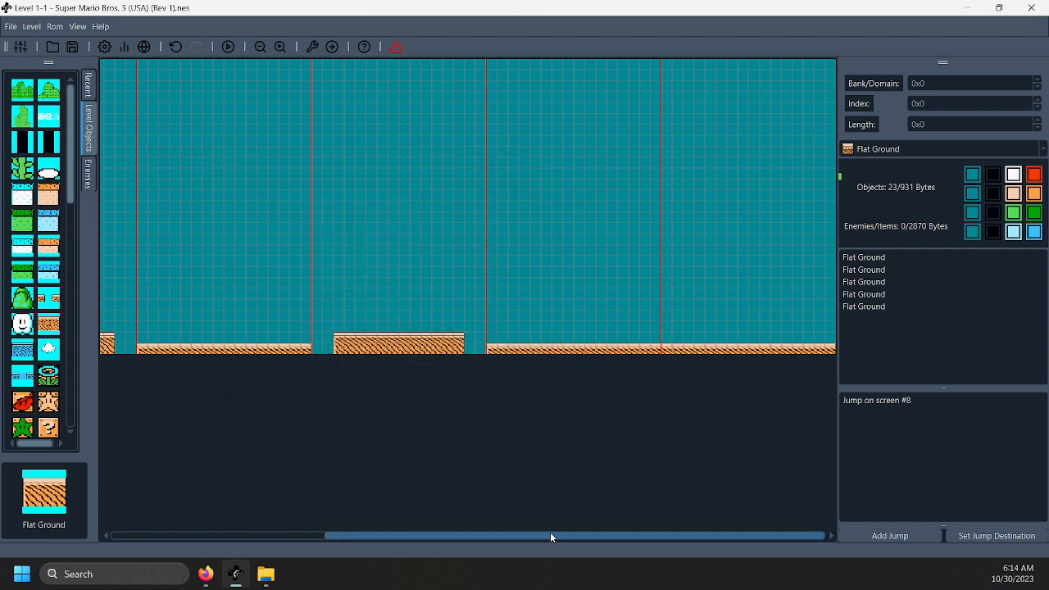
Remove the existing jump on screen #8 from the level
left_click_drag(549, 532, 135, 516)
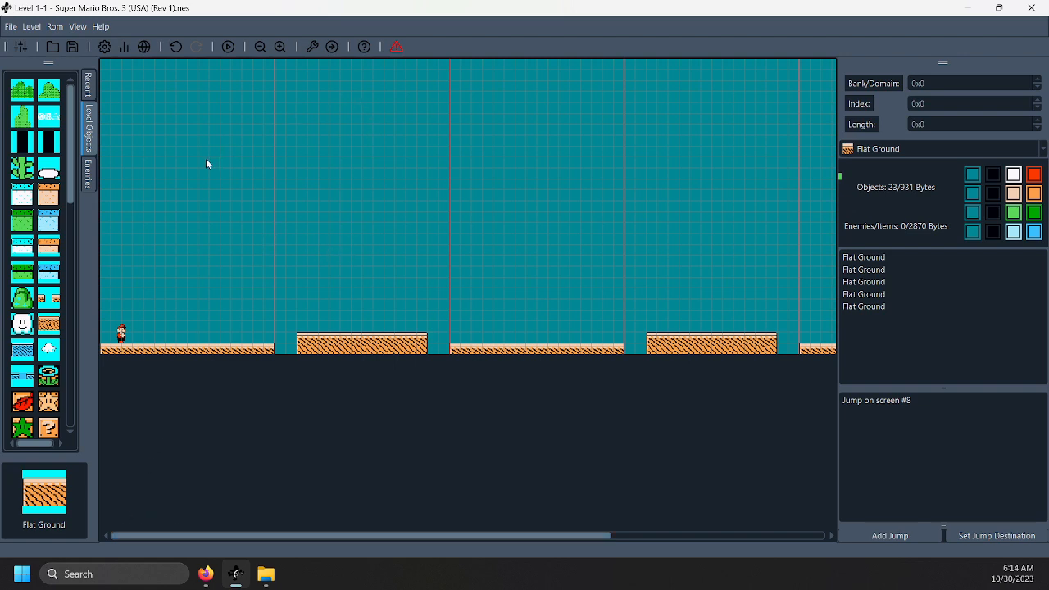
left_click(871, 402)
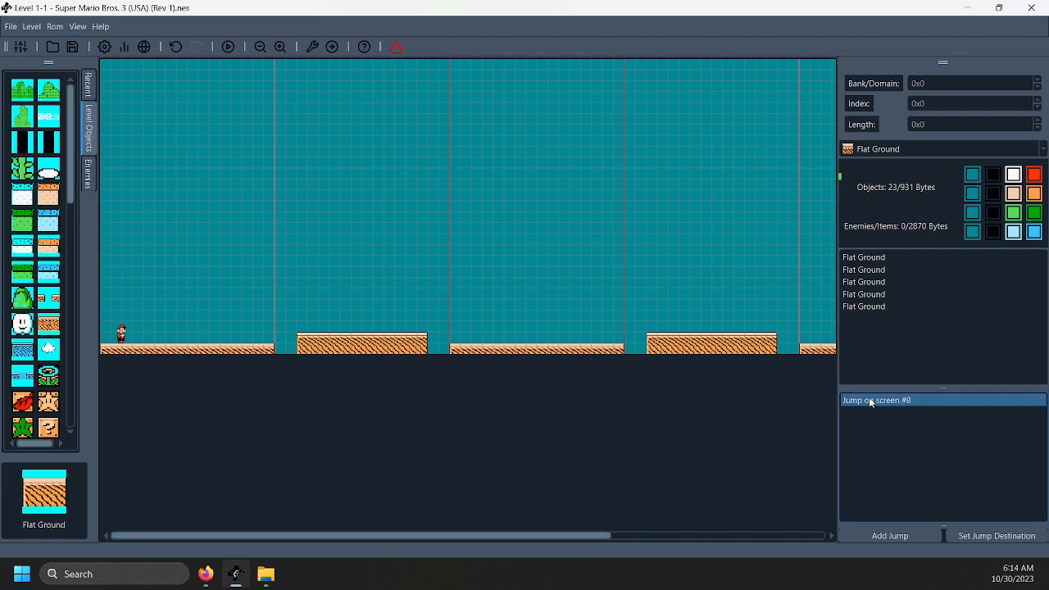
right_click(871, 402)
left_click(892, 421)
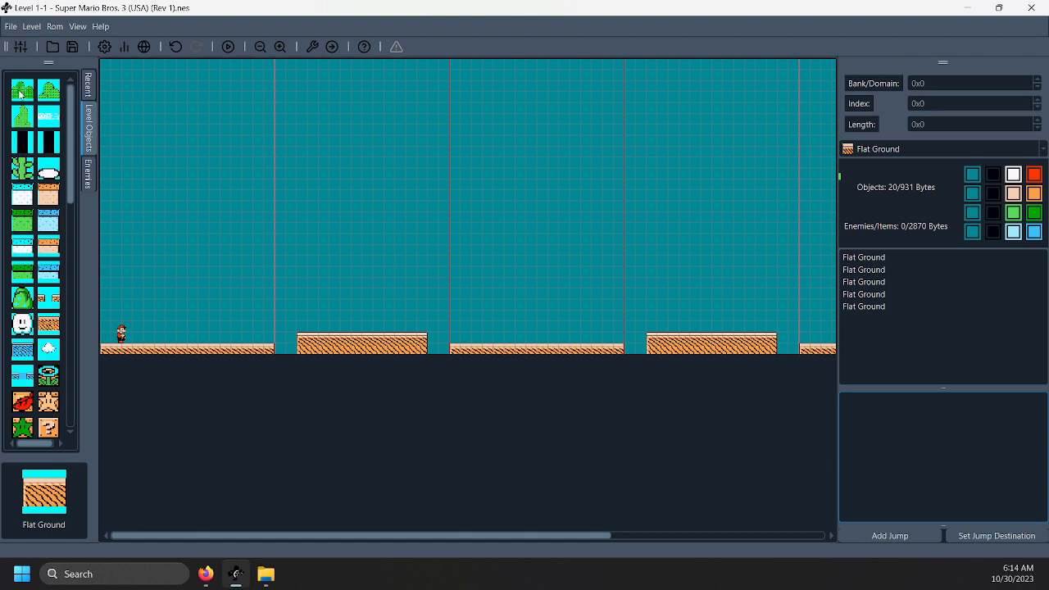
Place Background Hills C and B on the third ground section, and Background Hills A and B on the first one
left_click_drag(26, 115, 542, 260)
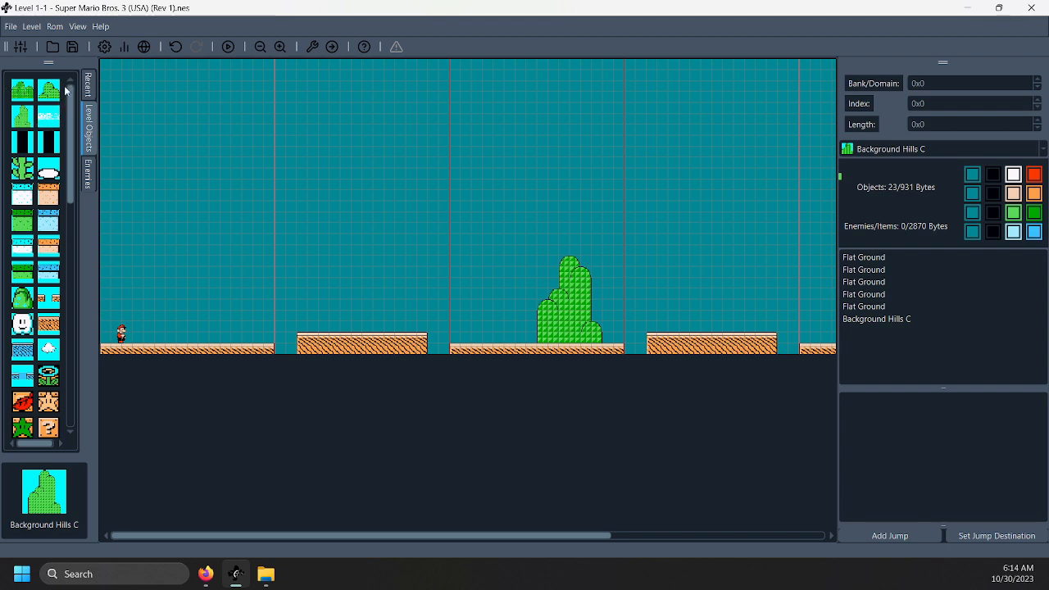
left_click_drag(53, 92, 510, 323)
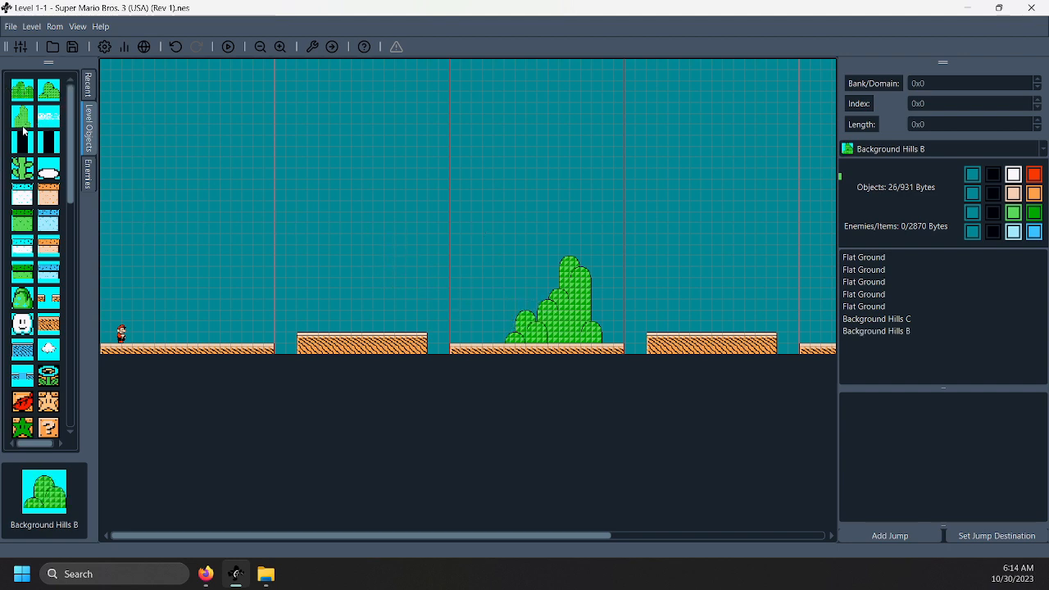
left_click_drag(28, 102, 196, 311)
left_click_drag(53, 96, 195, 311)
left_click(230, 236)
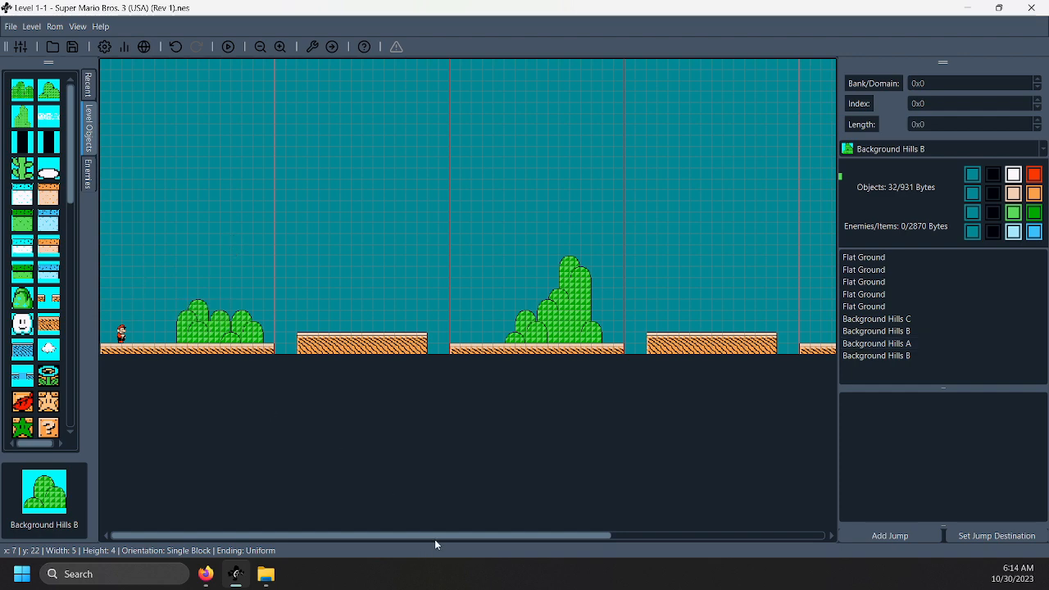
Place a Level Ending object near the start of the last Flat Ground
left_click_drag(435, 540, 658, 529)
scroll(23, 344, "down", 10)
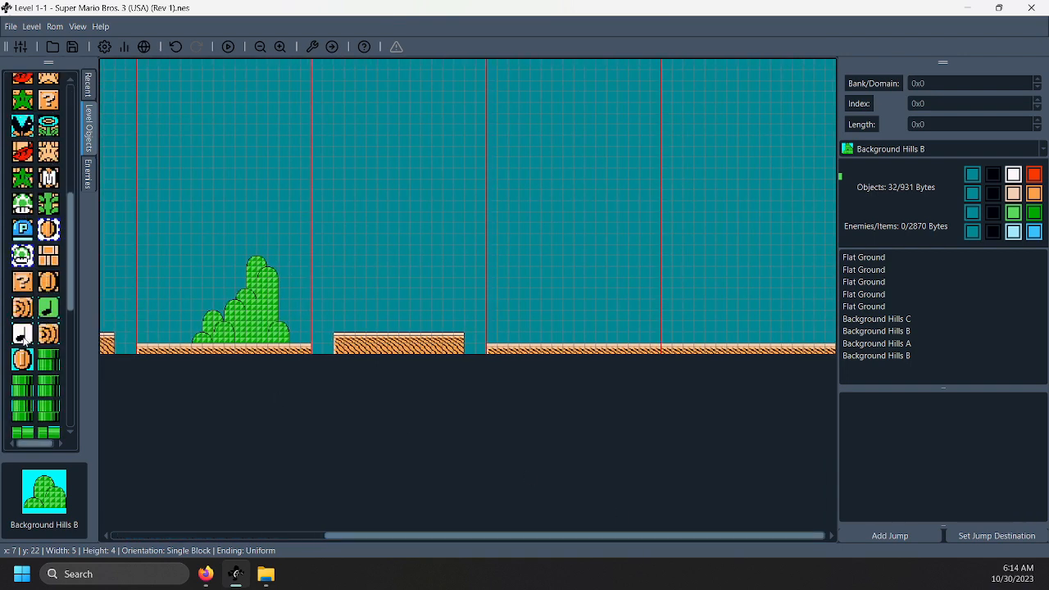
scroll(24, 339, "down", 3)
left_click_drag(49, 237, 519, 72)
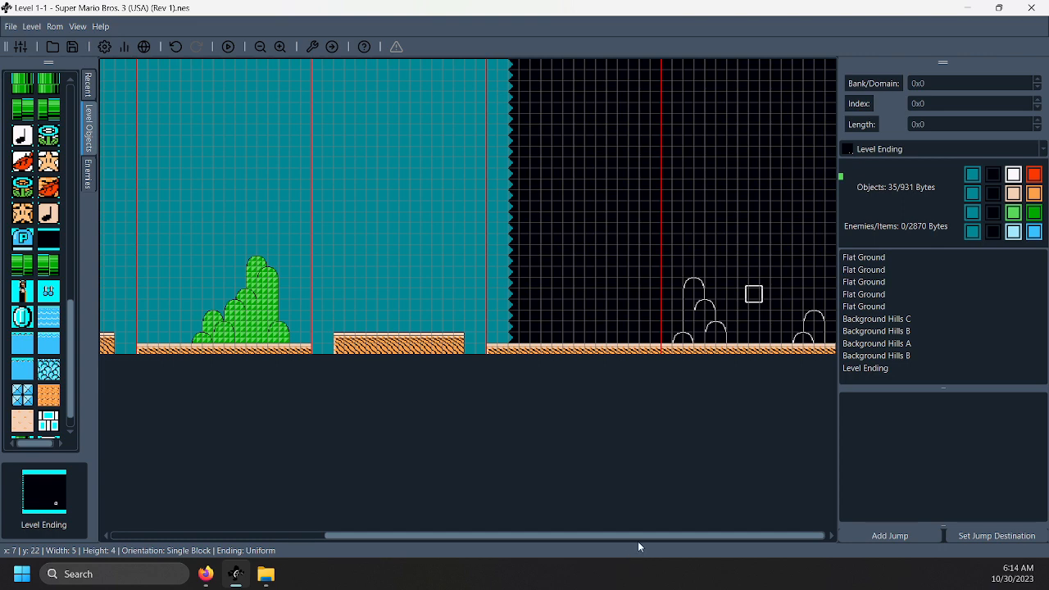
Place a Downward Pipe (CAN go down) and a Downward Pipe (CAN'T go down) on the first raised ground section
left_click_drag(685, 534, 279, 506)
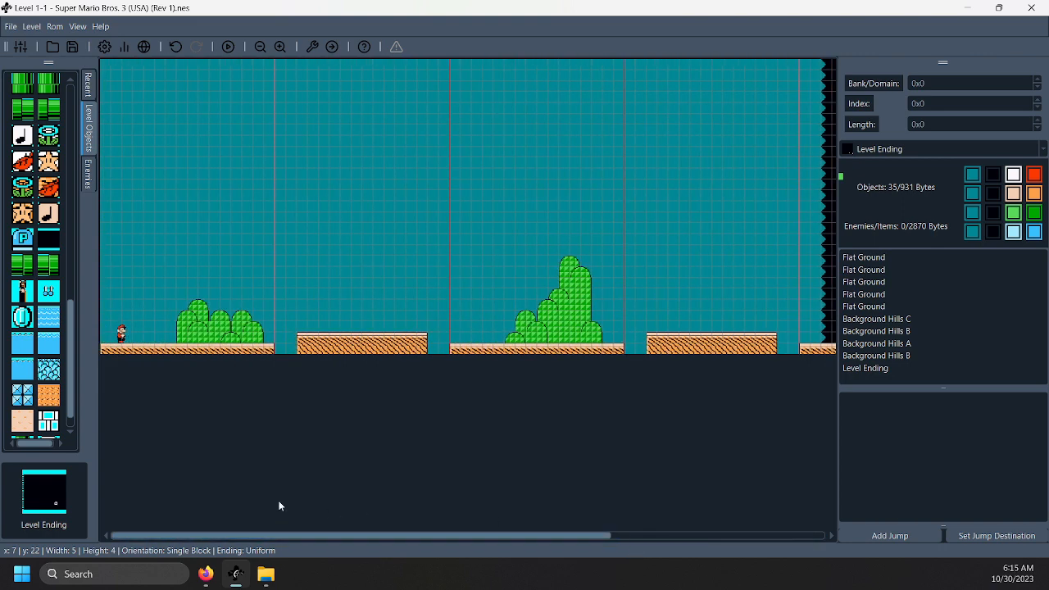
scroll(16, 228, "up", 5)
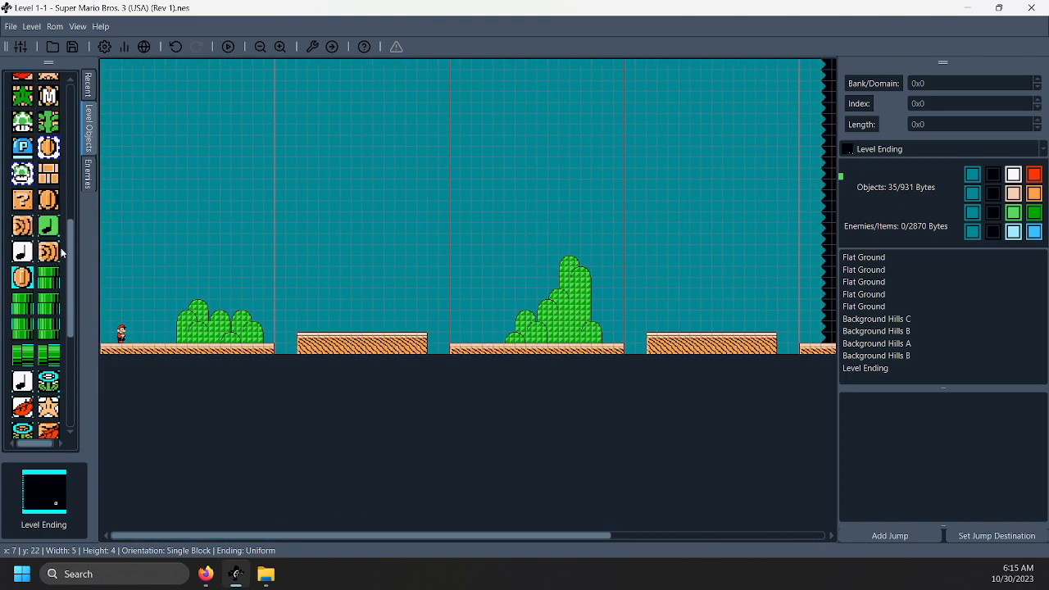
left_click_drag(55, 275, 394, 311)
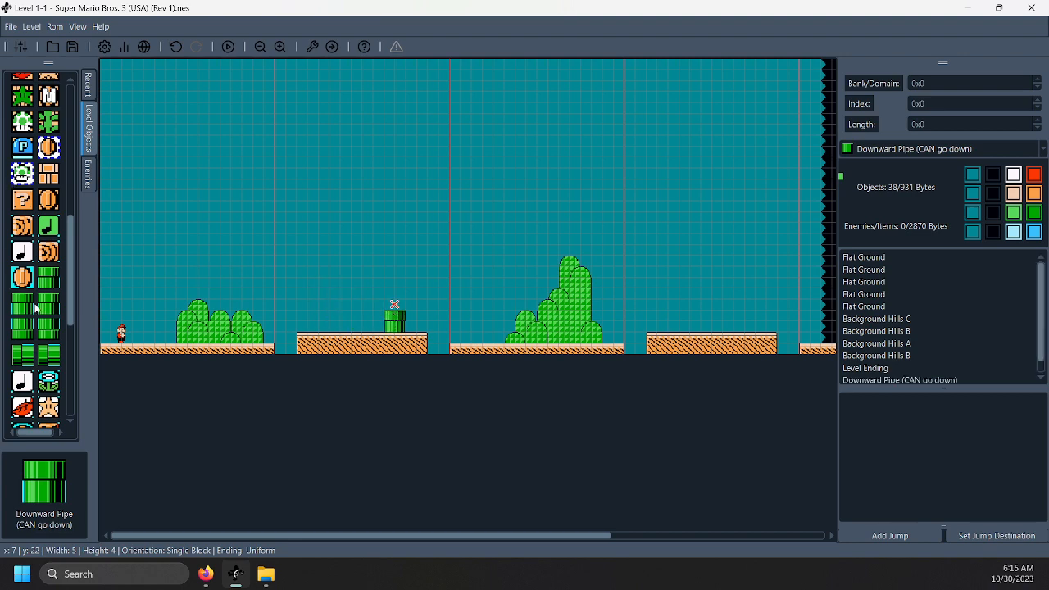
left_click_drag(36, 309, 329, 322)
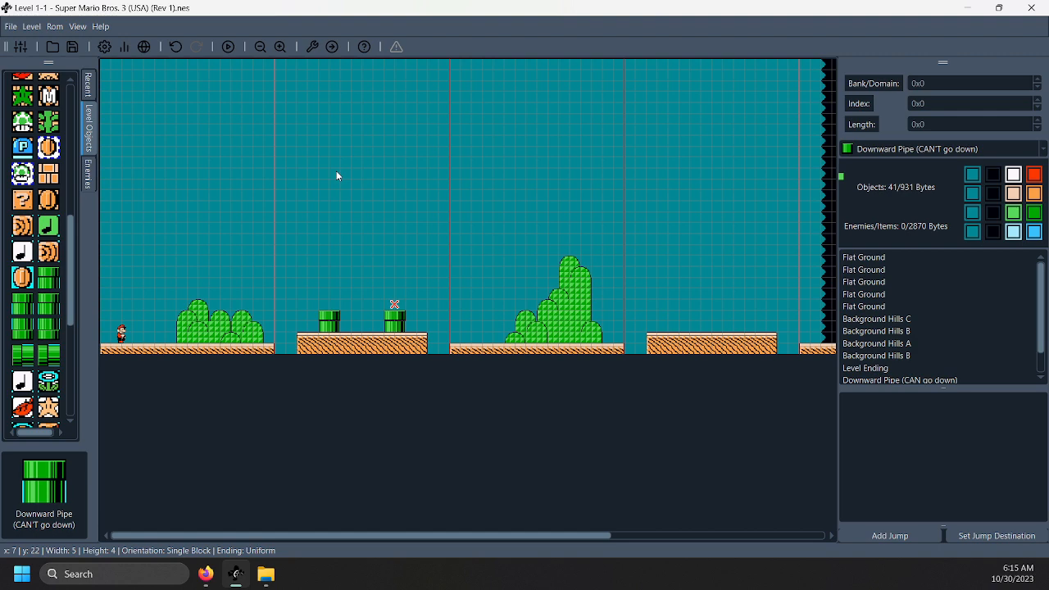
Move the CAN'T go down pipe onto the second raised ground and the CAN go down pipe to x 23, y 23
scroll(50, 196, "up", 8)
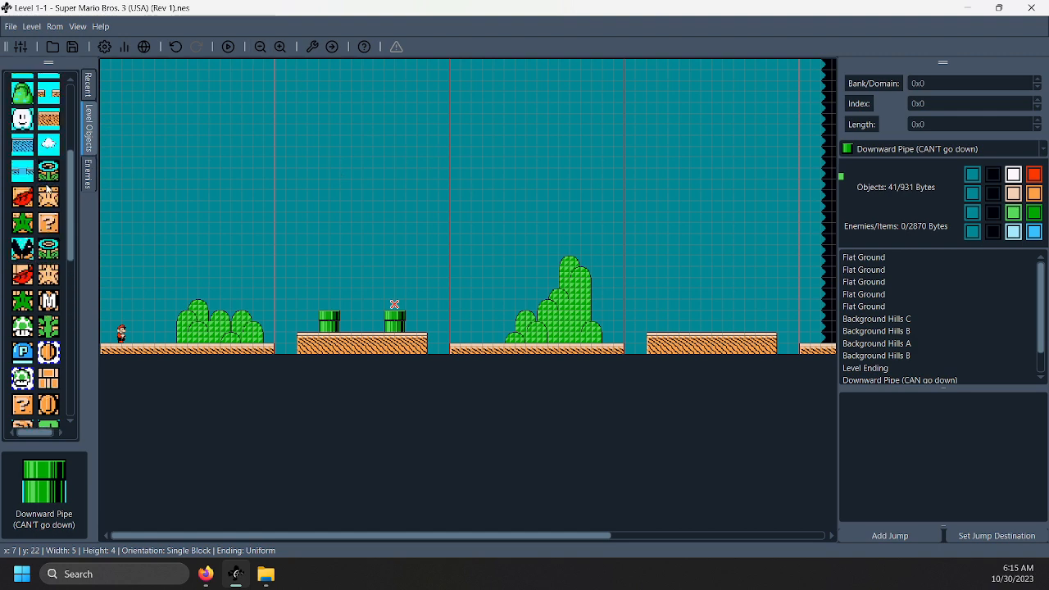
left_click_drag(323, 322, 710, 327)
left_click(391, 320)
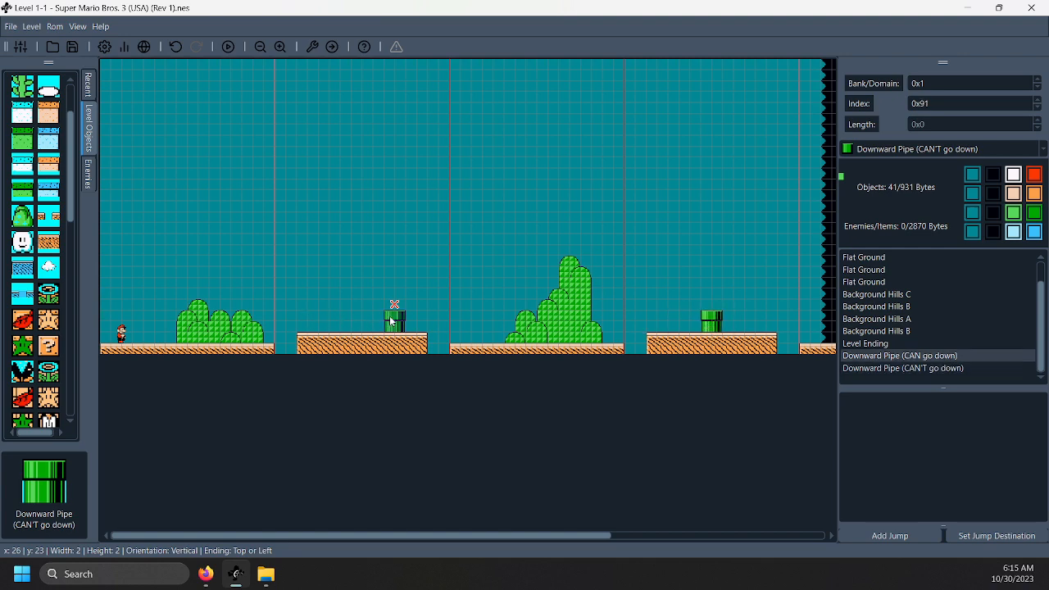
left_click_drag(354, 319, 354, 318)
scroll(37, 266, "down", 10)
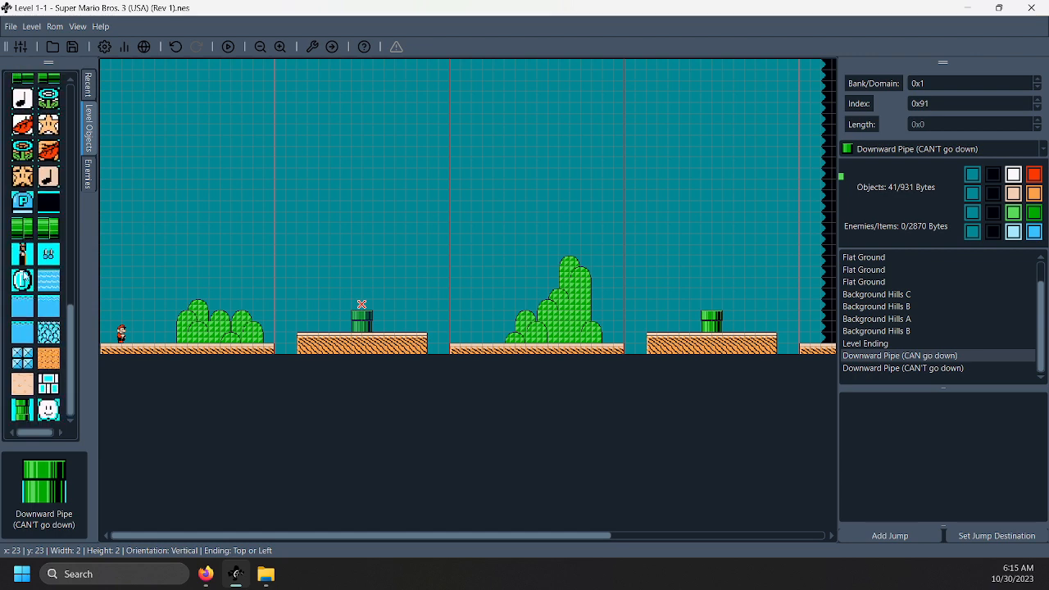
left_click(87, 168)
scroll(37, 241, "down", 4)
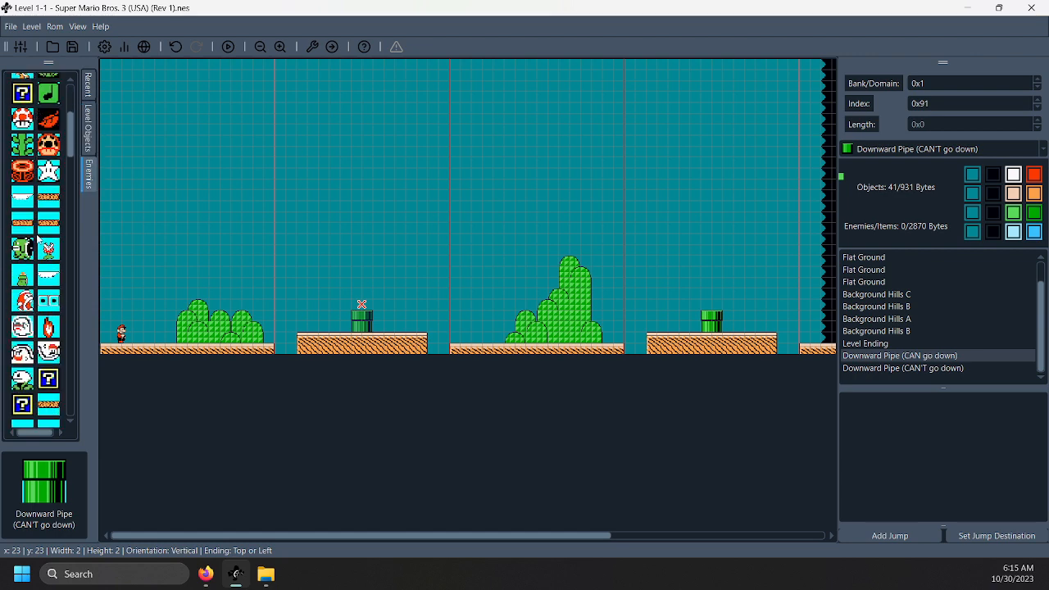
scroll(35, 250, "down", 6)
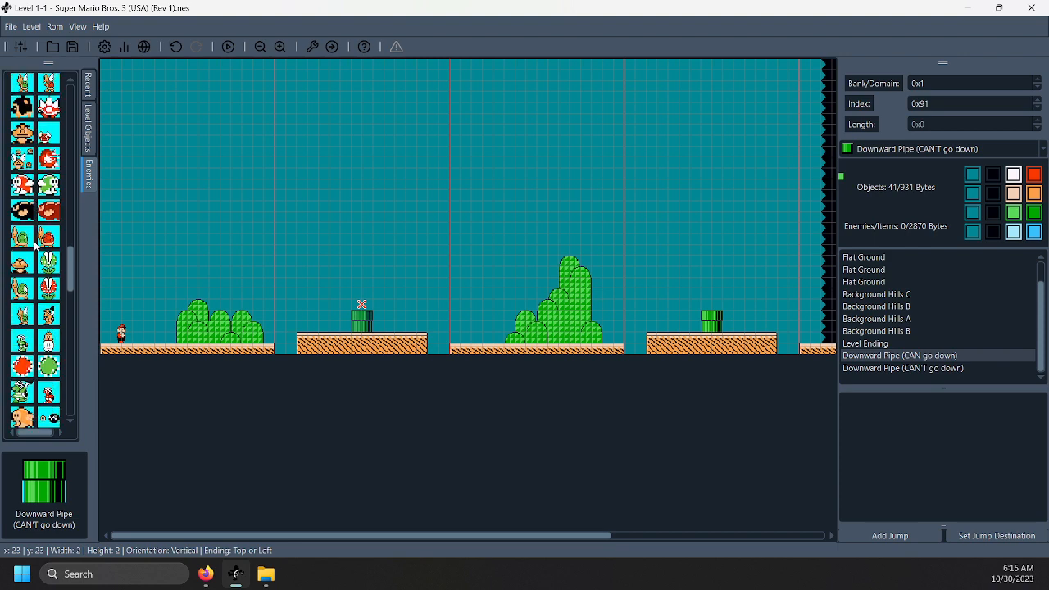
Place a '?' with Flower block above the beginning of the third ground section, before the hills
left_click(89, 131)
scroll(37, 246, "up", 5)
scroll(11, 222, "up", 5)
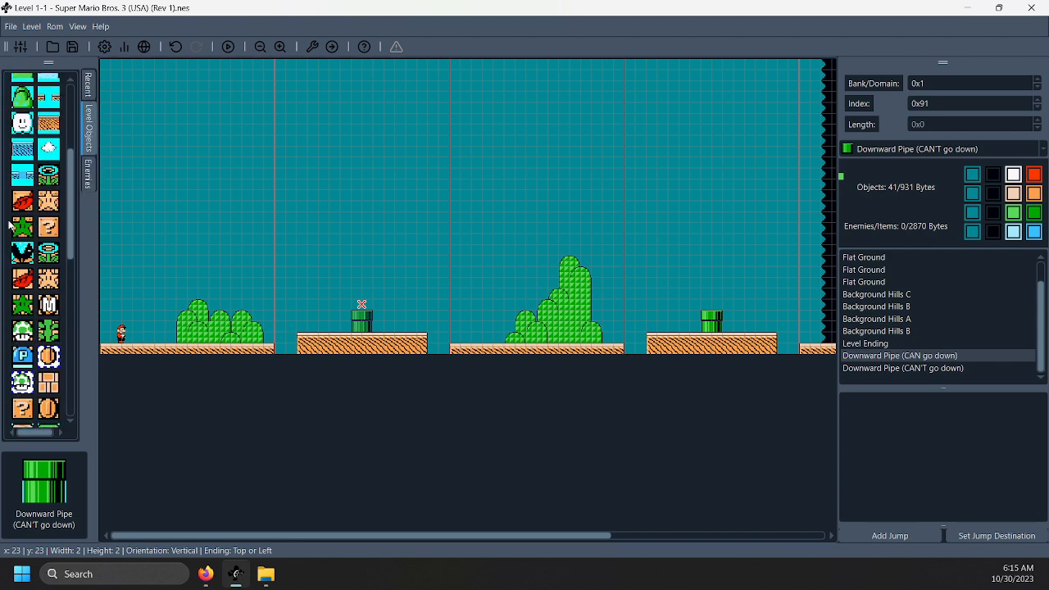
scroll(24, 210, "down", 3)
left_click_drag(48, 173, 109, 185)
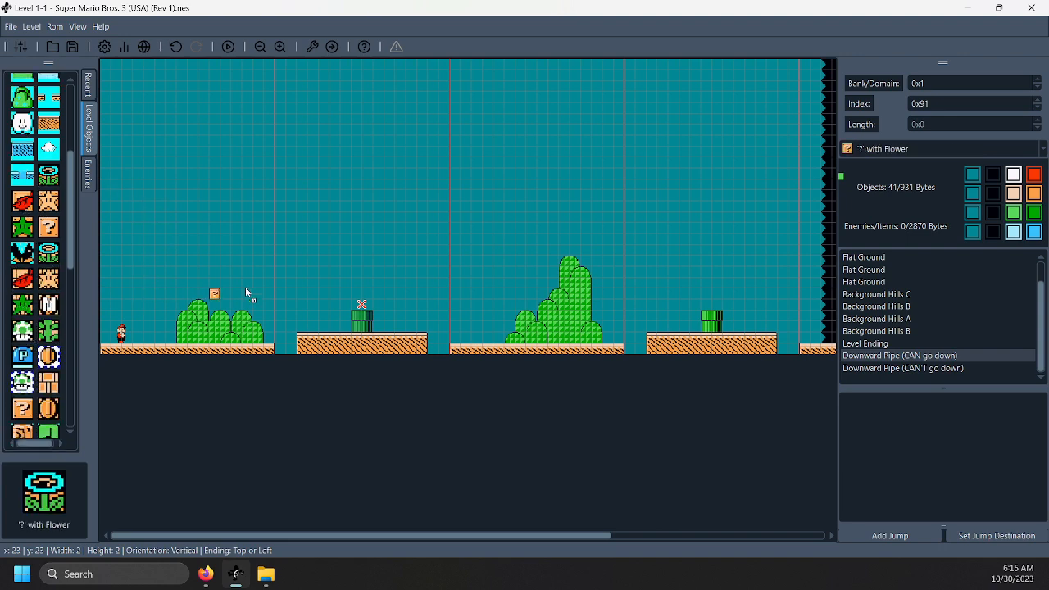
left_click_drag(326, 308, 388, 308)
left_click_drag(473, 309, 477, 305)
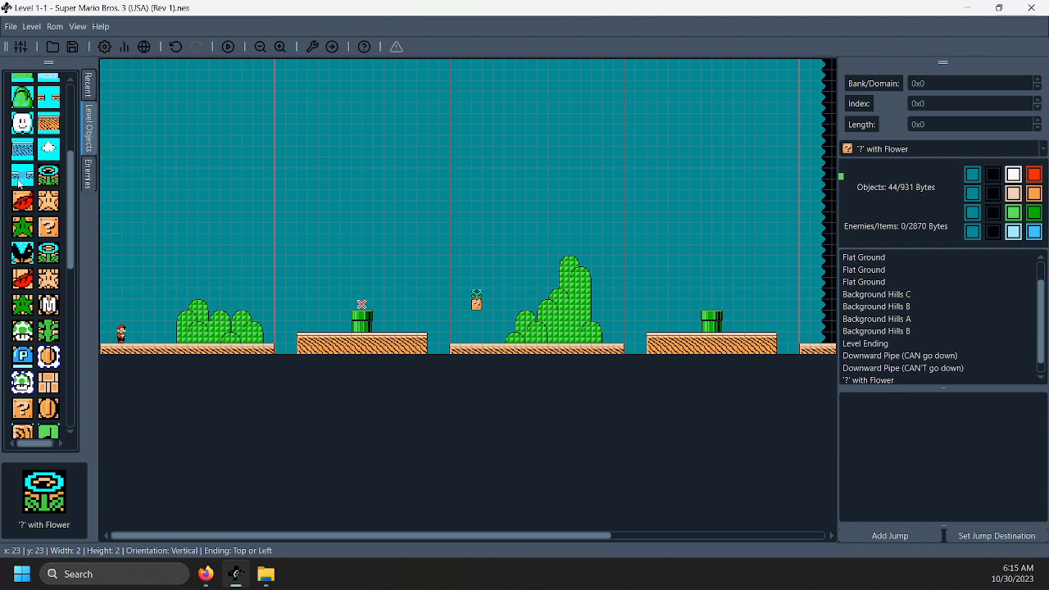
Add two '?' with Single coin blocks flanking the flower block, with the row of three starting at x 34, y 22
left_click(49, 227)
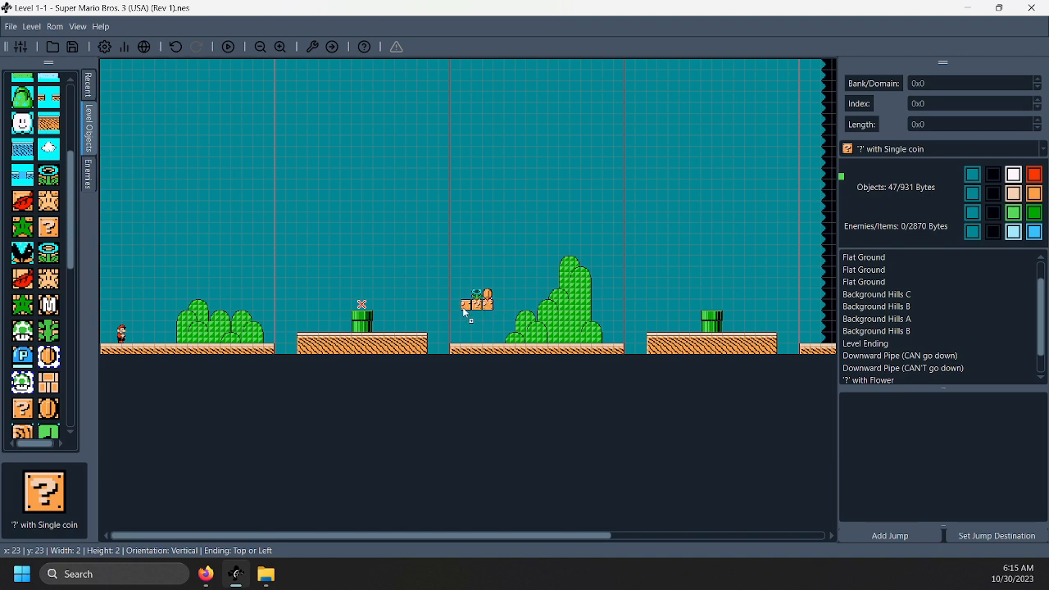
left_click(484, 318)
mouse_move(484, 318)
left_mouse_down()
mouse_move(501, 317)
mouse_move(487, 302)
left_mouse_up()
left_click(476, 258)
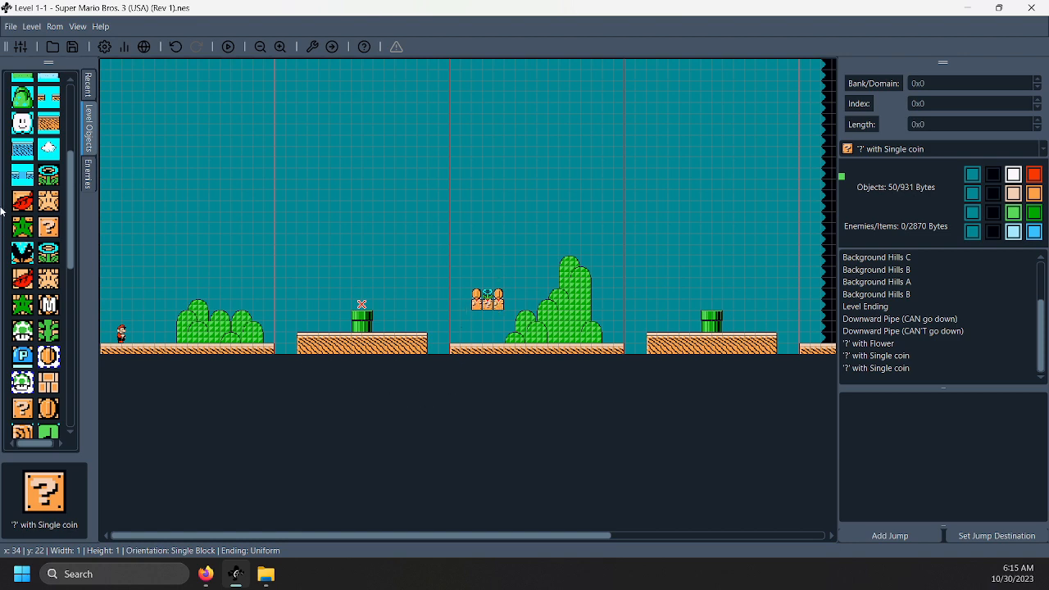
Place two Goombas on the first ground section, in front of the background hills
left_click(86, 175)
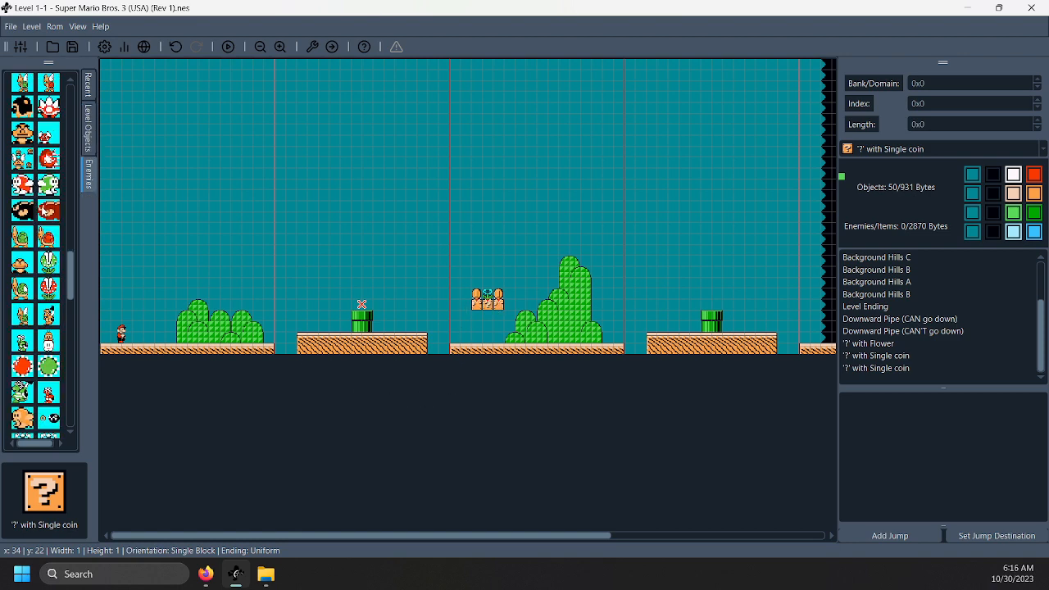
scroll(33, 221, "down", 3)
scroll(23, 224, "up", 2)
scroll(22, 225, "up", 8)
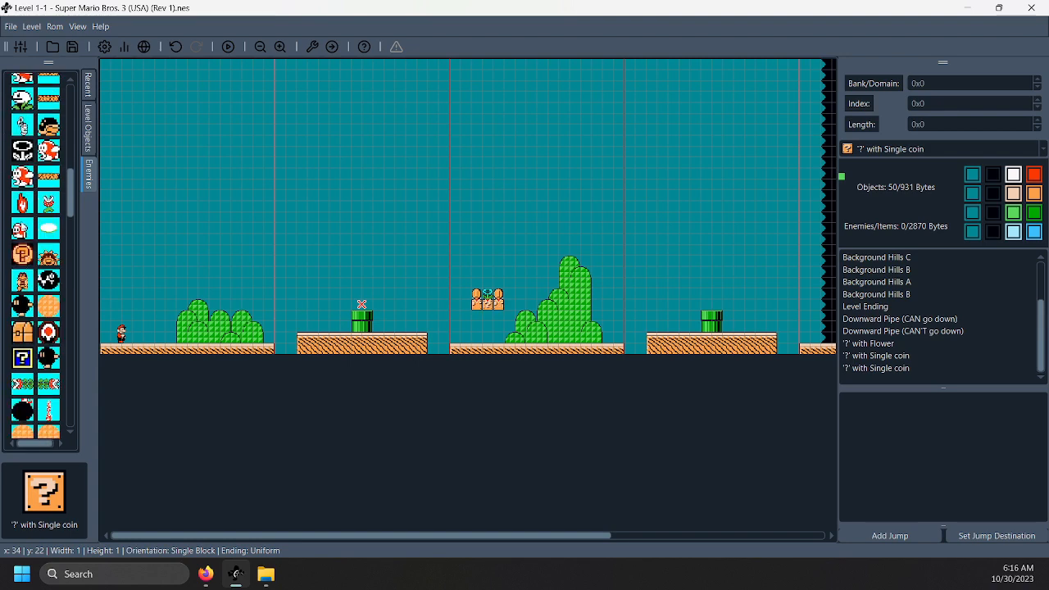
scroll(23, 224, "down", 5)
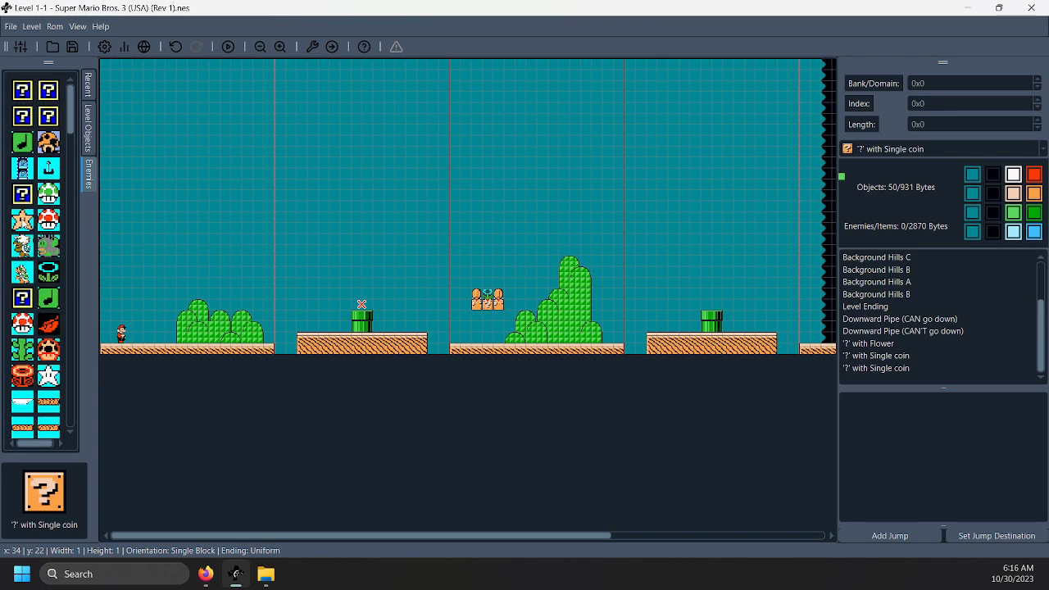
scroll(23, 226, "up", 2)
scroll(23, 226, "down", 10)
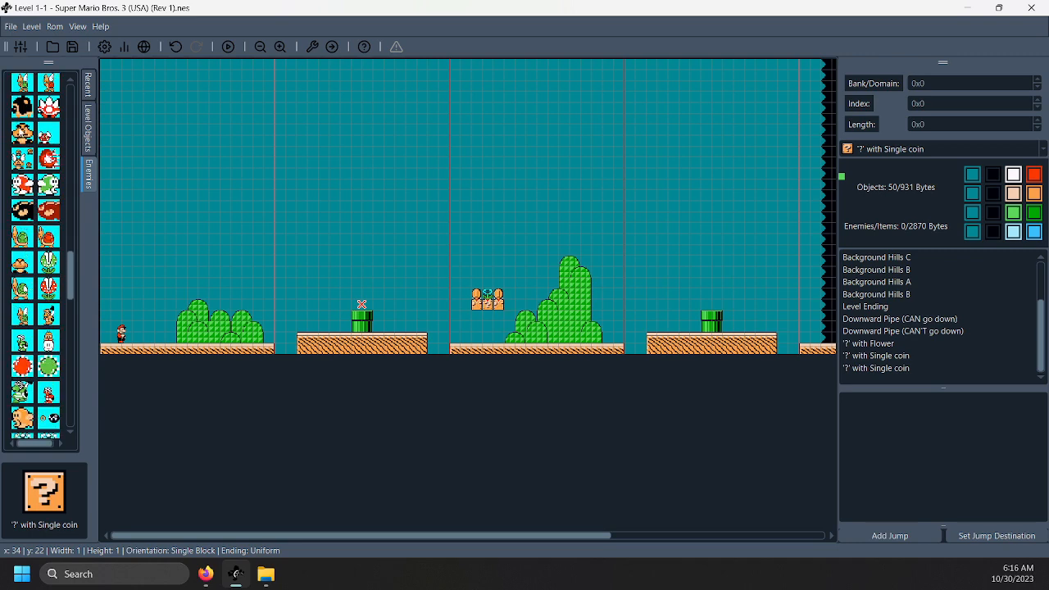
left_click_drag(18, 129, 204, 338)
left_click_drag(29, 135, 247, 337)
Place a Thwomp (normal) at x 10, y 17 and a Lakitu at x 12, y 18 above the first hills
scroll(36, 256, "down", 5)
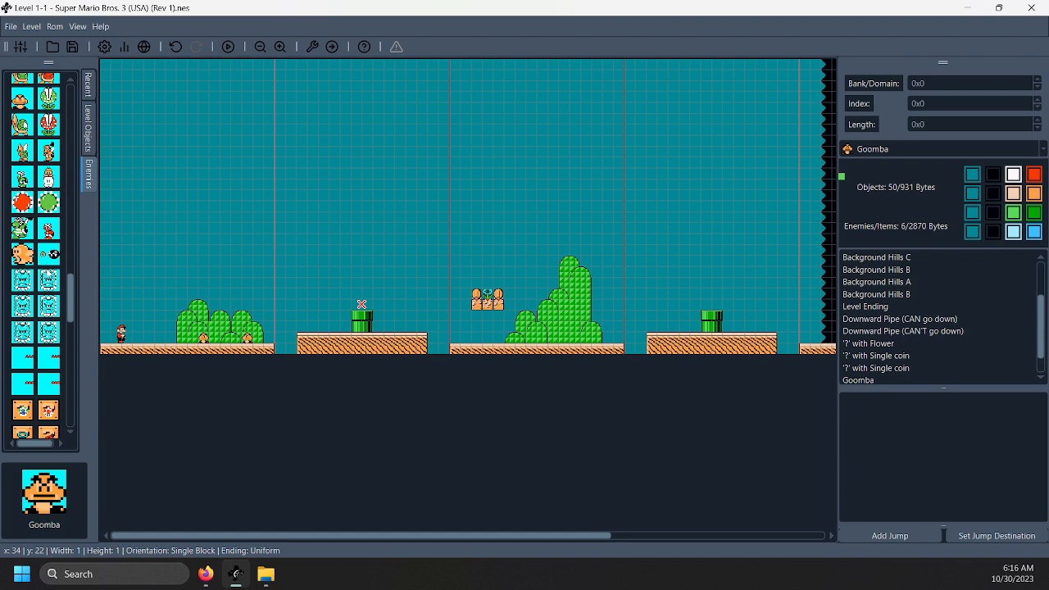
left_click_drag(23, 281, 219, 256)
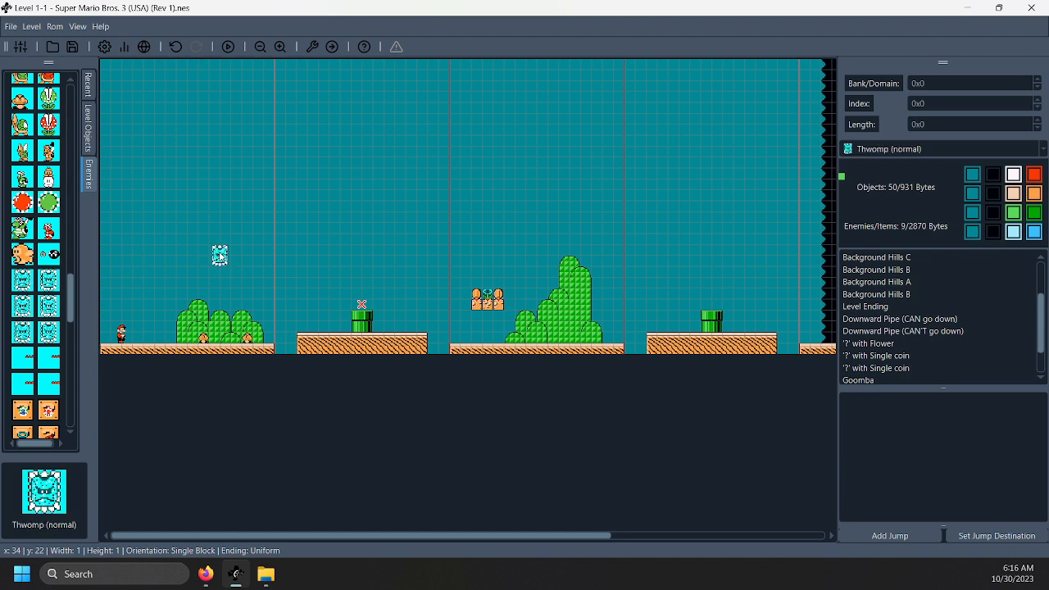
left_click_drag(48, 179, 138, 215)
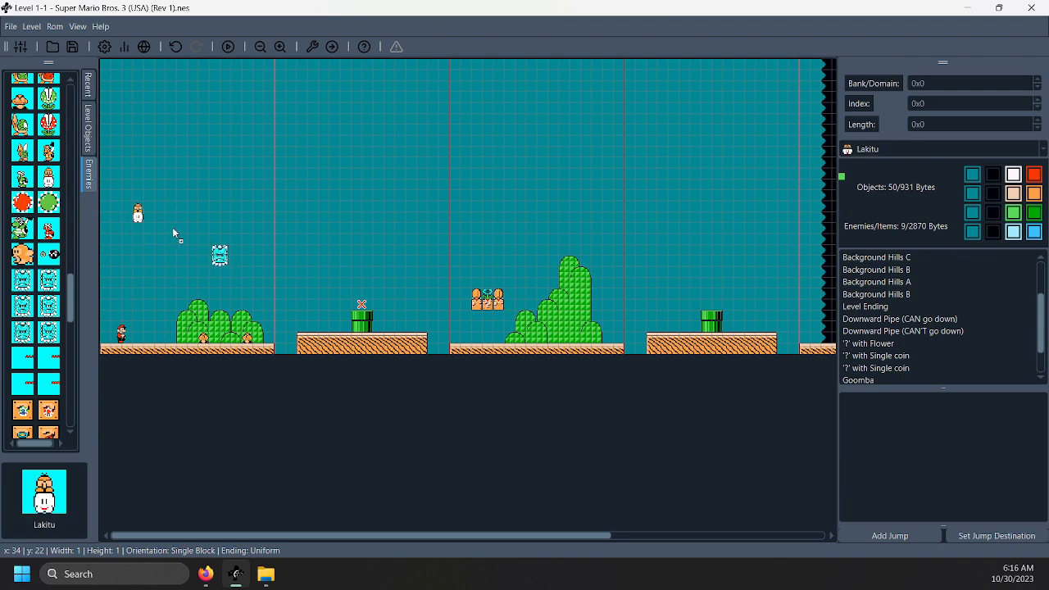
left_click_drag(237, 263, 238, 262)
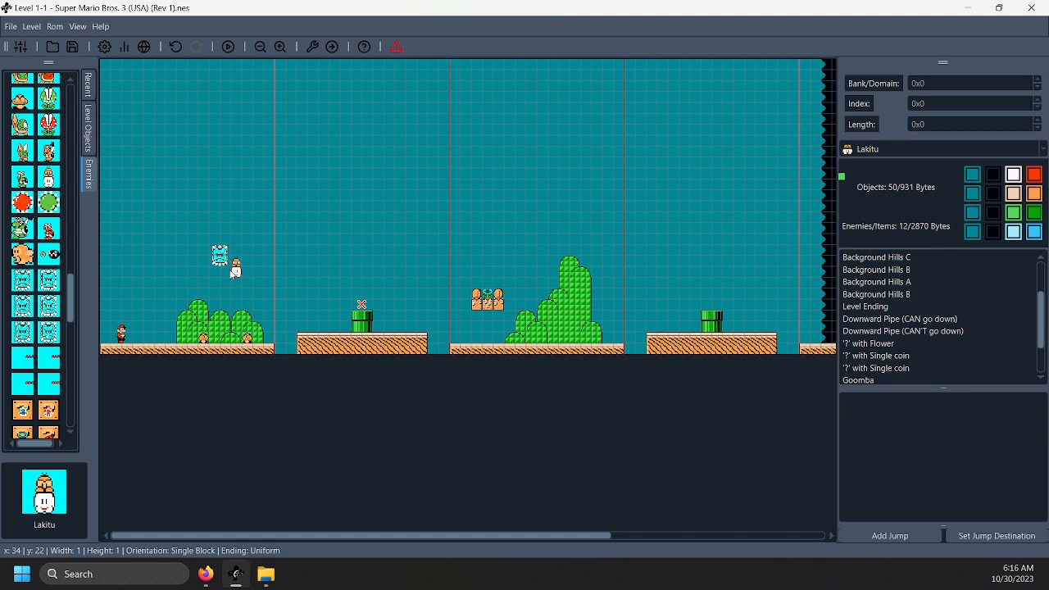
Inspect the level warnings after checking the Thwomp and Lakitu as a pair
left_click_drag(180, 227, 277, 286)
left_click(260, 218)
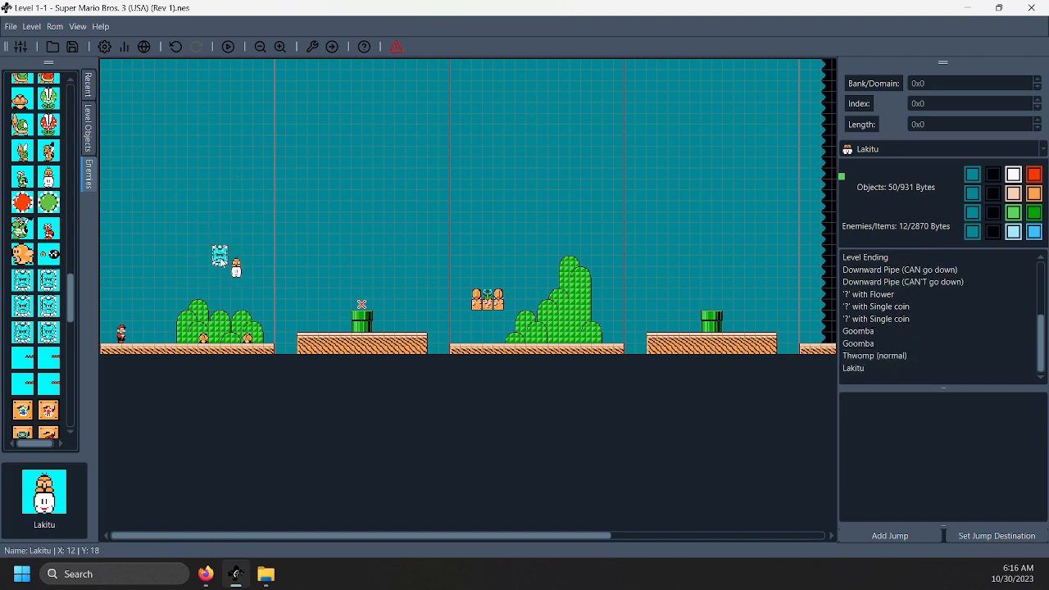
left_click(394, 46)
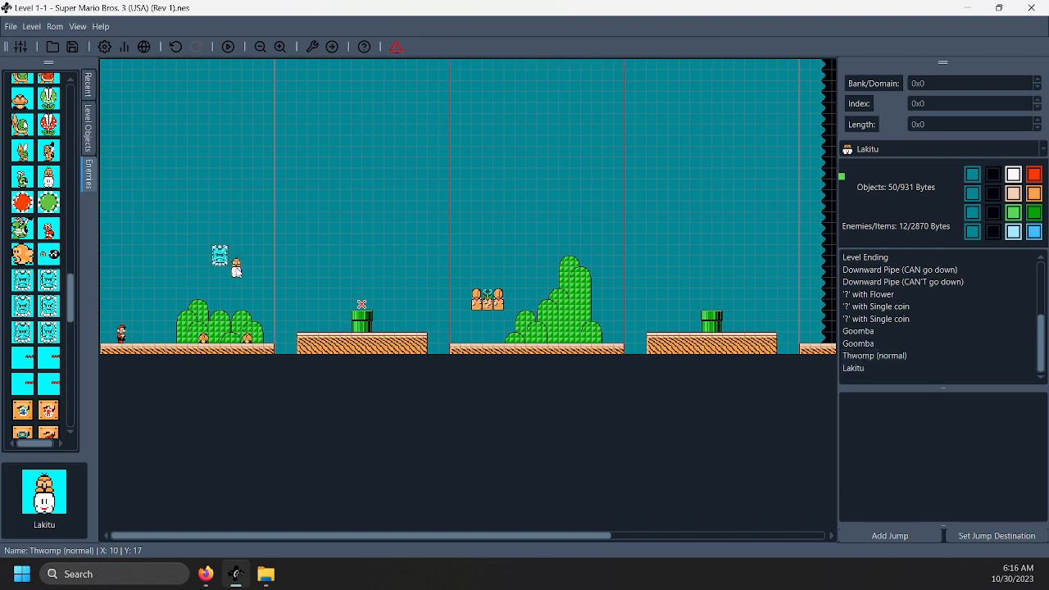
Move the Lakitu to x 13, y 18 and select it together with the Thwomp
mouse_move(236, 271)
left_mouse_down()
mouse_move(357, 240)
mouse_move(720, 210)
mouse_move(641, 210)
mouse_move(231, 275)
mouse_move(248, 274)
left_mouse_up()
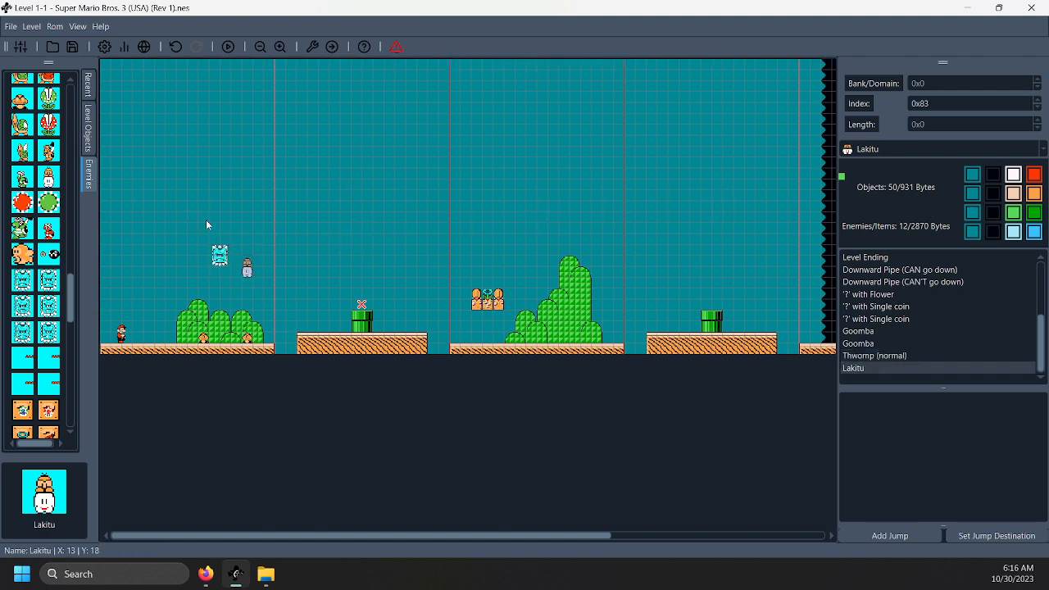
left_click_drag(191, 214, 272, 299)
left_click(195, 237)
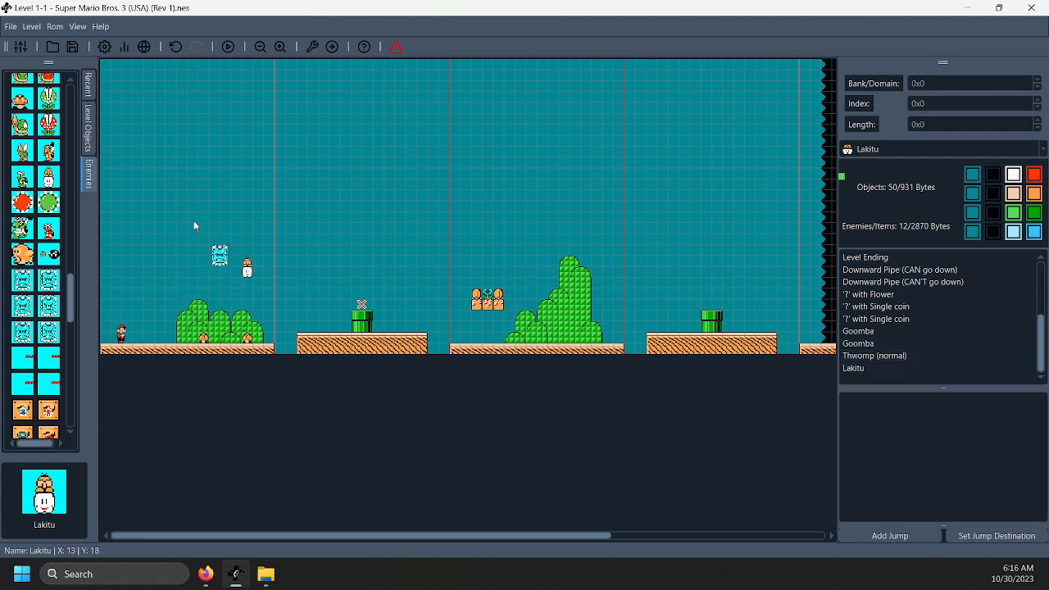
left_click_drag(193, 222, 272, 277)
left_click(190, 212)
left_click_drag(202, 231, 263, 288)
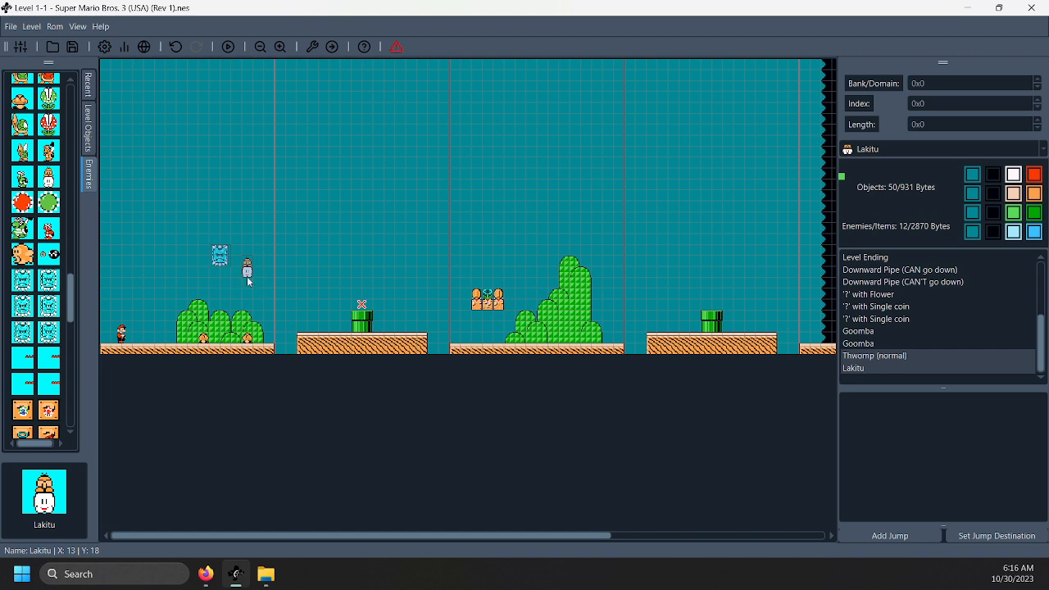
Check the Thwomp and Lakitu above the first hills, individually and as a selected pair
left_click(191, 227)
left_click_drag(188, 228, 266, 285)
left_click(212, 242)
left_click(218, 257)
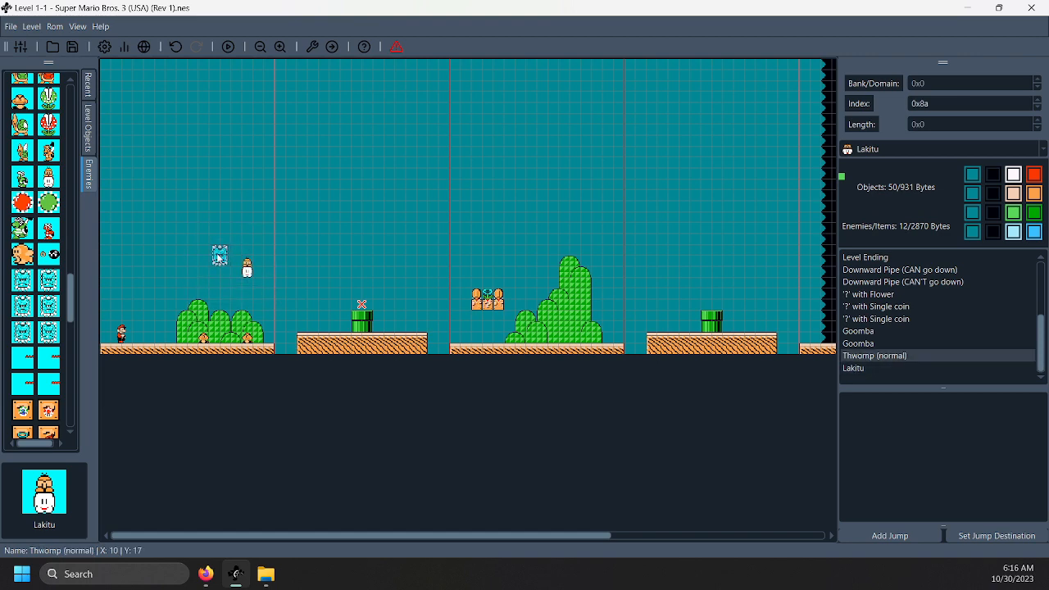
left_click(247, 269)
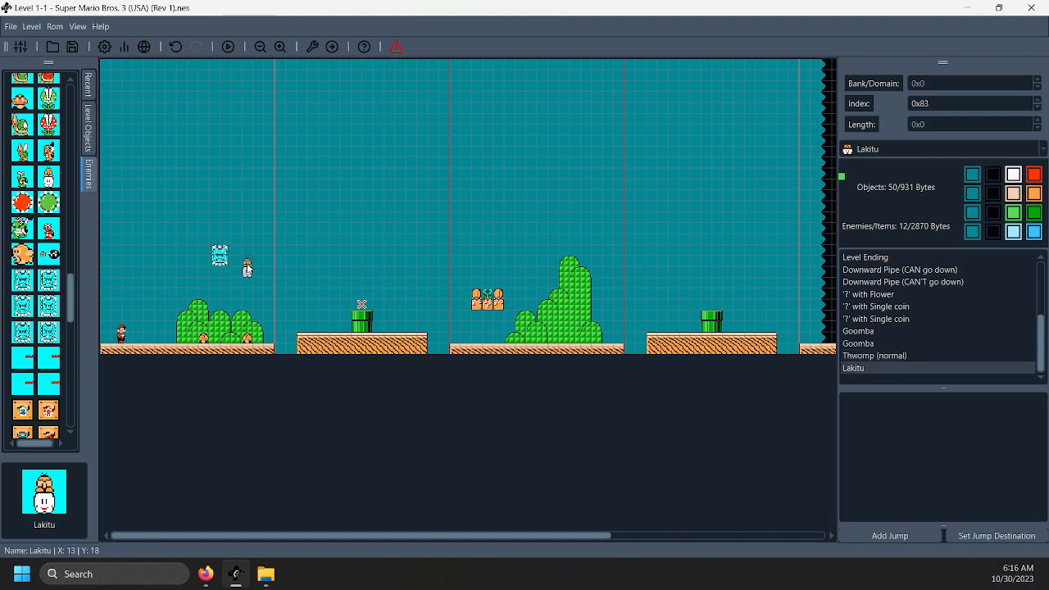
left_click(201, 214)
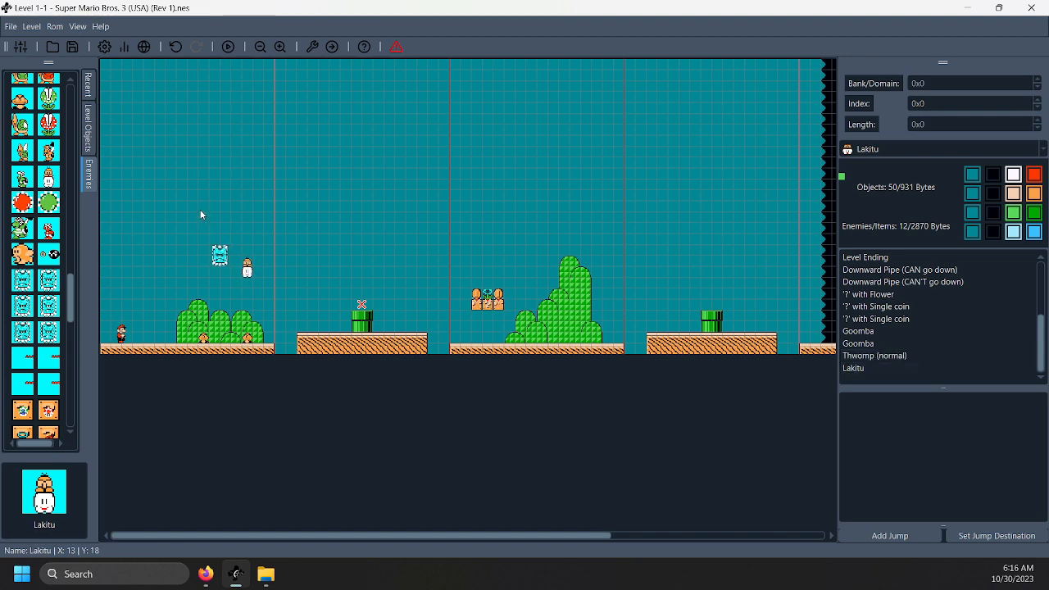
left_click_drag(203, 227, 237, 281)
left_click_drag(236, 221, 286, 280)
left_click(198, 233)
left_click_drag(190, 223, 264, 284)
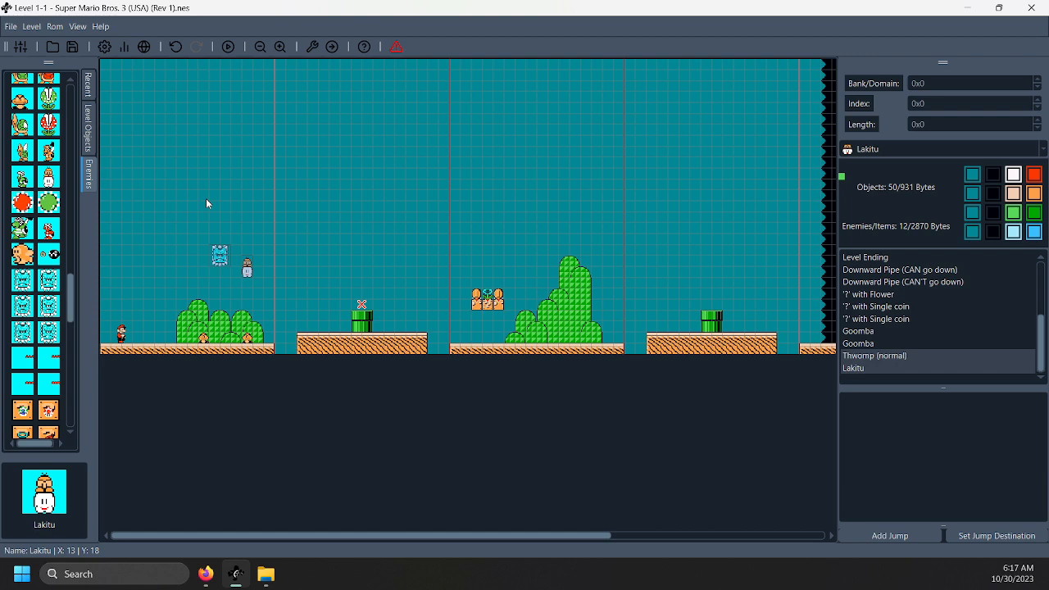
Delete the Lakitu and the Thwomp above the first hills
left_click(210, 244)
left_click(246, 272)
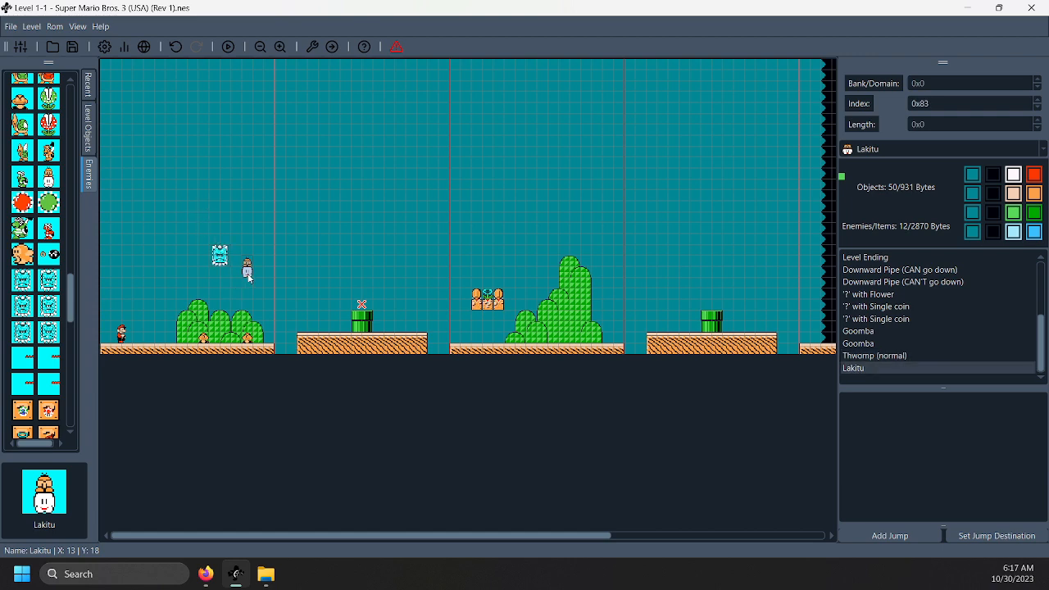
key("Delete")
left_click(225, 254)
key("Delete")
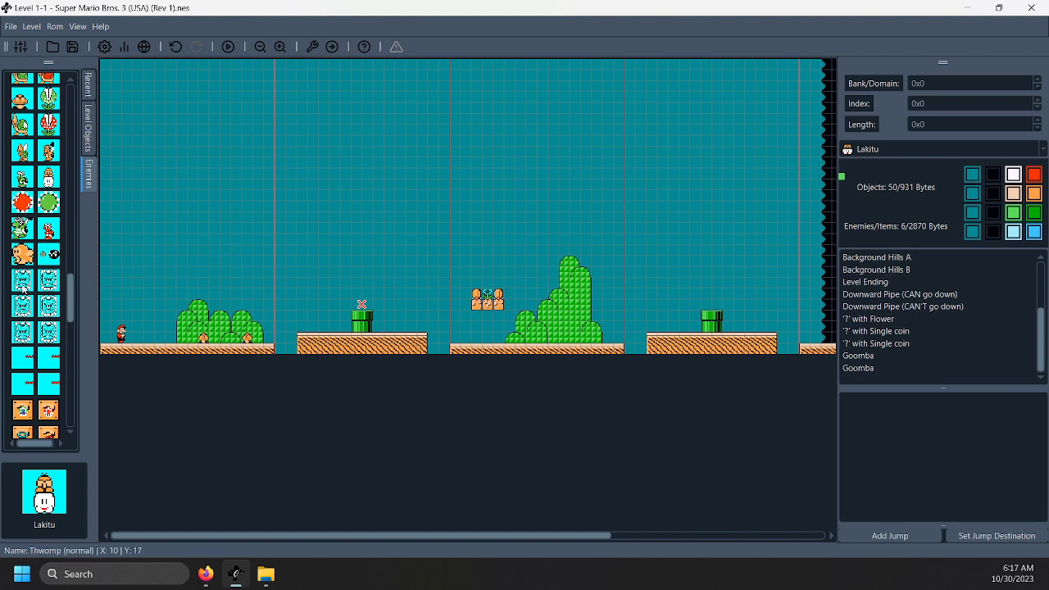
Open the Enemy Compatibility reference to check which enemies can be used together
left_click(99, 28)
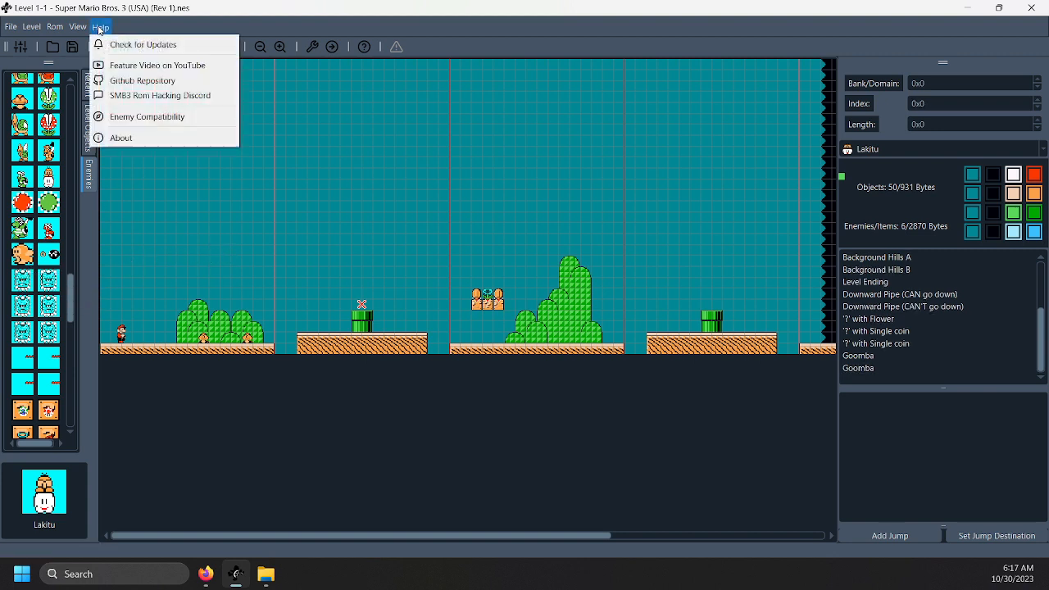
left_click(125, 119)
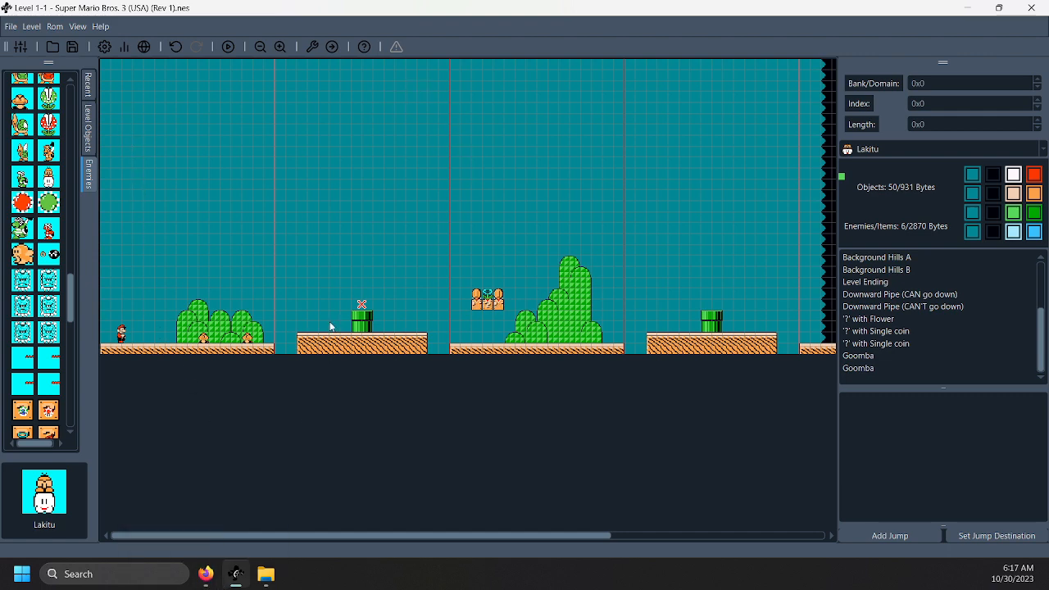
mouse_move(206, 582)
left_click(100, 27)
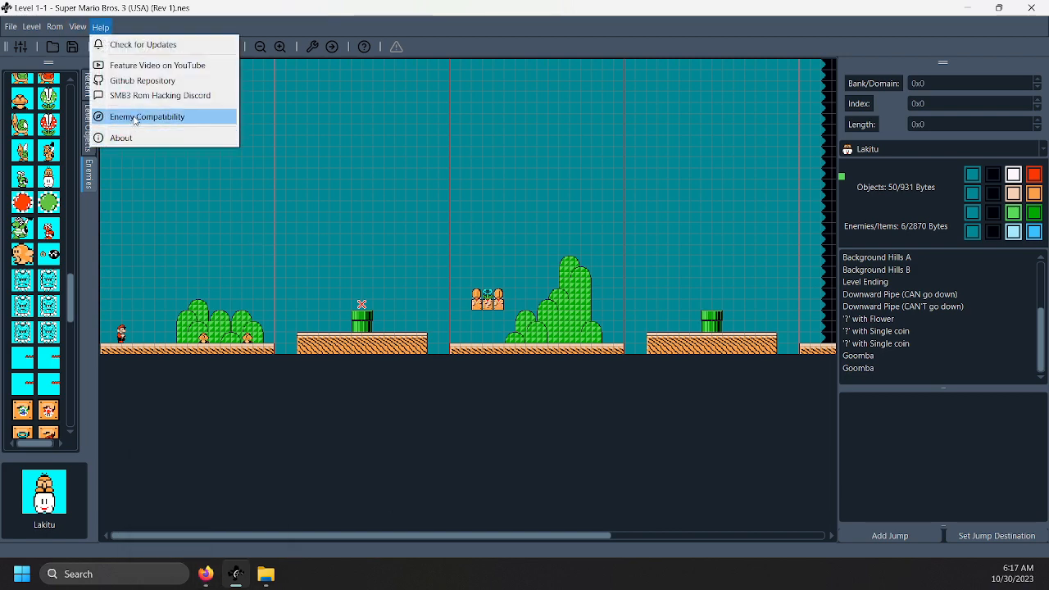
left_click(195, 383)
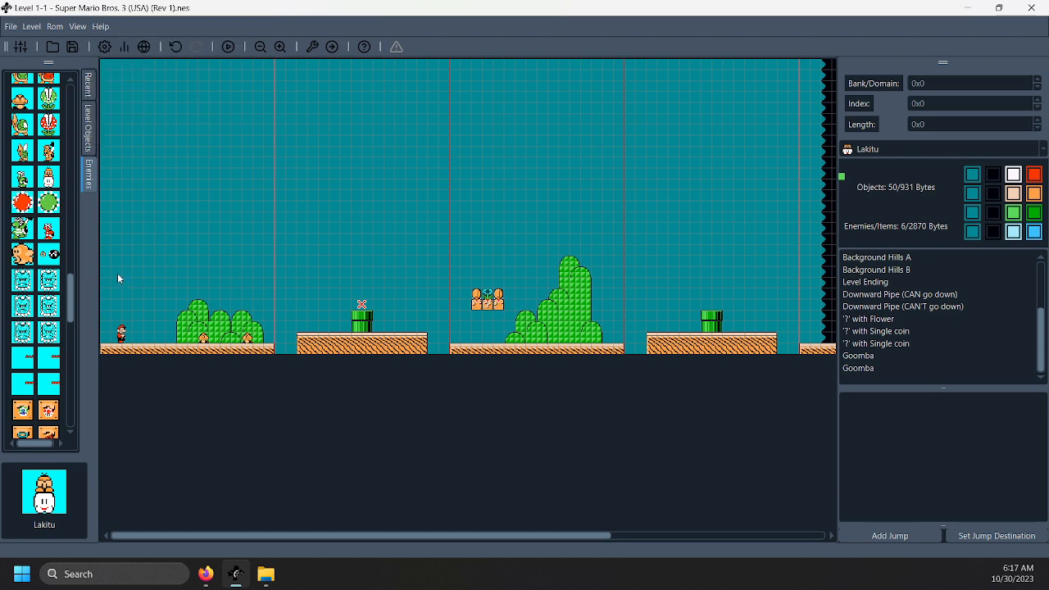
scroll(41, 254, "up", 5)
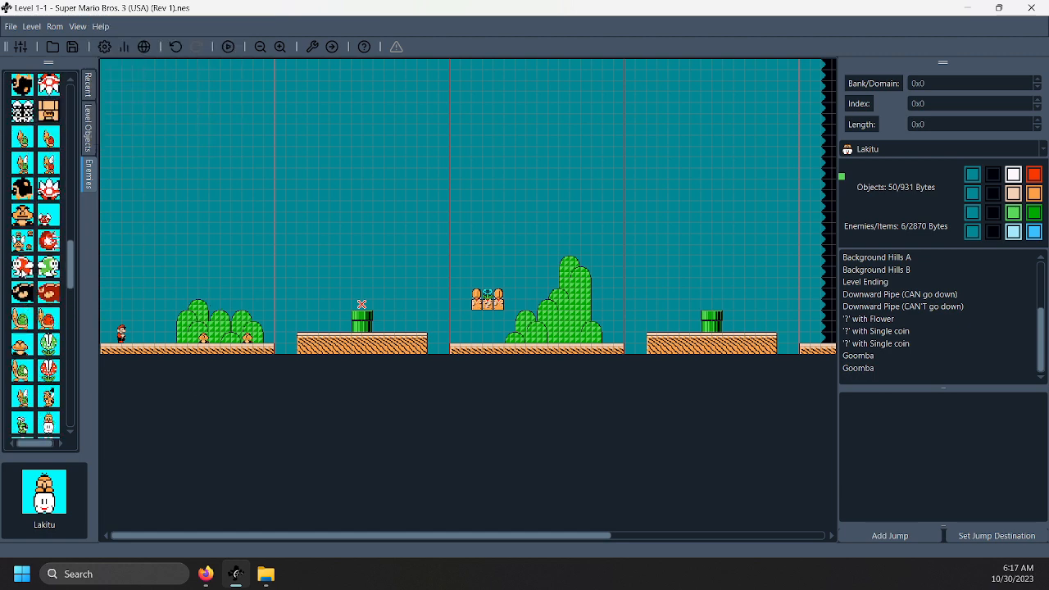
left_click_drag(26, 213, 334, 327)
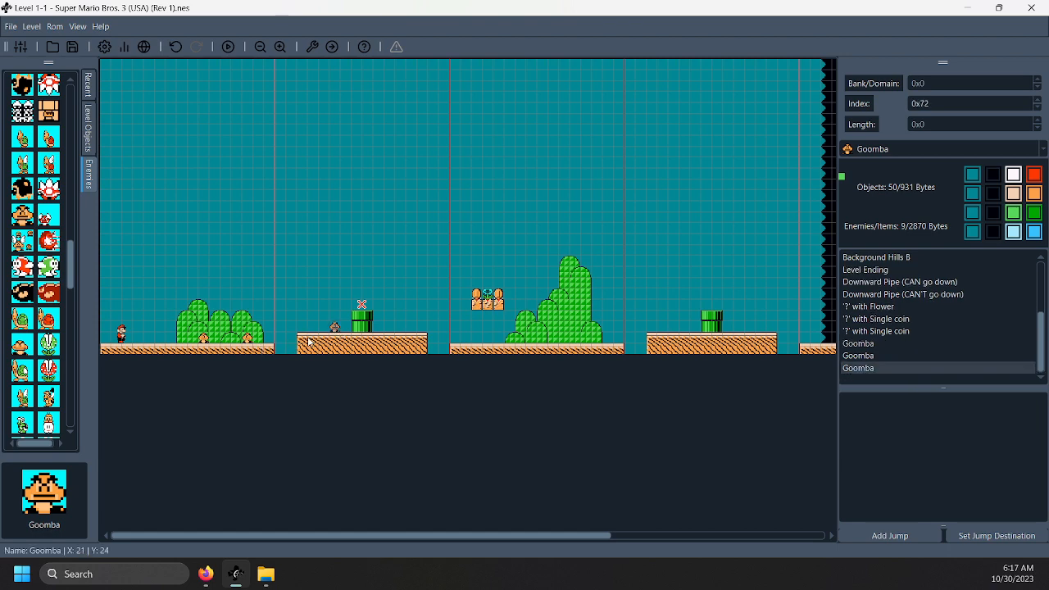
key("Delete")
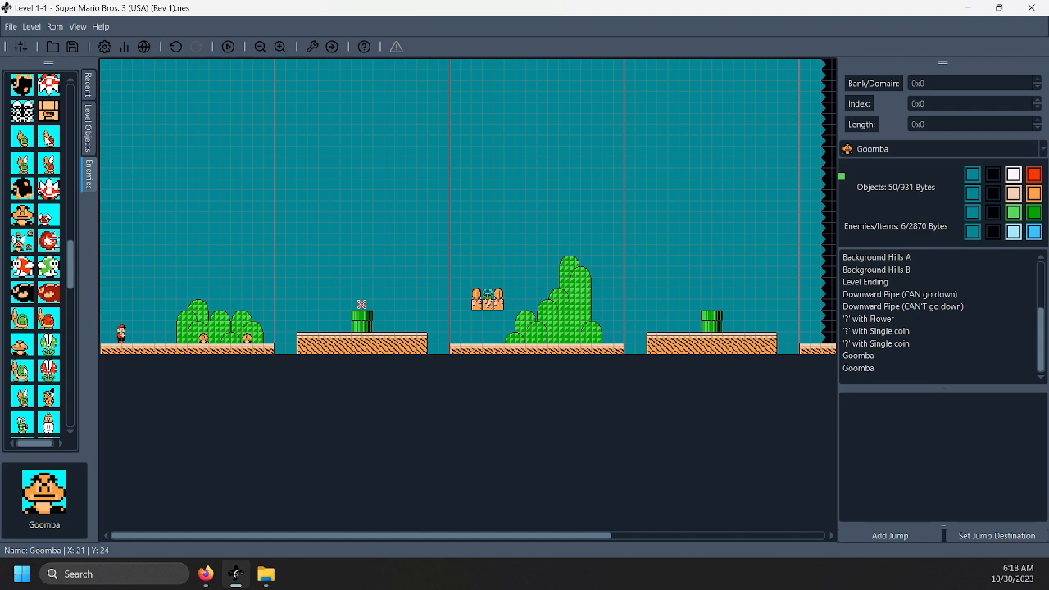
Place a Red Venus Fire Trap (upward) on top of each of the two green pipes
scroll(32, 213, "up", 3)
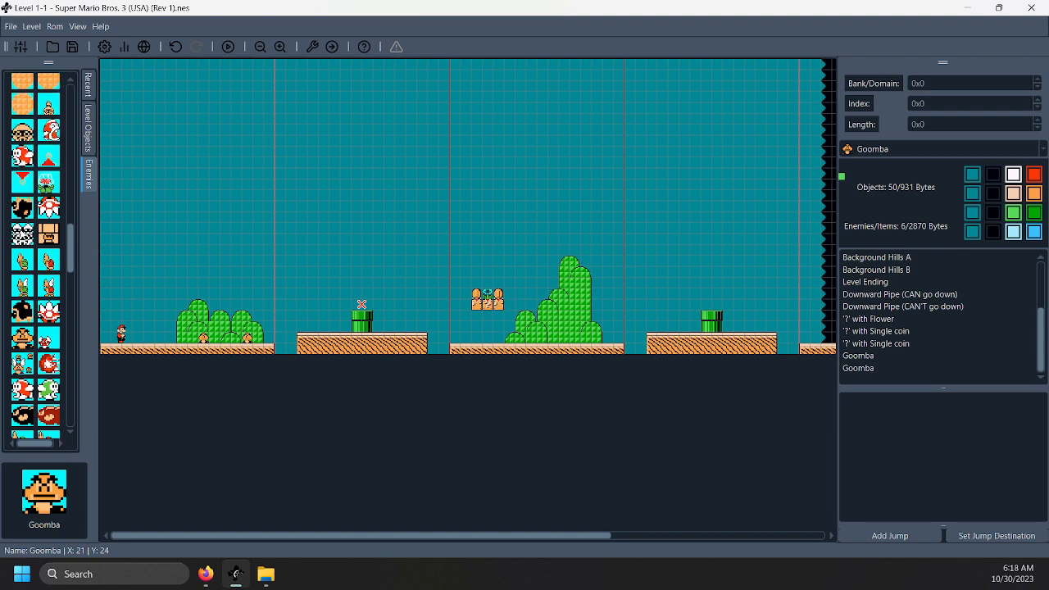
scroll(37, 256, "down", 3)
scroll(24, 280, "down", 10)
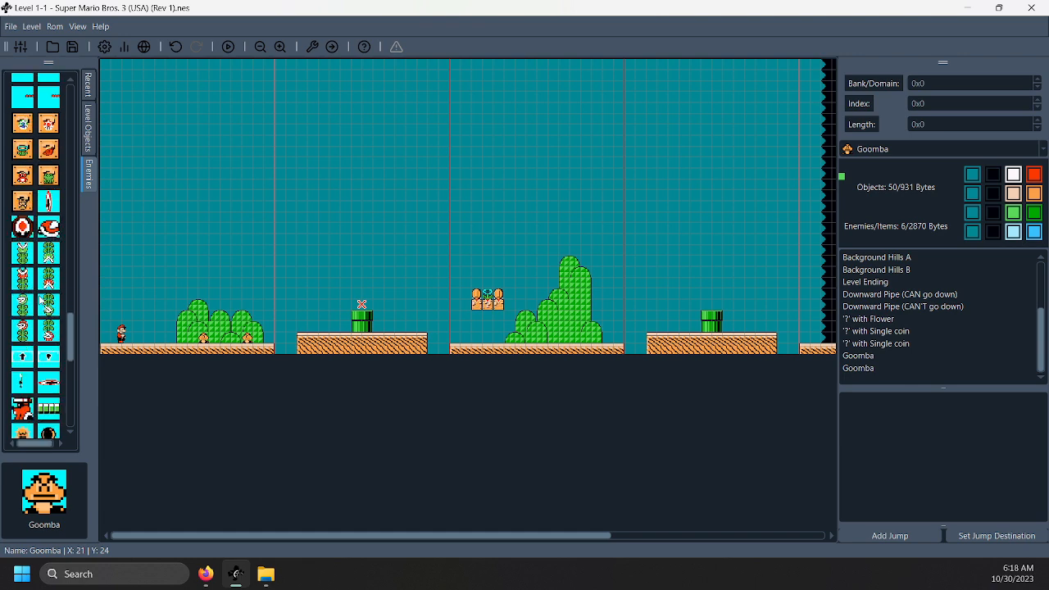
left_click_drag(22, 331, 361, 300)
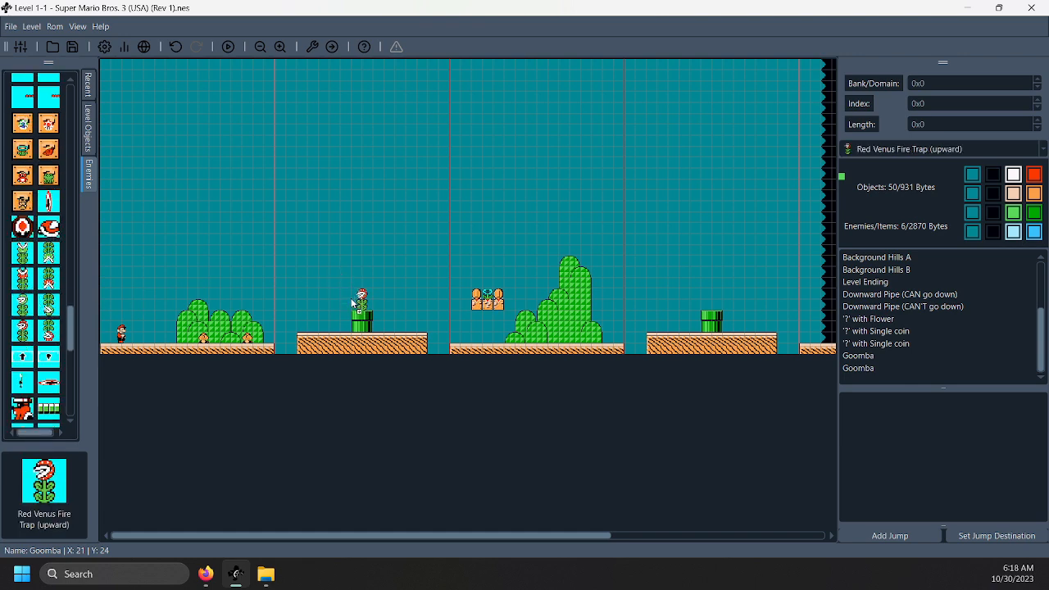
left_click_drag(22, 332, 712, 300)
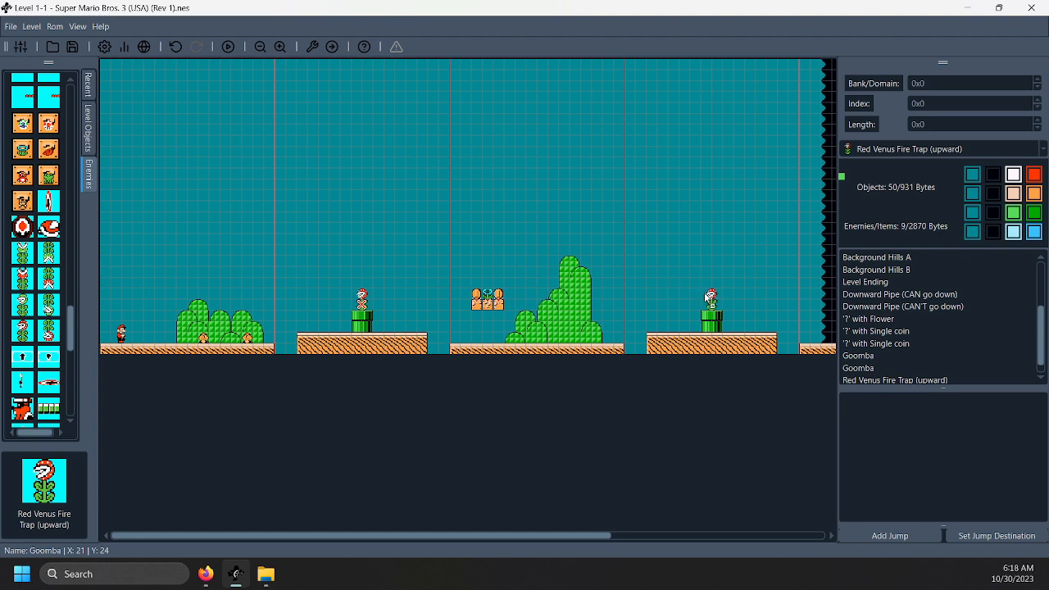
Place a Green Koopa Paratroopa (bounces) at x 42, y 24 and a Green Koopa Paratroopa (doesn't bounce) beside it at the tall hill
scroll(37, 263, "up", 8)
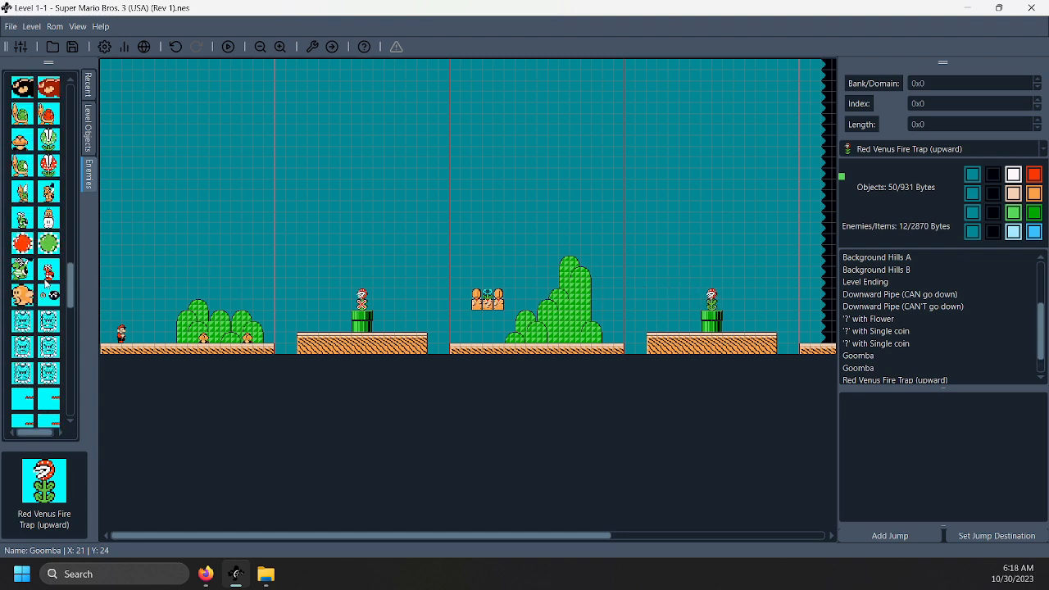
scroll(47, 262, "up", 5)
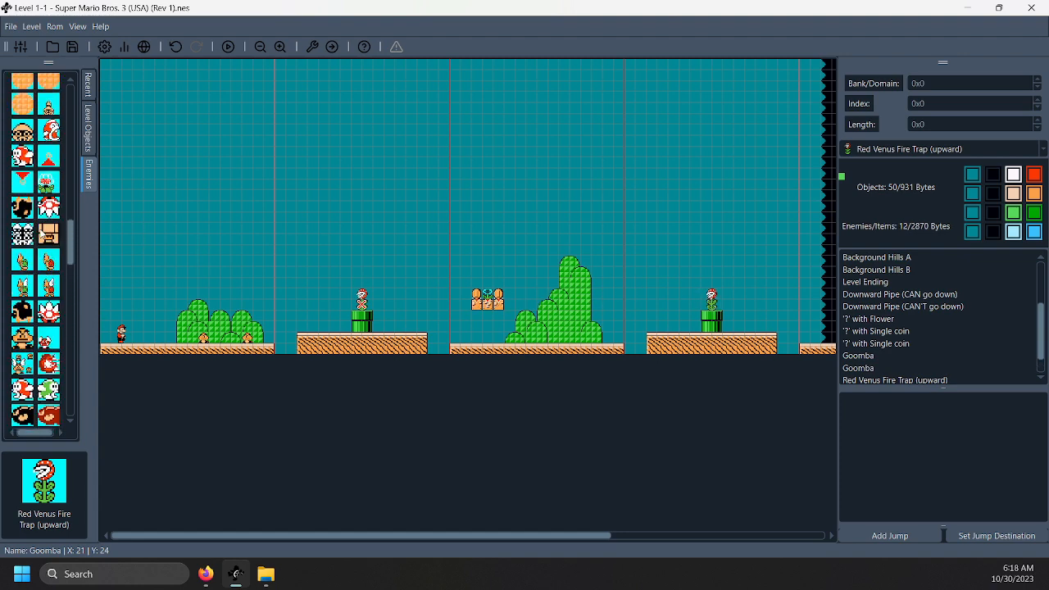
left_click_drag(24, 286, 554, 325)
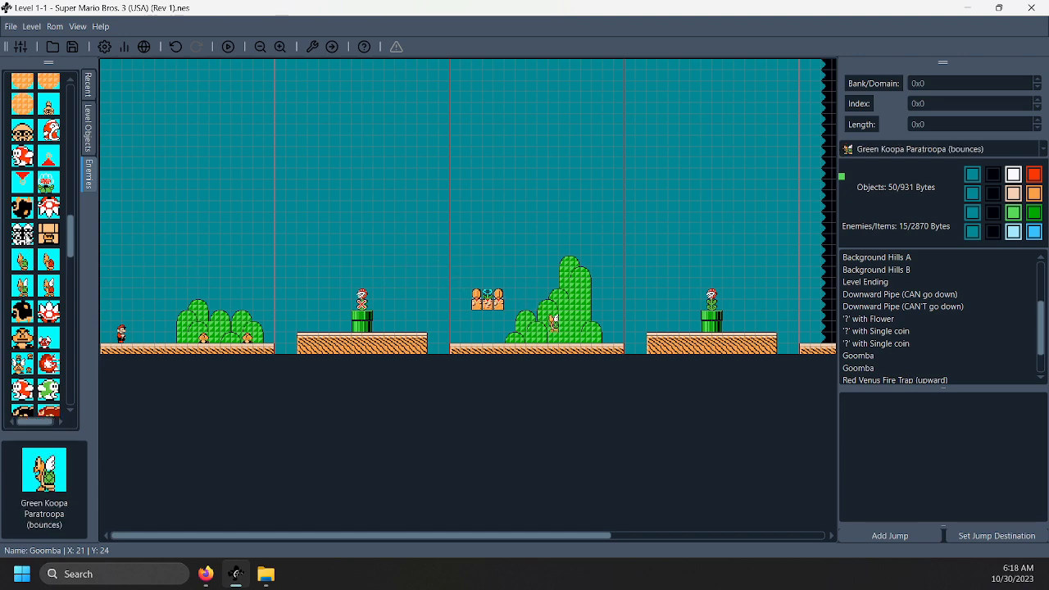
scroll(28, 240, "down", 3)
left_click_drag(24, 399, 565, 323)
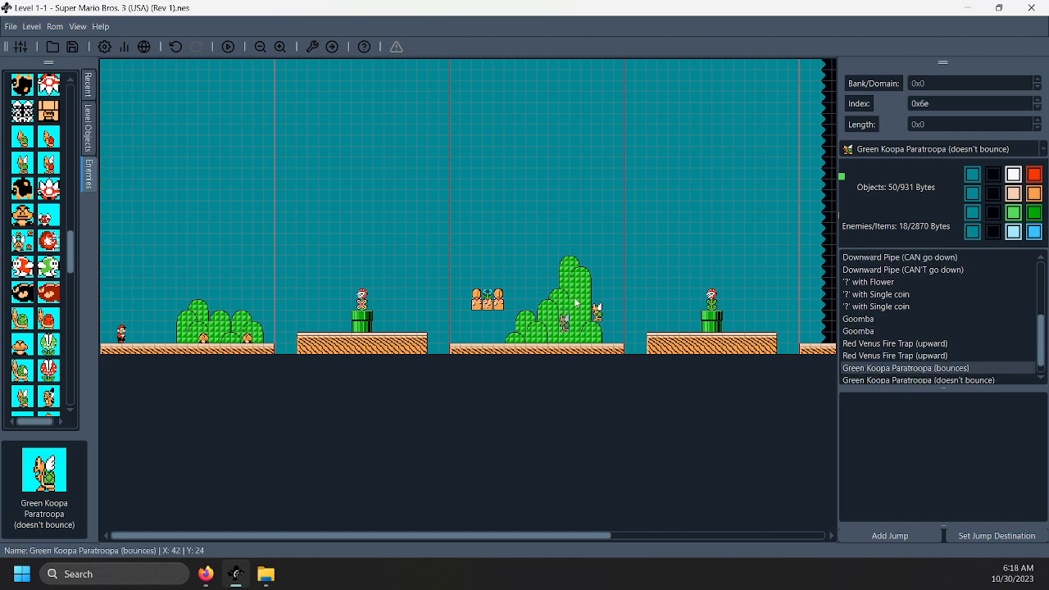
left_click(531, 417)
Place a Goal Card at x 88, y 21 inside the empty box of the level ending
left_click_drag(548, 537, 799, 529)
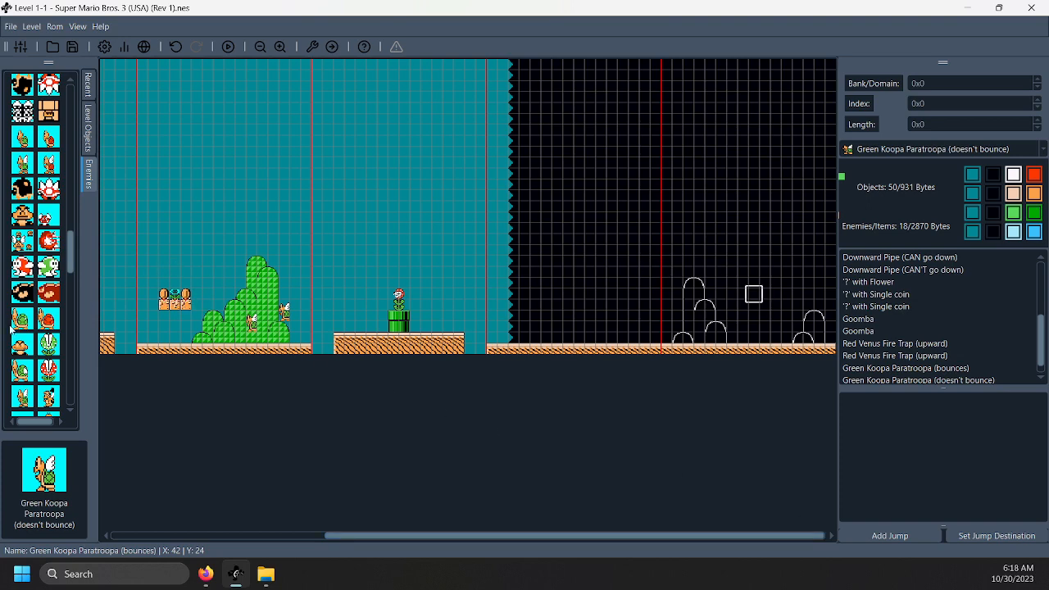
scroll(17, 328, "down", 8)
scroll(17, 328, "up", 5)
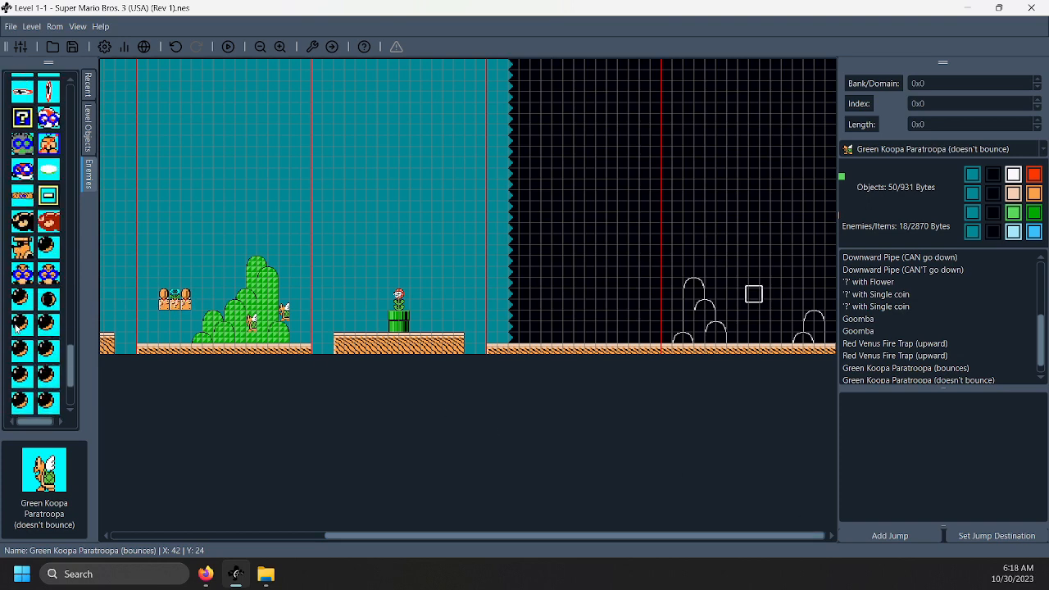
scroll(36, 246, "up", 10)
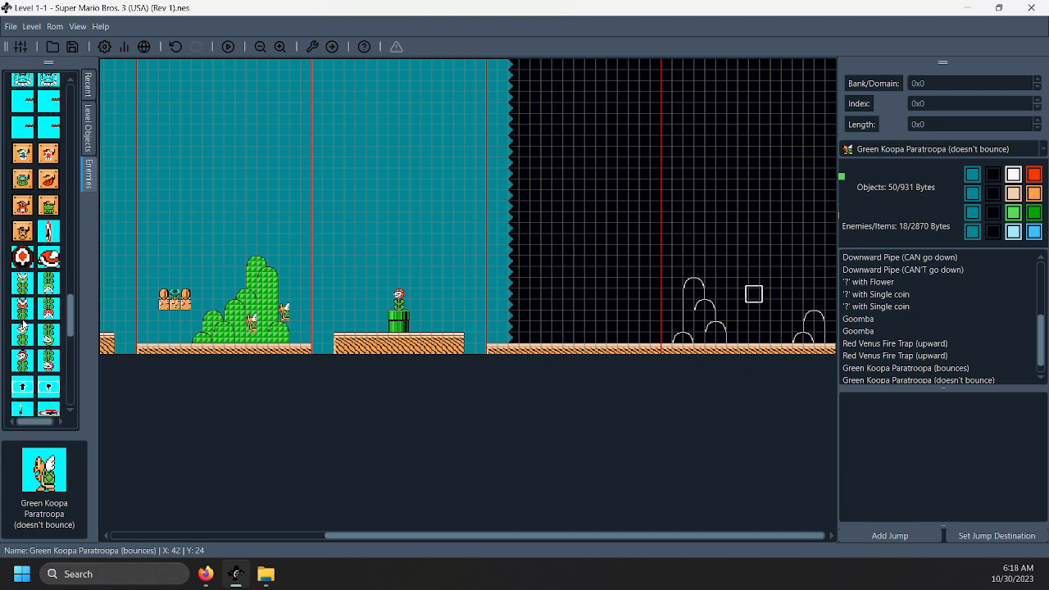
scroll(36, 246, "up", 10)
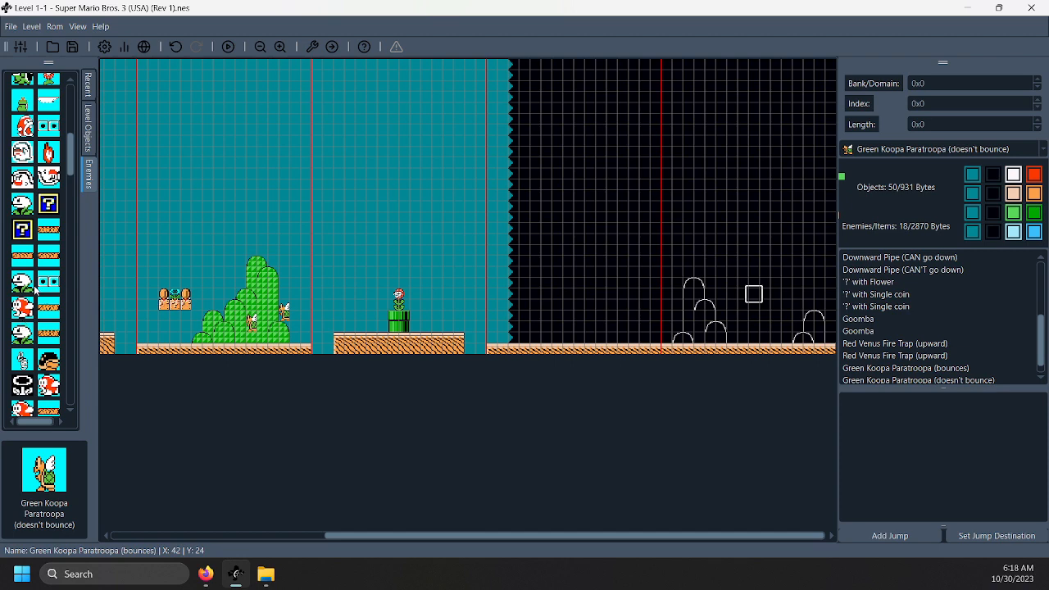
left_click(23, 385)
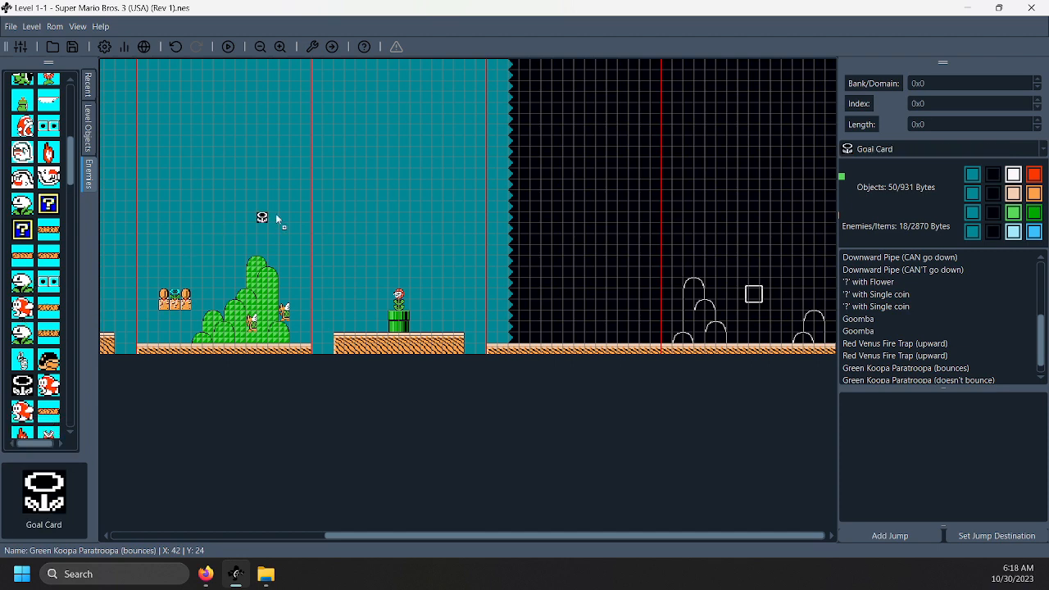
left_click_drag(328, 200, 755, 296)
left_click(385, 264)
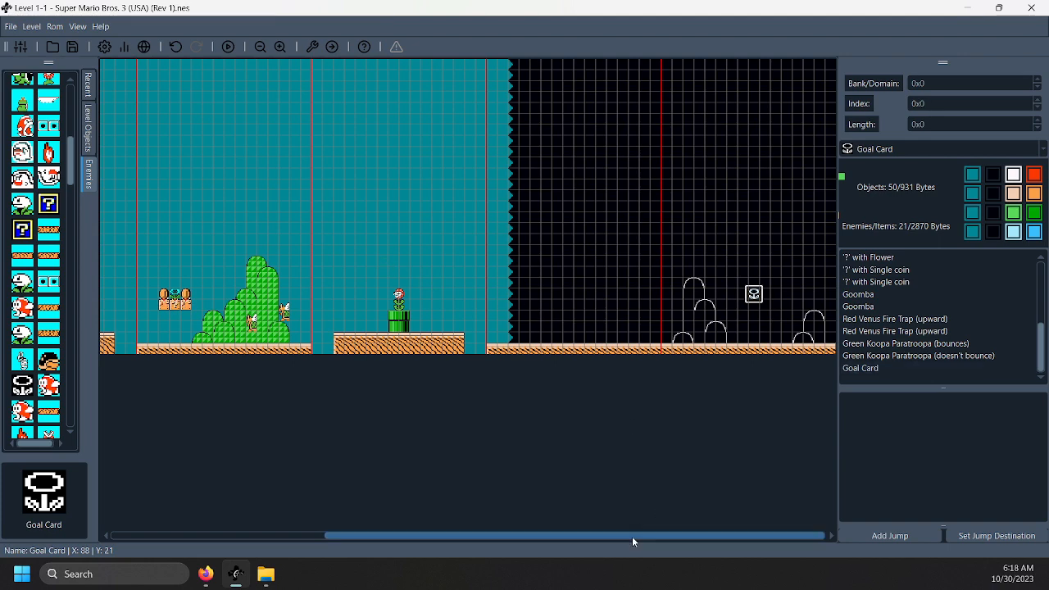
Save the ROM, keeping the changed object palettes
left_click_drag(631, 537, 239, 462)
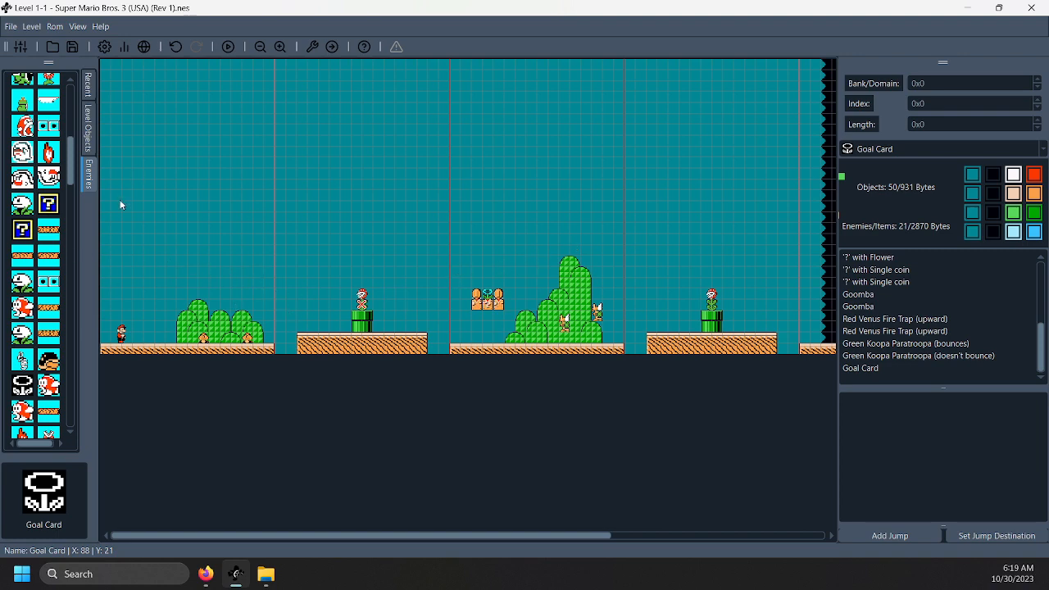
left_click(9, 33)
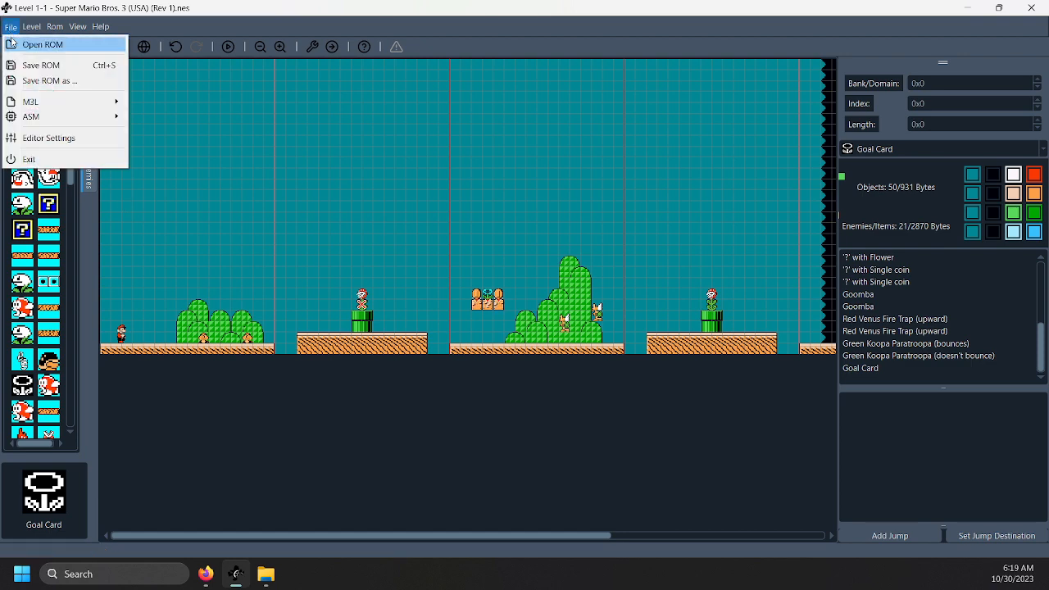
left_click(33, 67)
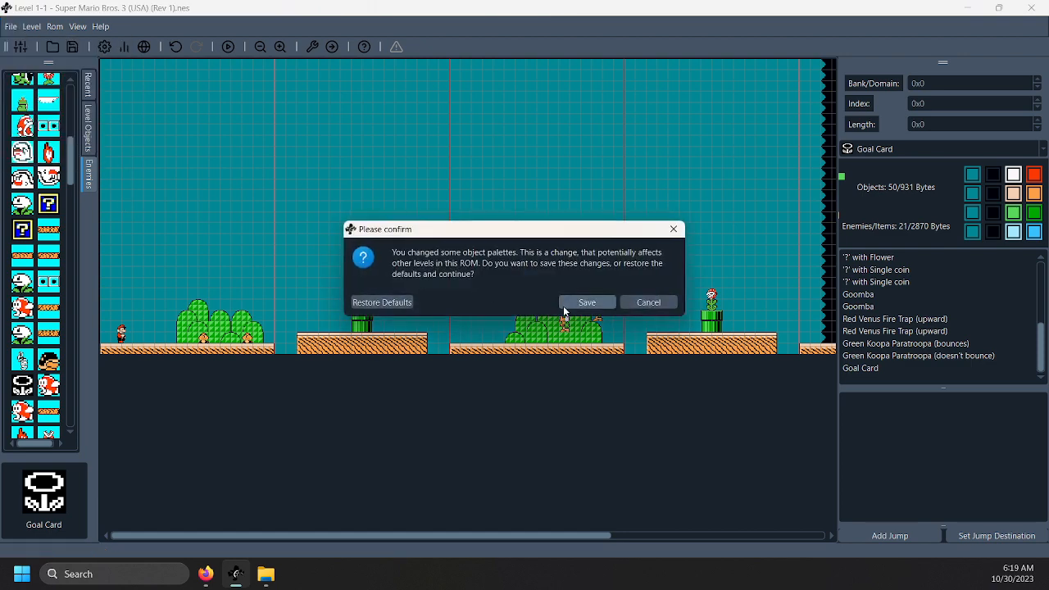
left_click(570, 303)
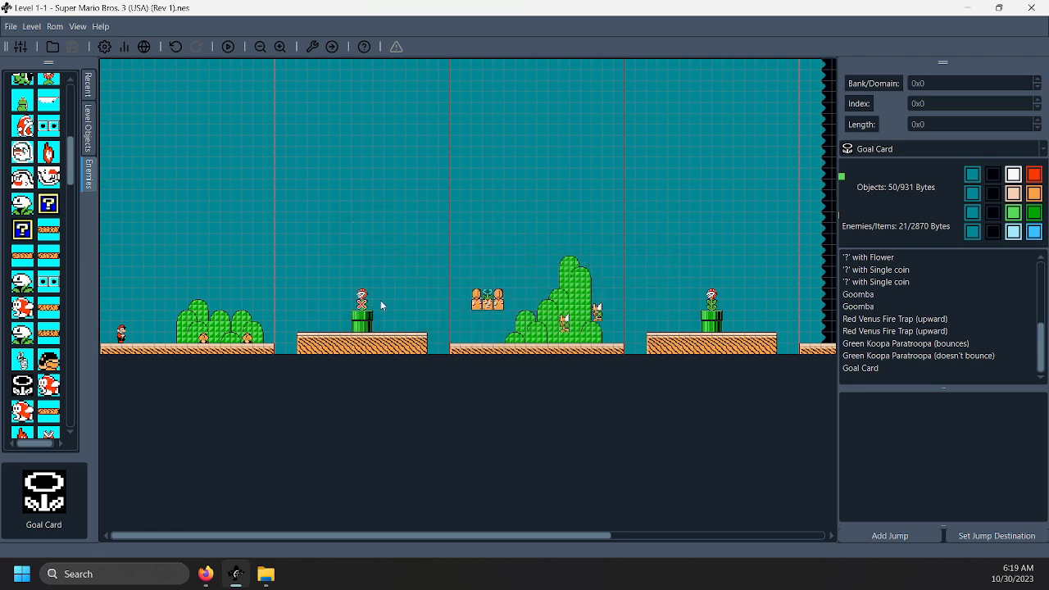
scroll(11, 137, "up", 5)
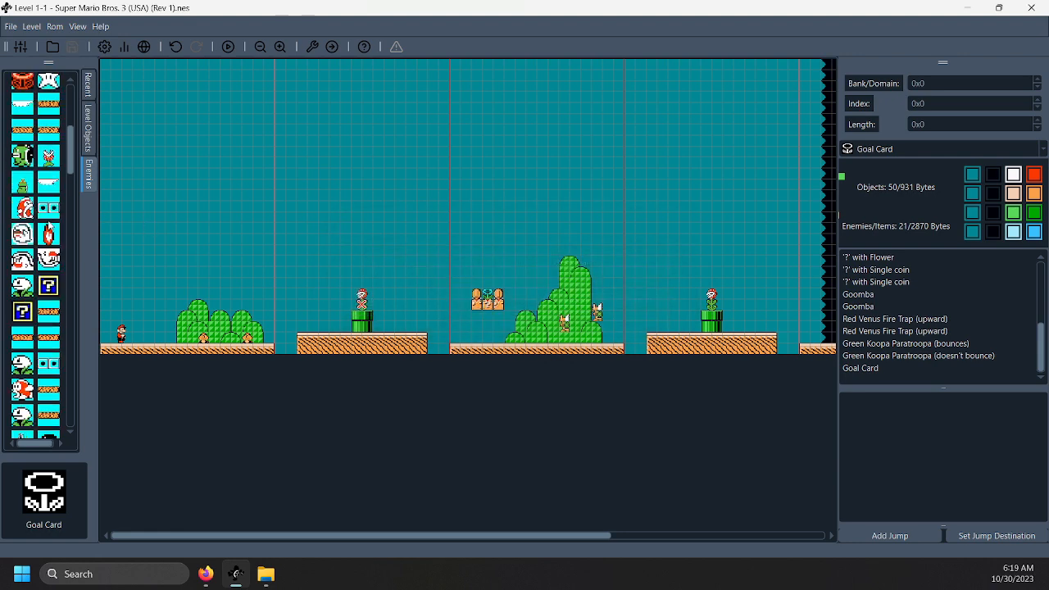
left_click(88, 127)
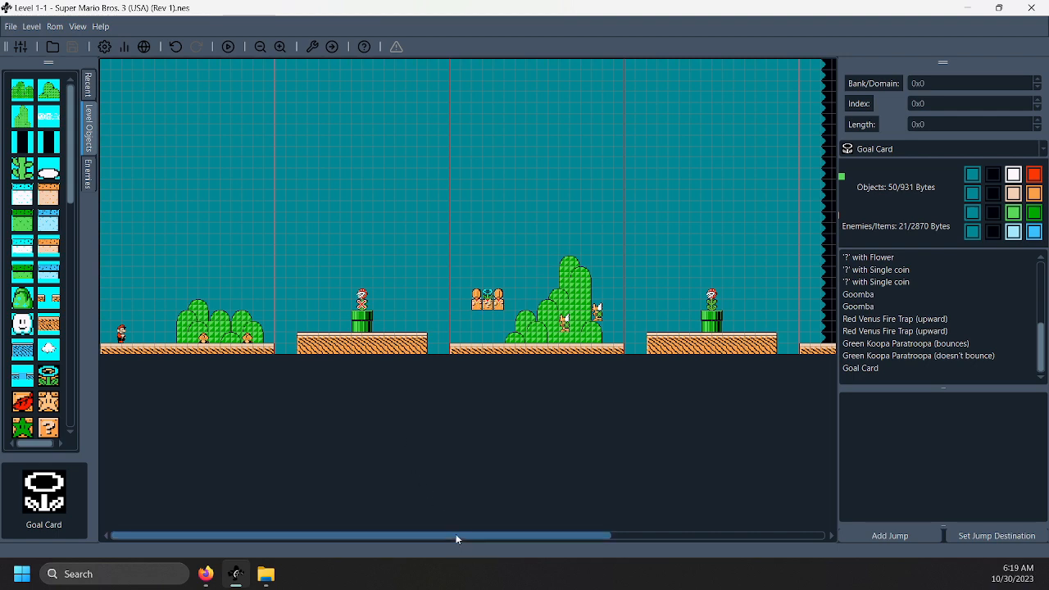
left_click_drag(457, 536, 205, 500)
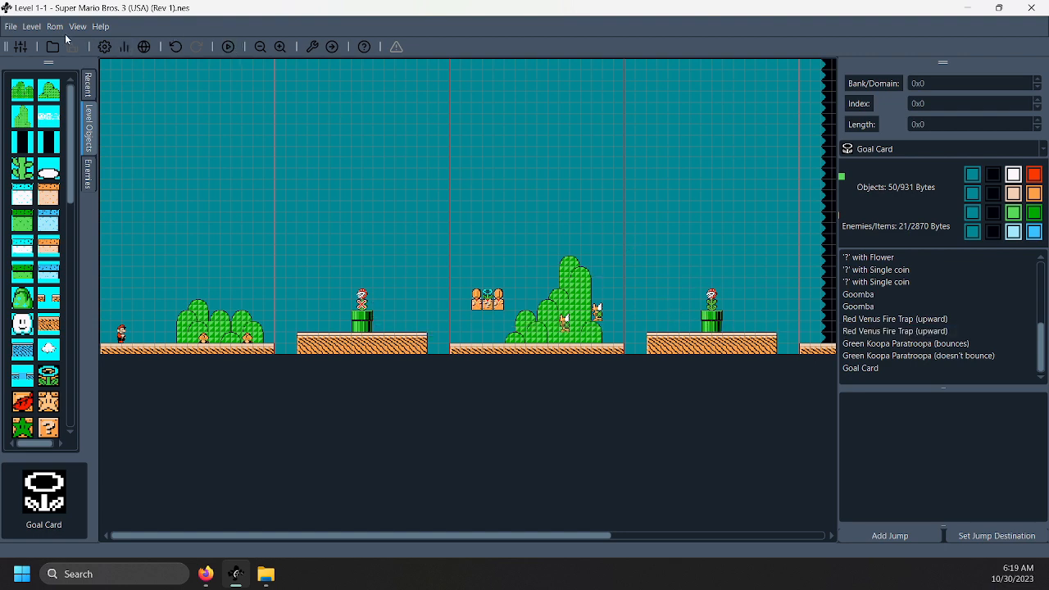
Set the level's jump destination to level 1 of World 1 through the level selector and save the ROM
left_click(35, 27)
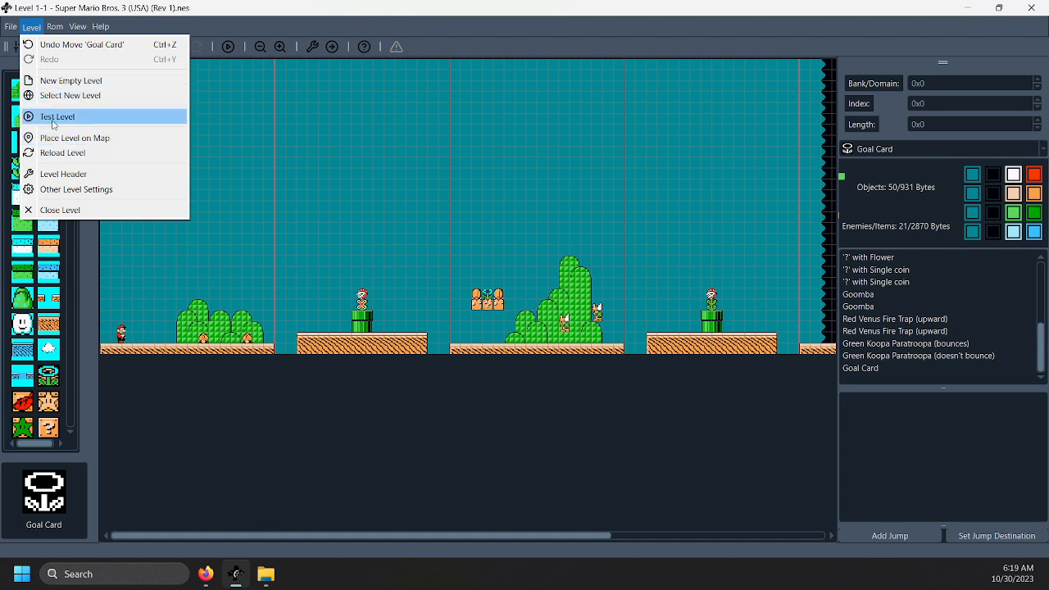
left_click(57, 176)
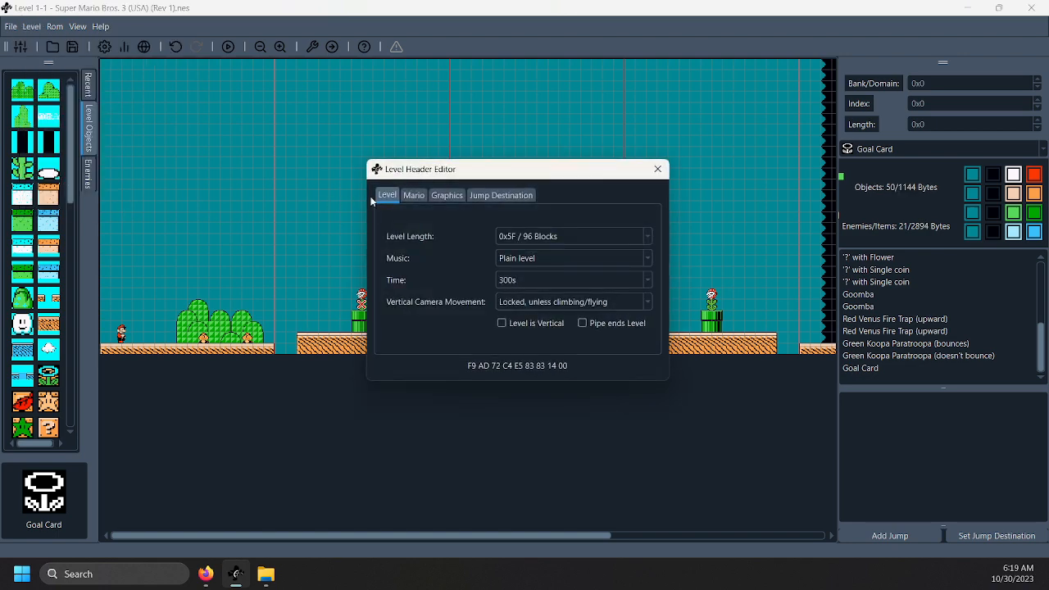
left_click(483, 194)
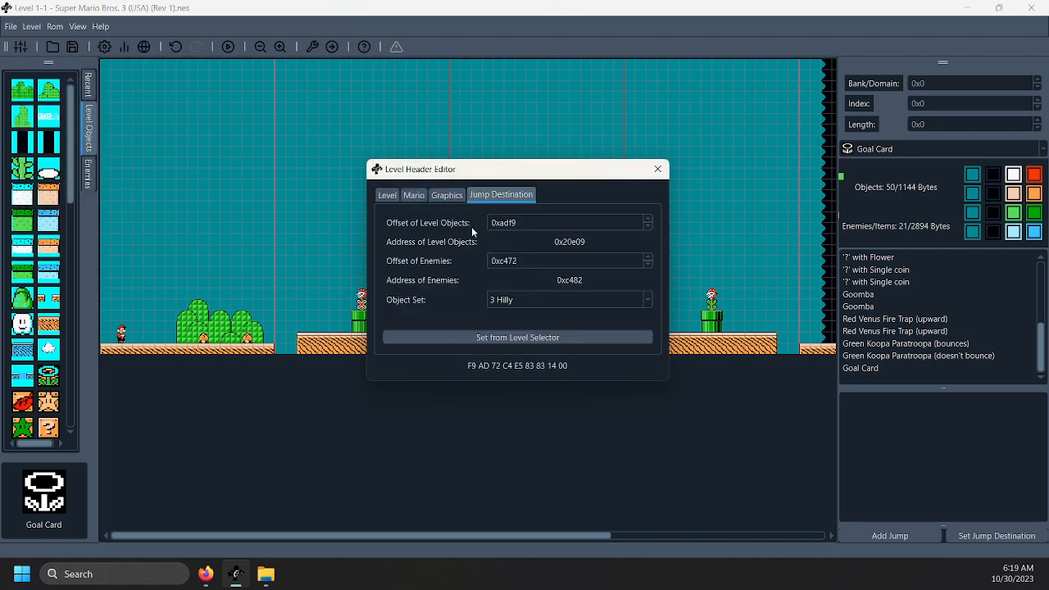
left_click(466, 338)
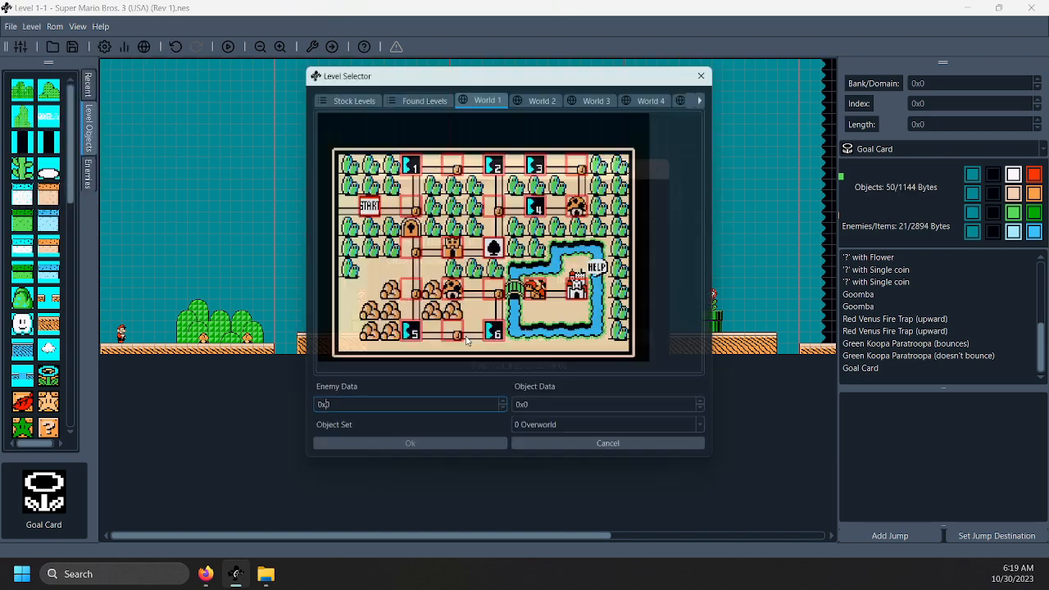
double_click(405, 162)
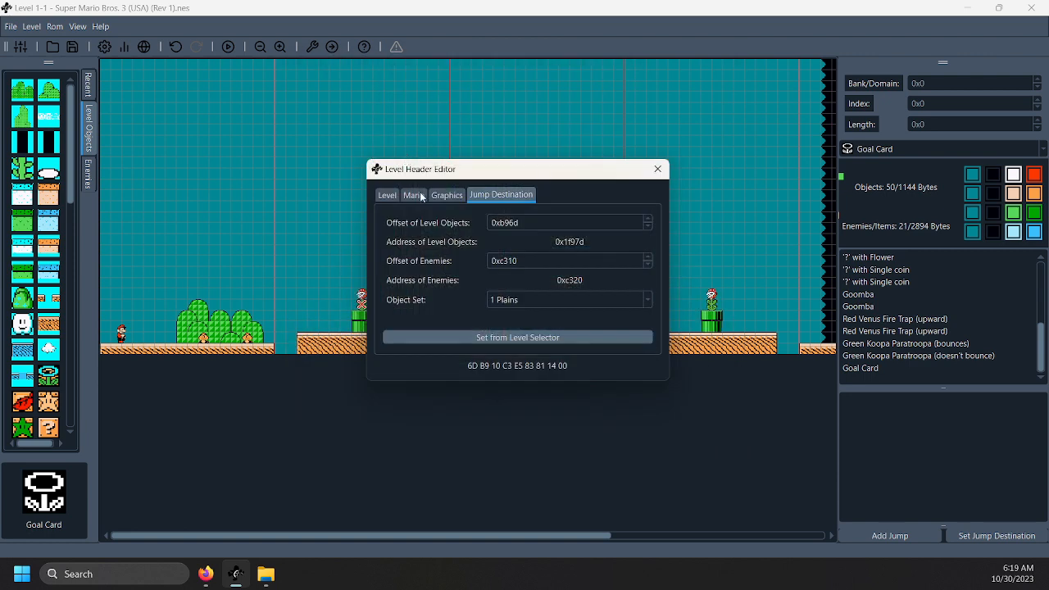
left_click(656, 169)
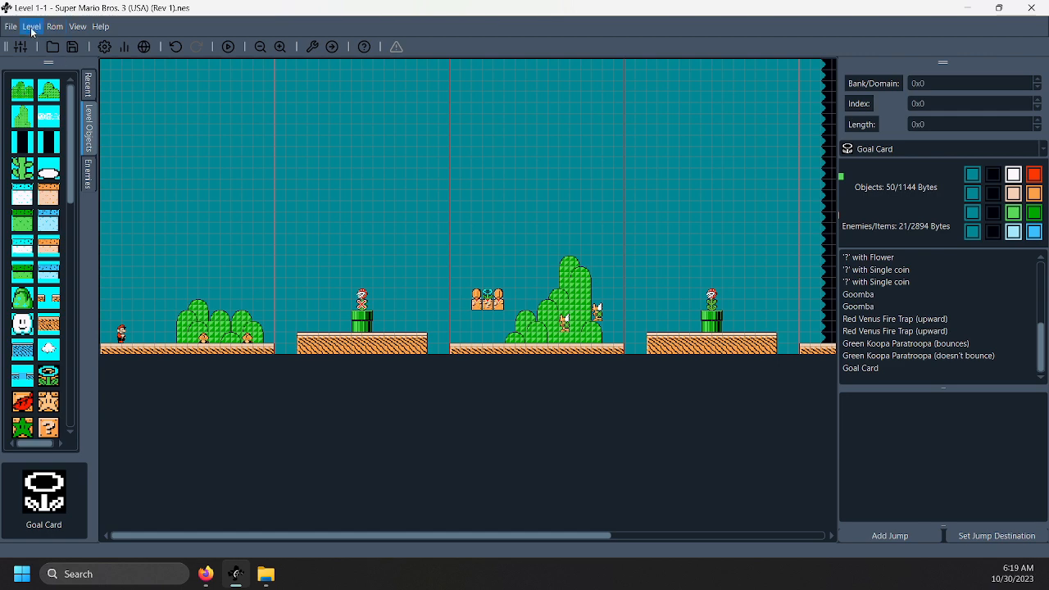
key("ctrl+s")
Open the level's jump destination and add a jump for the first green pipe, leaving its settings at their defaults
left_click(325, 47)
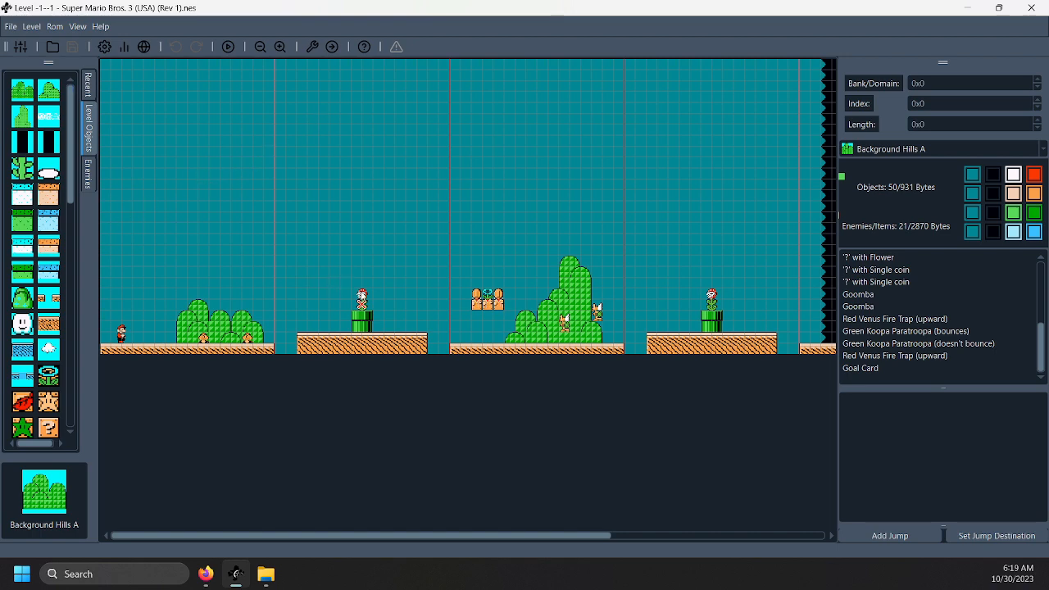
left_click(359, 325)
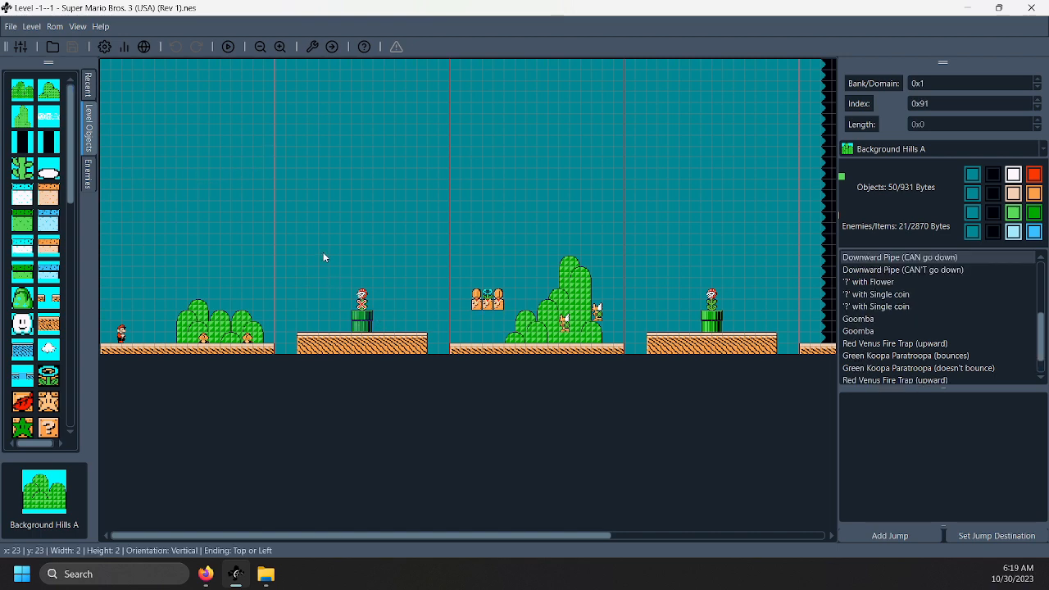
left_click(864, 536)
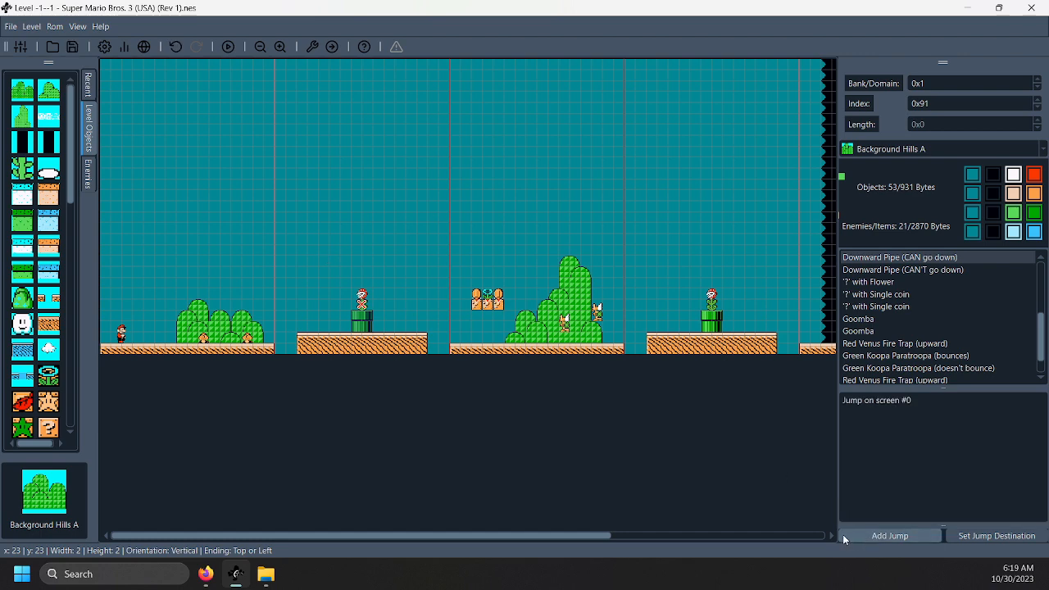
double_click(891, 400)
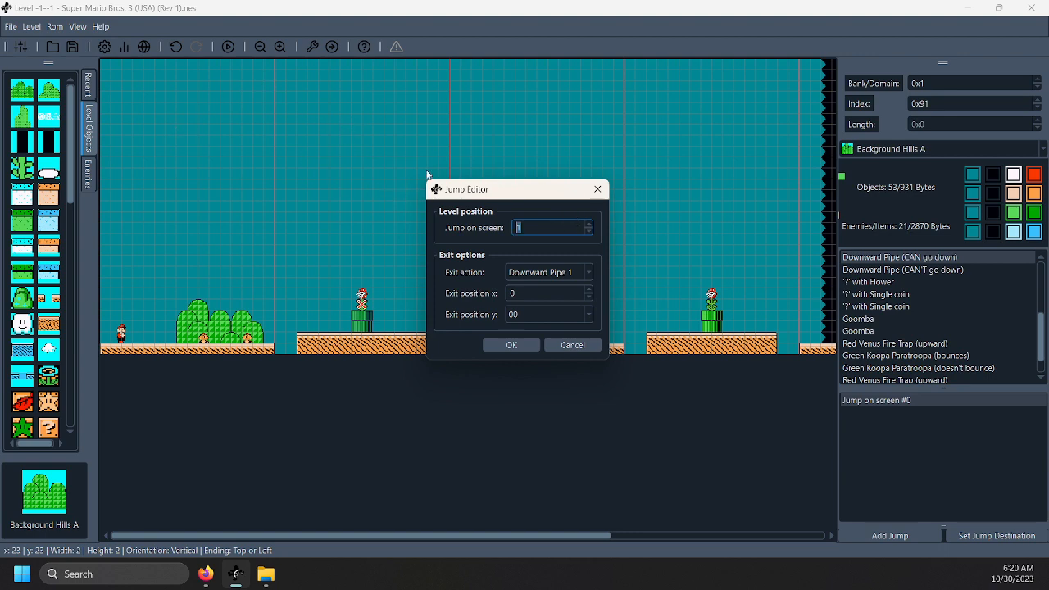
left_click_drag(486, 195, 445, 318)
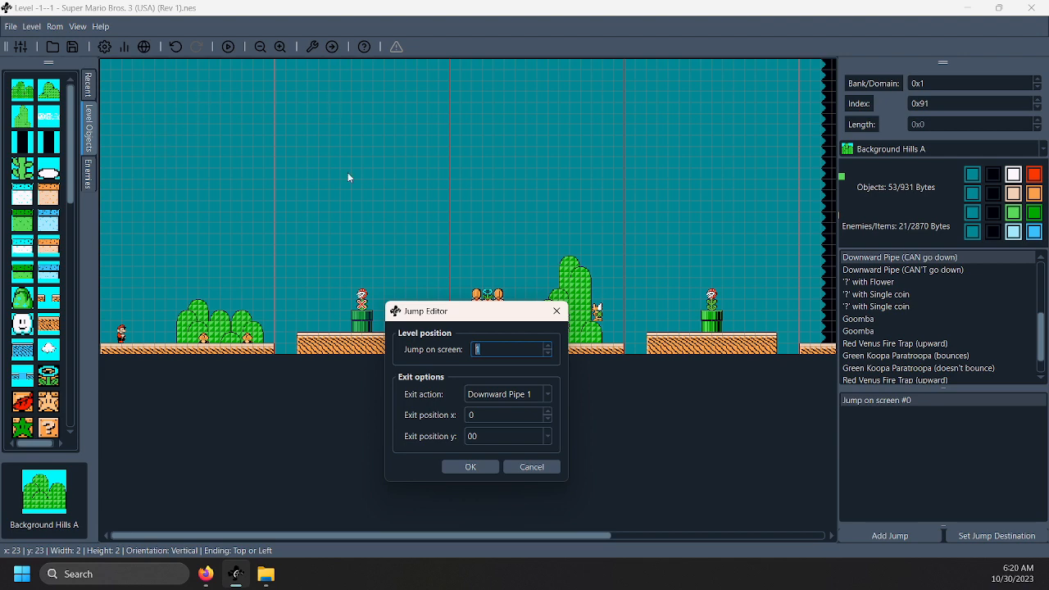
left_click_drag(465, 319, 530, 175)
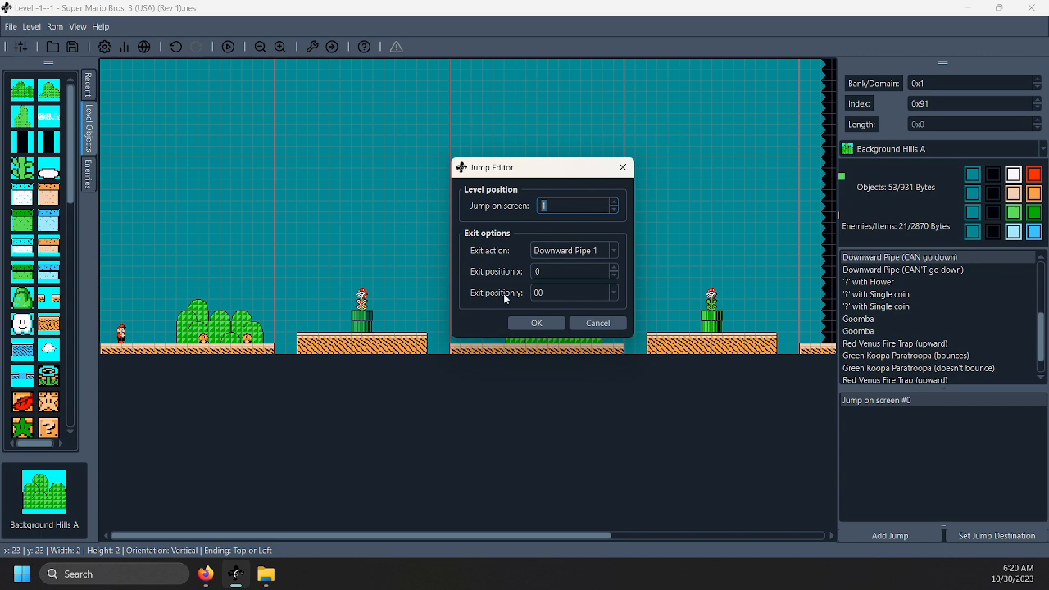
left_click(596, 323)
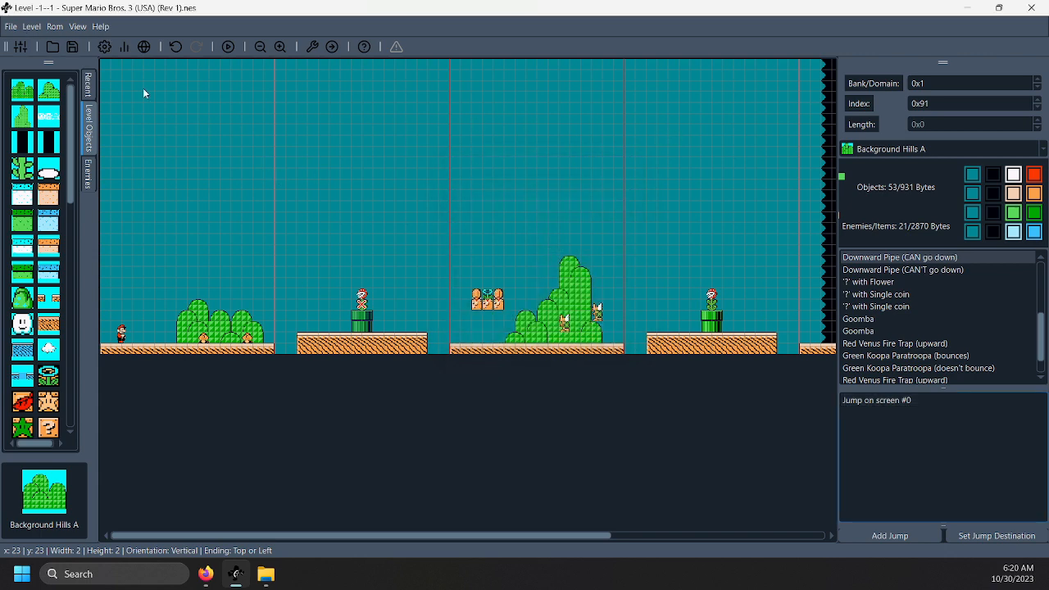
Show the level coordinates to check which screen the first green pipe is on, and hide them again
left_click(74, 28)
left_click(76, 59)
left_click(78, 27)
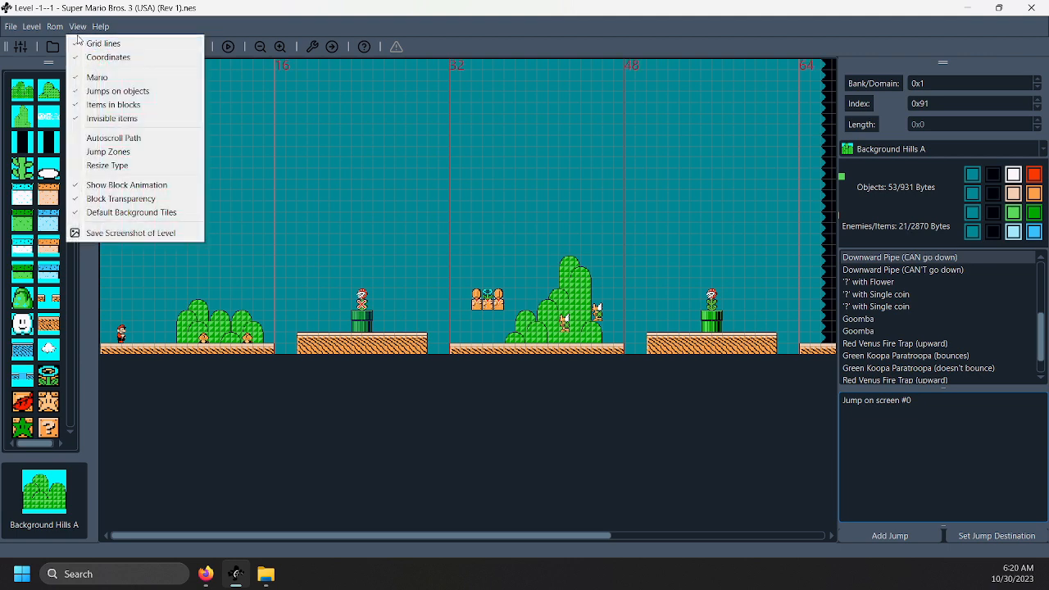
left_click(164, 91)
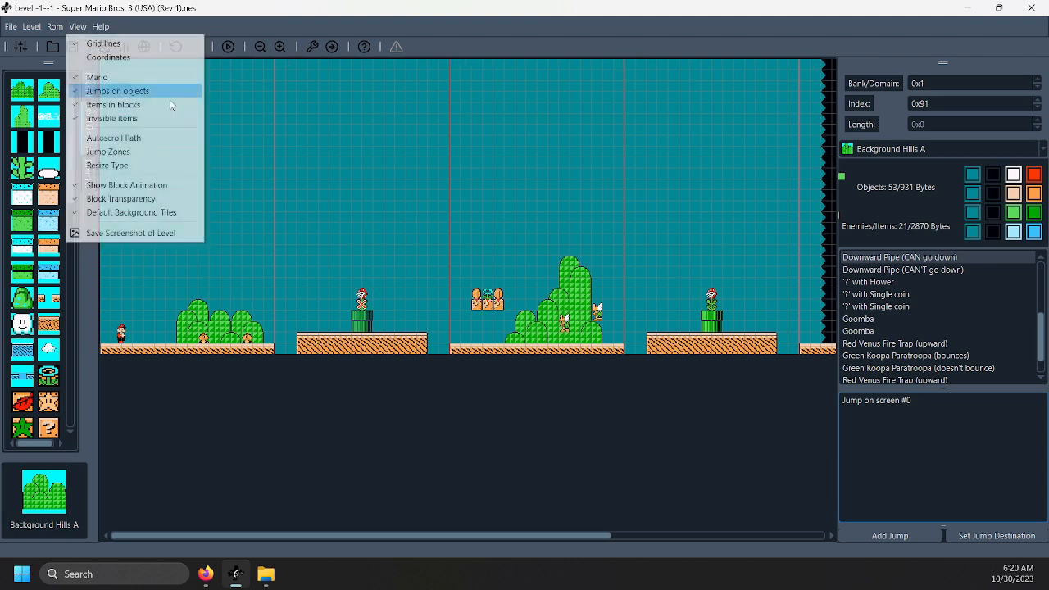
Configure the jump for screen 1 with exit action Upward Pipe and exit position y 20
double_click(871, 400)
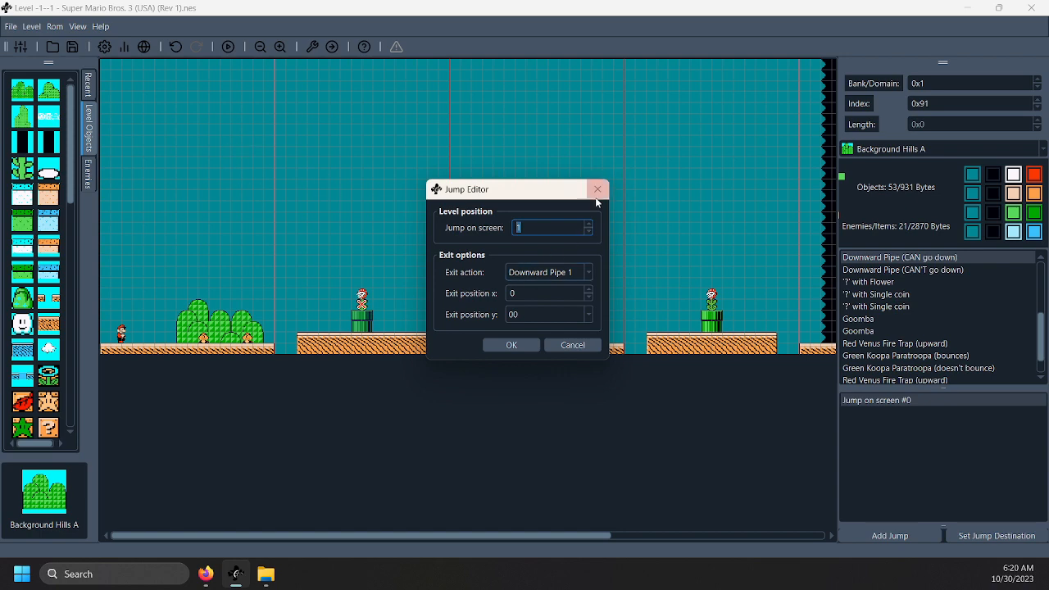
left_click(592, 271)
left_click(531, 302)
left_click_drag(519, 204, 296, 163)
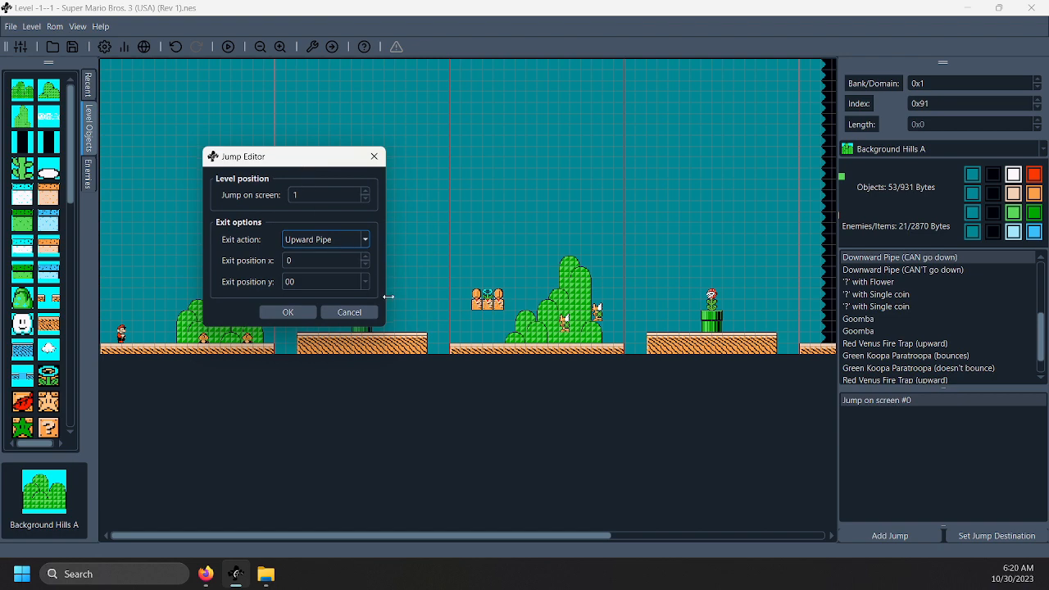
left_click(345, 280)
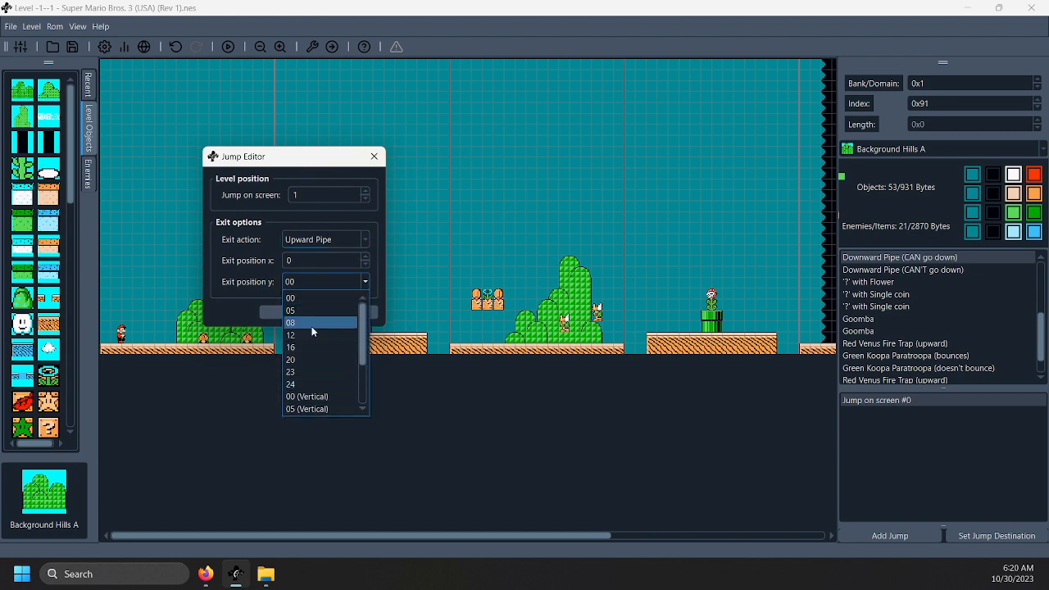
left_click(303, 359)
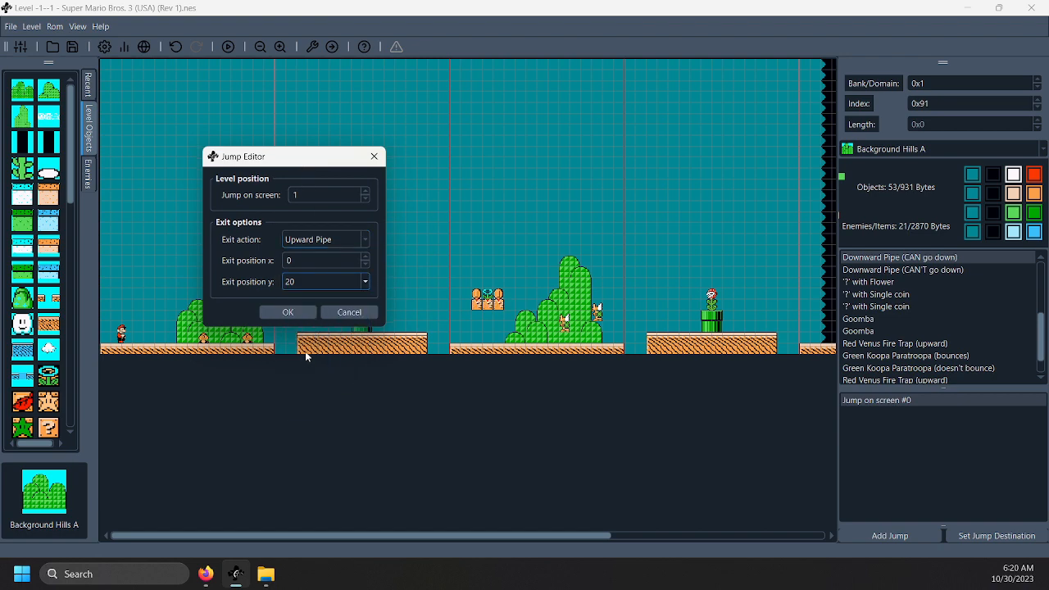
left_click(298, 313)
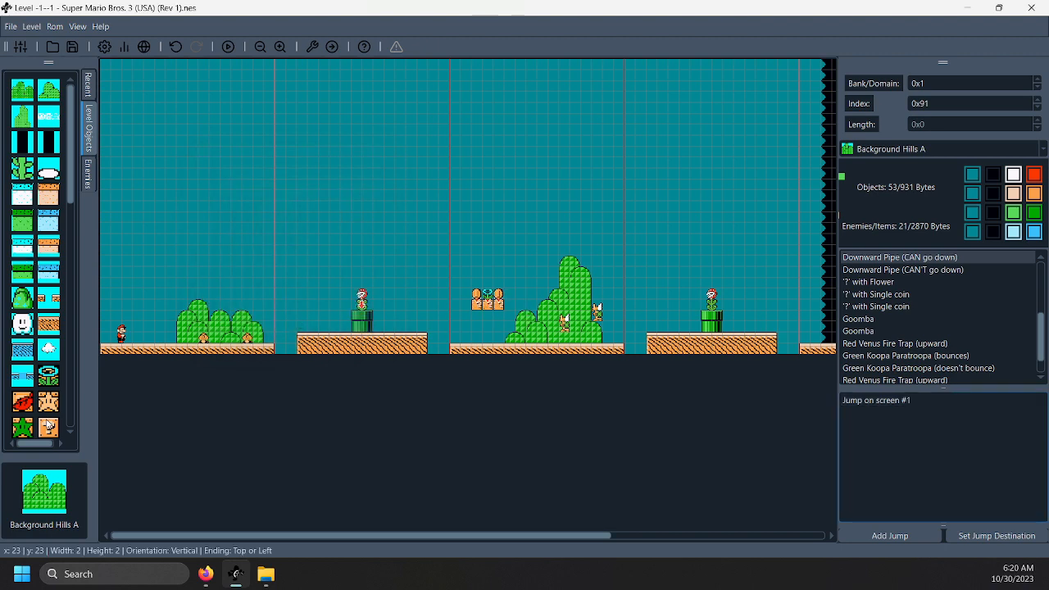
Place a '?' with Single coin over the second green pipe at x 55, y 23 as a position marker
left_click_drag(47, 427, 390, 206)
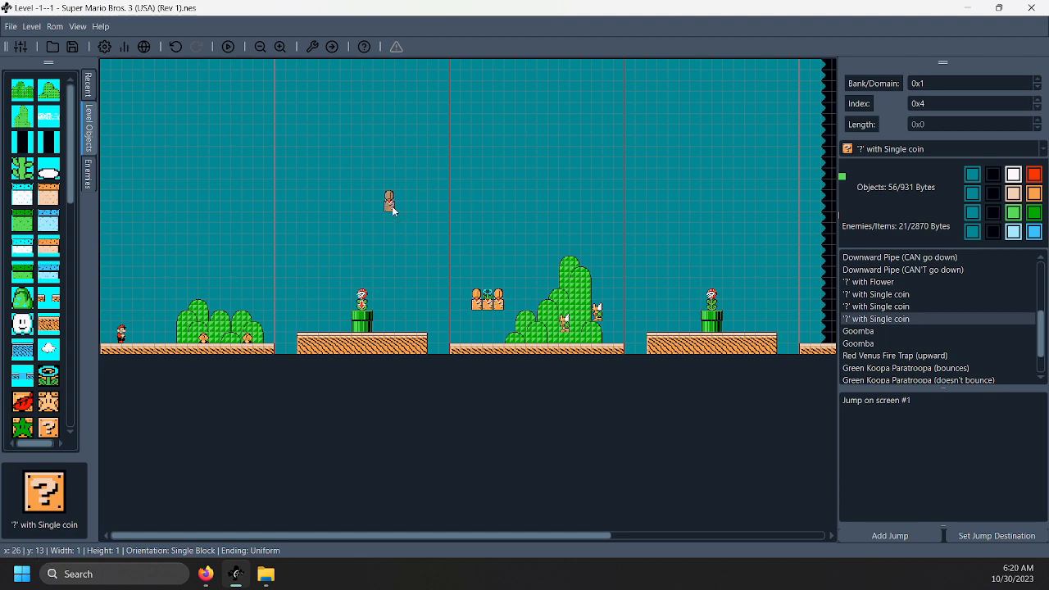
left_click_drag(385, 205, 708, 317)
Set the jump's exit position x to 55 and delete the '?' block marker on the second pipe
double_click(857, 400)
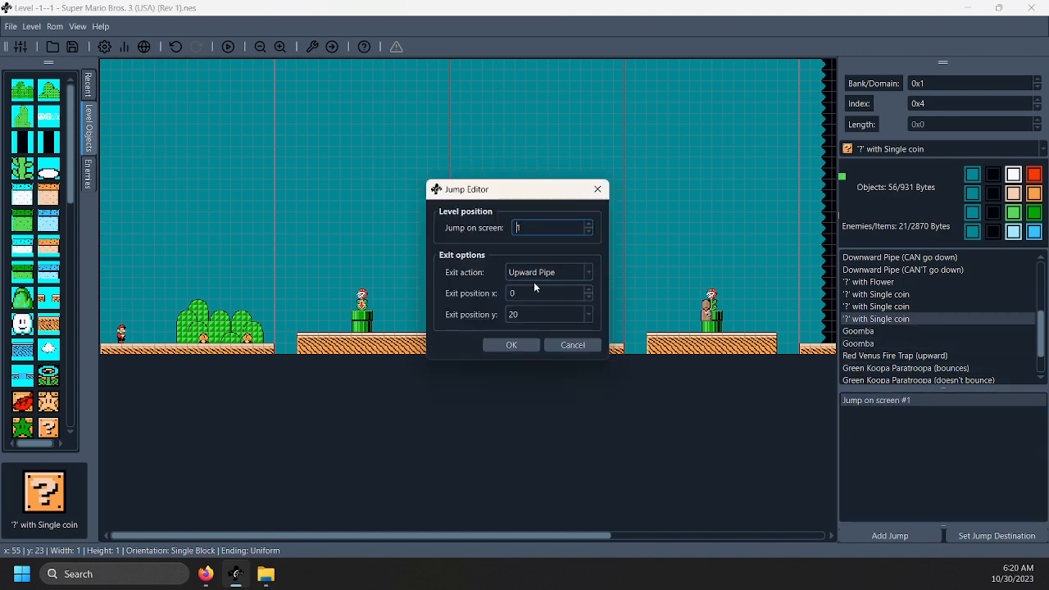
left_click(516, 292)
type("55")
left_click(538, 320)
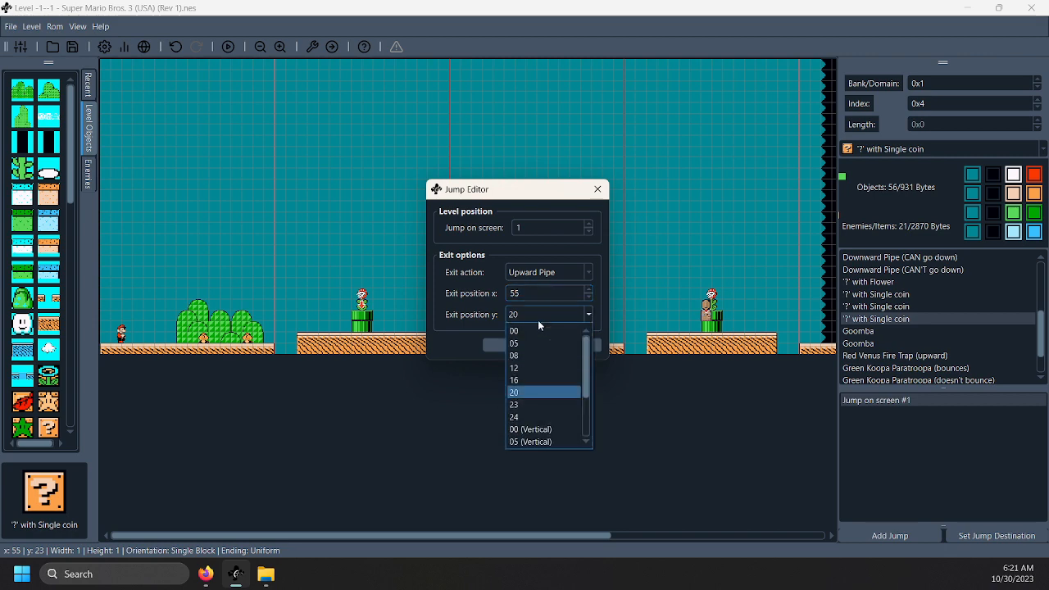
left_click(538, 322)
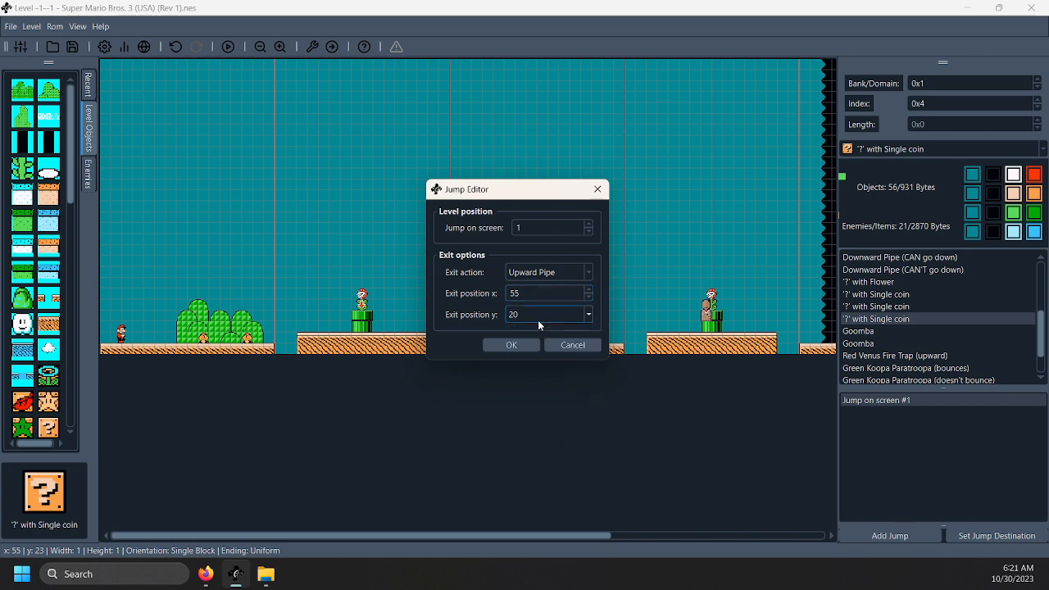
left_click(500, 344)
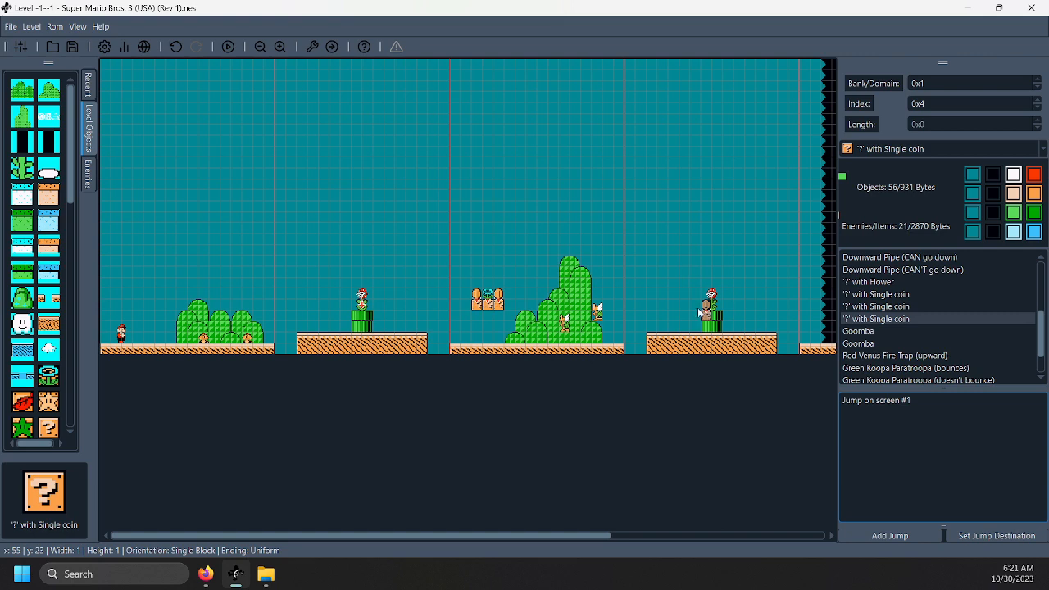
key("Delete")
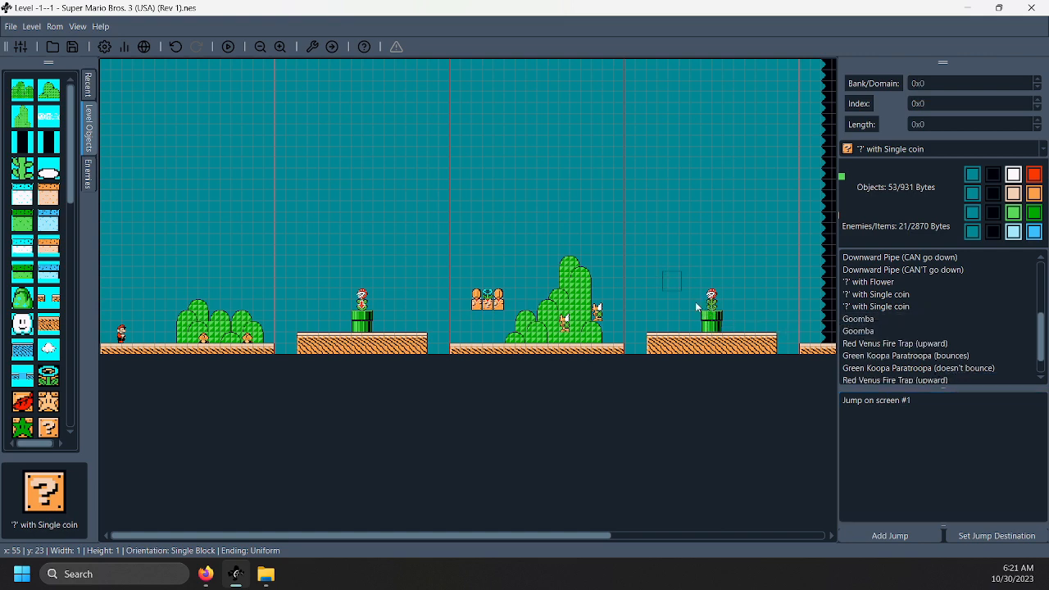
Raise the second green pipe and its Red Venus Fire Trap one block to y 22, and extend the pipe down to the ground
left_click_drag(664, 272, 705, 317)
left_click(690, 319)
left_click(716, 316)
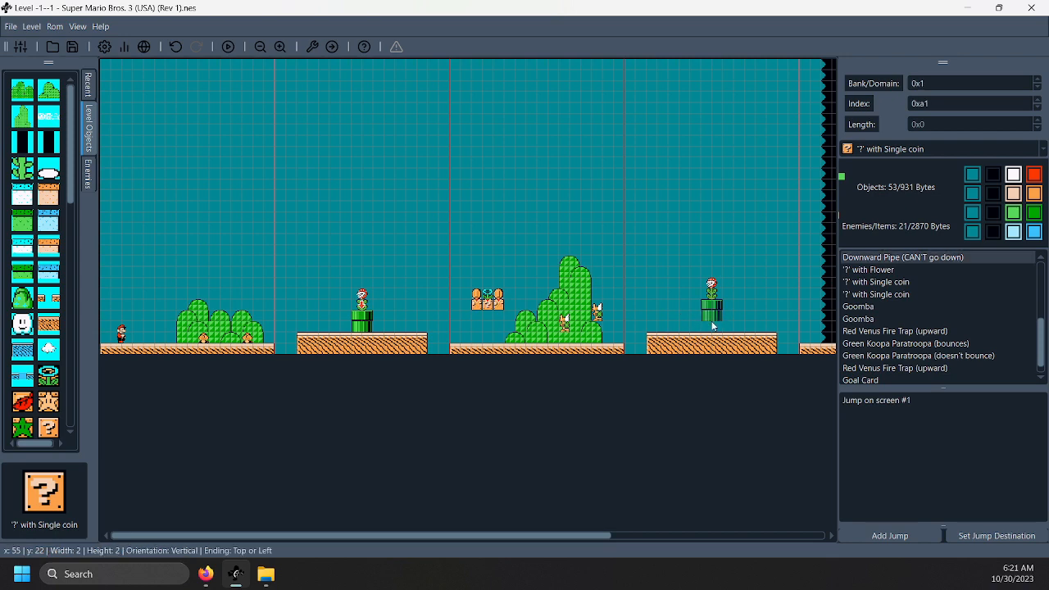
left_click_drag(712, 319, 712, 330)
left_click(670, 311)
left_click_drag(515, 276, 577, 173)
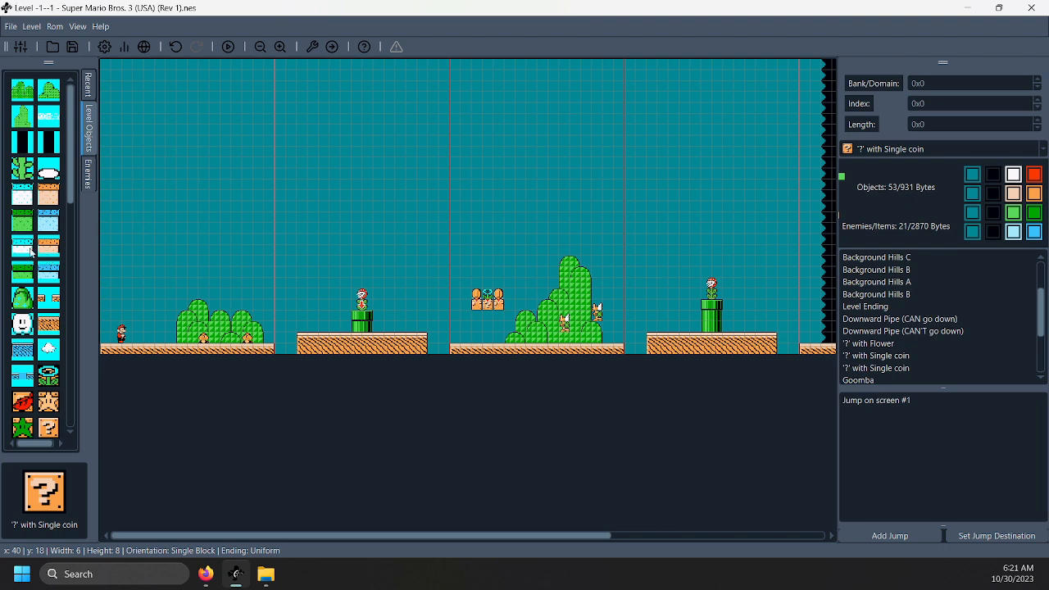
Try a Green Block Platform (Extends to ground) beside the second pipe and a floating one near the first pipe, deleting both
left_click_drag(31, 252, 675, 310)
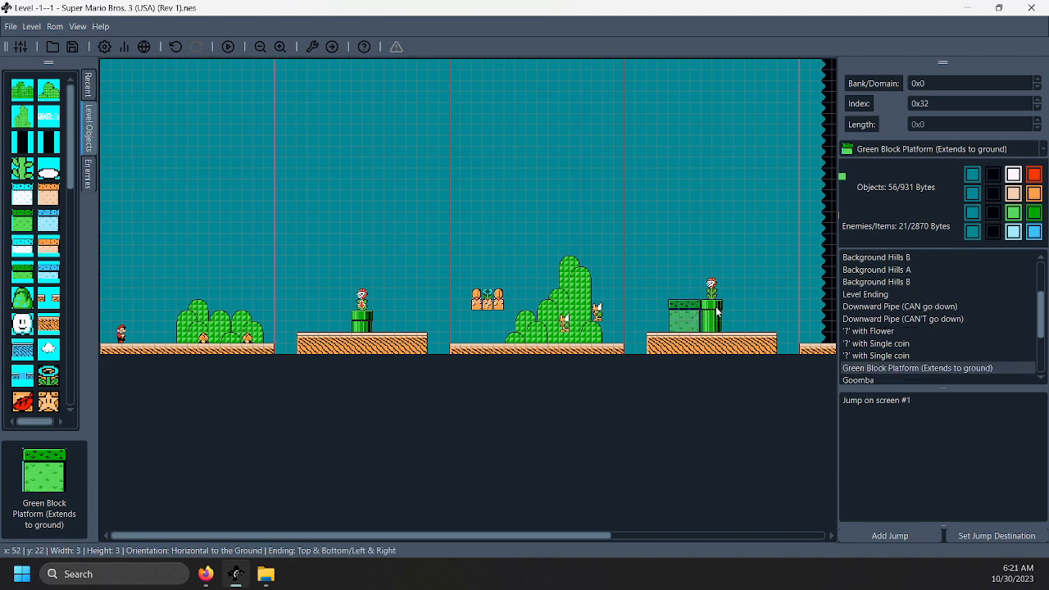
left_click_drag(686, 311, 674, 311)
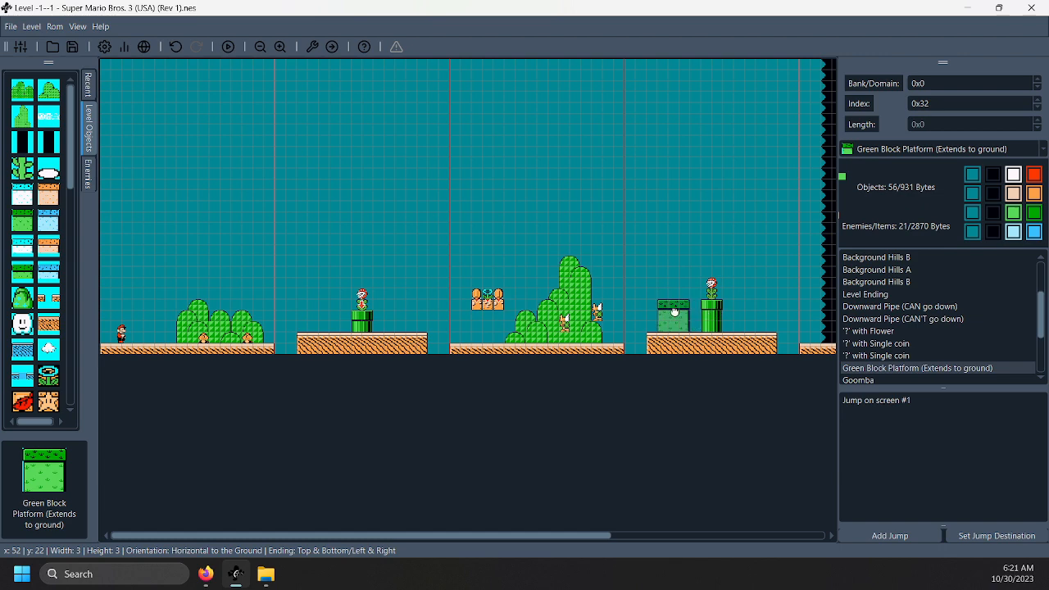
key("Delete")
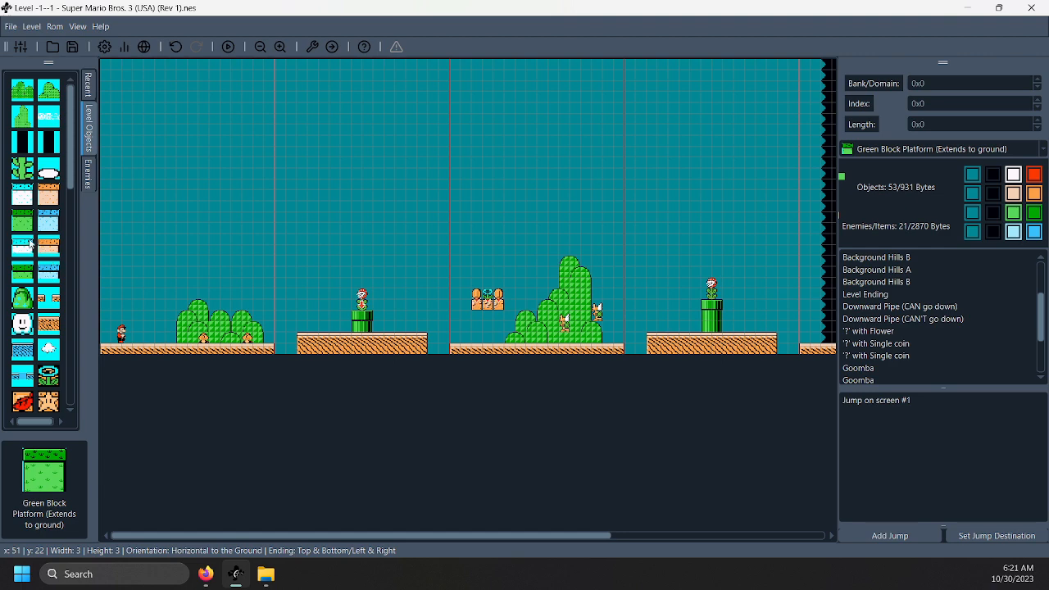
left_click_drag(24, 272, 410, 276)
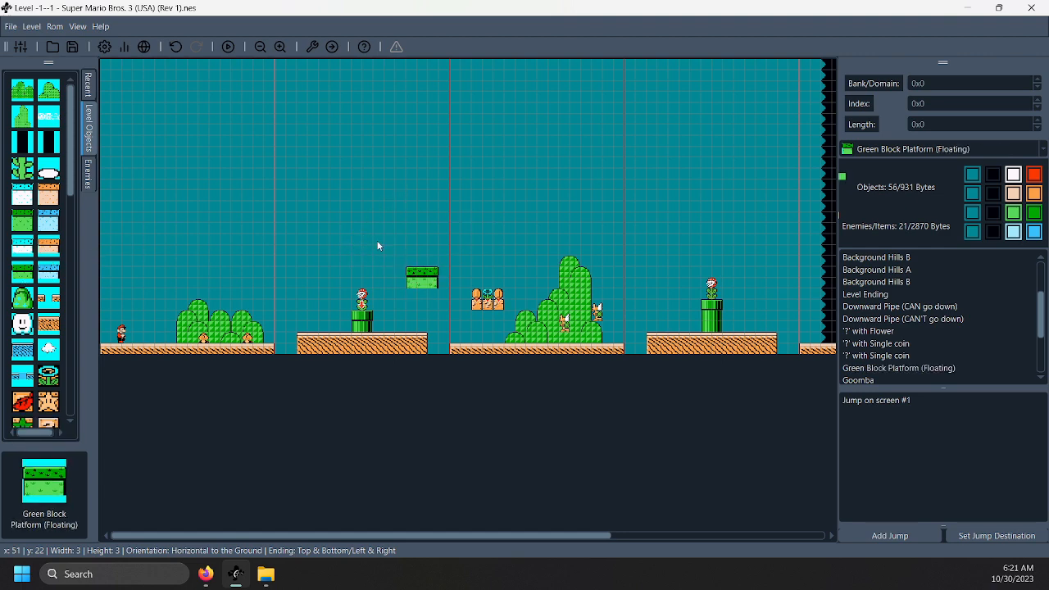
key("Delete")
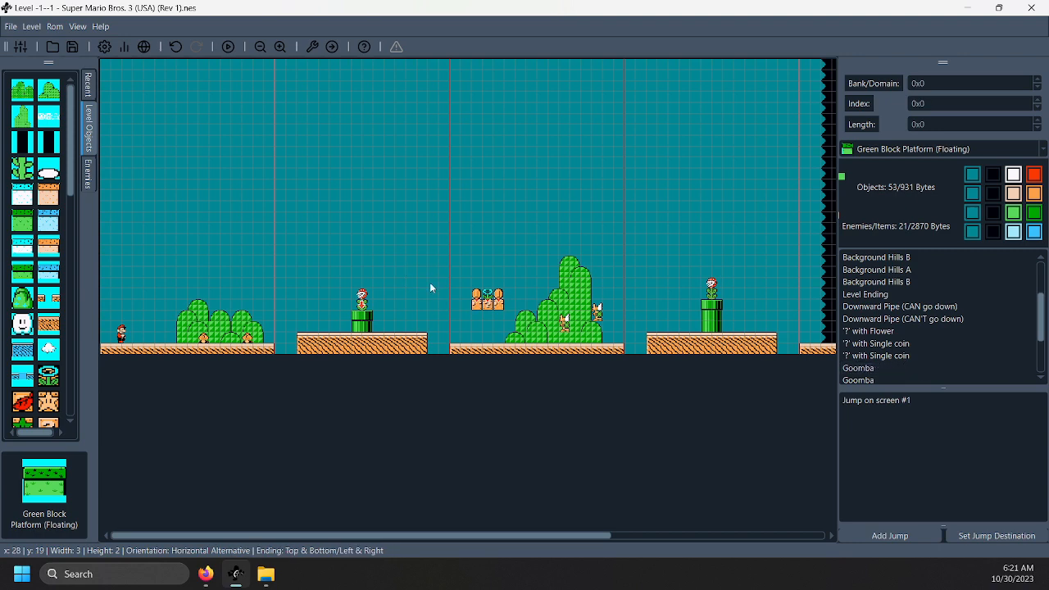
Save the ROM with the new pipe jump and the taller second pipe
left_click_drag(588, 536, 402, 528)
left_click(10, 26)
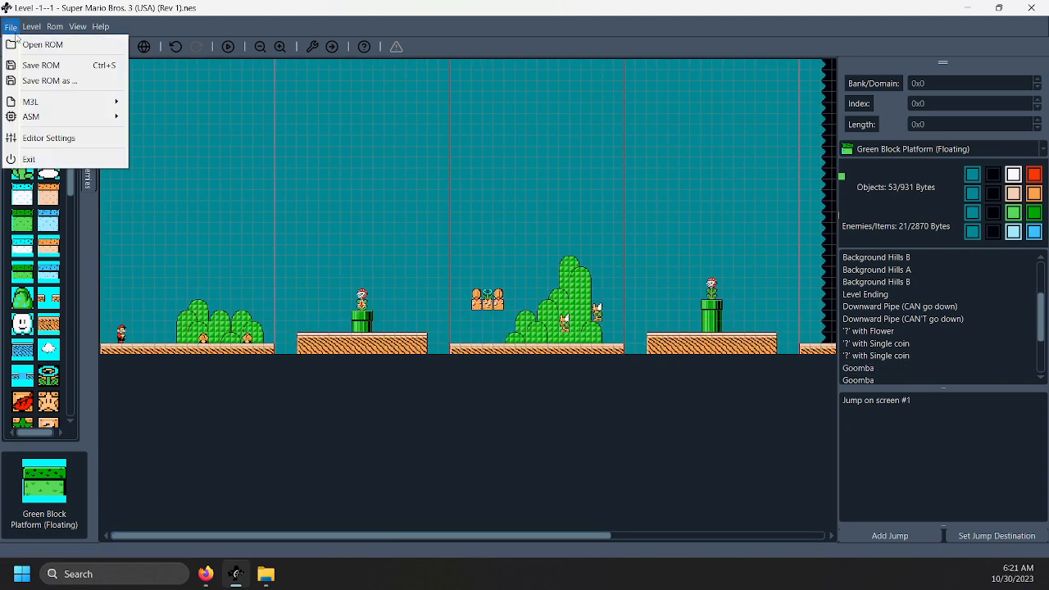
left_click(26, 68)
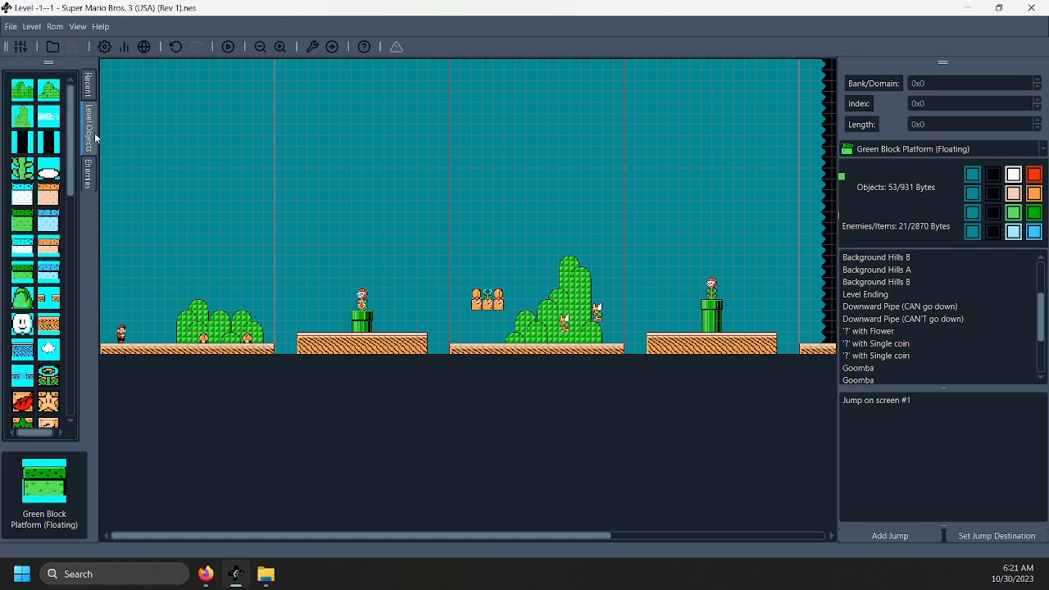
Place the level on the World 1 map at the level 1 tile
left_click(23, 29)
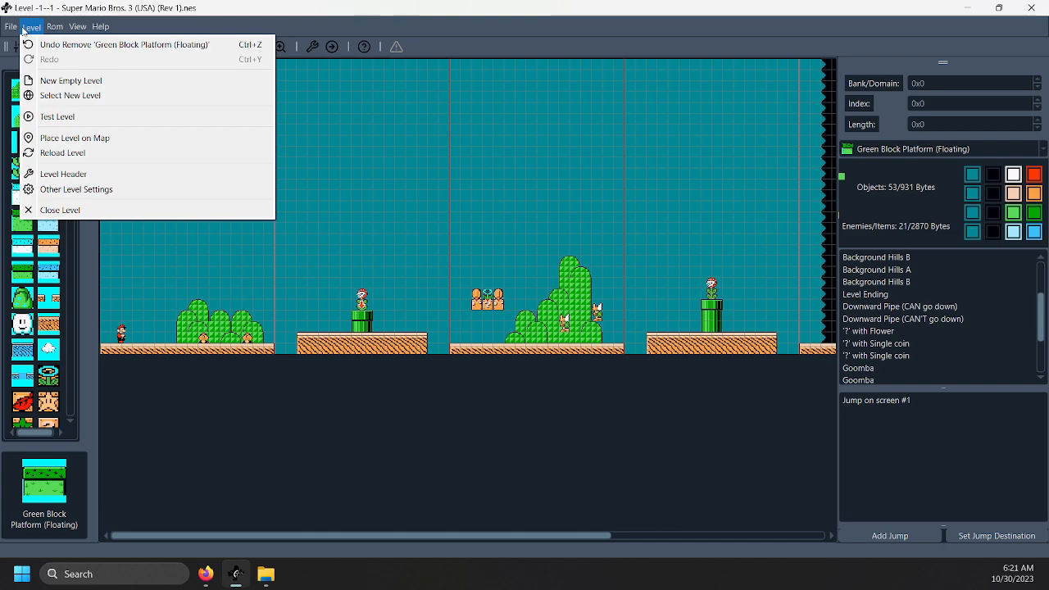
left_click(90, 140)
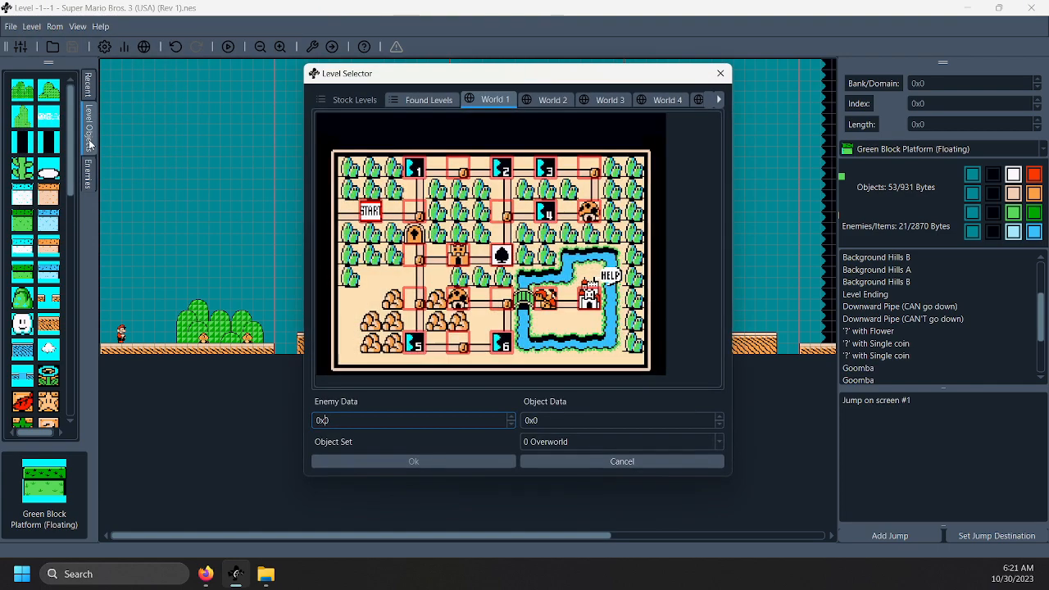
double_click(418, 172)
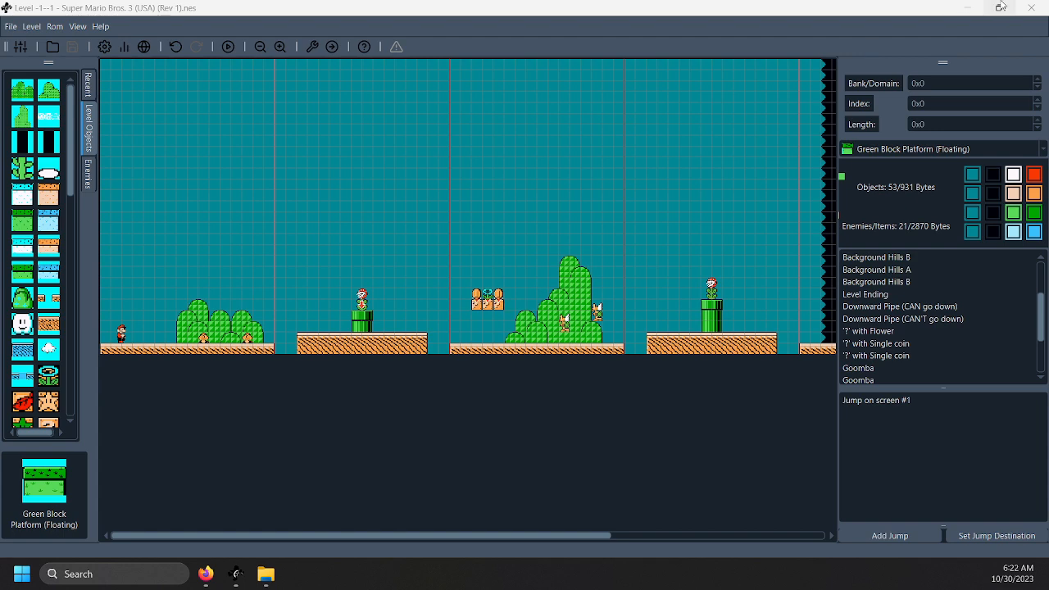
Switch to the Mesen emulator and position its window in front of the level editor
left_click(969, 8)
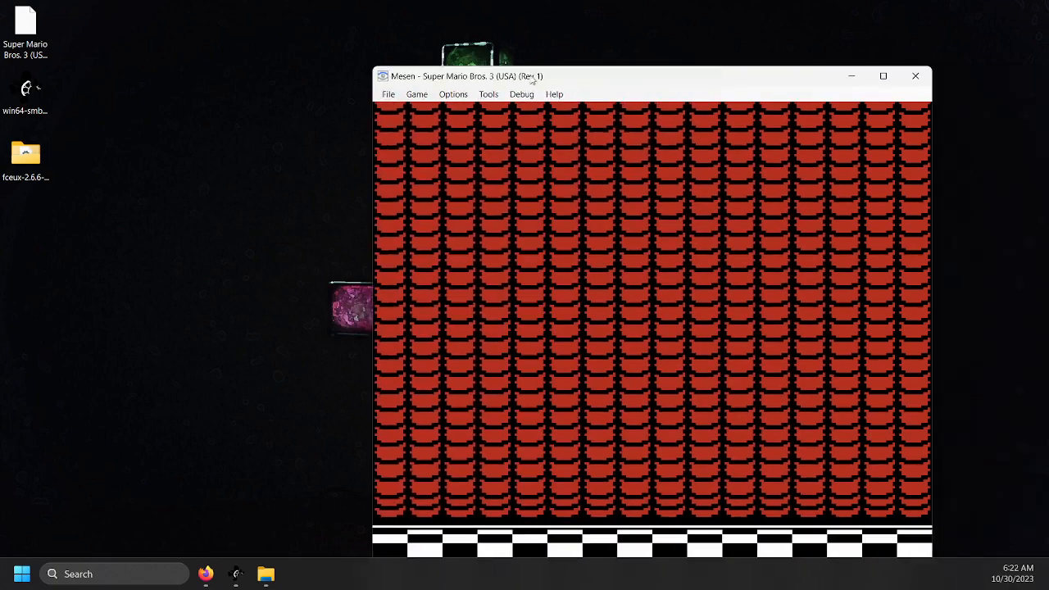
left_click_drag(595, 77, 354, 22)
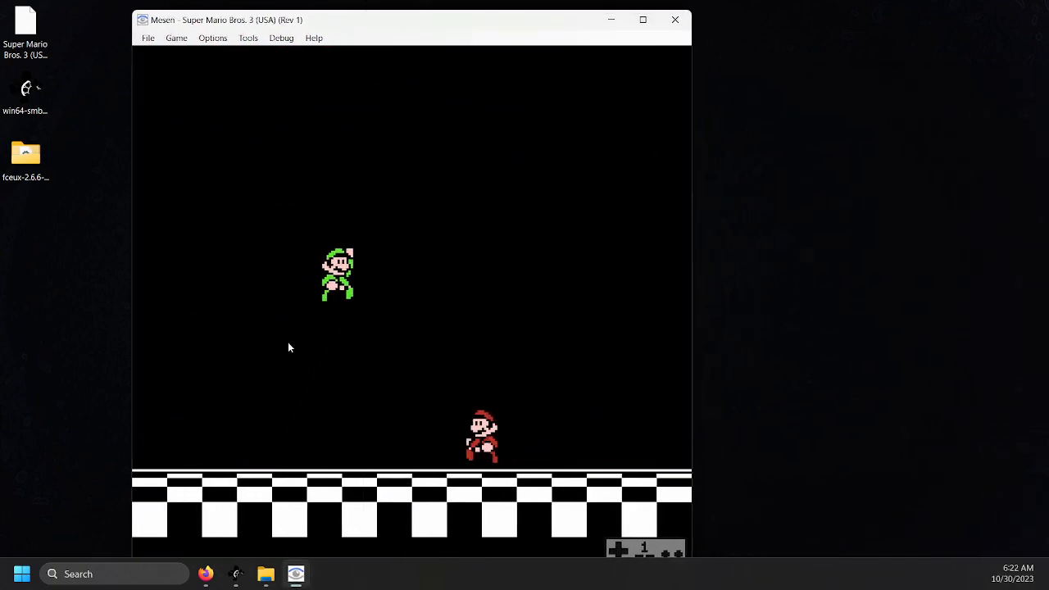
left_click(236, 577)
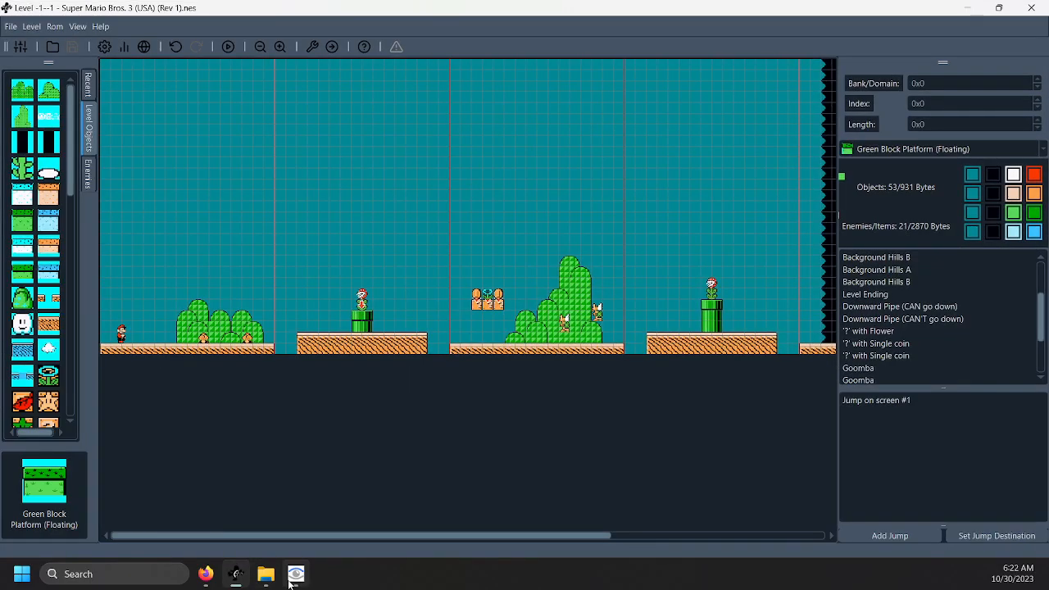
left_click(289, 581)
left_click_drag(410, 28, 517, 27)
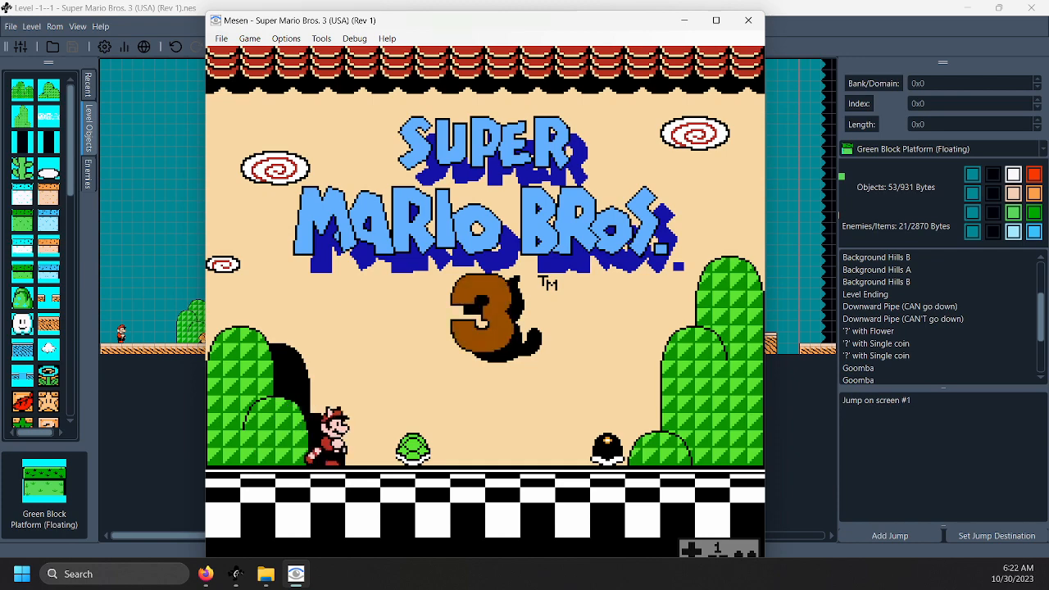
left_click_drag(612, 23, 623, 15)
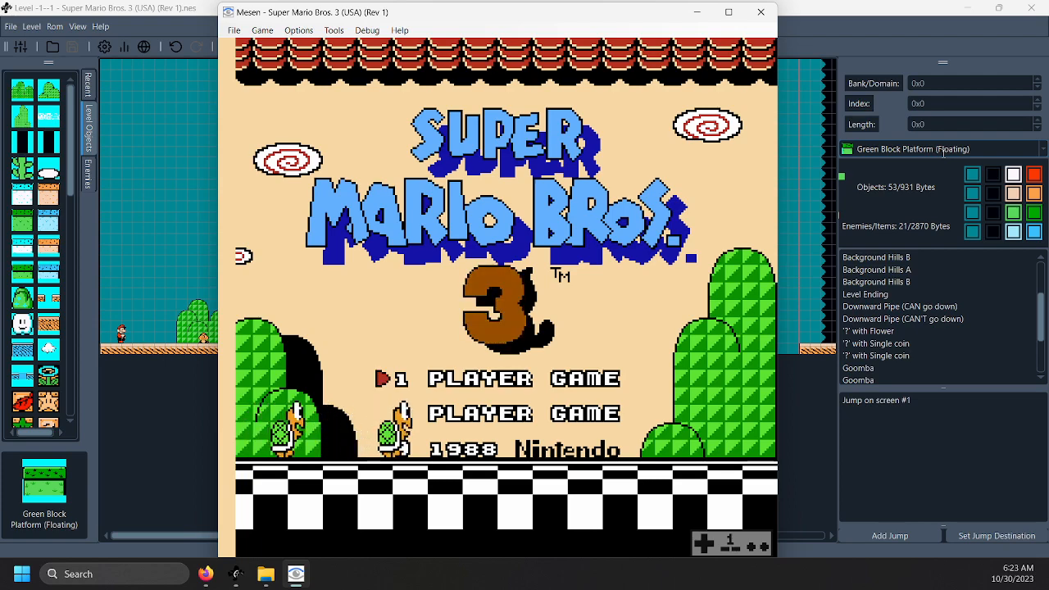
Start a one-player game, enter level 1 and playtest it up to the Red Venus Fire Trap on the first pipe
key("Return")
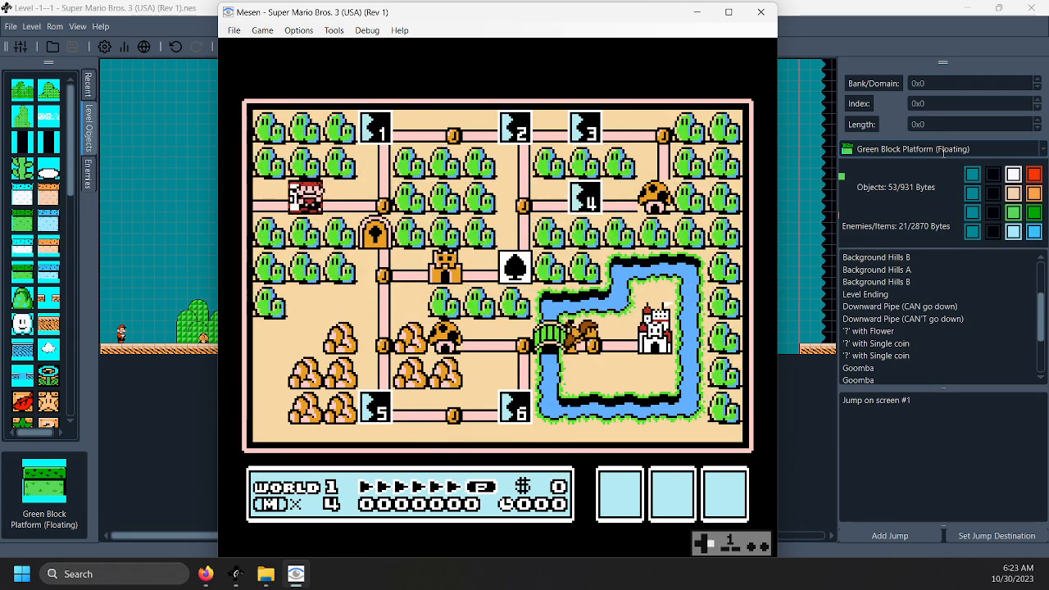
key("Right")
key("Up")
key("x")
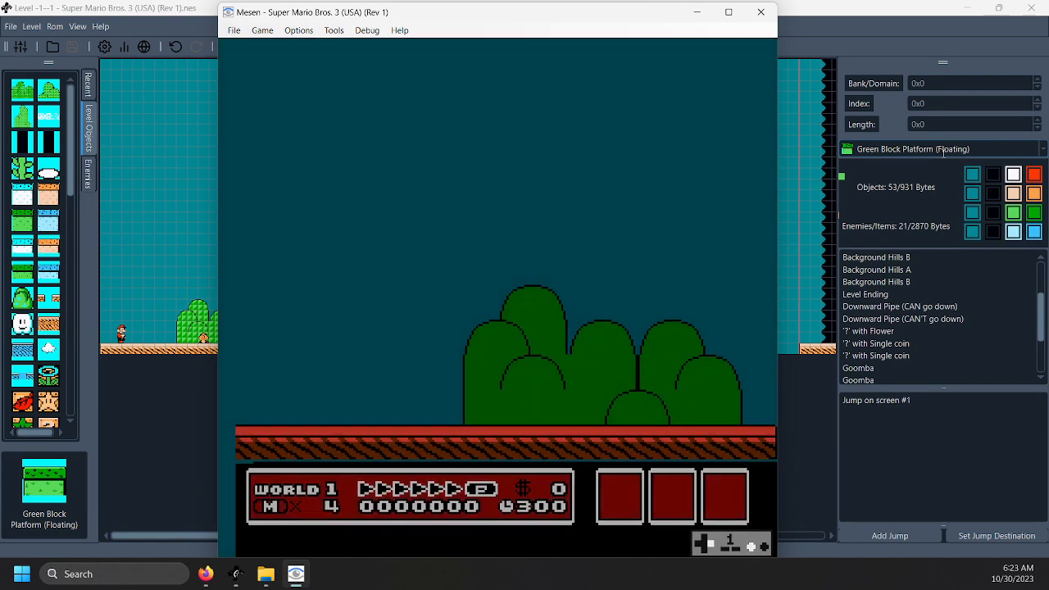
key("Right")
key("x")
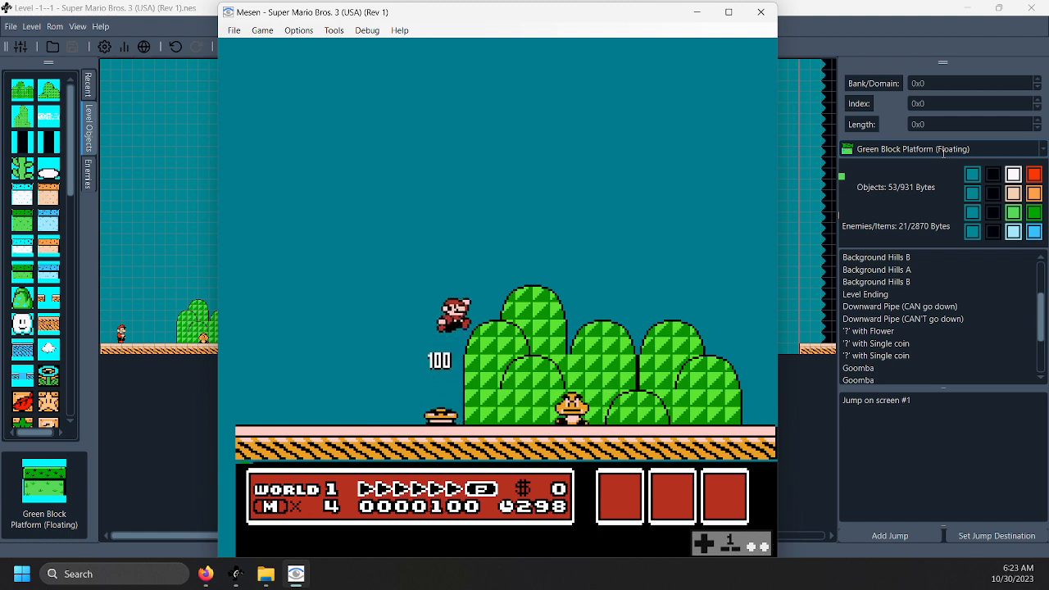
key("Right")
key("x")
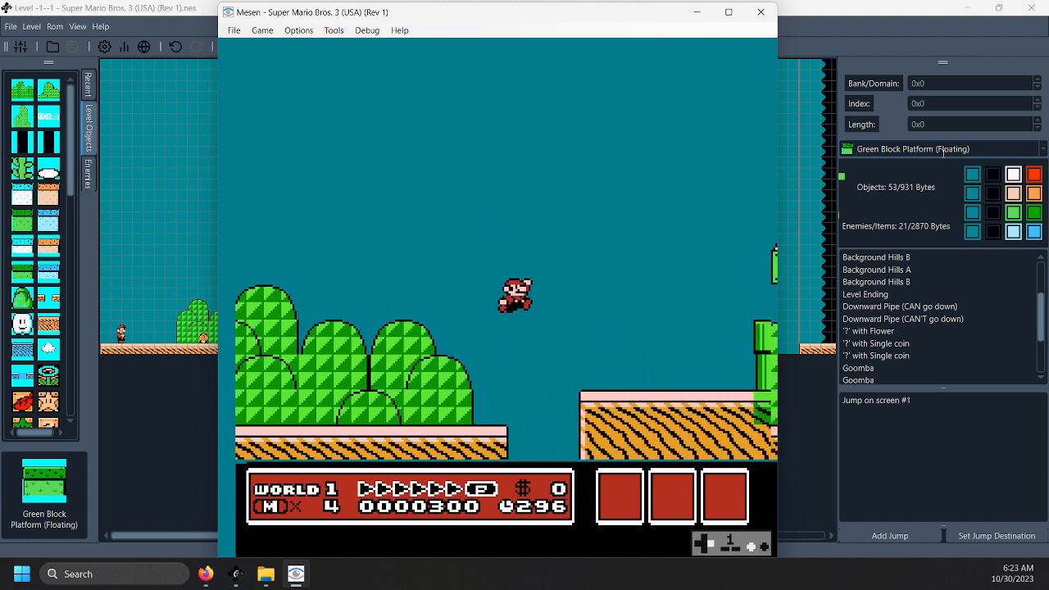
key("Right")
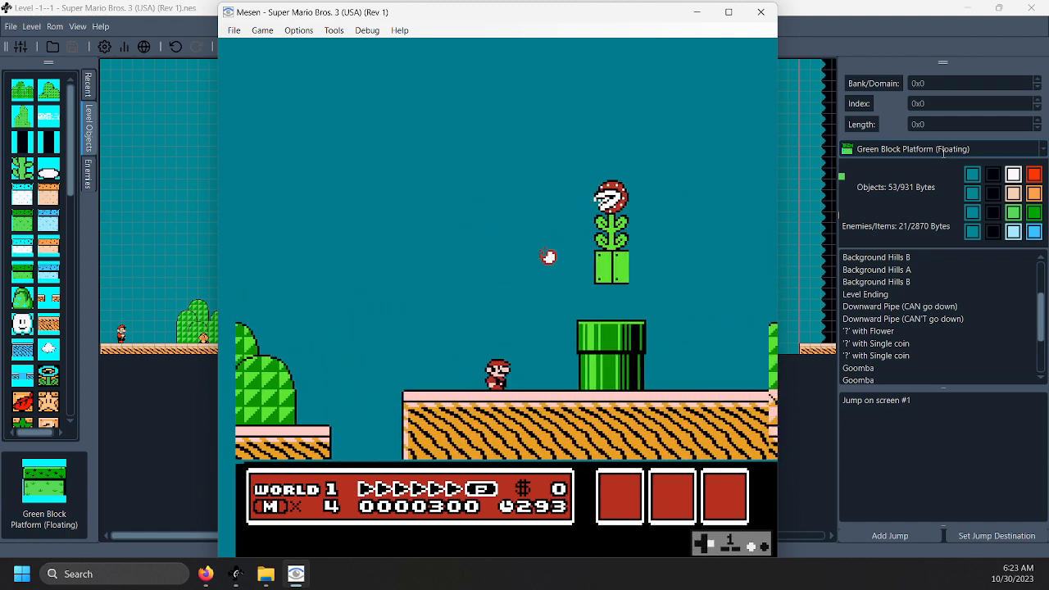
key("Right")
key("x")
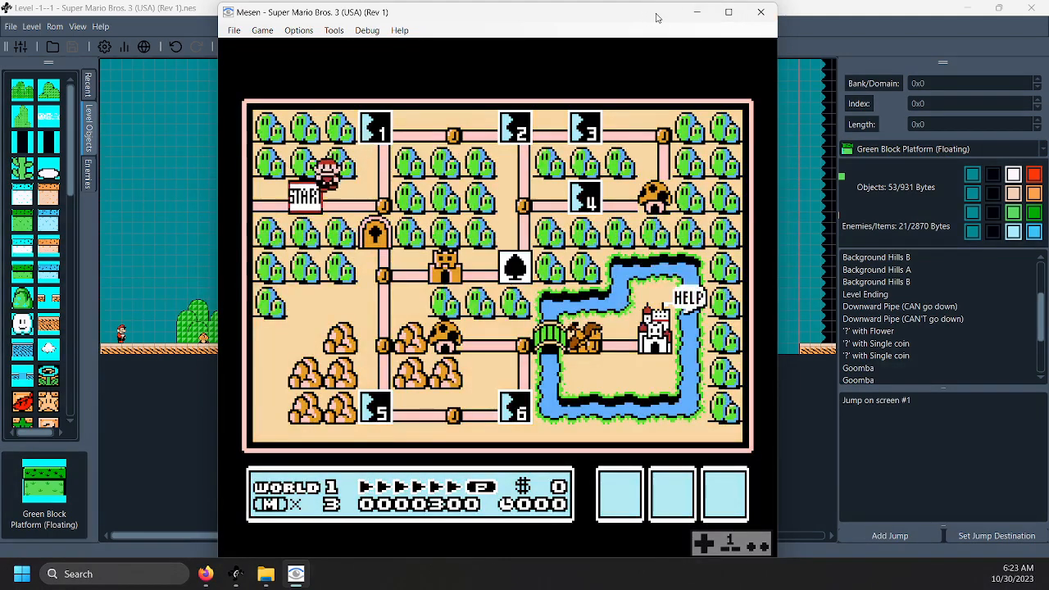
Back in the level editor, lower both Red Venus Fire Traps two blocks into their green pipes and save the ROM
left_click(703, 14)
left_click(362, 304)
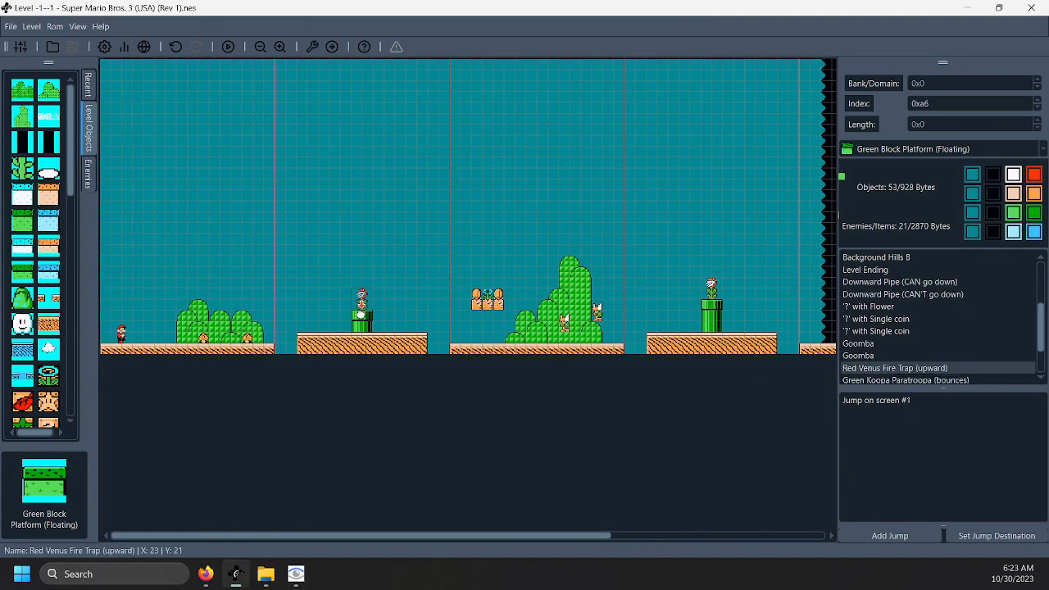
left_click_drag(703, 281, 710, 307)
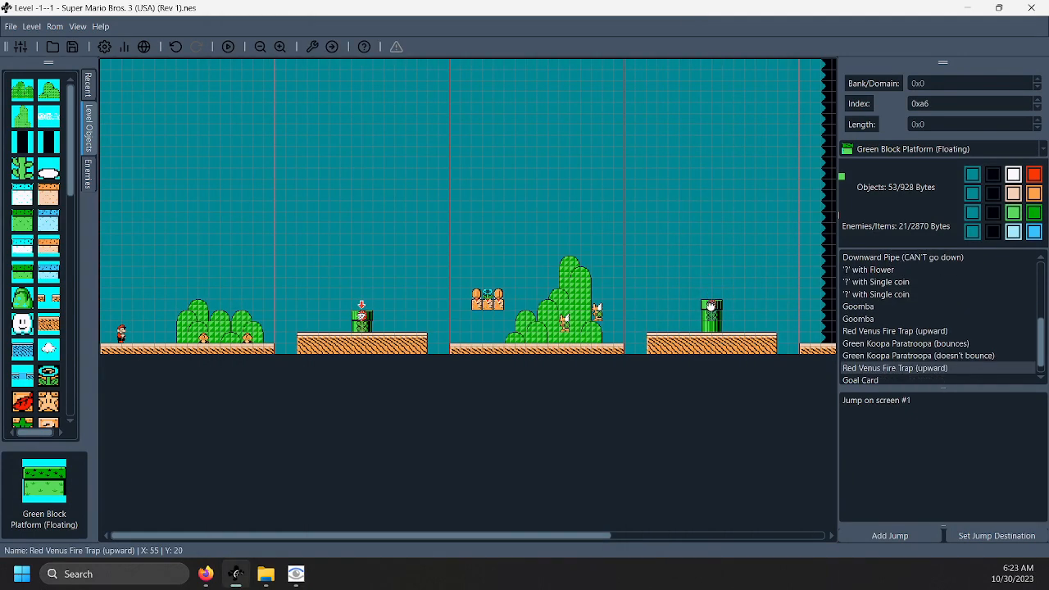
left_click(509, 221)
key("ctrl+s")
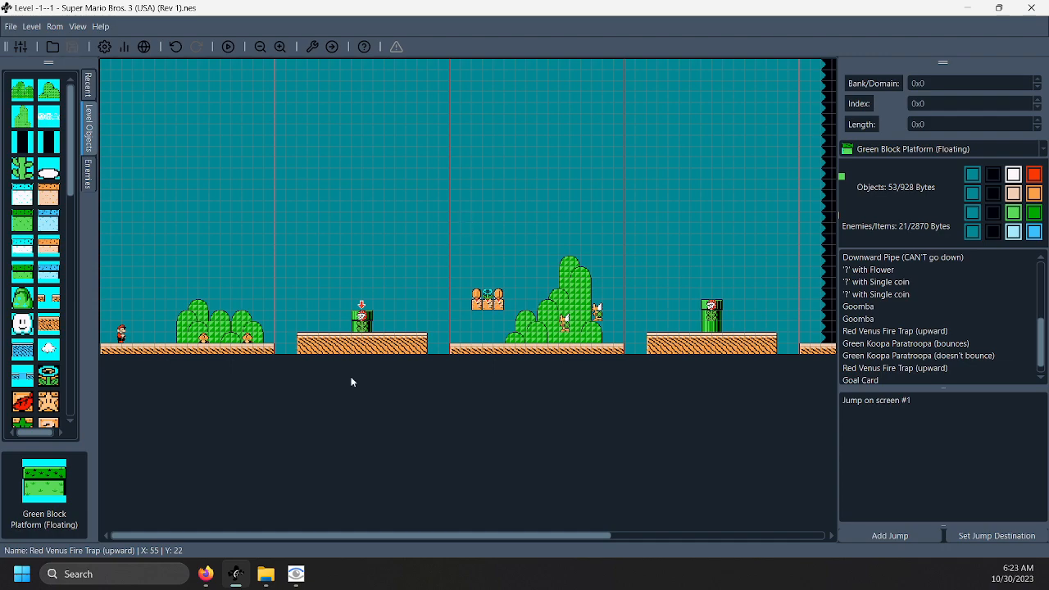
Switch to Mesen, reload the saved ROM, start a one-player game and enter level 1
left_click(296, 574)
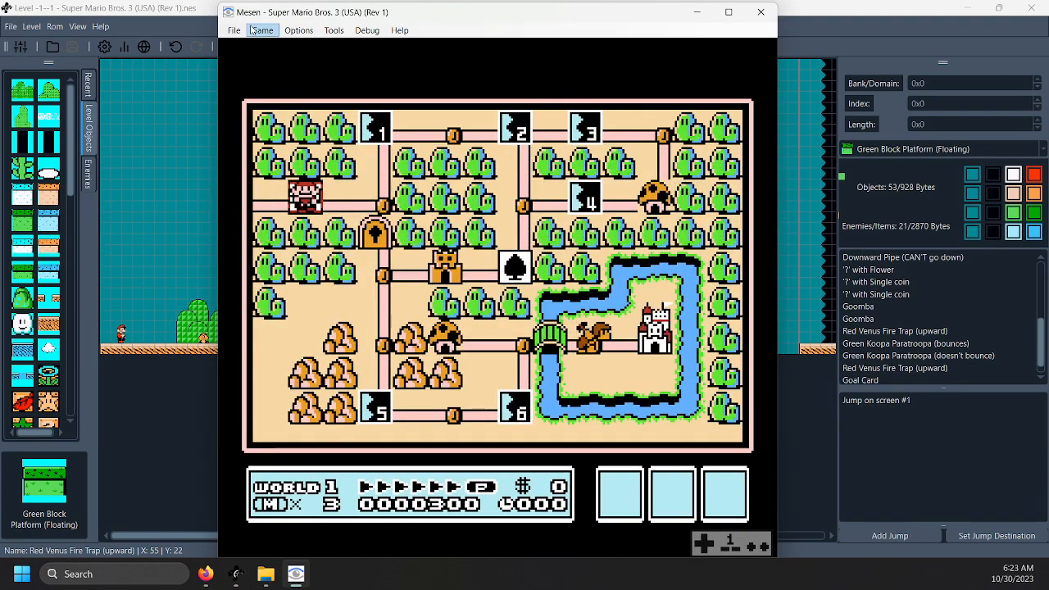
left_click(233, 30)
left_click(241, 67)
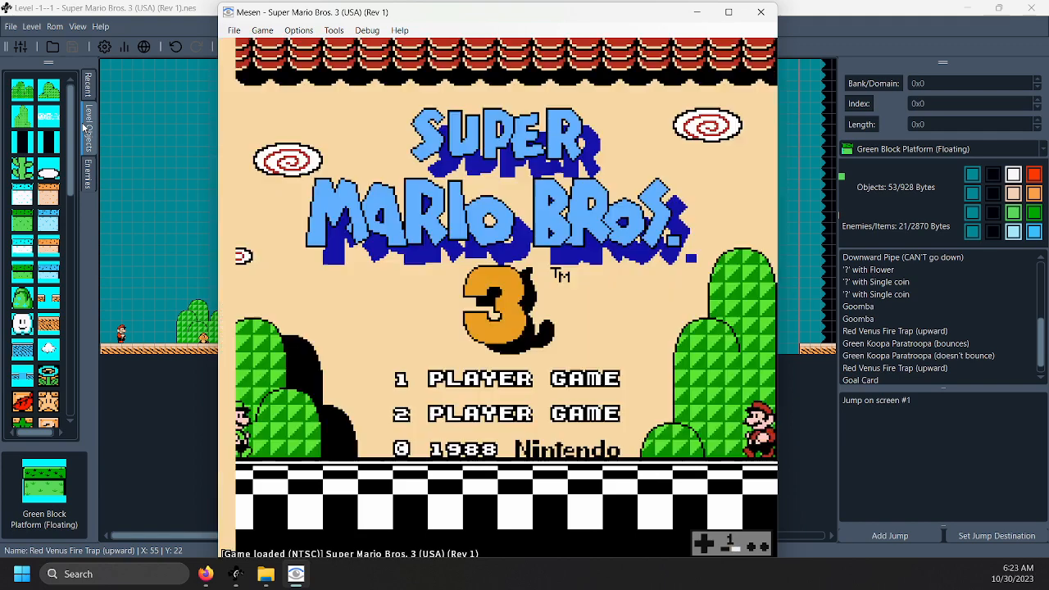
key("Return")
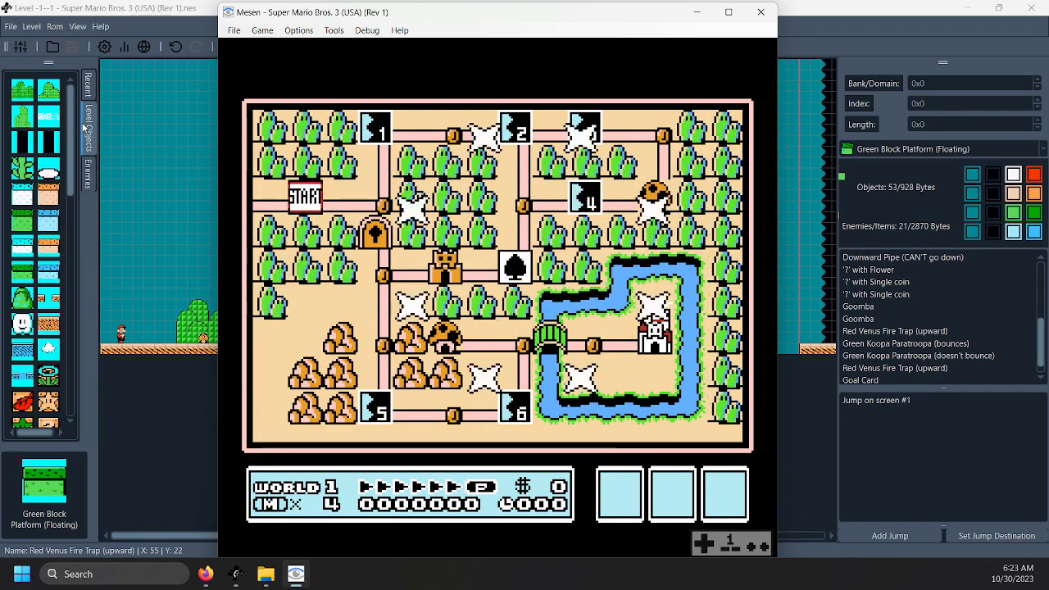
key("Right")
key("Up")
key("s")
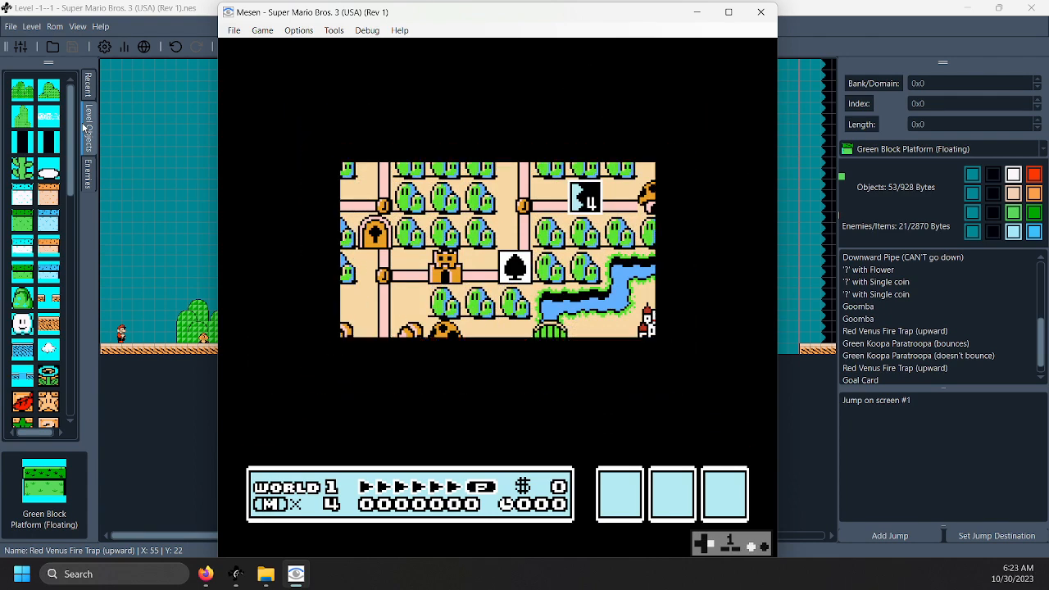
Playtest the level past the Goombas and the first pipe to the taller second pipe, and pause the game
key("Right")
key("a")
key("Right")
key("s")
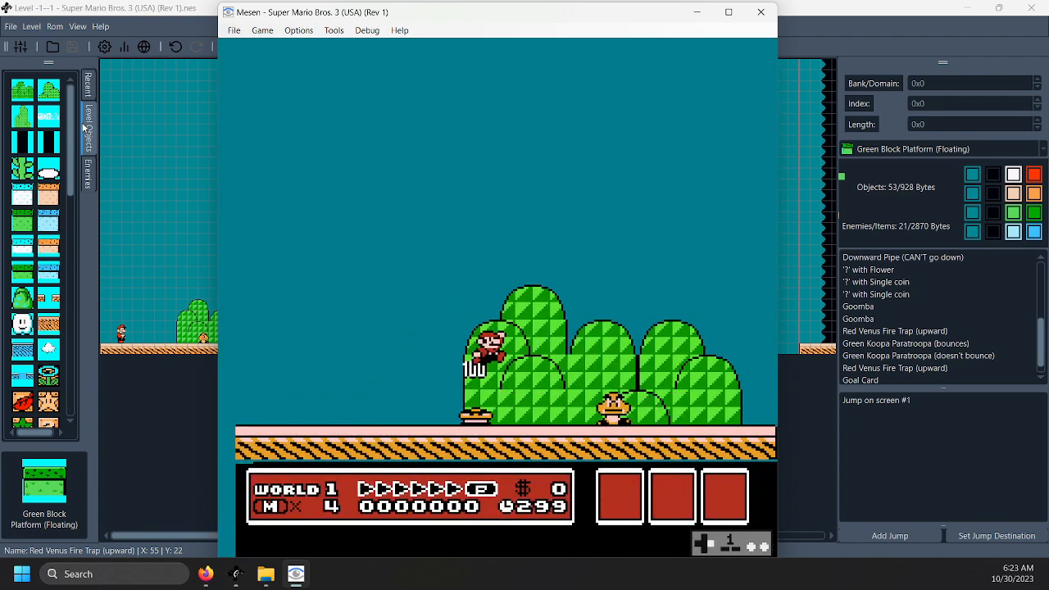
key("Right")
key("s")
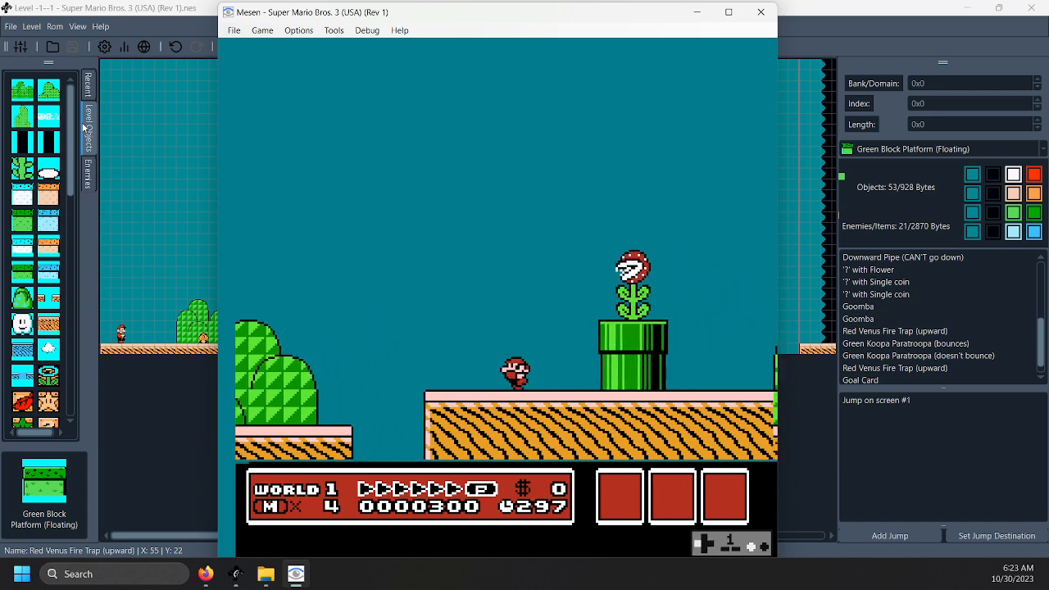
key("Right")
key("Right")
key("s")
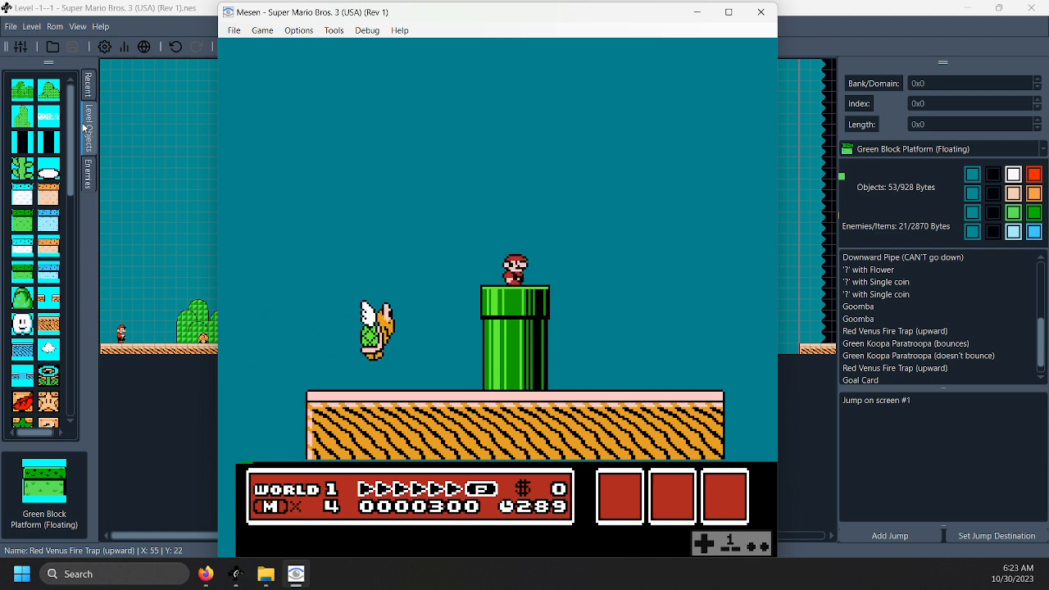
key("Left")
key("w")
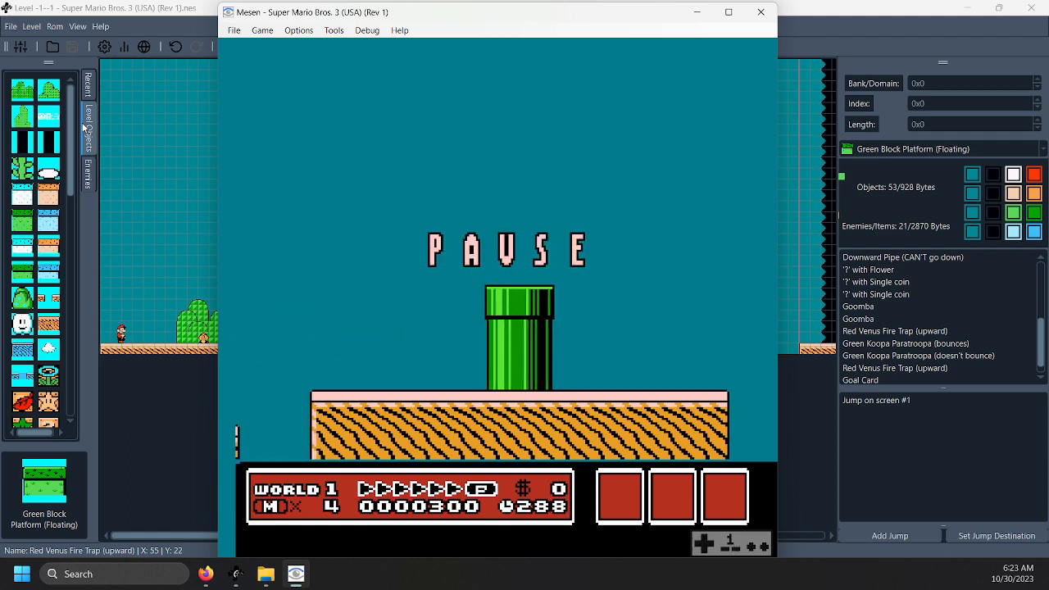
Return to the level editor and set the exit position y of the jump on screen 1 to 23
left_click(209, 146)
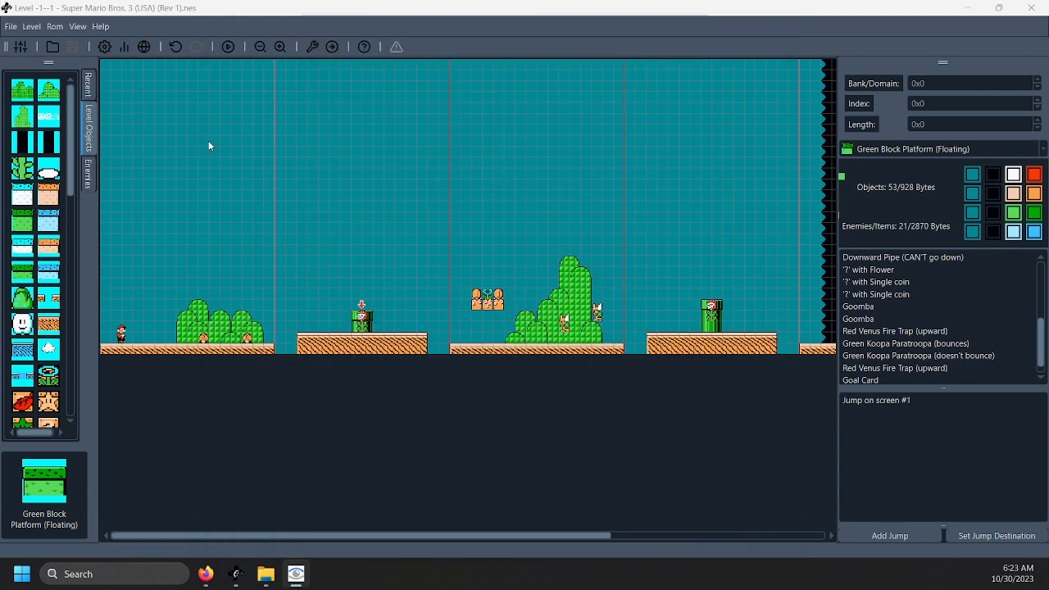
left_click_drag(456, 537, 512, 537)
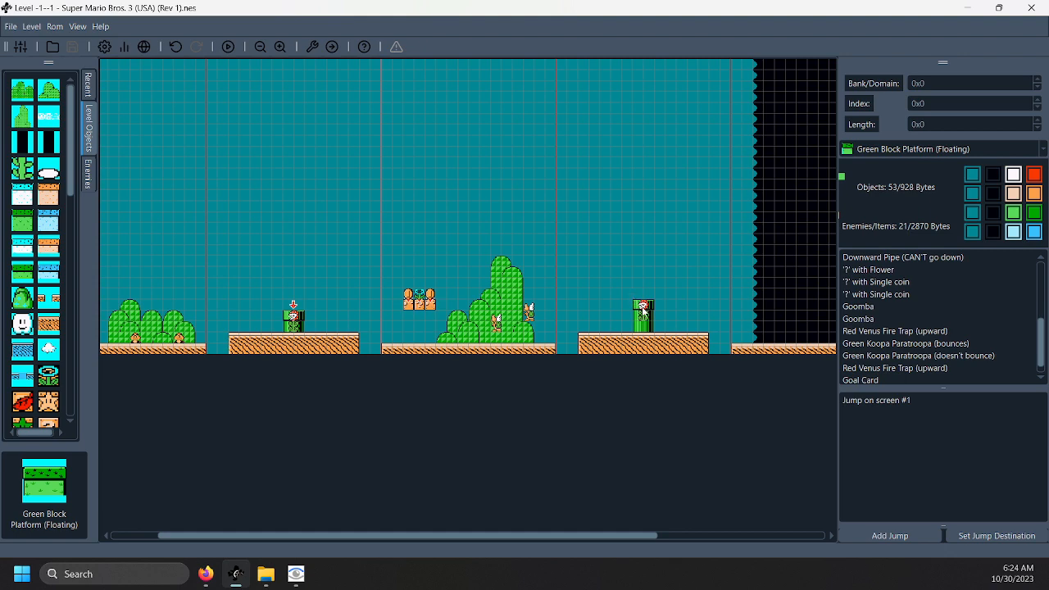
double_click(858, 402)
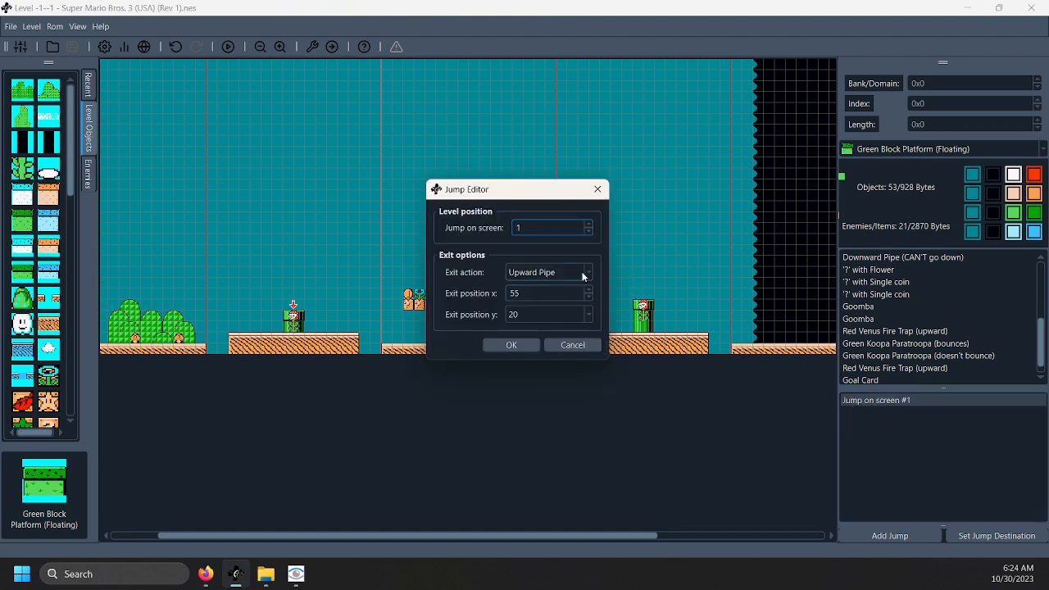
left_click(591, 318)
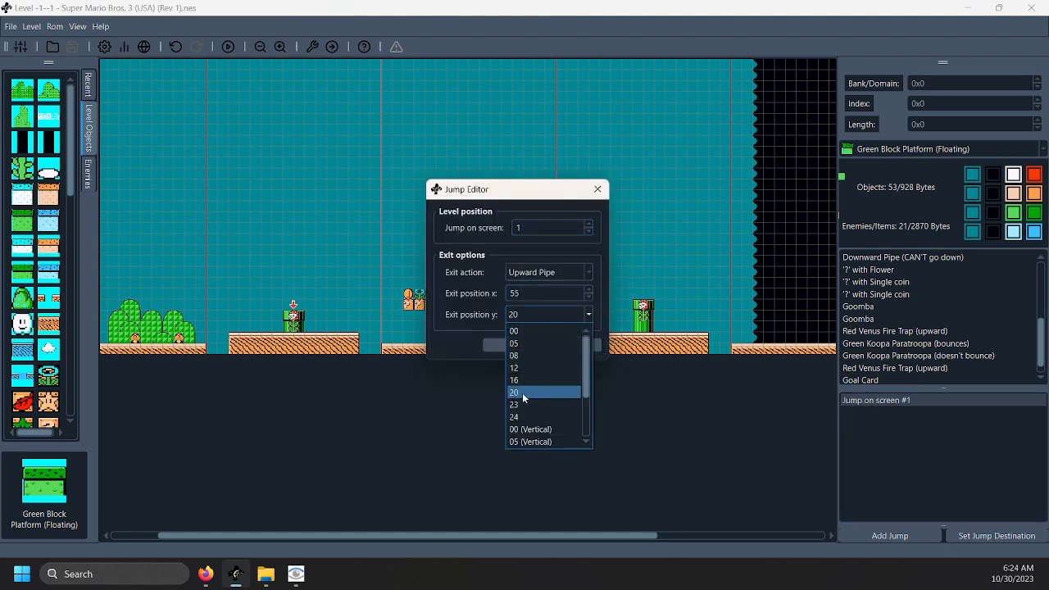
left_click(540, 386)
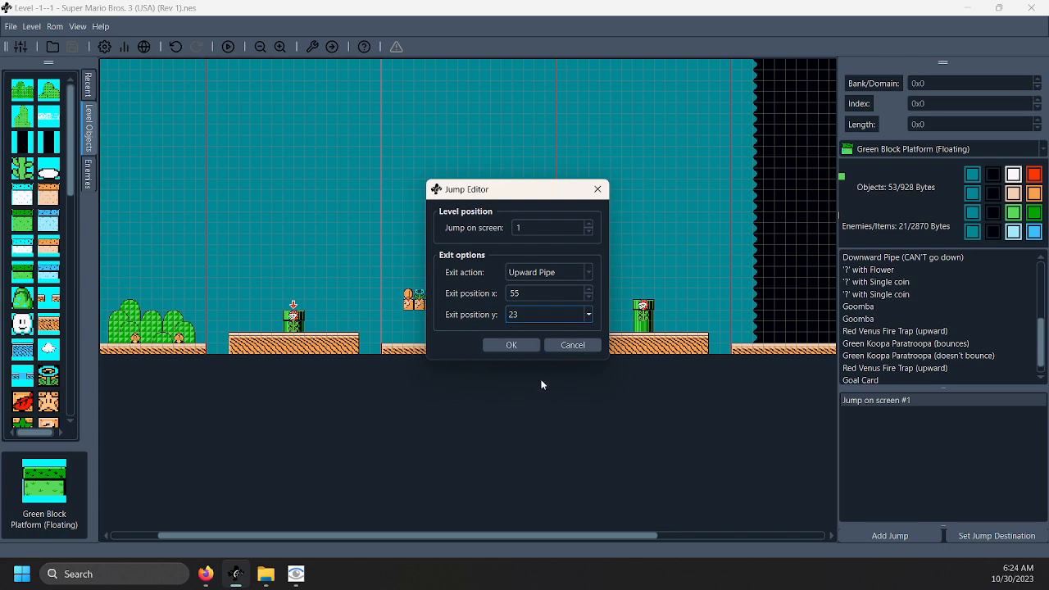
left_click(511, 346)
Shorten the second green pipe to height 2 and lower it with its Red Venus Fire Trap one block to y 23
left_click(637, 325)
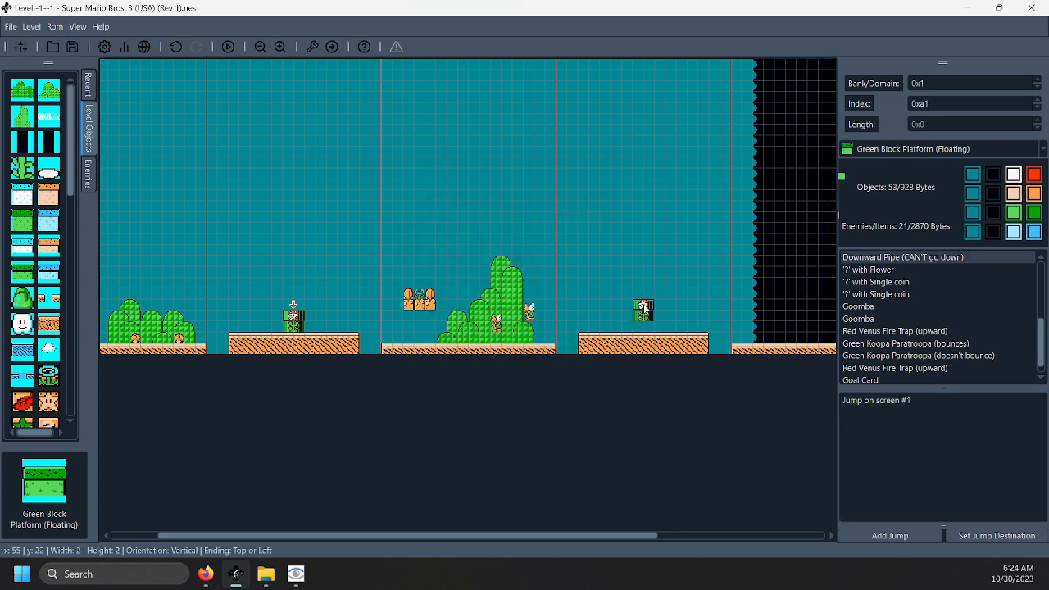
left_click(644, 310)
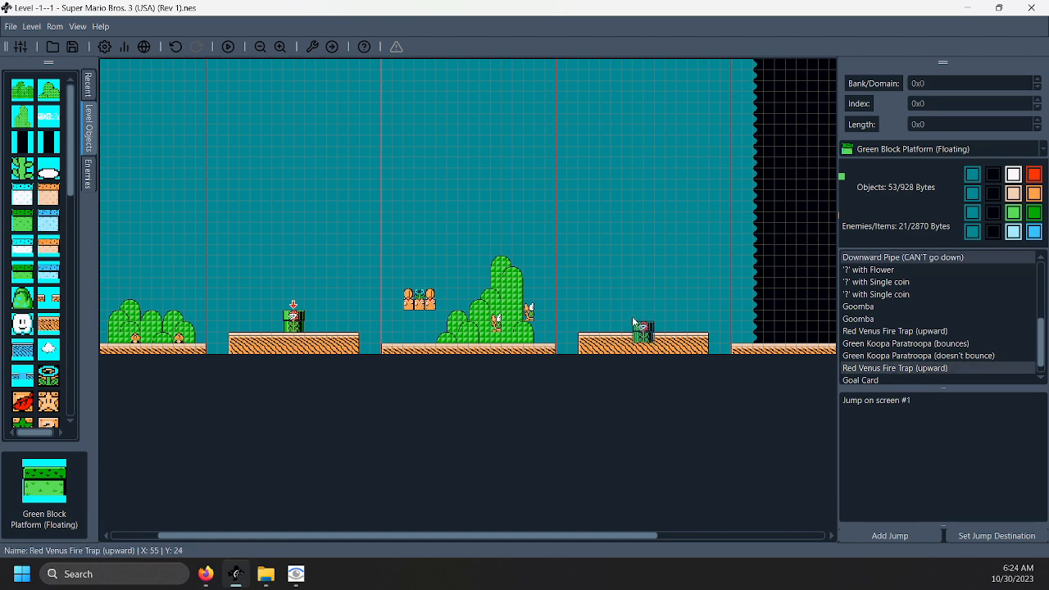
left_click(625, 277)
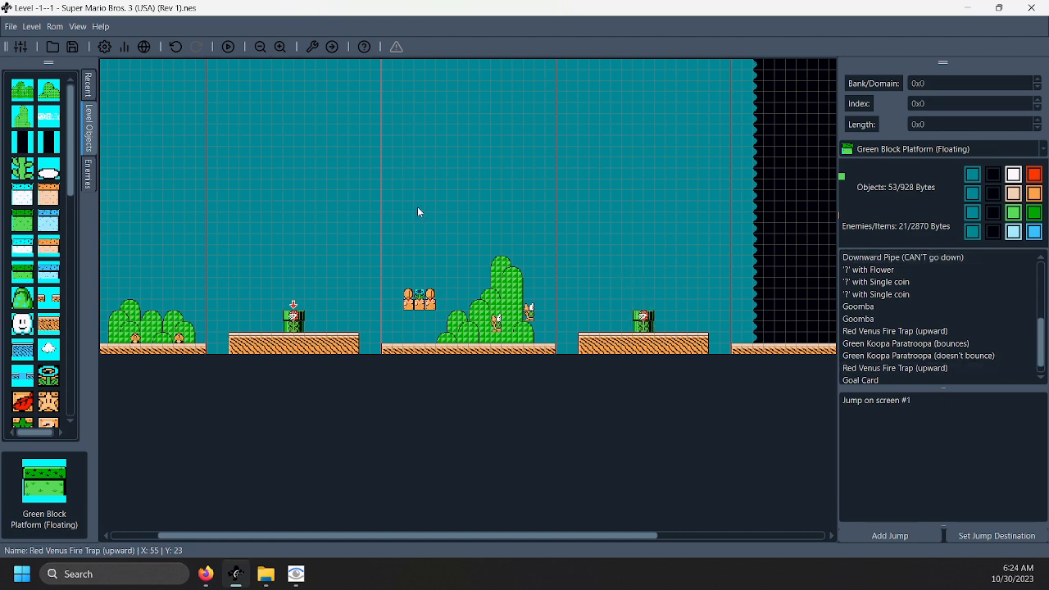
Switch to Mesen and reload the ROM to test the shortened second pipe
left_click(294, 573)
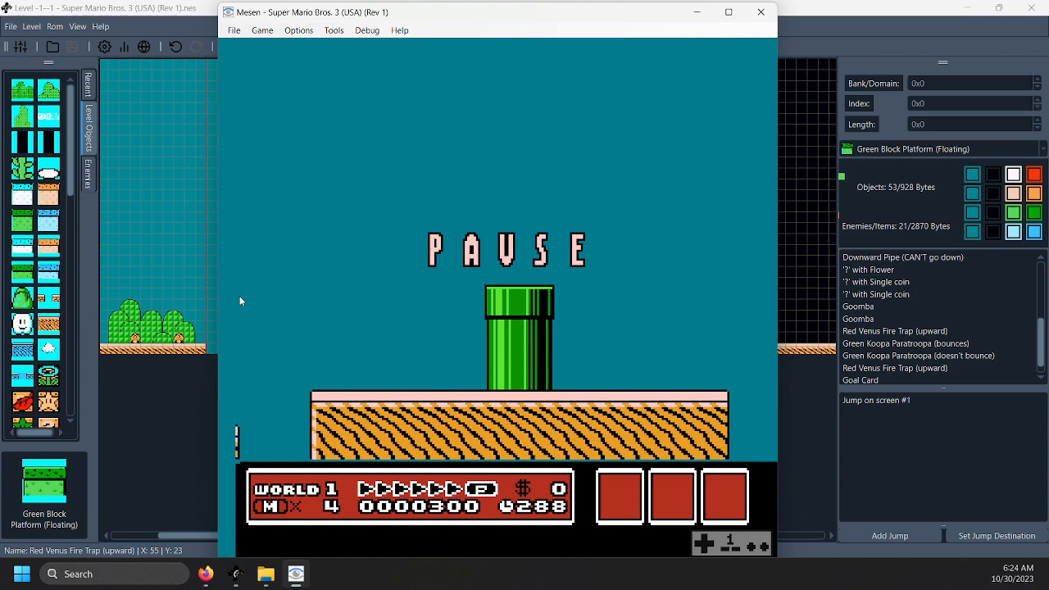
left_click(233, 30)
left_click(251, 58)
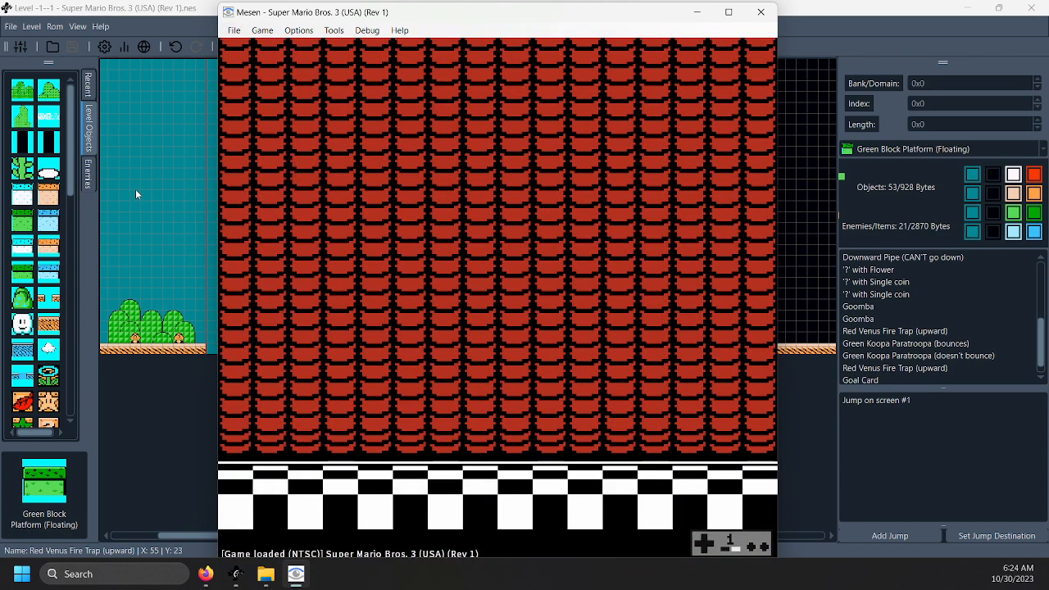
Start the game and enter the custom Level 1 from the World 1 map
key("Return")
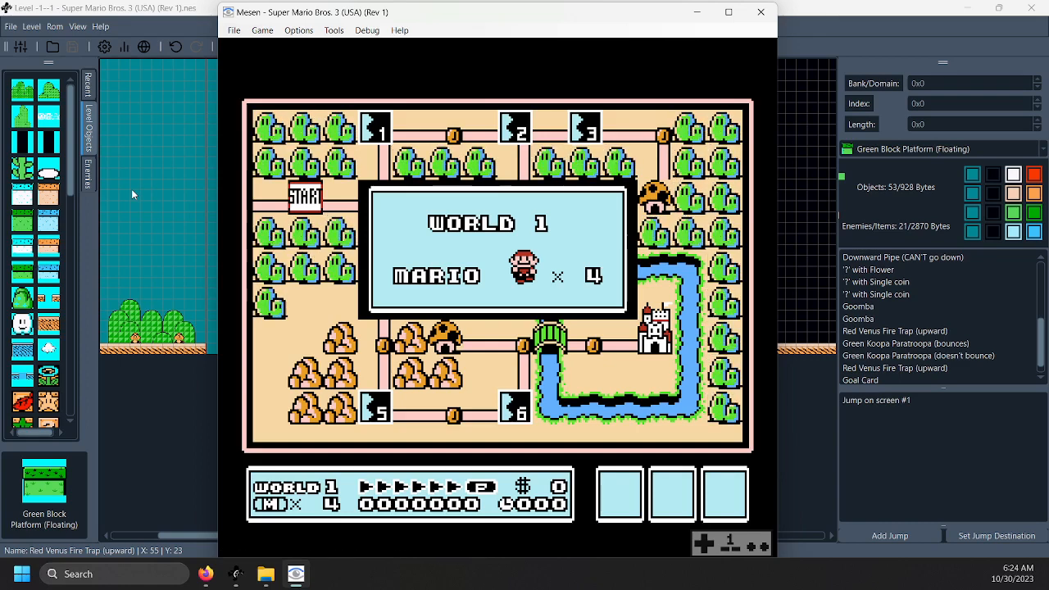
key("Right")
key("Up")
key("s")
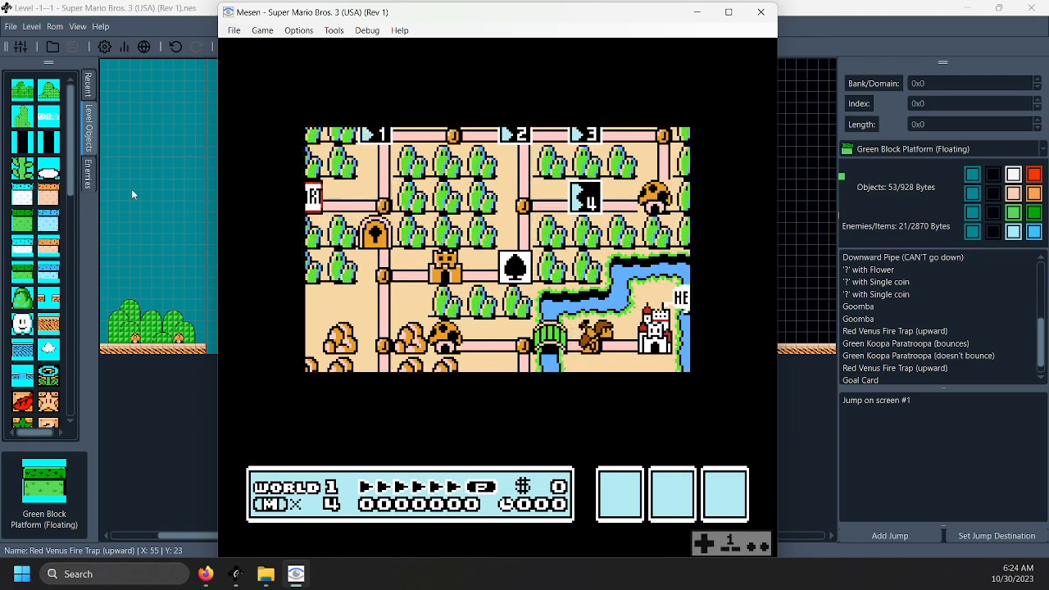
Playtest the level past the Goombas and the first gap, climb onto the first pipe and go down it
key("Right")
key("s")
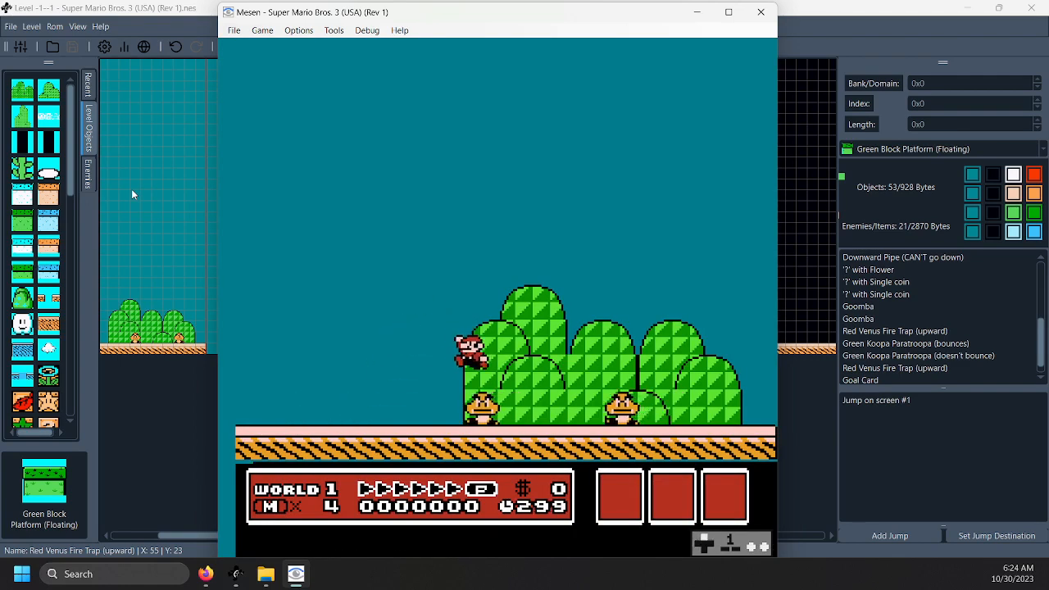
key("Right")
key("s")
key("Left")
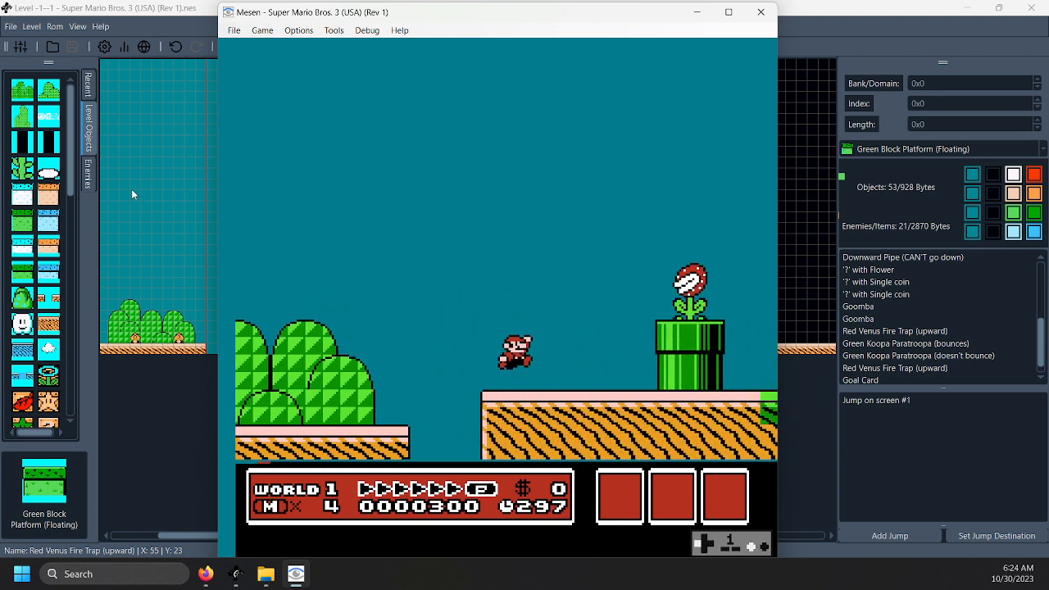
key("Right")
key("s")
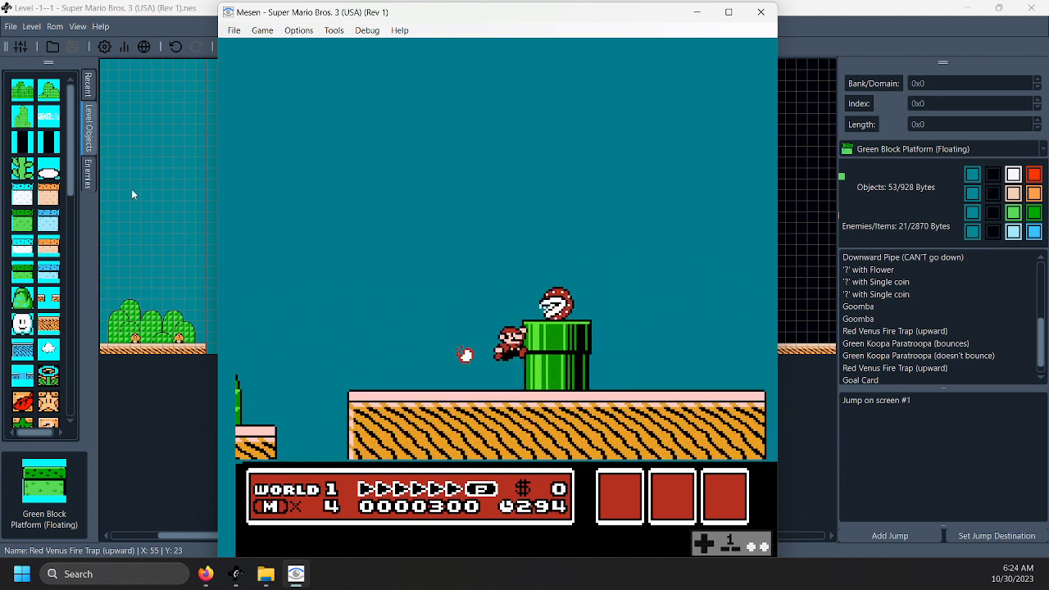
key("Right")
key("Down")
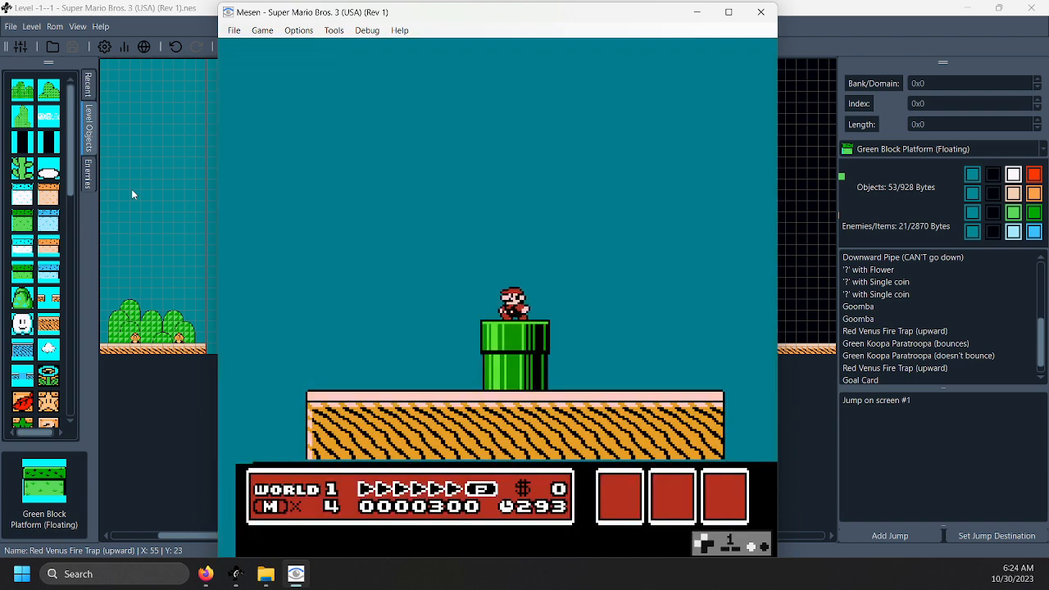
Playtest around the second pipe, stomp the Paratroopa and carry its shell back past the tall hills and the question blocks
key("s")
key("Left")
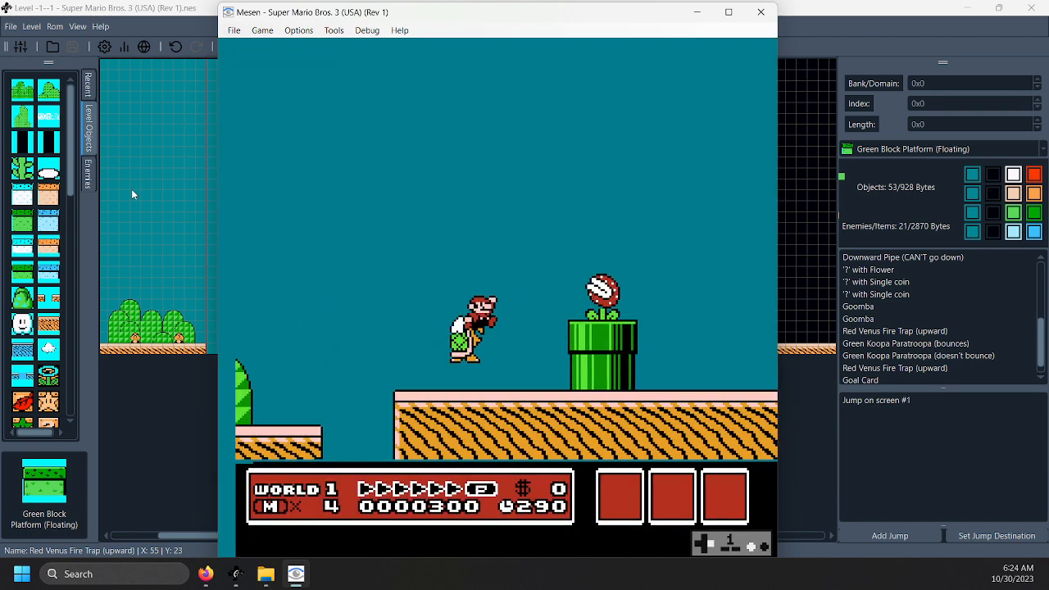
key("Left")
key("Right")
key("Left")
key("s")
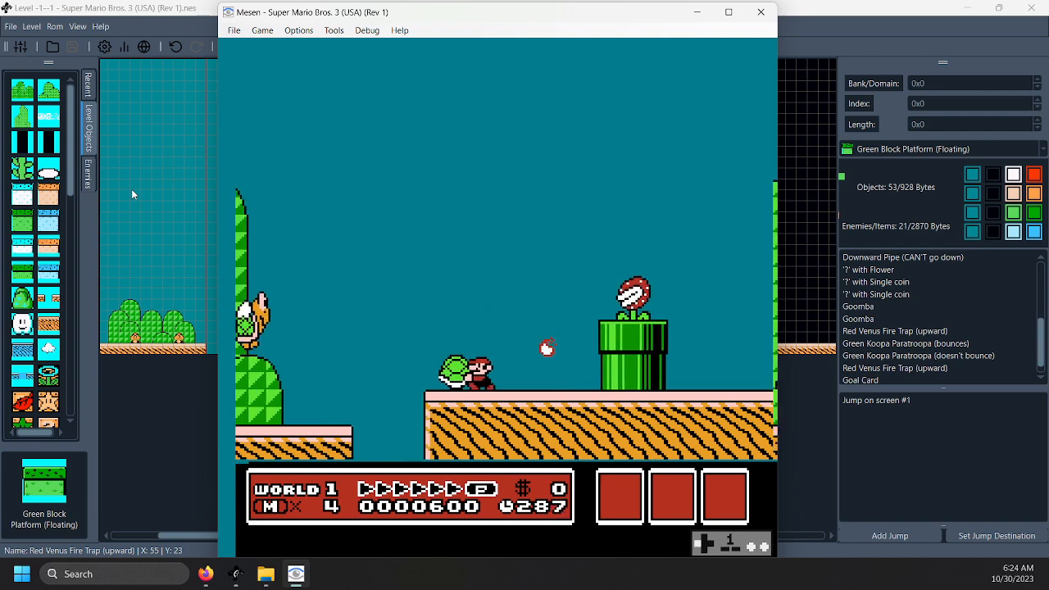
key("Left")
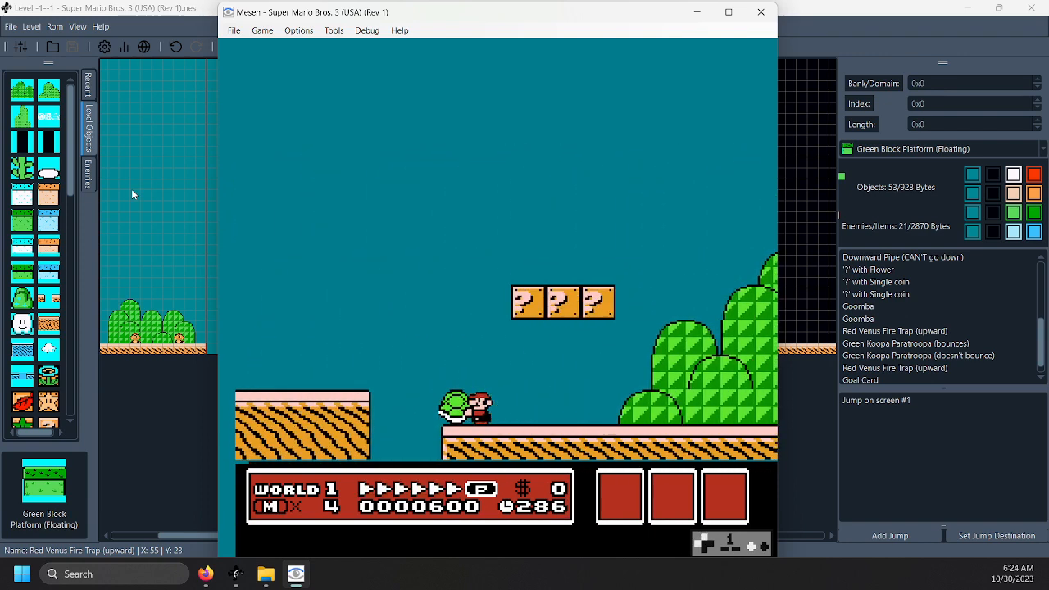
key("s")
key("Right")
key("s")
key("Left")
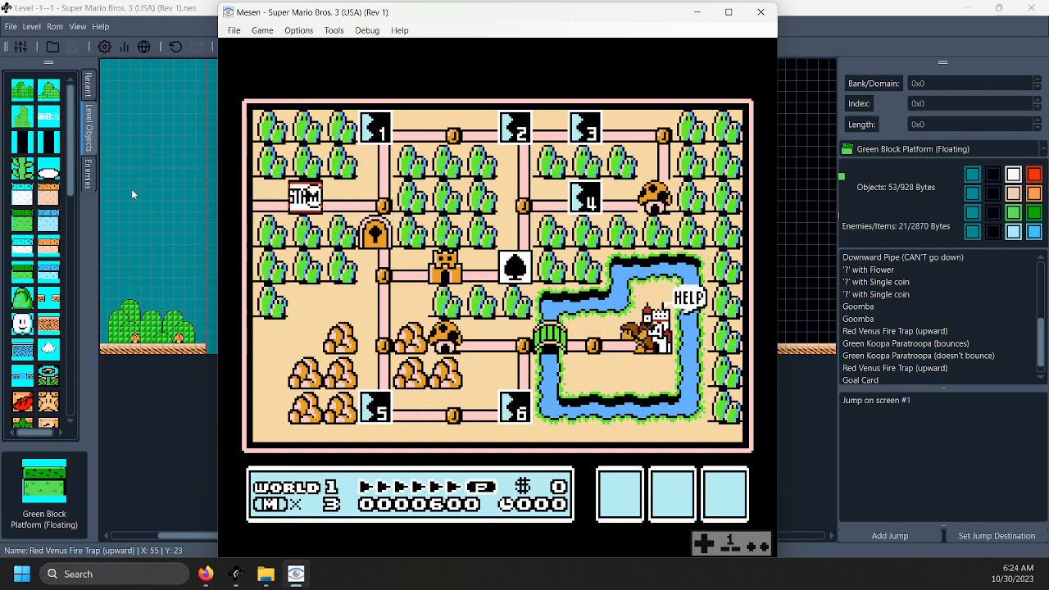
Re-enter Level 1, pass the Goombas and first pipe, open all three question blocks and collect the power-up
key("s")
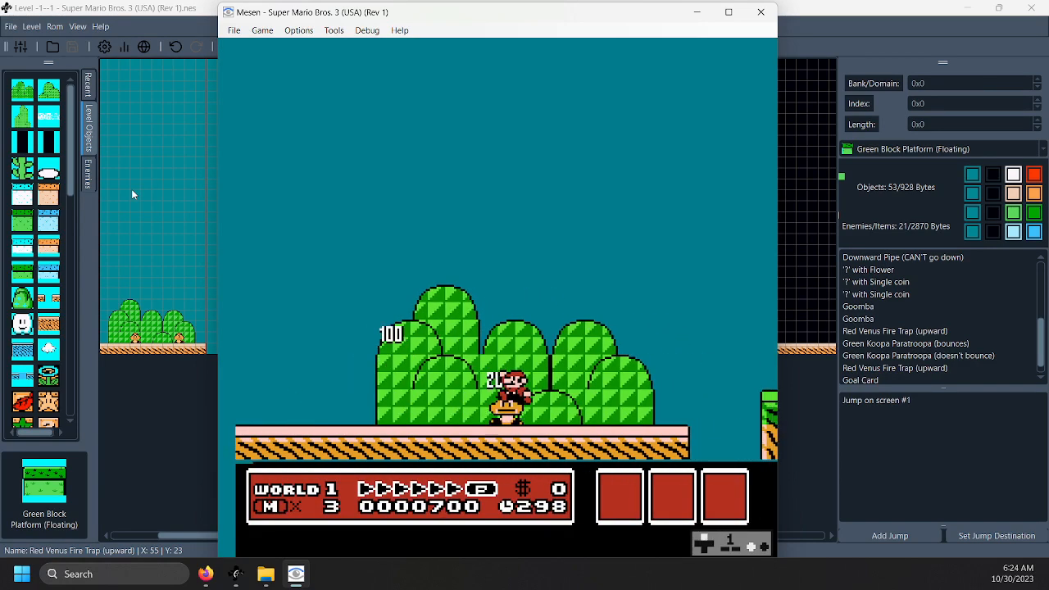
key("s")
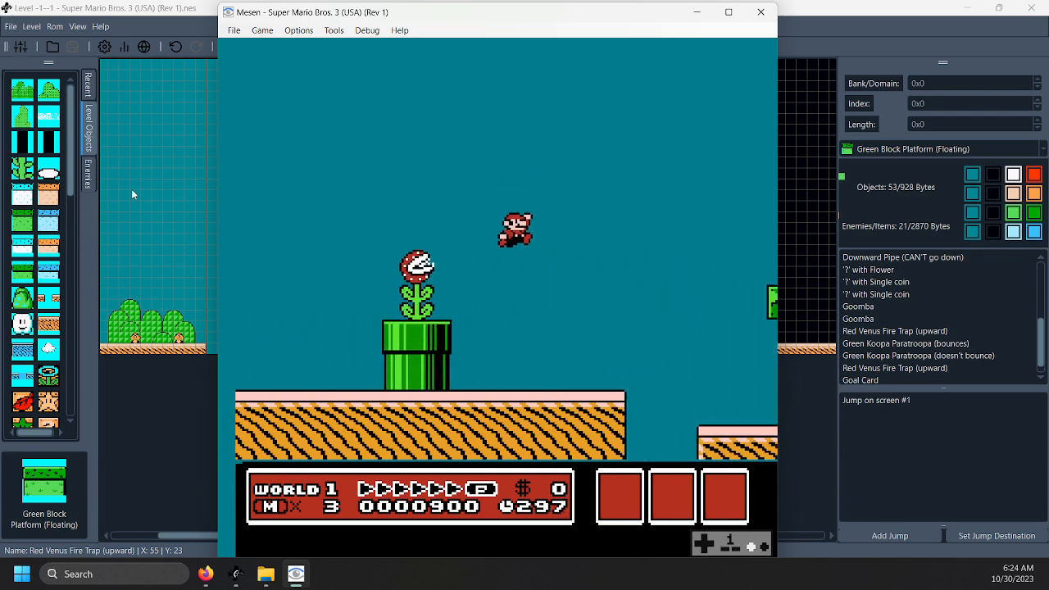
key("s")
key("Left")
key("s")
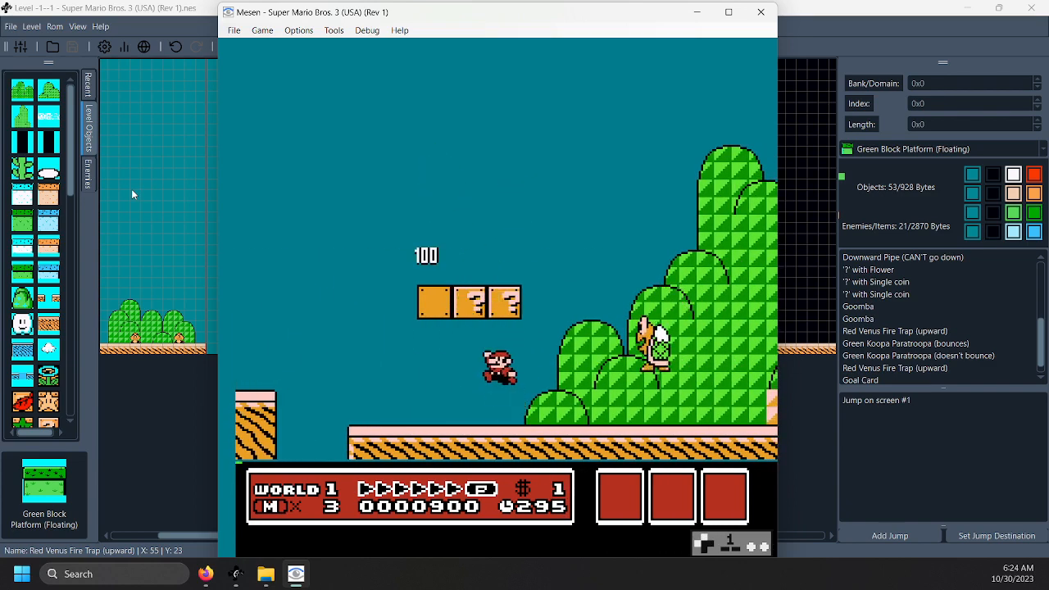
key("s")
key("Left")
key("s")
key("Right")
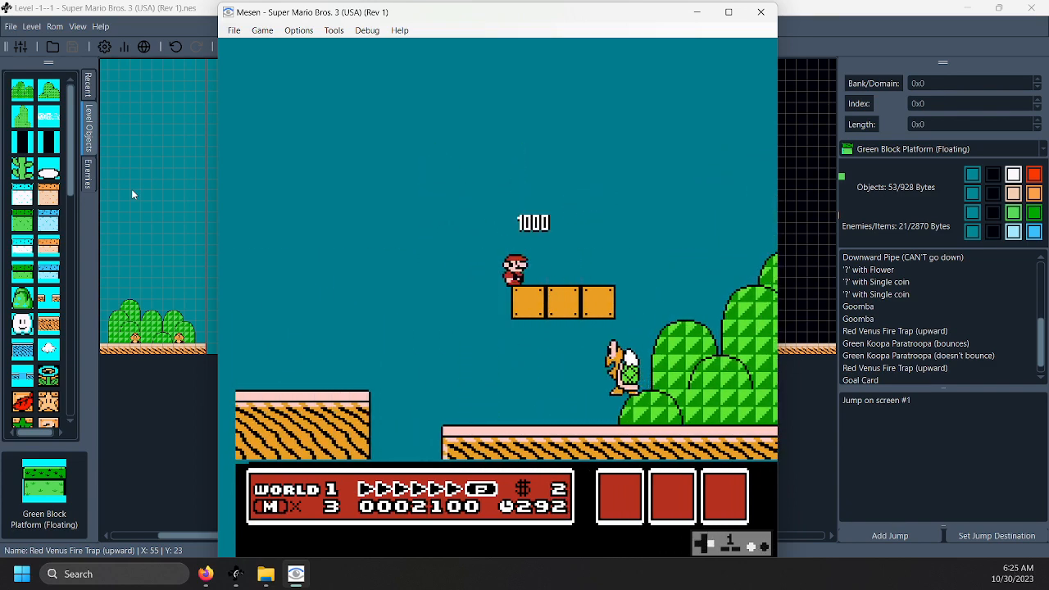
Playtest the rest of the level past the Paratroopas and the second pipe, and finish it at the goal card
key("s")
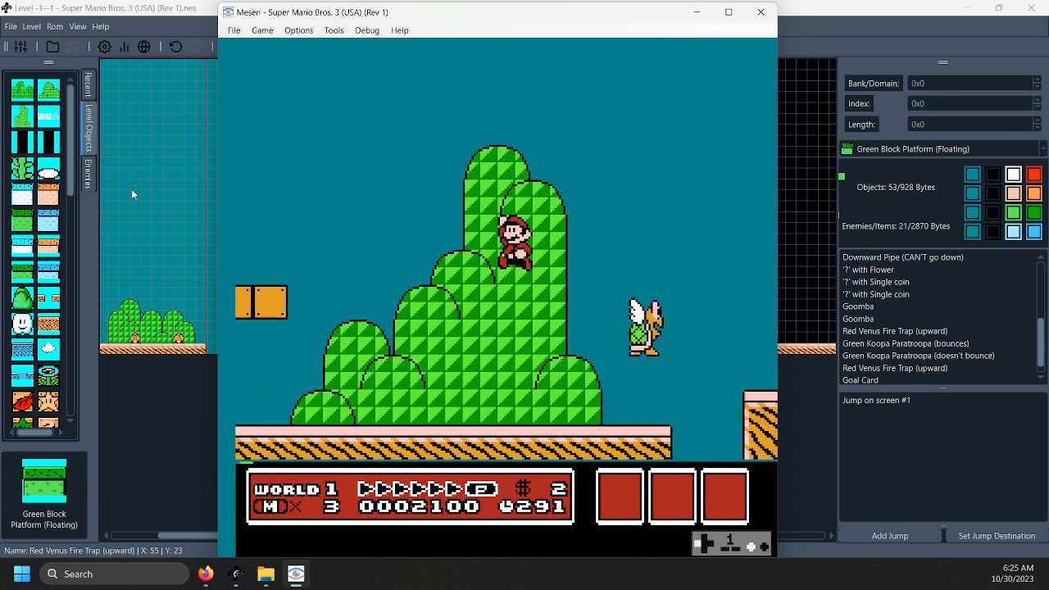
key("s")
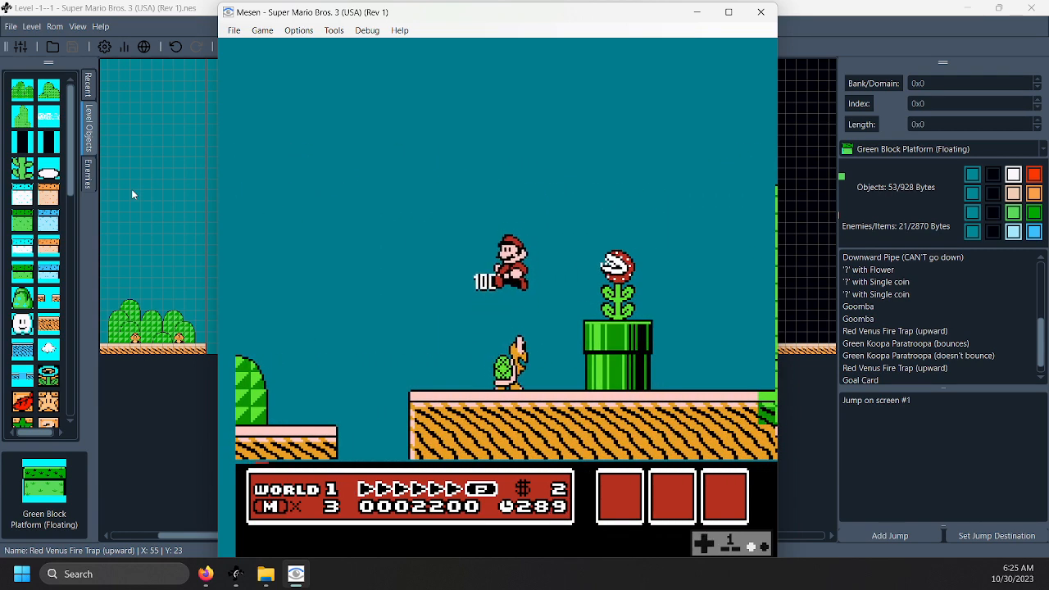
key("Left")
key("Right")
key("s")
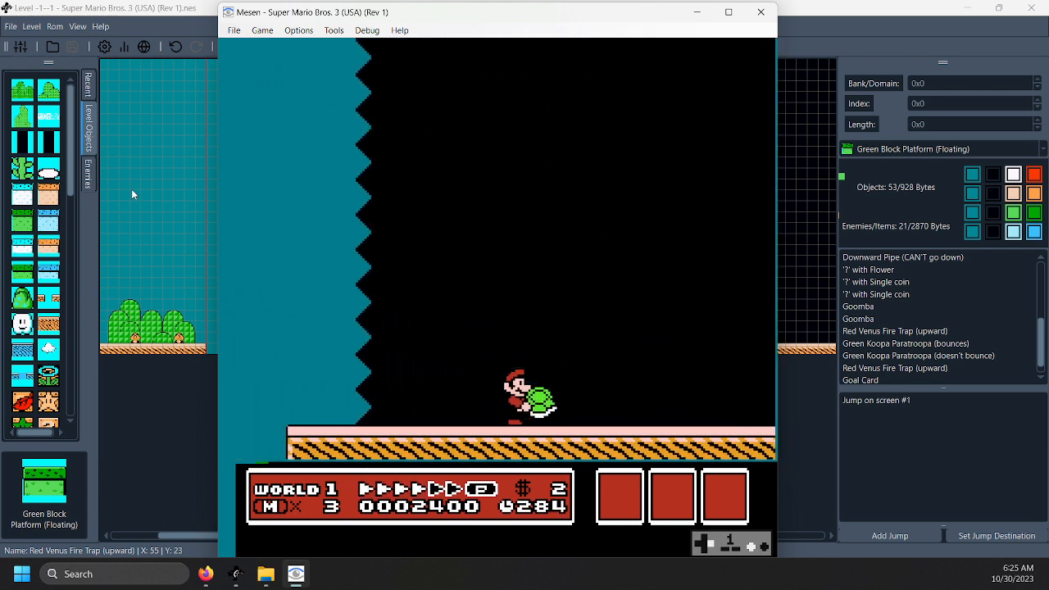
key("s")
key("Left")
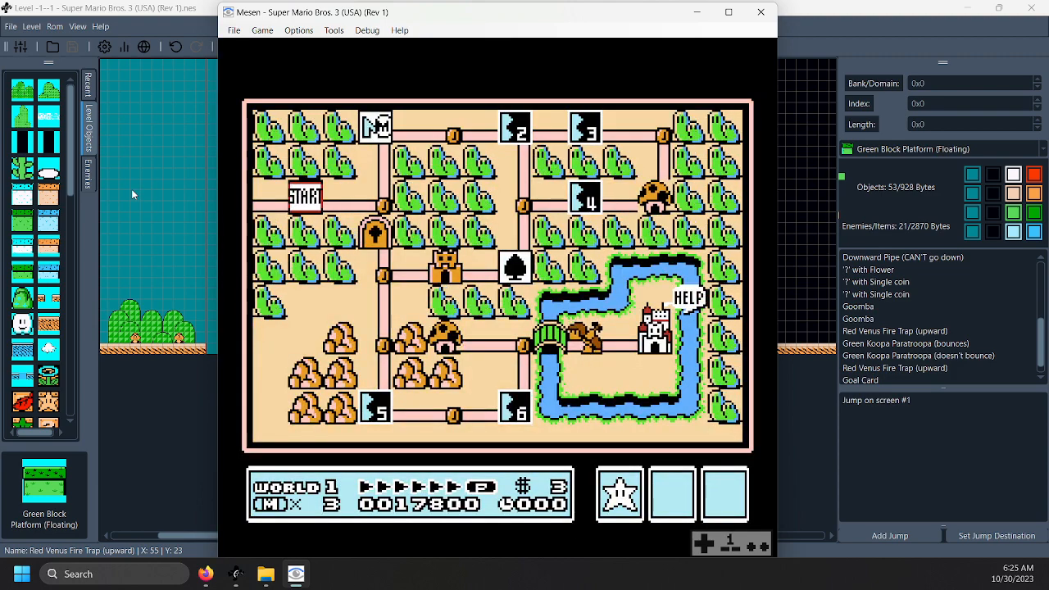
Enter the following level from the World 1 map, pause the game and close the emulator
key("Right")
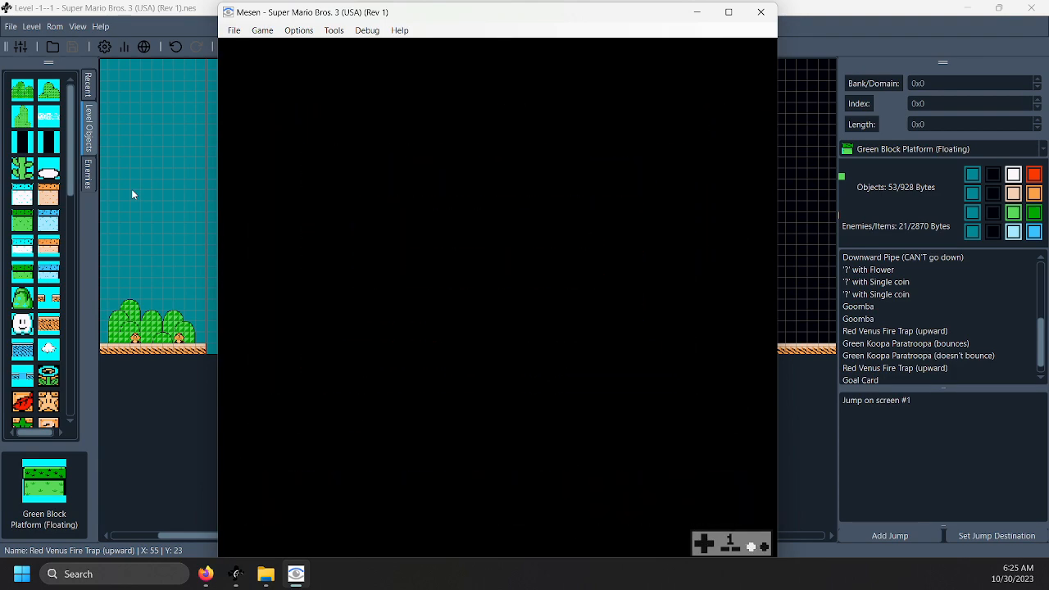
key("Return")
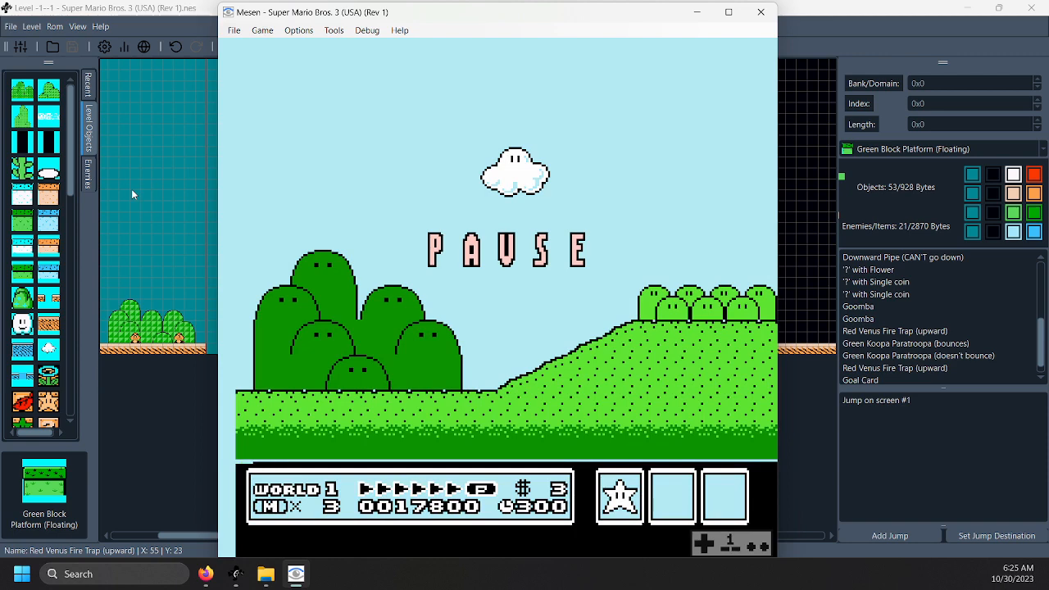
left_click(760, 12)
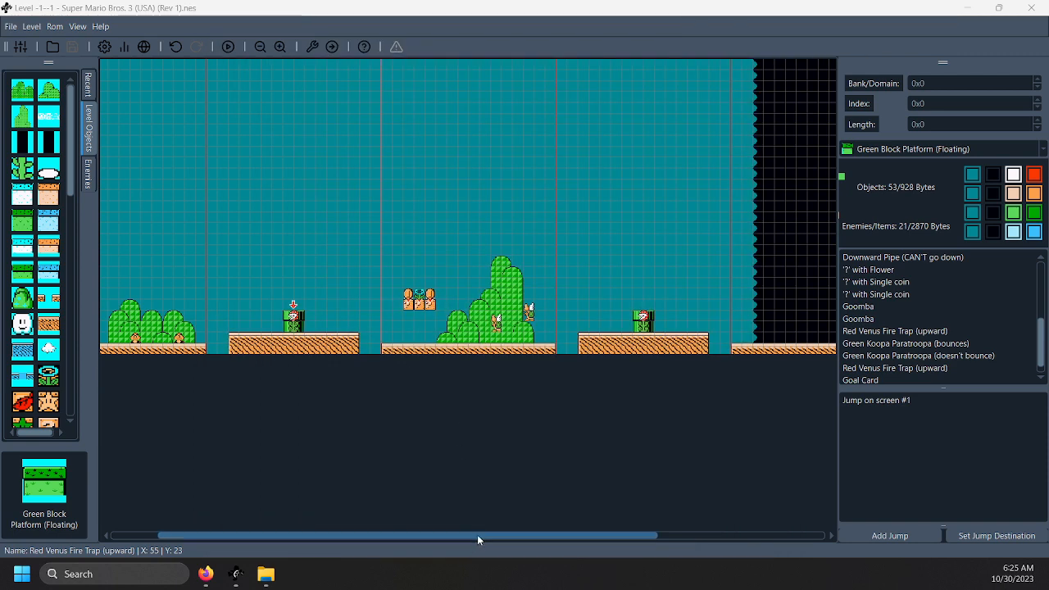
Return to the start of the level and examine the bank and index settings of the small background hill and the flower question block
left_click_drag(479, 536, 358, 529)
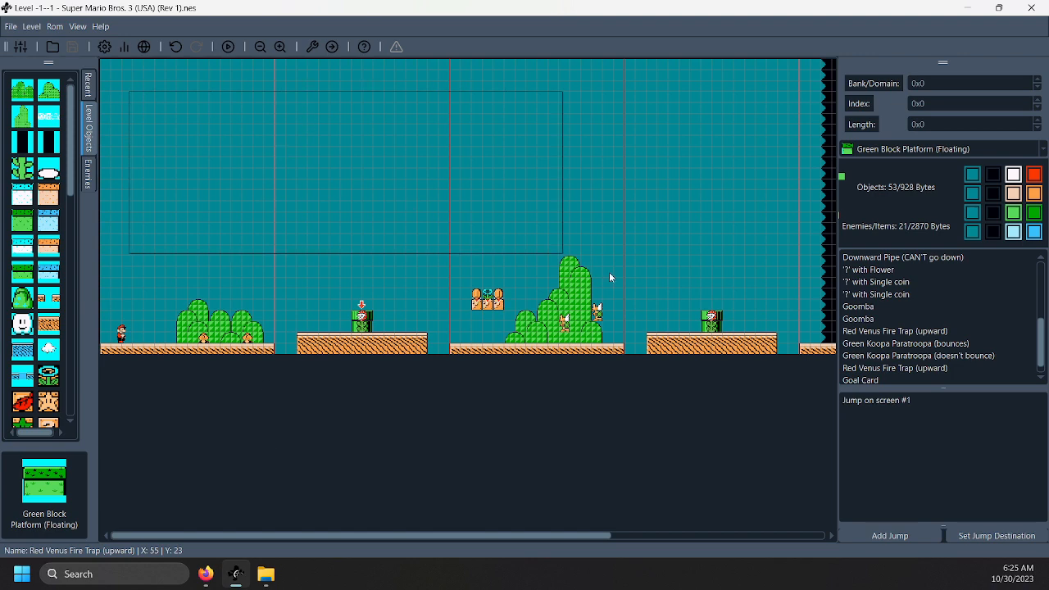
left_click_drag(609, 272, 736, 350)
left_click(704, 230)
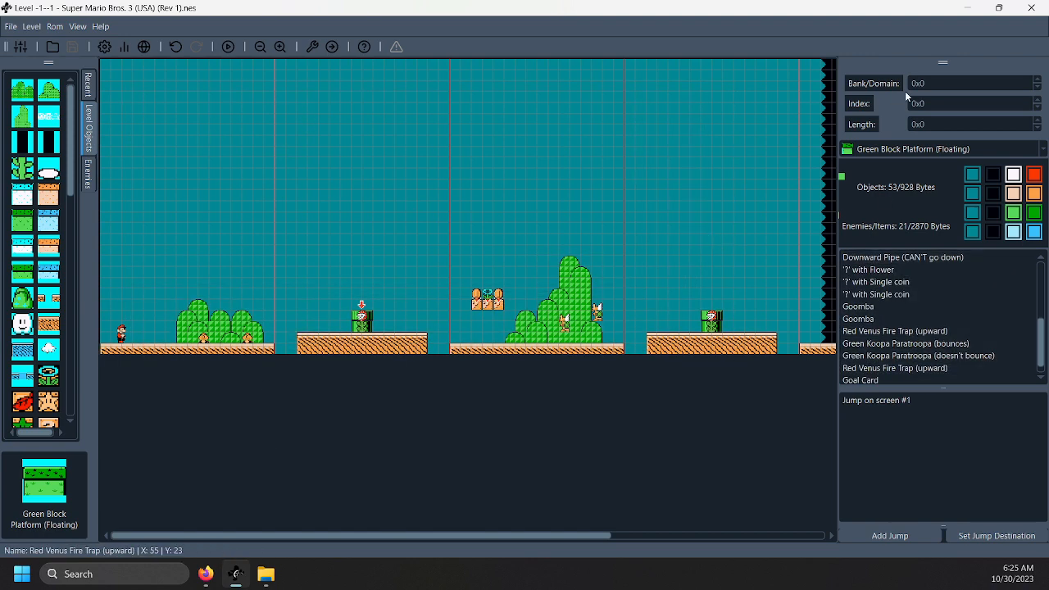
left_click(241, 322)
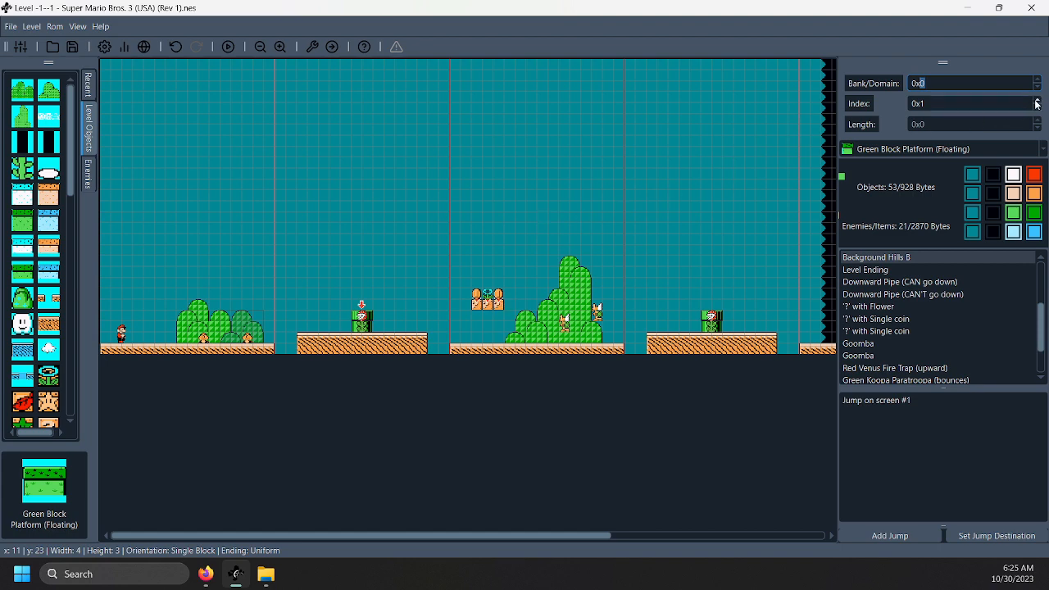
key("Tab")
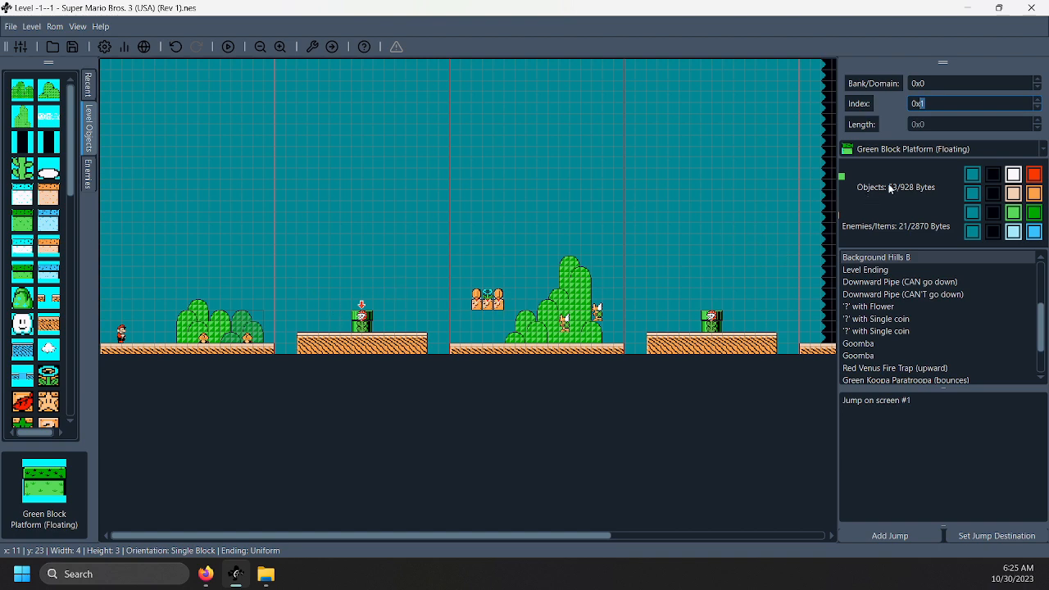
left_click(903, 309)
scroll(904, 301, "down", 1)
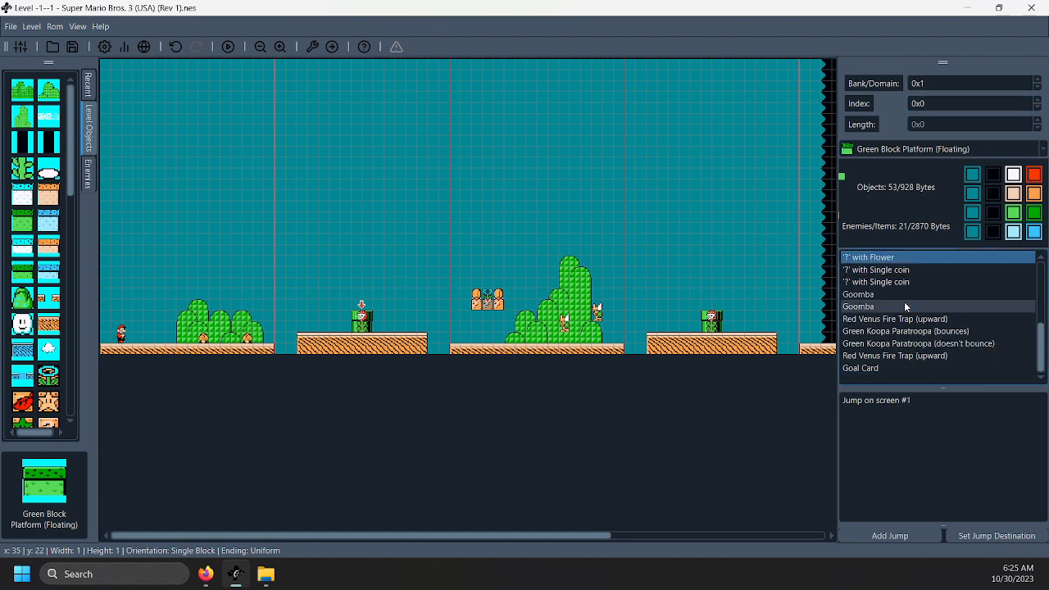
scroll(904, 301, "up", 4)
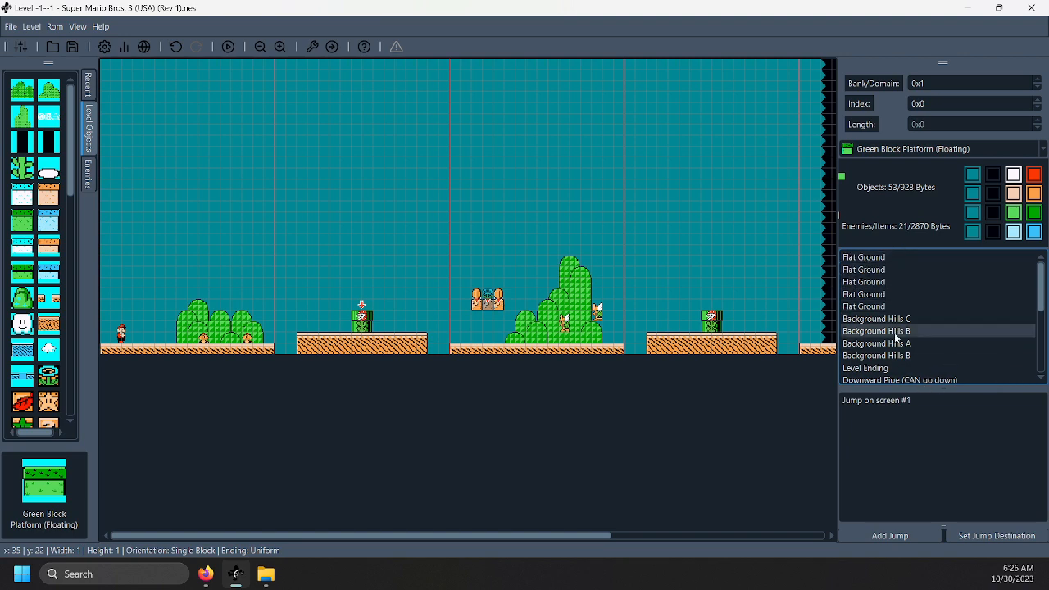
Review the level's object list by selecting everything from the first Flat Ground to the Goal Card, and inspect the Goal Card alone
left_click(890, 258)
scroll(893, 377, "down", 8)
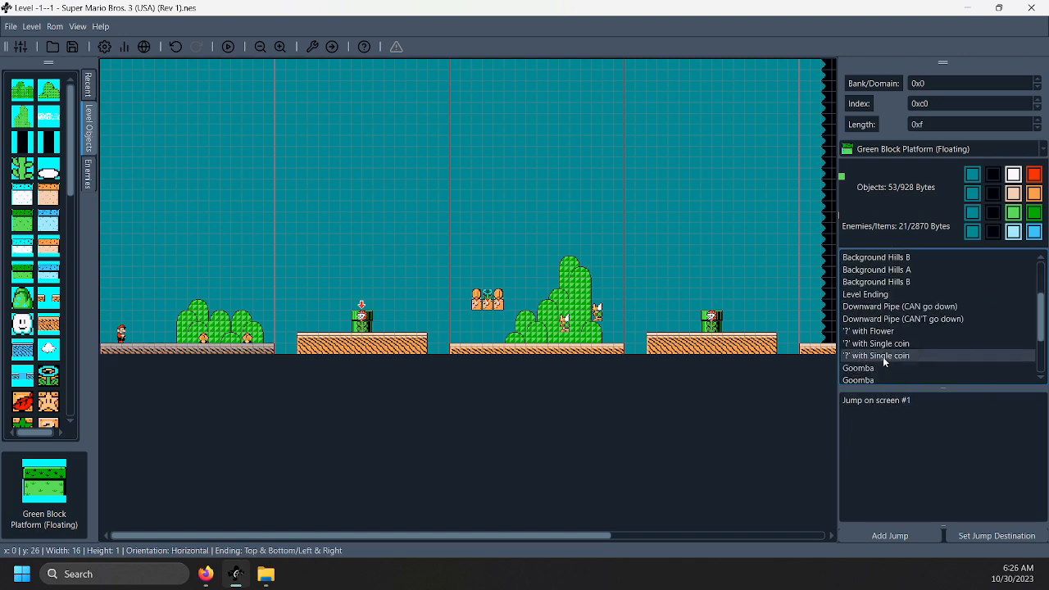
left_click(871, 370, "shift")
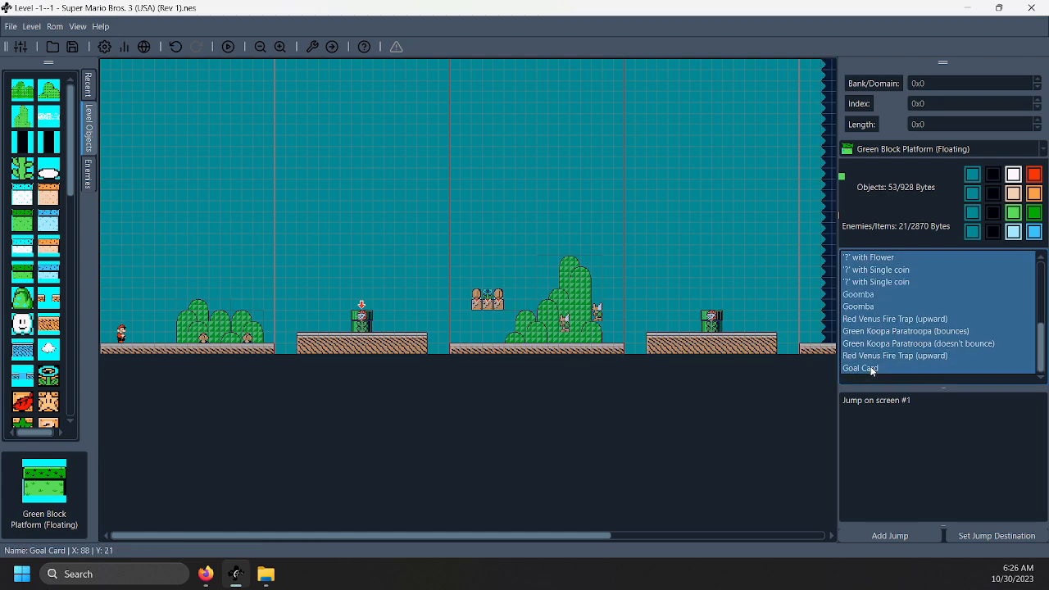
left_click(871, 370)
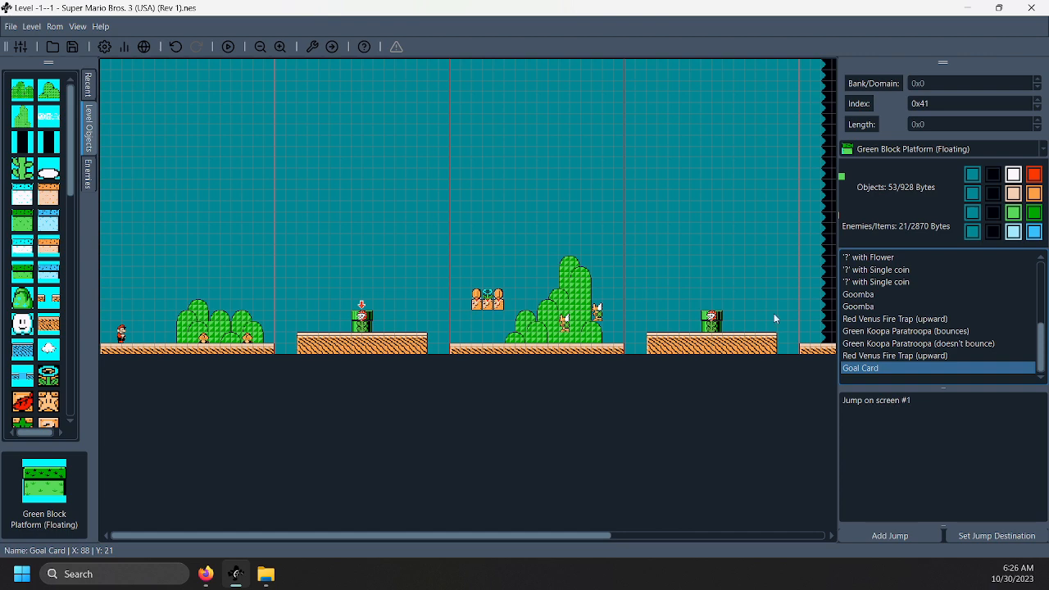
scroll(959, 320, "up", 8)
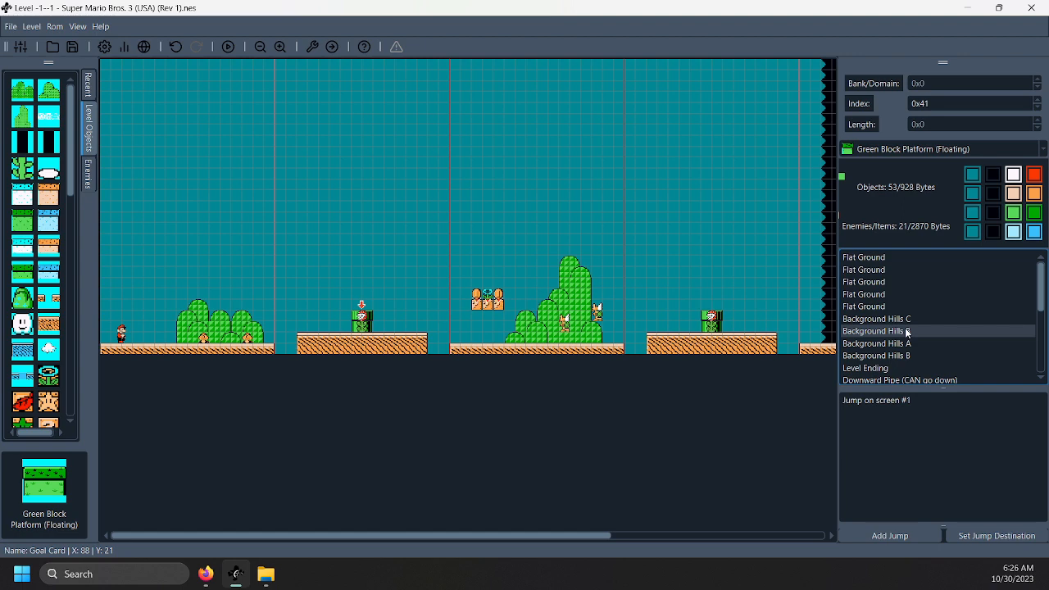
Examine the jump on screen 1 and the level's jump destination settings, and close them without changes
left_click(890, 401)
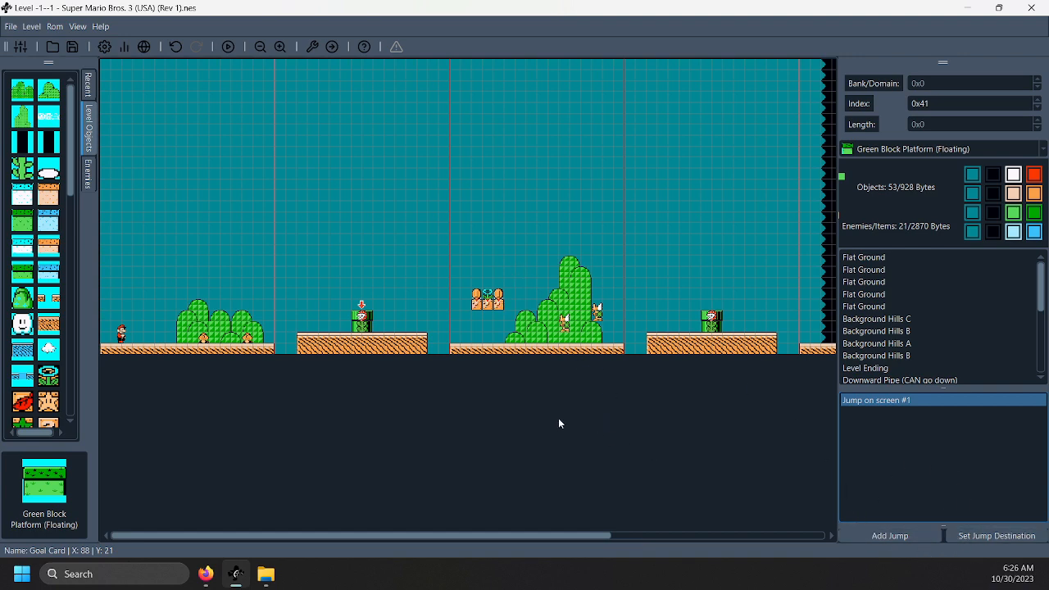
left_click(959, 534)
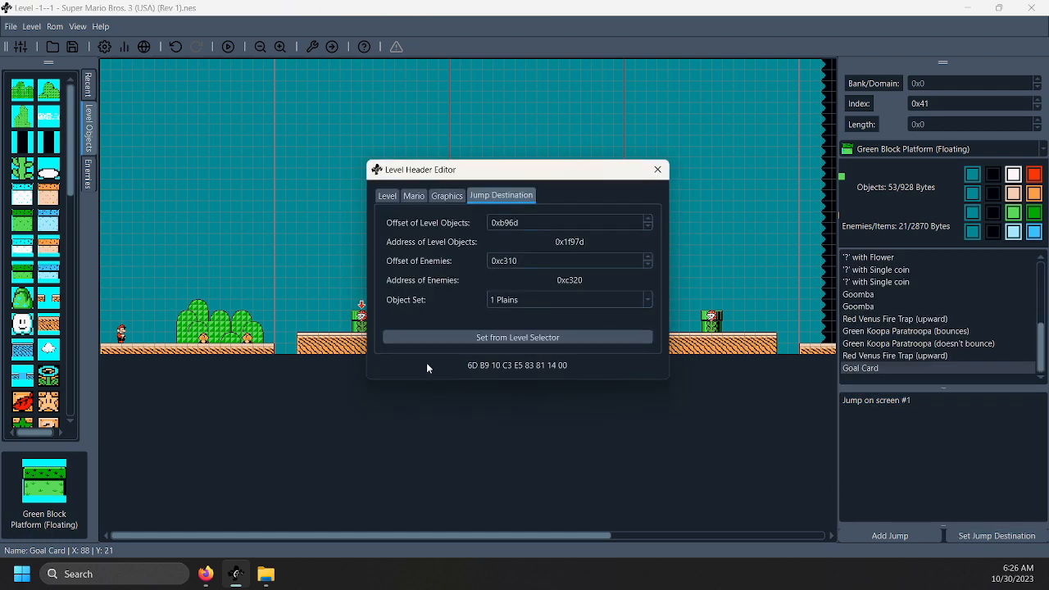
left_click(655, 170)
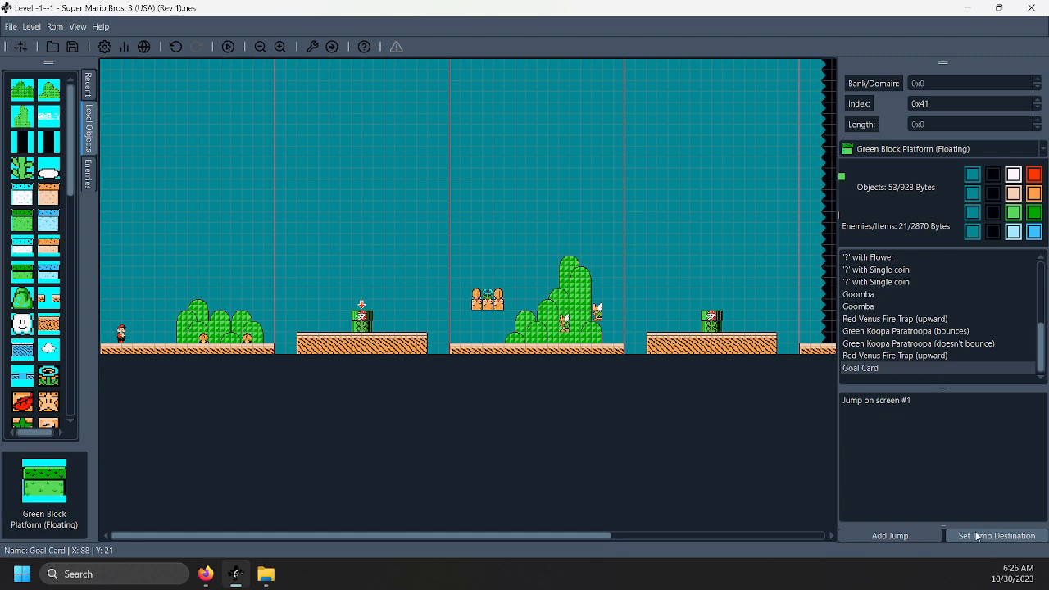
left_click_drag(411, 536, 145, 520)
left_click(240, 174)
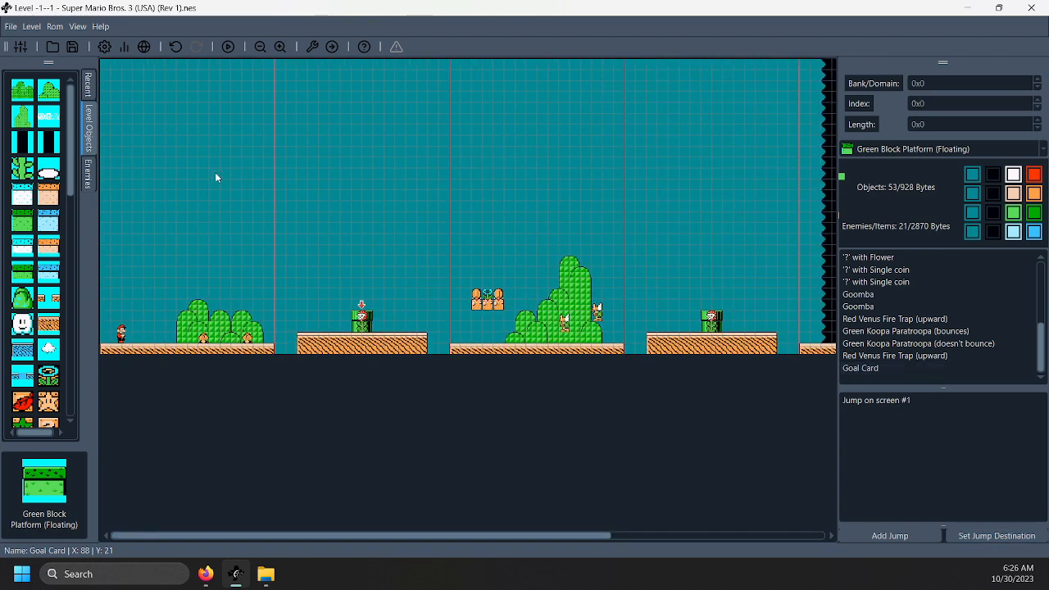